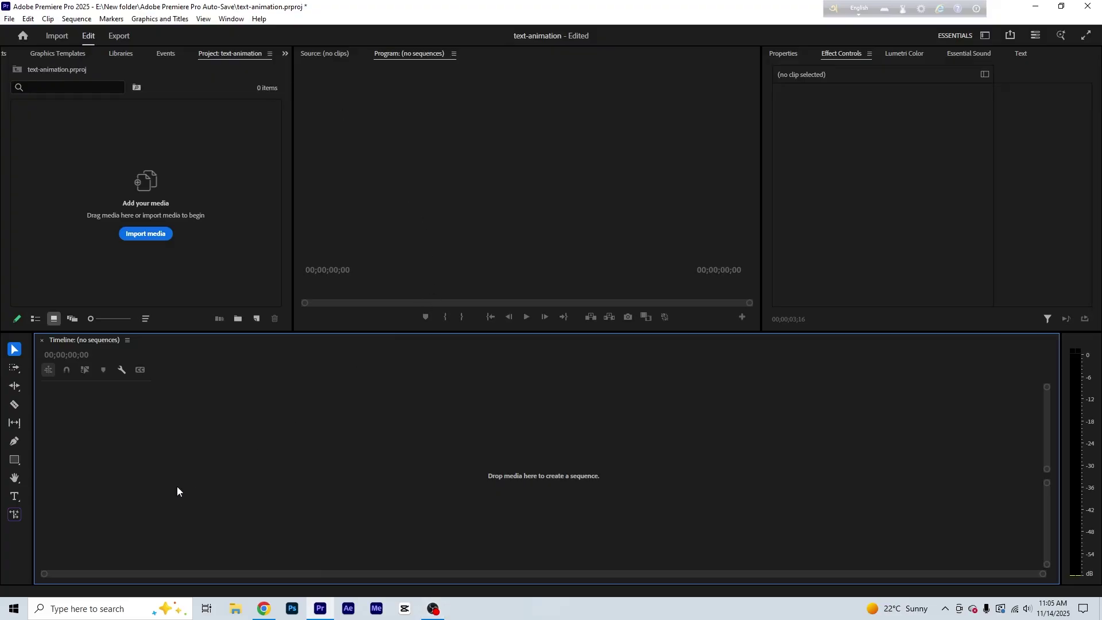
Create a new sequence with the HD 1080p 29.97 fps preset.
left_click(257, 318)
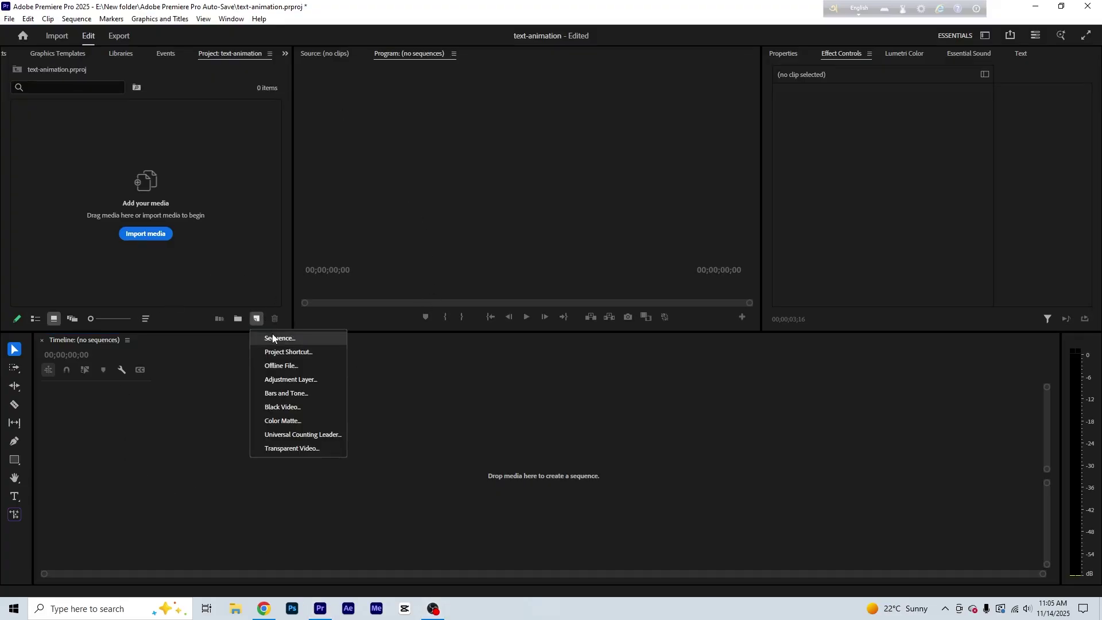
left_click(272, 338)
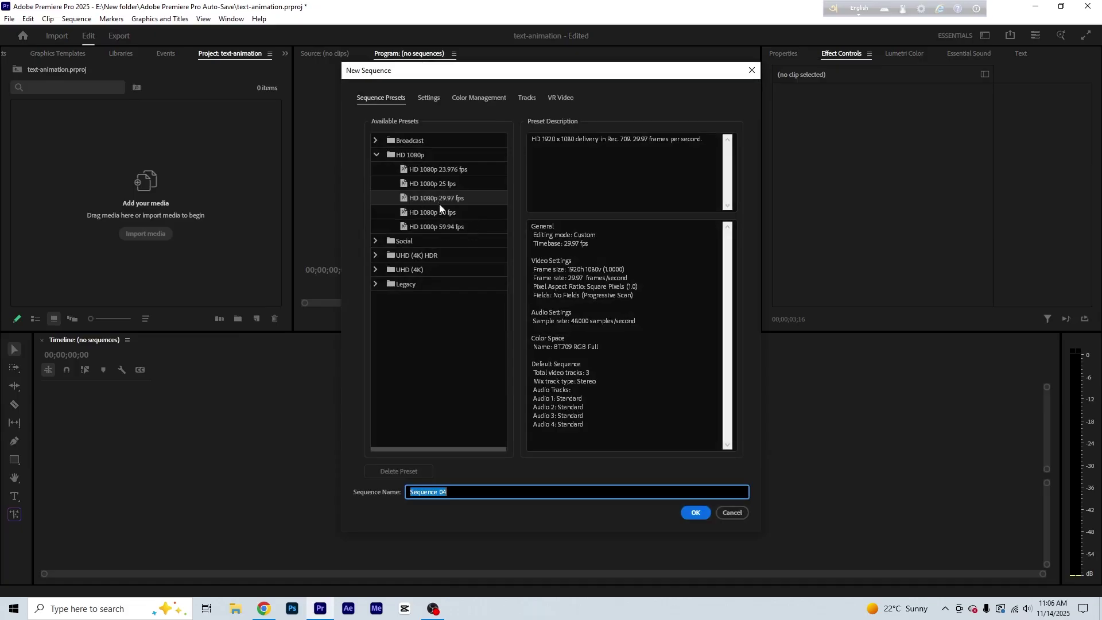
left_click(696, 513)
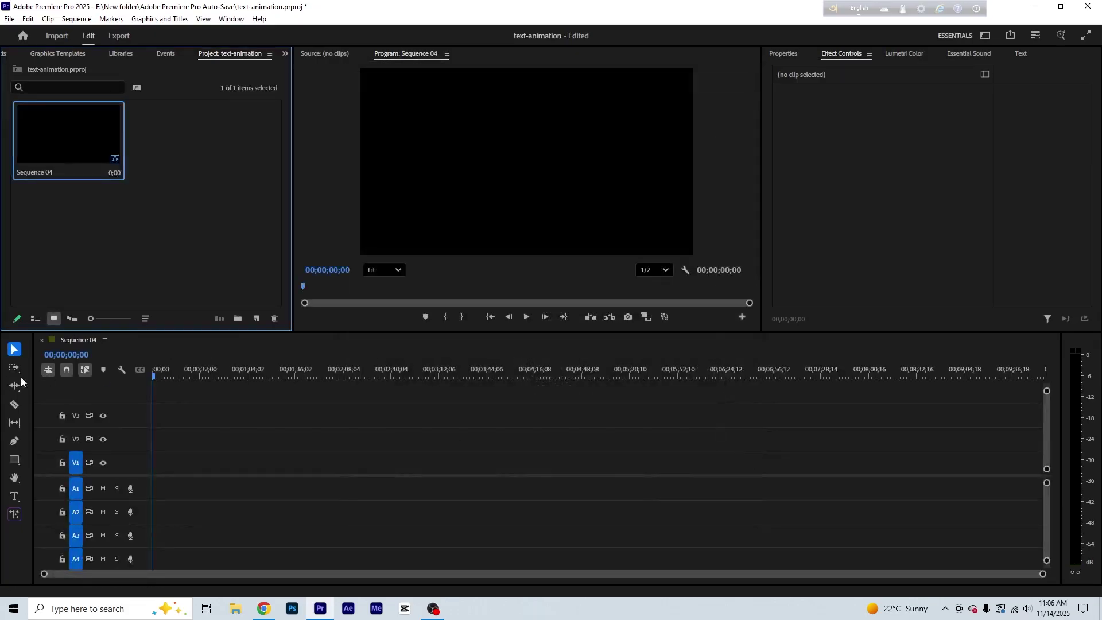
Add the text "I Love My Country" to the frame and place it horizontally centred in the lower part.
left_click(14, 496)
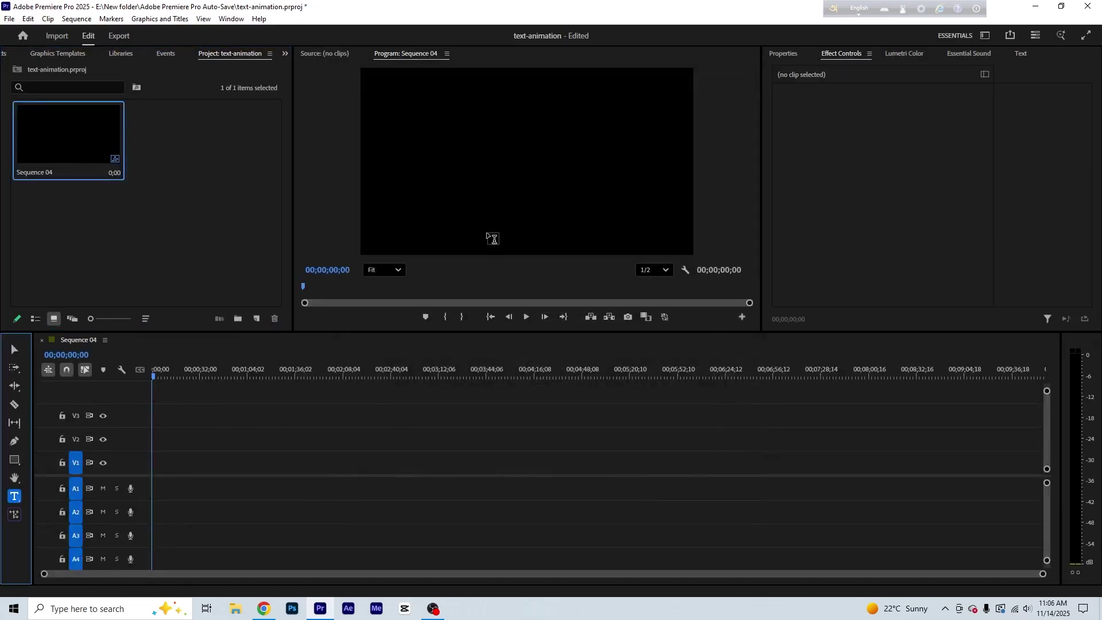
left_click(477, 214)
type("I Love")
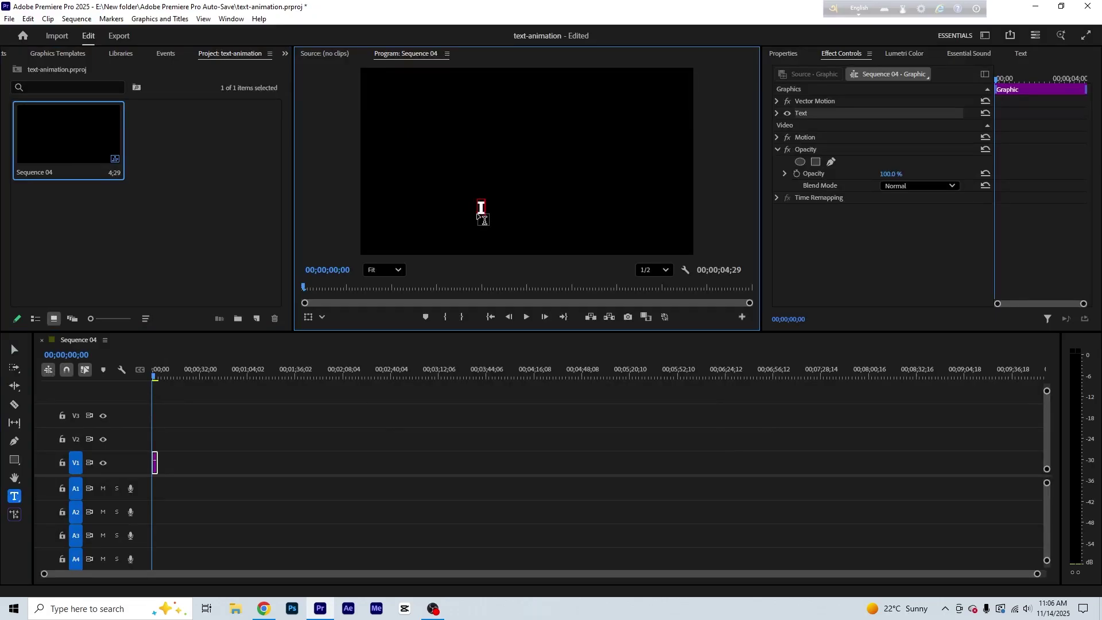
type(" My Country")
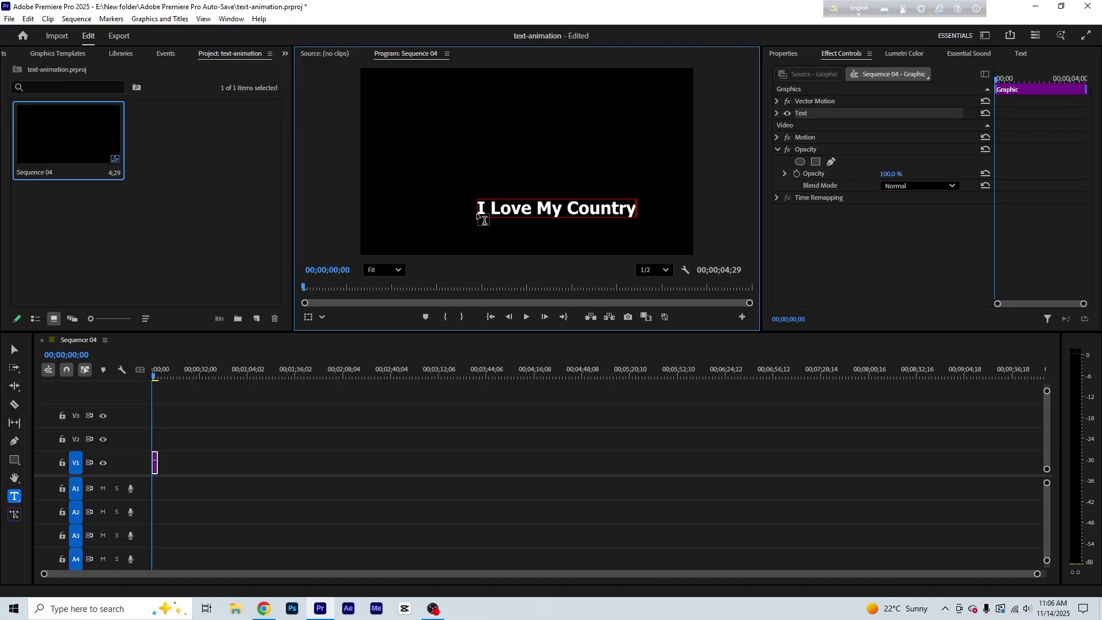
key("Escape")
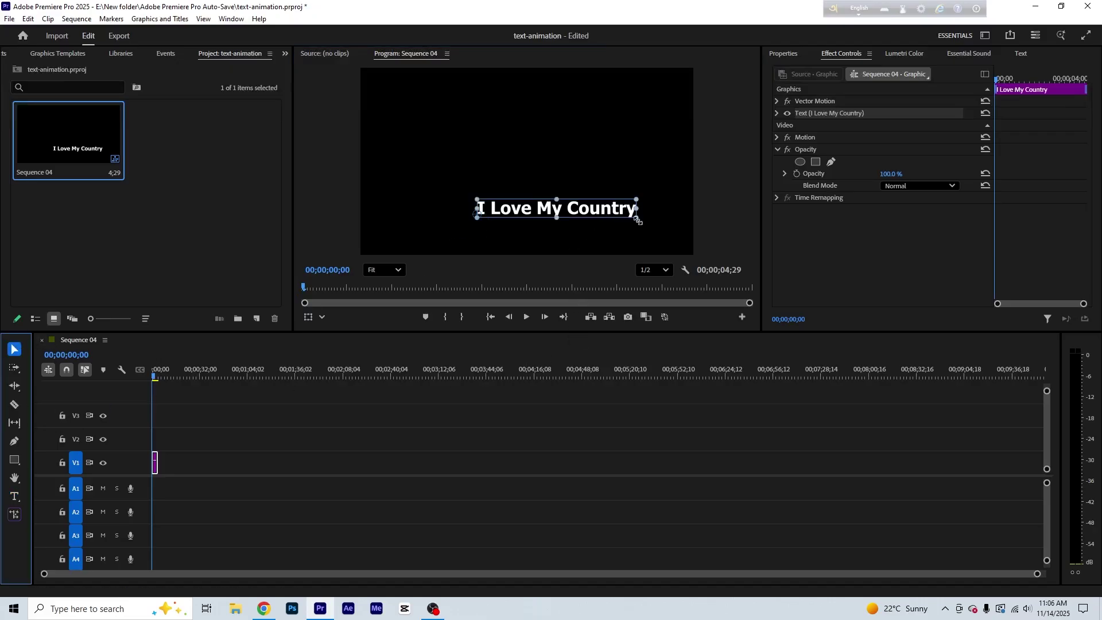
left_click_drag(586, 213, 557, 224)
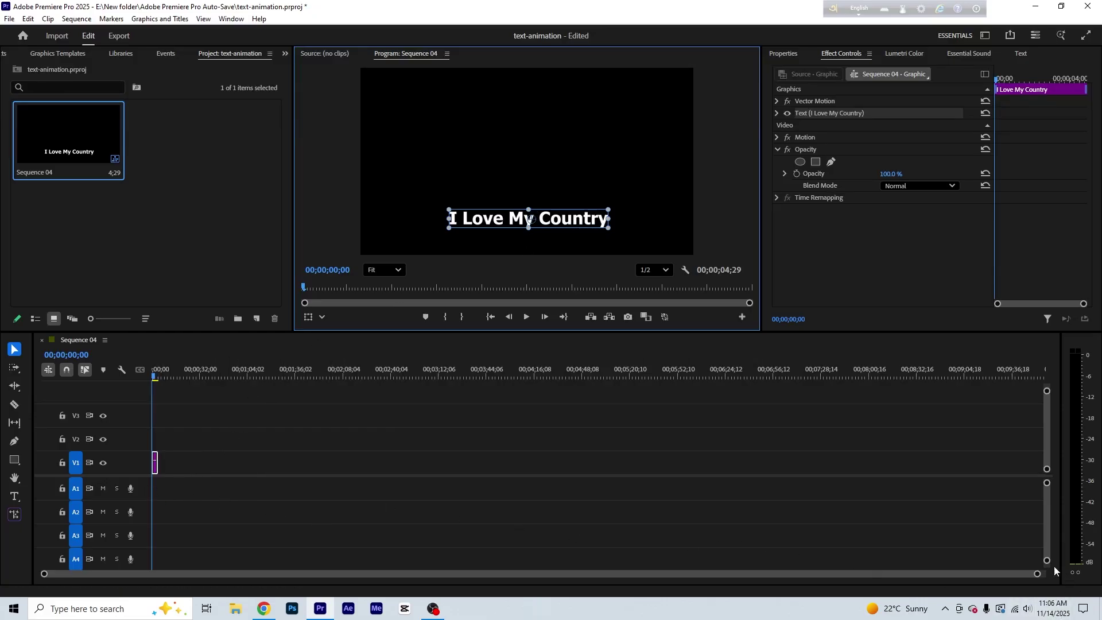
Examine the text layer's own transform properties for the "I Love My Country" clip.
left_click_drag(1037, 573, 160, 573)
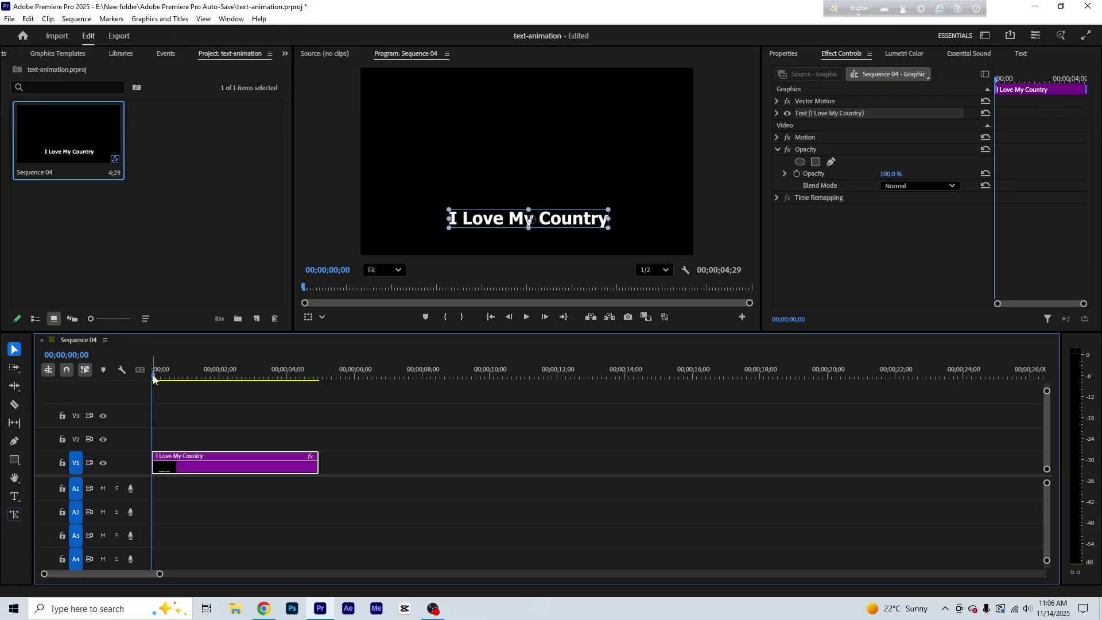
left_click_drag(153, 378, 95, 405)
left_click(777, 113)
left_click_drag(1088, 126, 1088, 232)
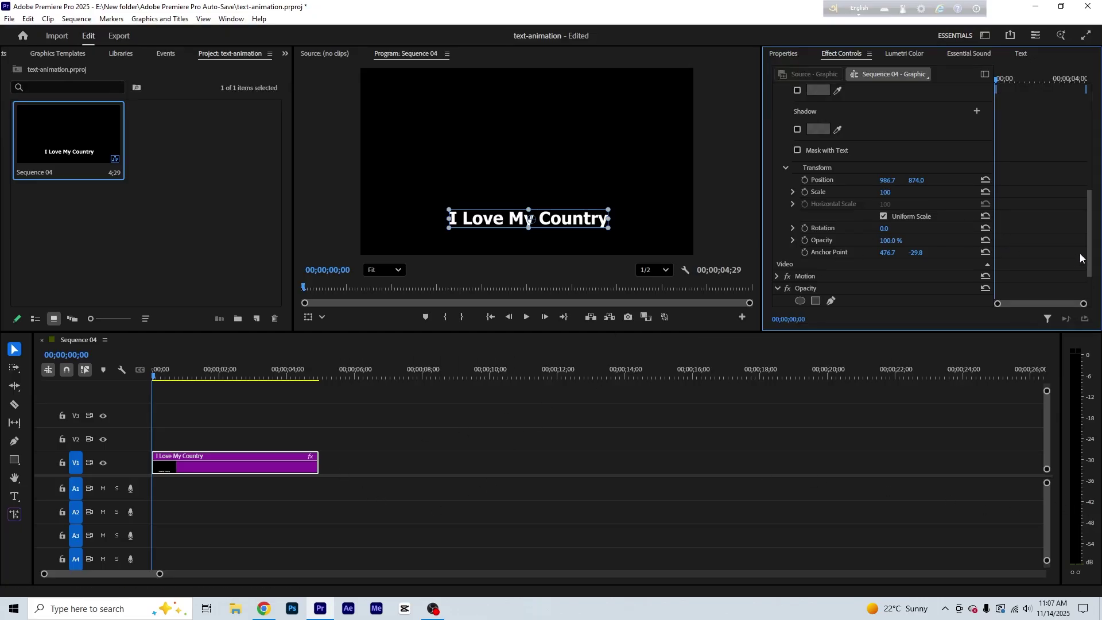
left_click_drag(1088, 256, 854, 139)
left_click(778, 113)
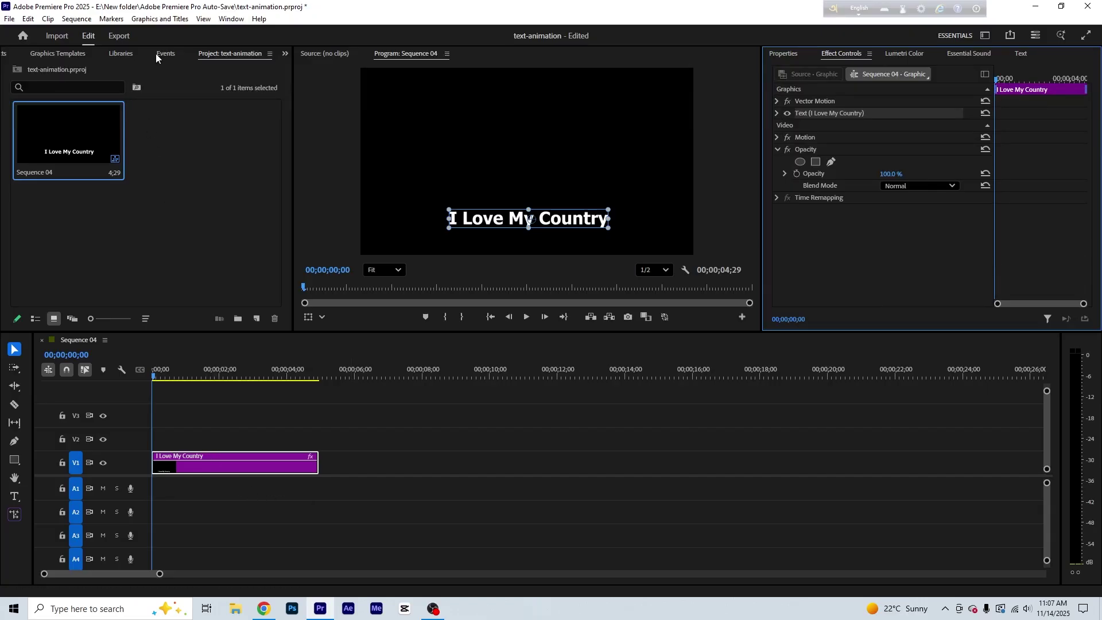
Find the Transform video effect, apply it to the "I Love My Country" clip and show its parameters.
left_click(10, 54)
left_click(47, 72)
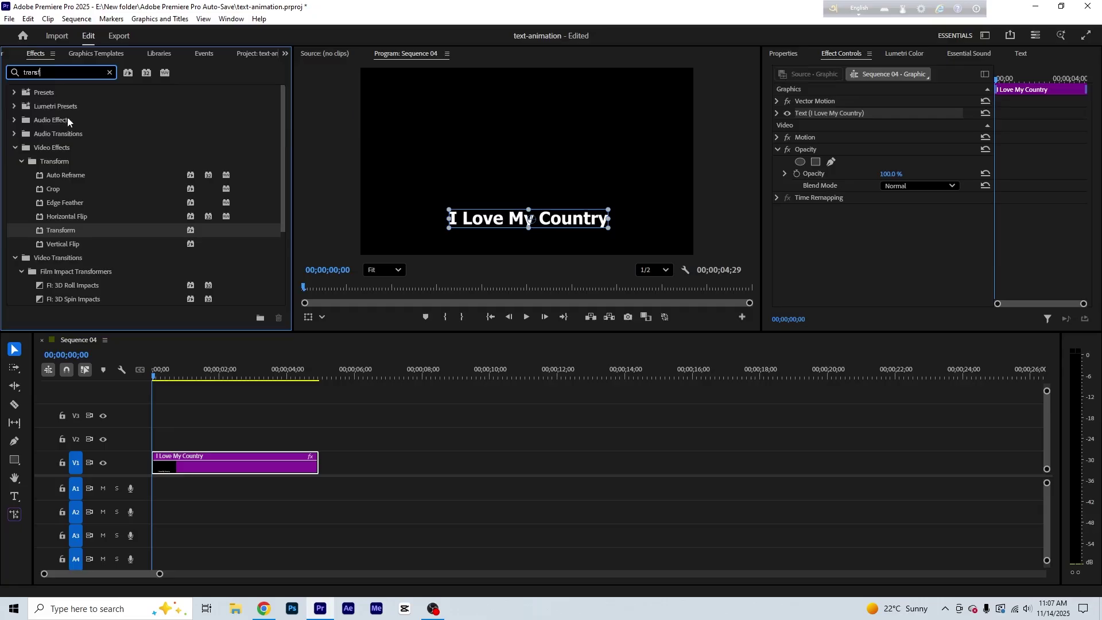
type("orm")
left_click_drag(56, 231, 222, 465)
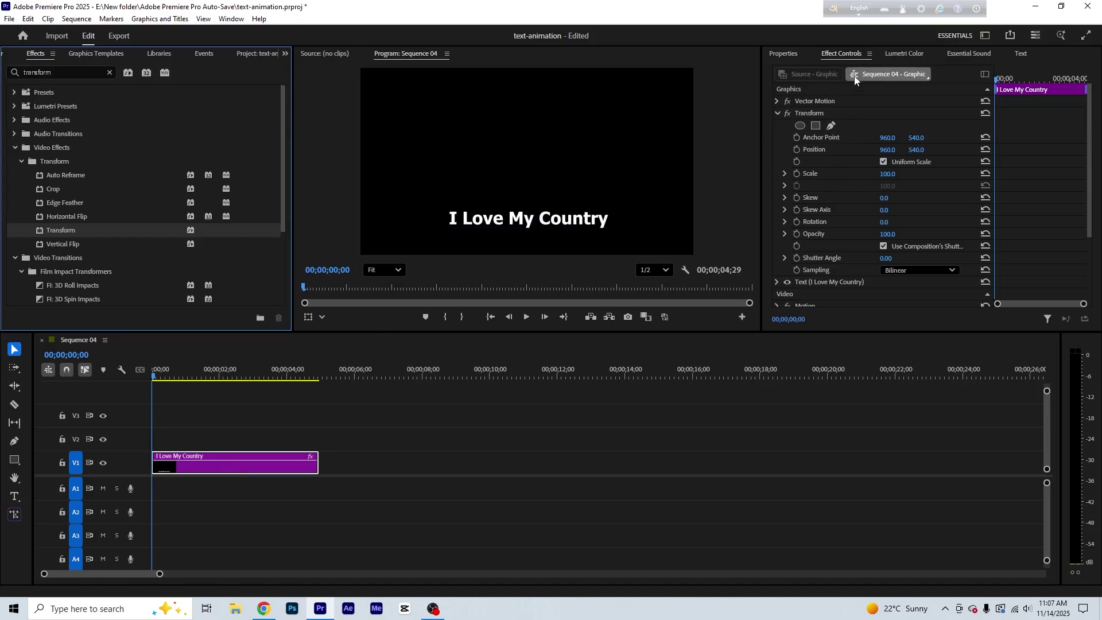
left_click(777, 113)
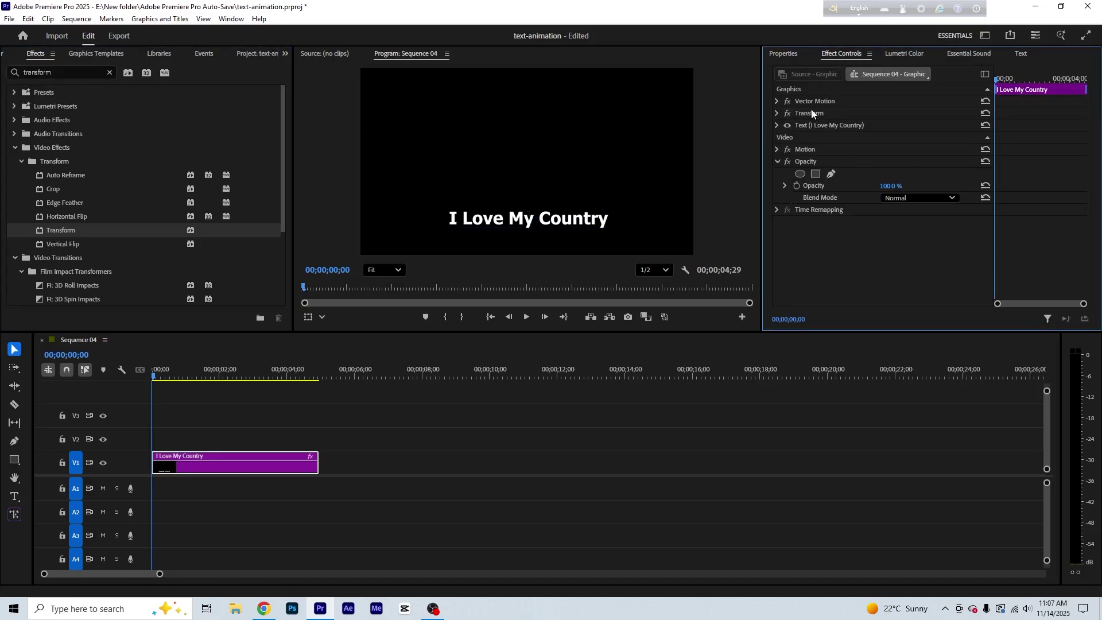
left_click(811, 114)
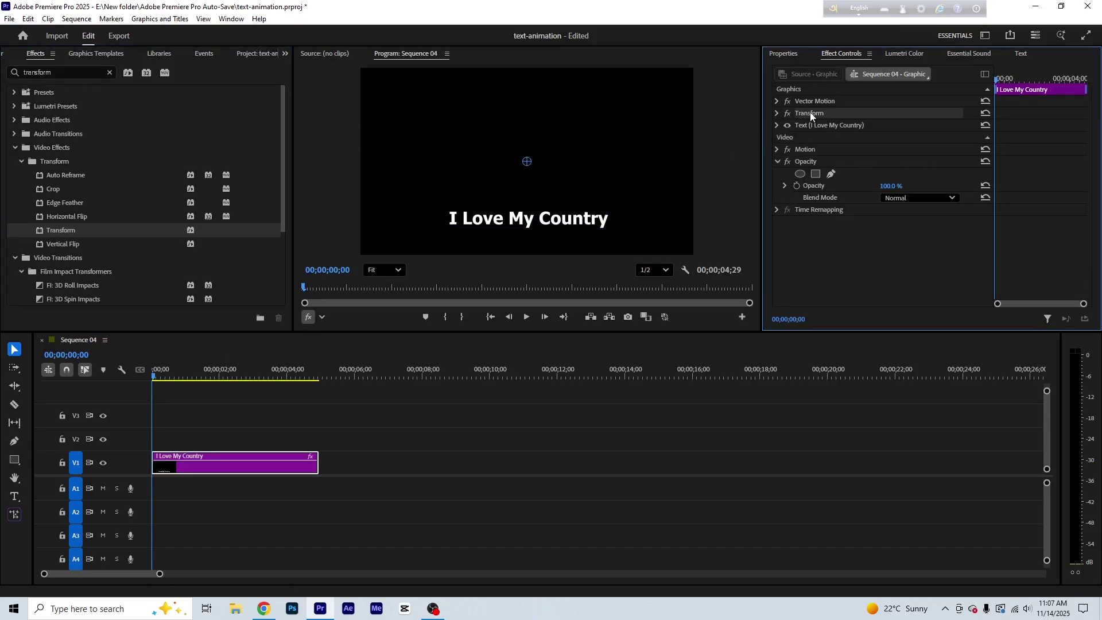
left_click(776, 114)
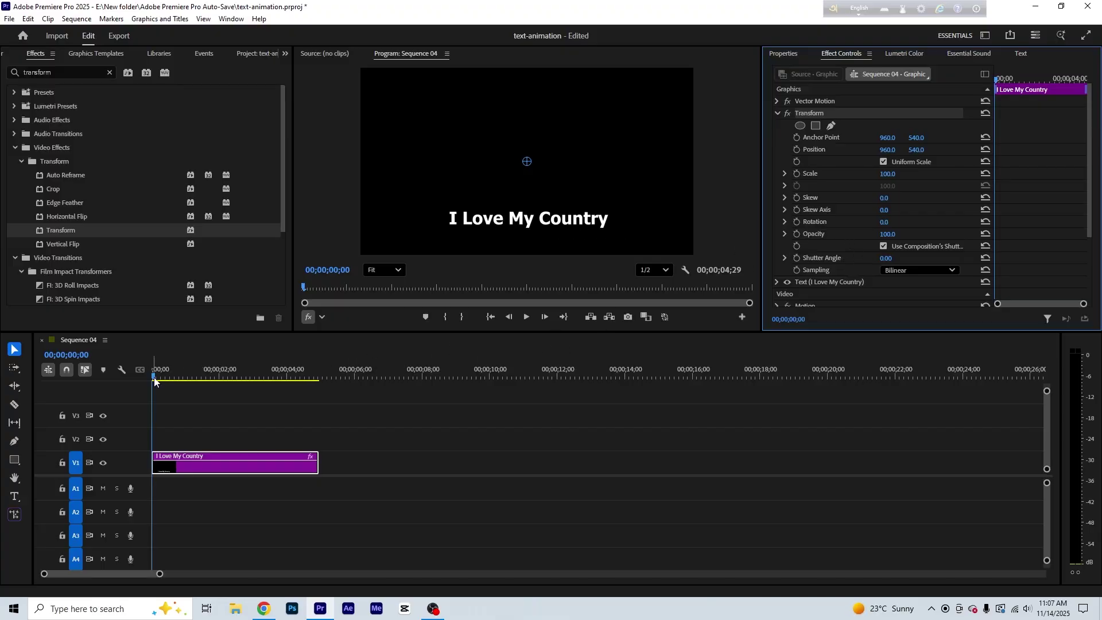
Keyframe the Transform effect's opacity from 0 at the clip start to 100 at 00;00;00;15, and preview the fade-in.
left_click(130, 383)
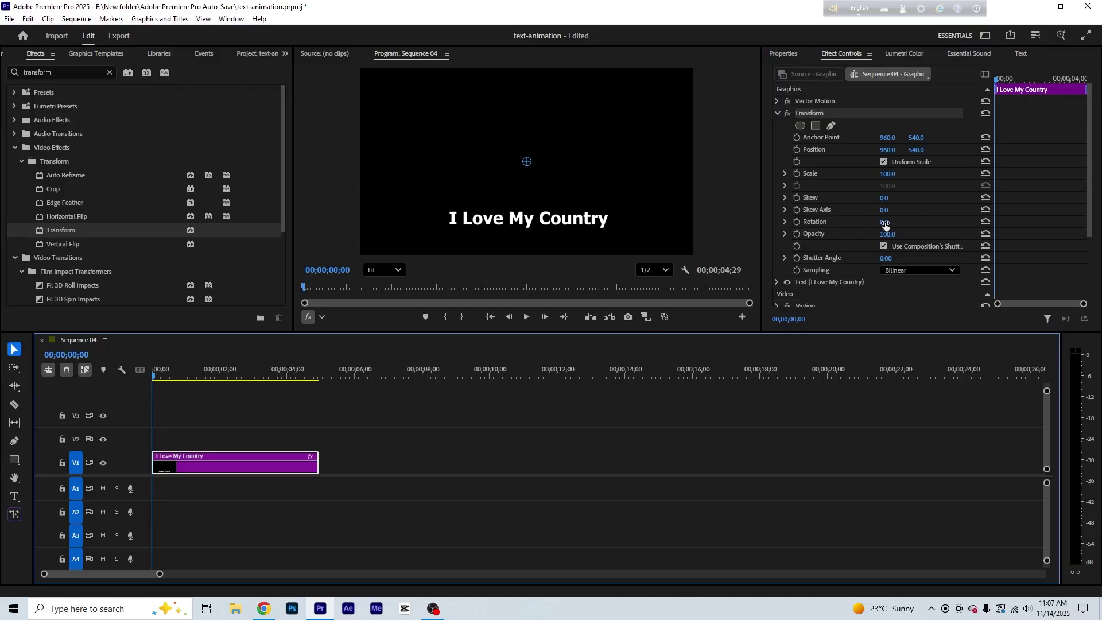
left_click(799, 235)
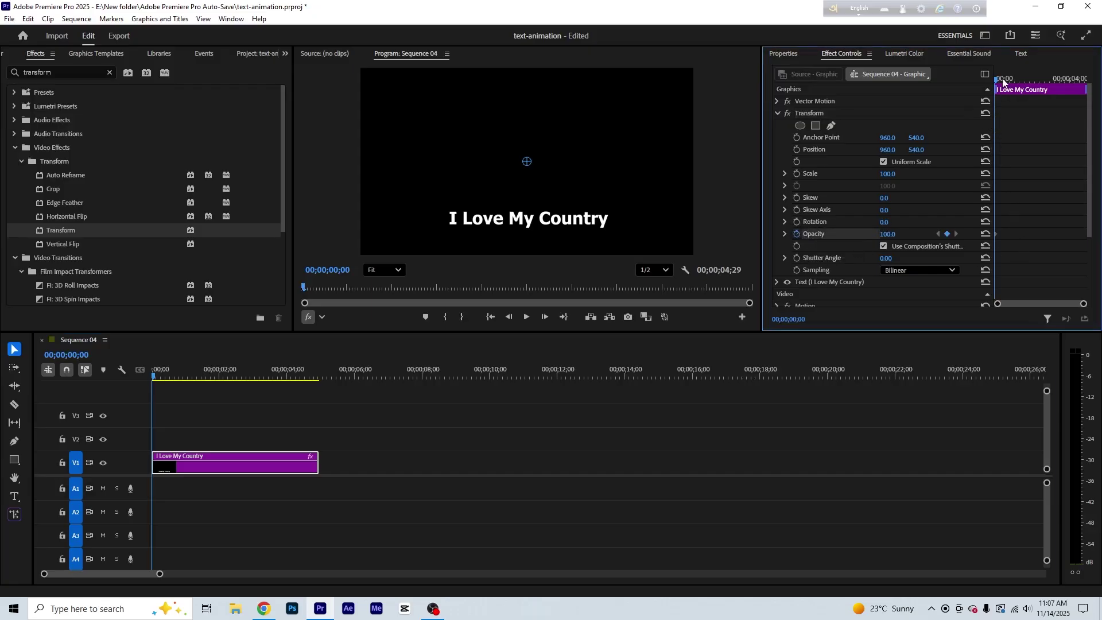
left_click_drag(1000, 78, 1006, 83)
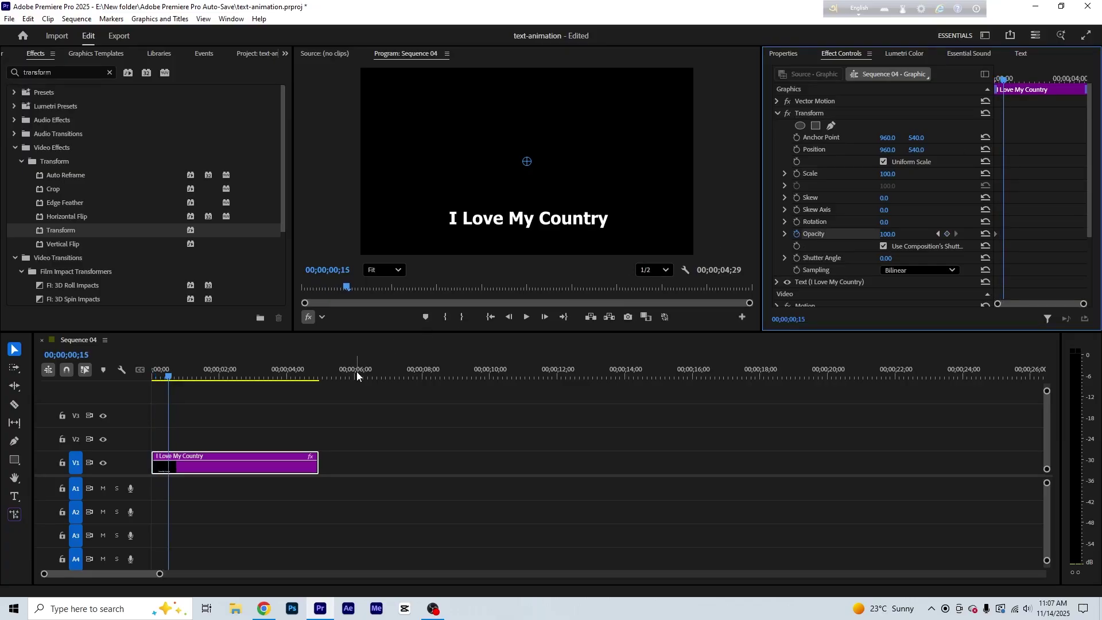
left_click(947, 235)
left_click(938, 234)
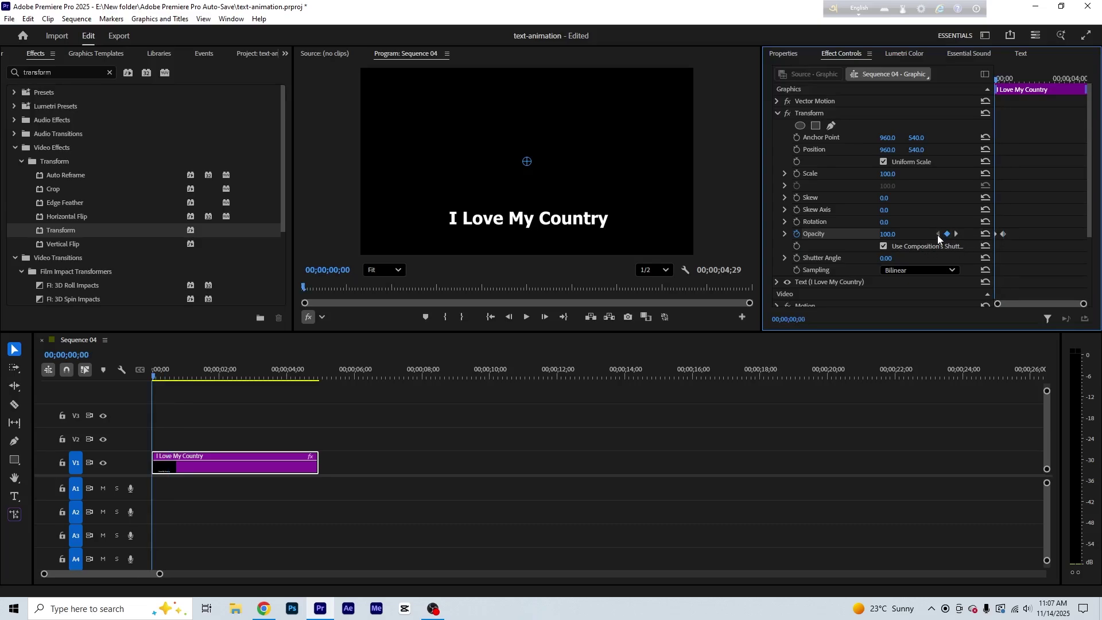
left_click_drag(897, 236, 840, 235)
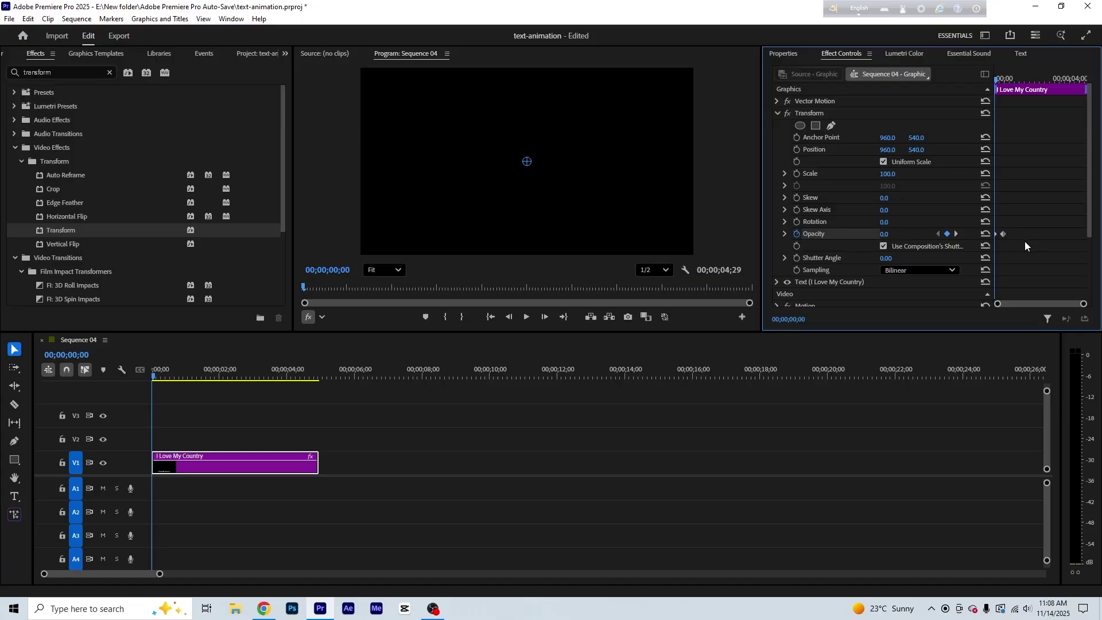
key("space")
key("space")
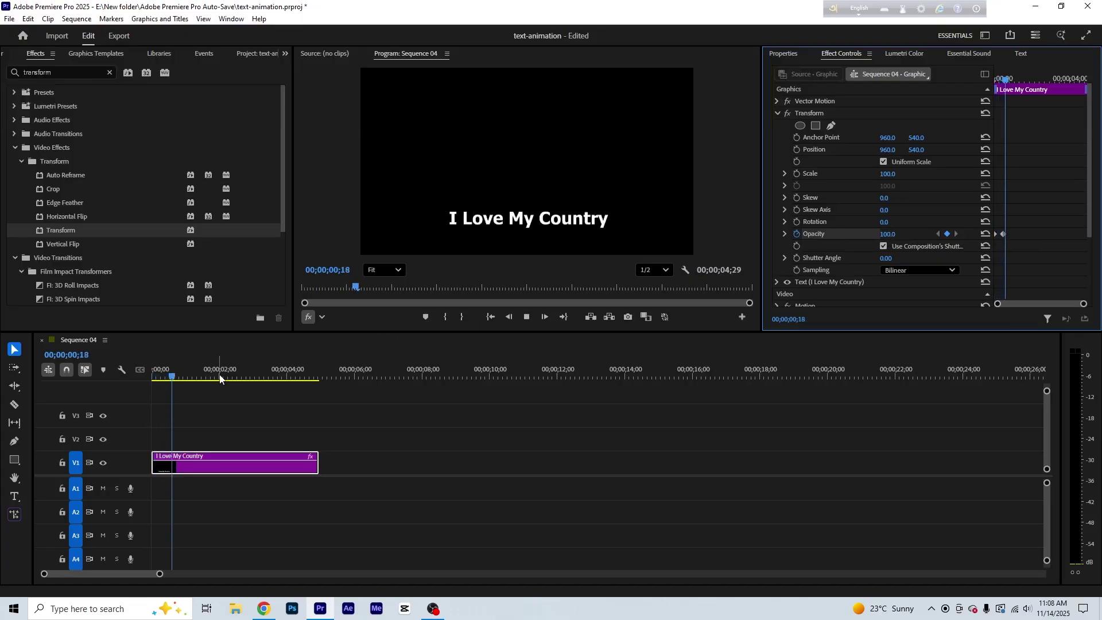
Copy the two opacity keyframes to 00;00;04;07 and swap their order for a fade-out at the clip's end, then preview it.
left_click_drag(184, 363, 295, 416)
left_click_drag(1019, 250, 975, 216)
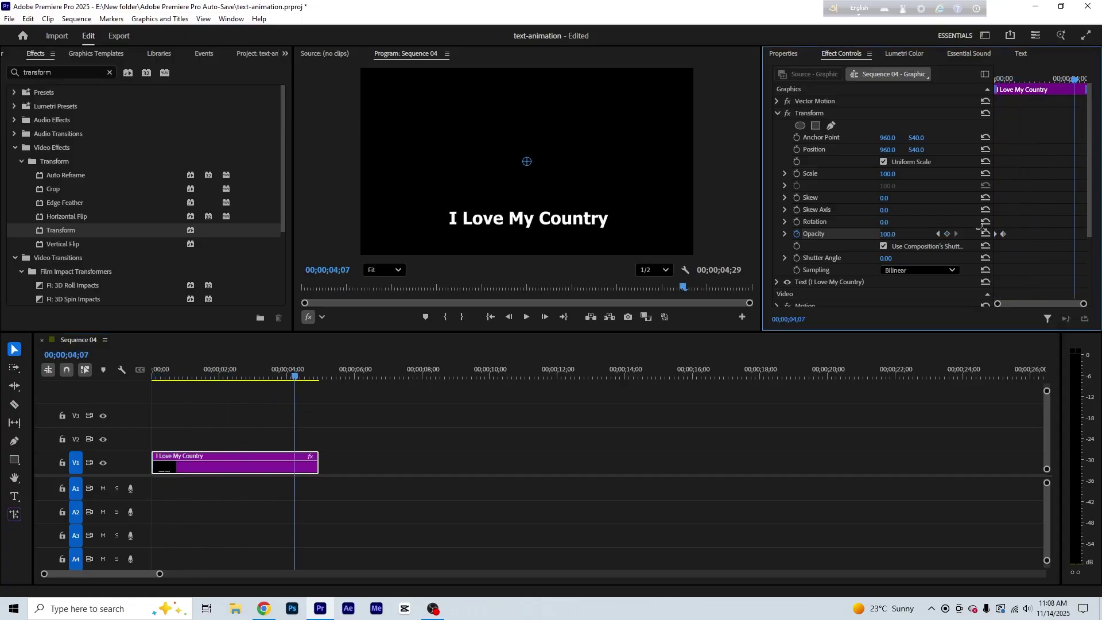
right_click(1004, 239)
left_click(1071, 237)
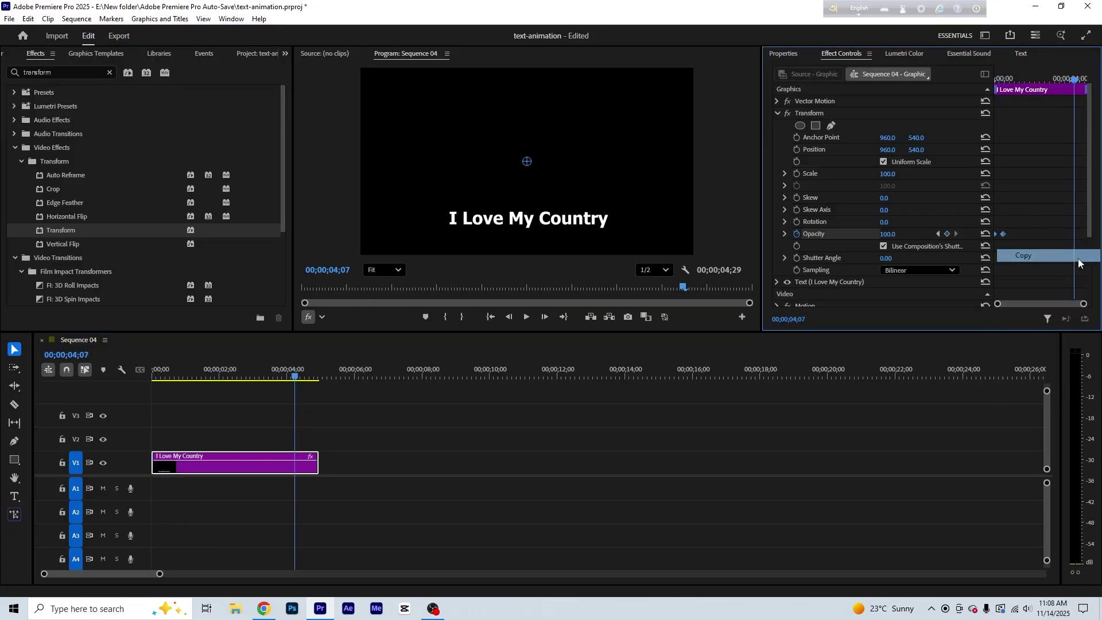
key("ctrl+v")
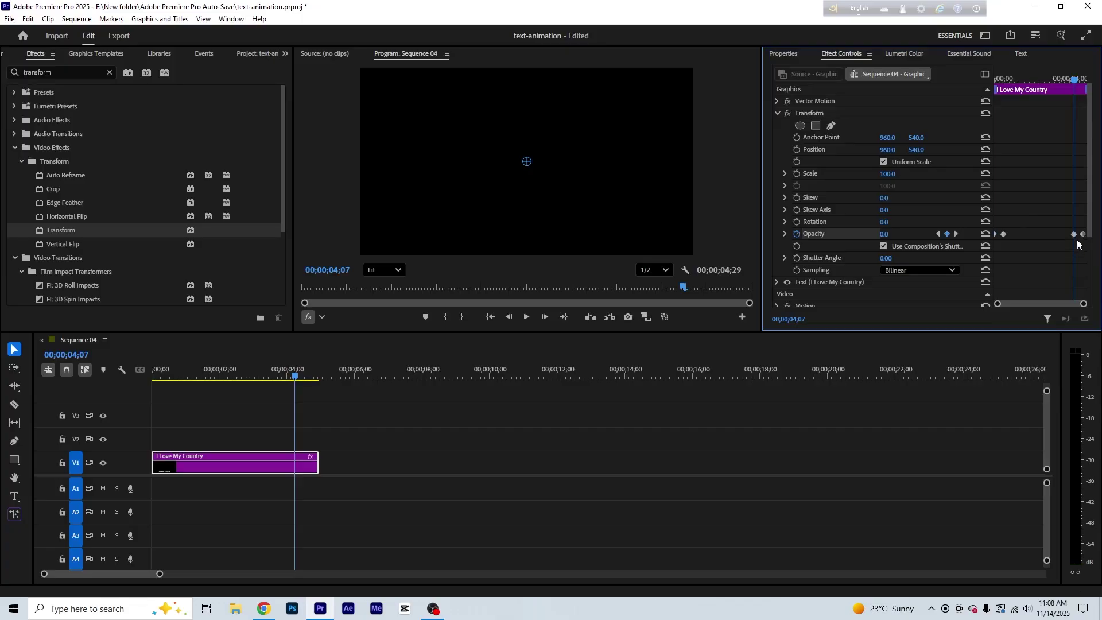
left_click_drag(1083, 234, 1075, 236)
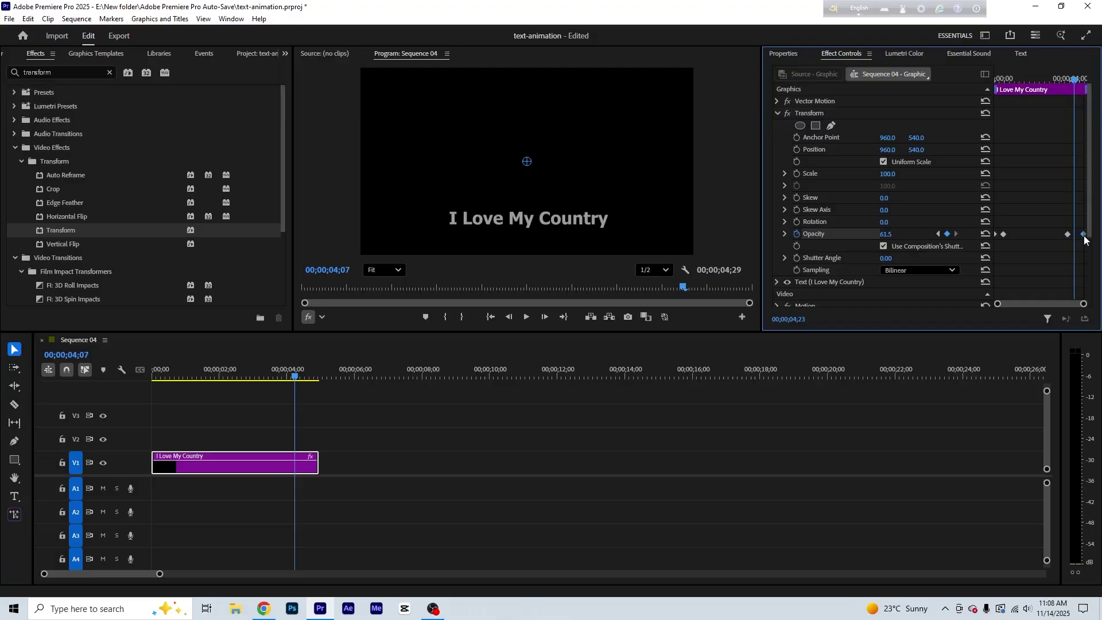
left_click(1064, 80)
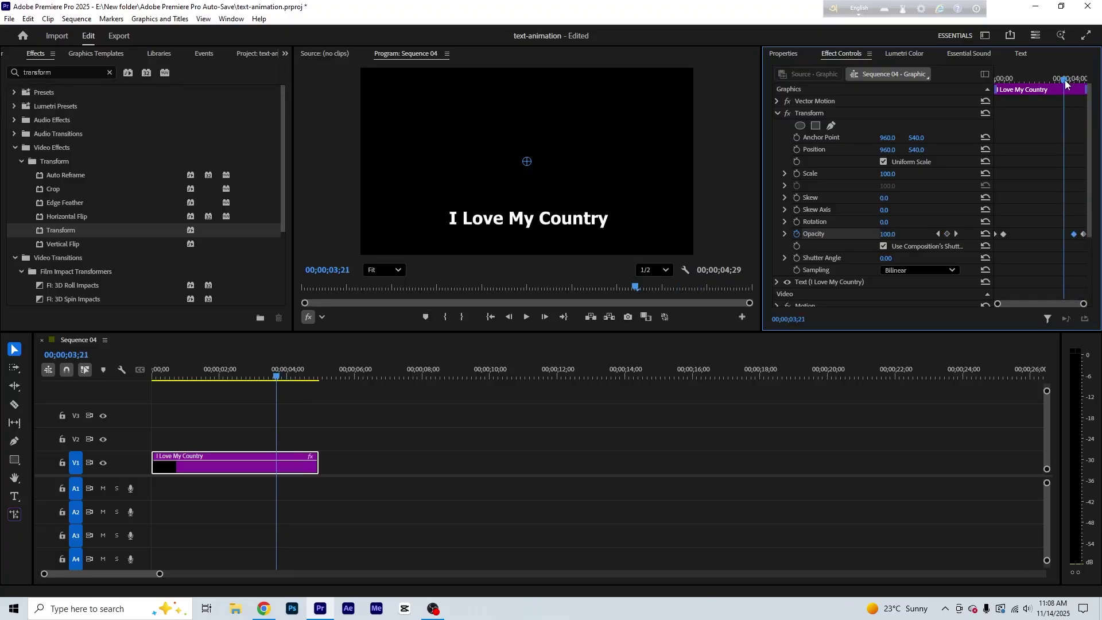
key("space")
key("space")
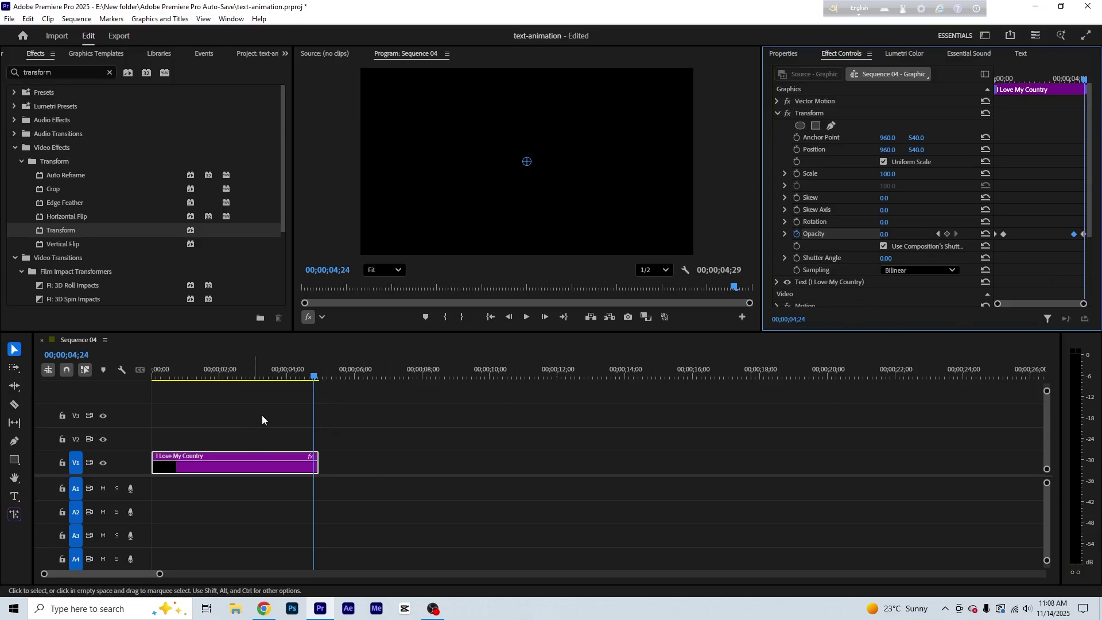
left_click_drag(155, 378, 182, 398)
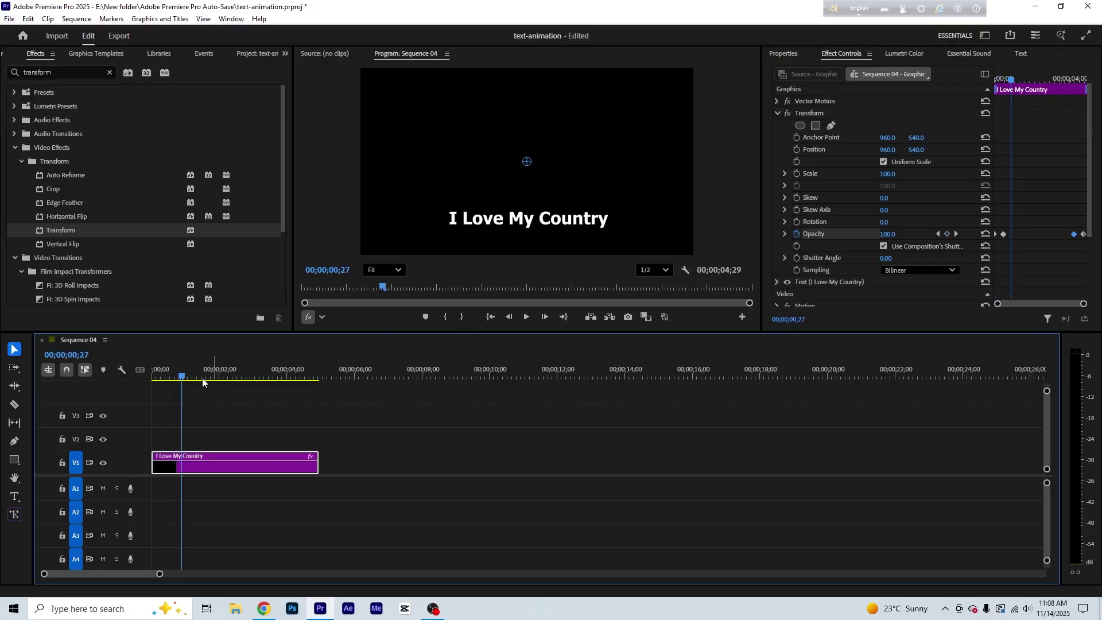
Keyframe the Transform position at the clip start and 00;00;00;15, increase the starting vertical value, and preview the upward movement.
key("Home")
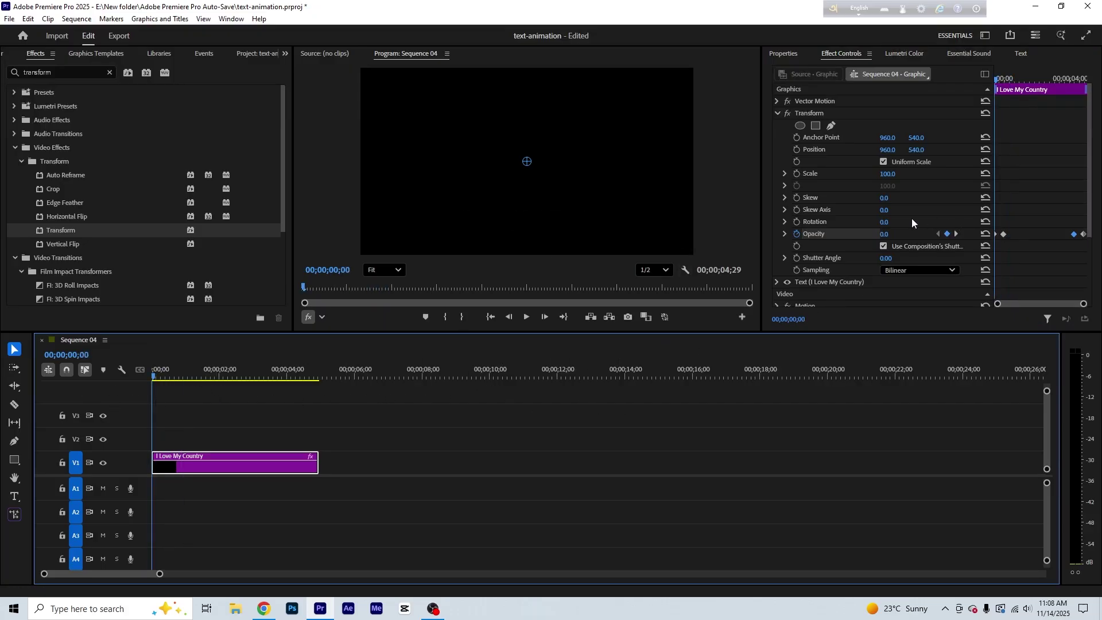
left_click(796, 150)
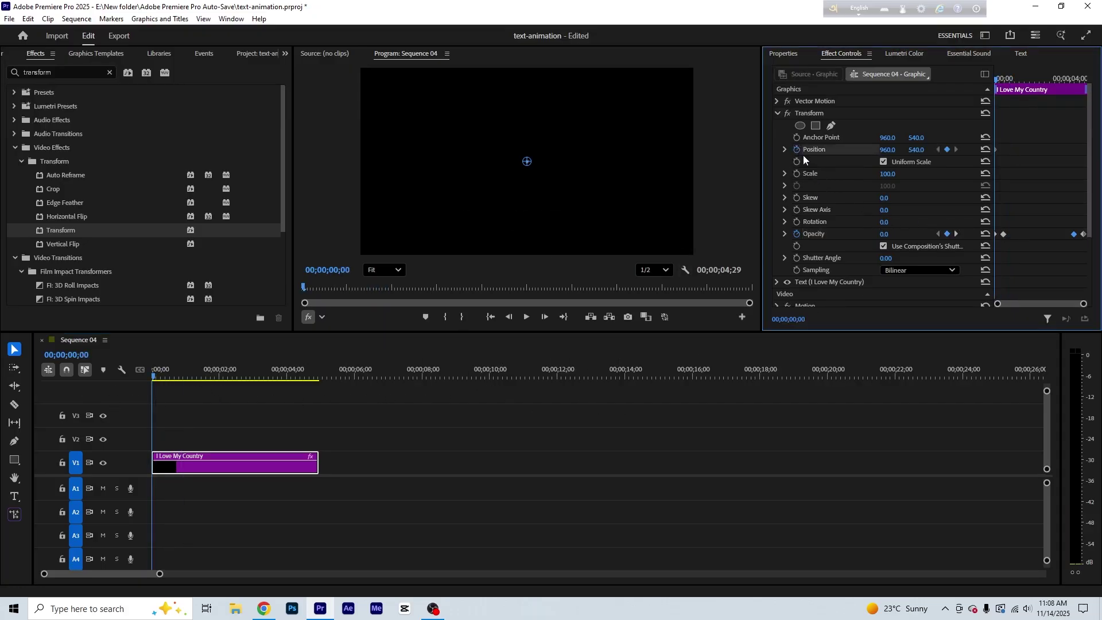
left_click(955, 234)
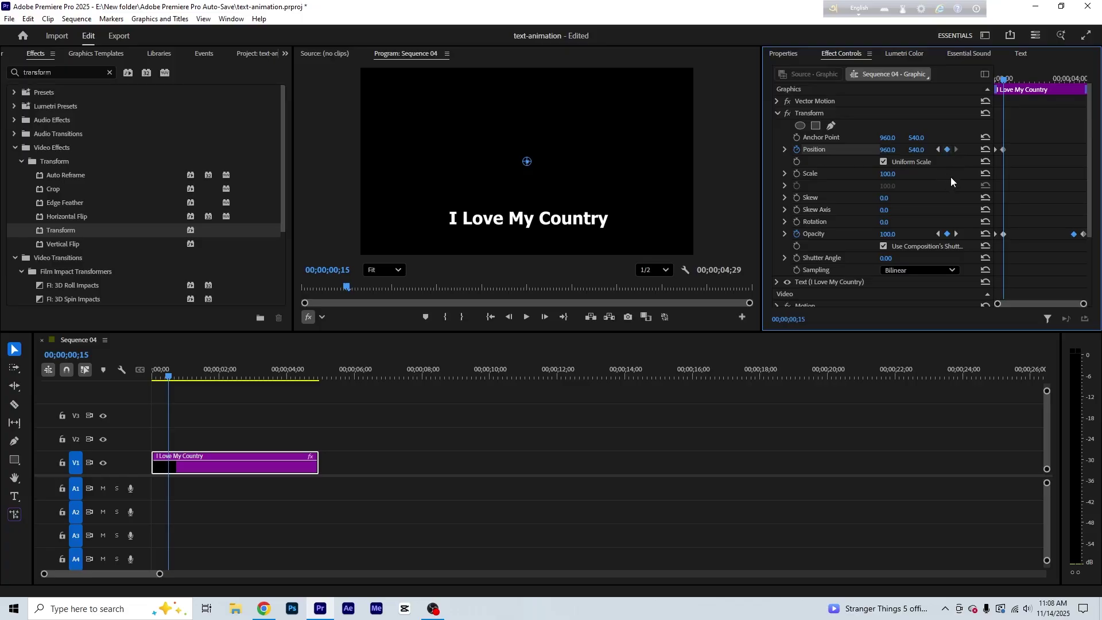
left_click(938, 149)
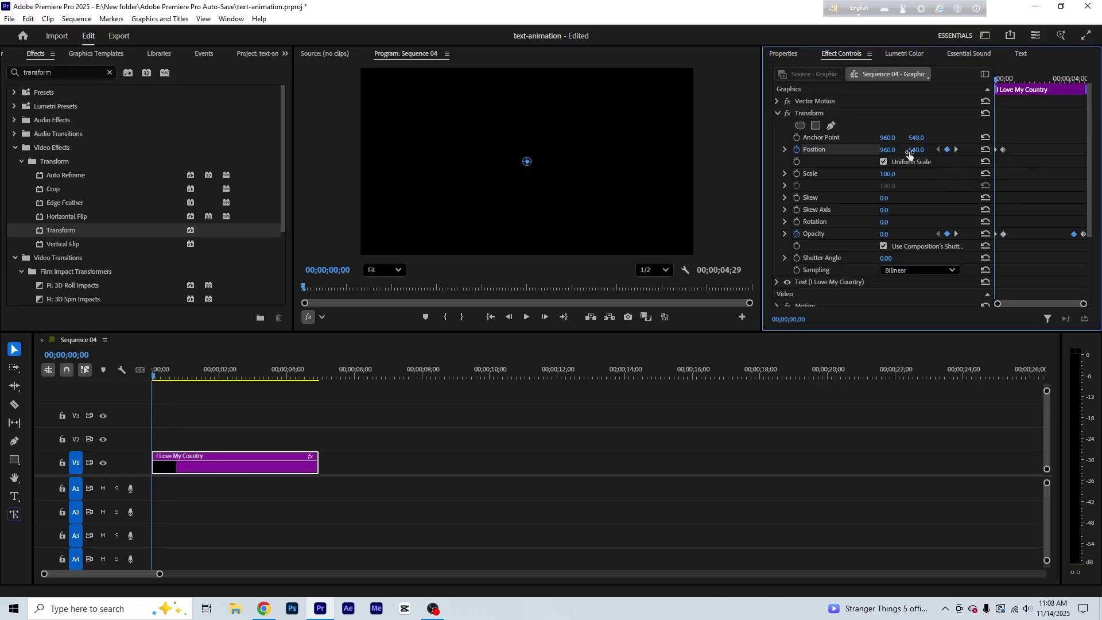
left_click_drag(917, 149, 1093, 150)
left_click(201, 390)
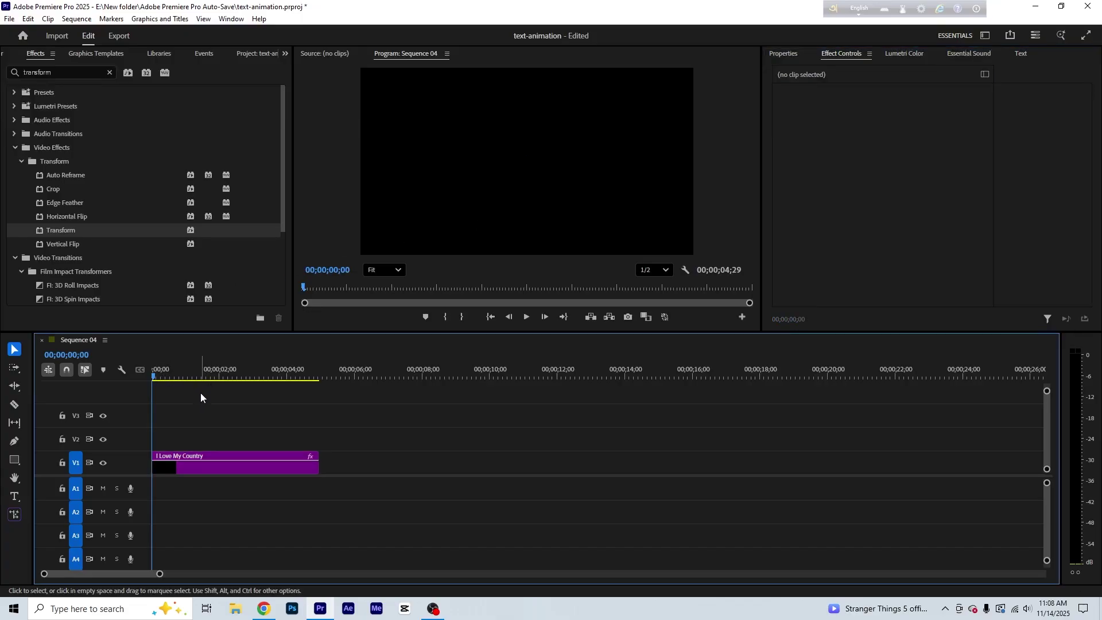
key("space")
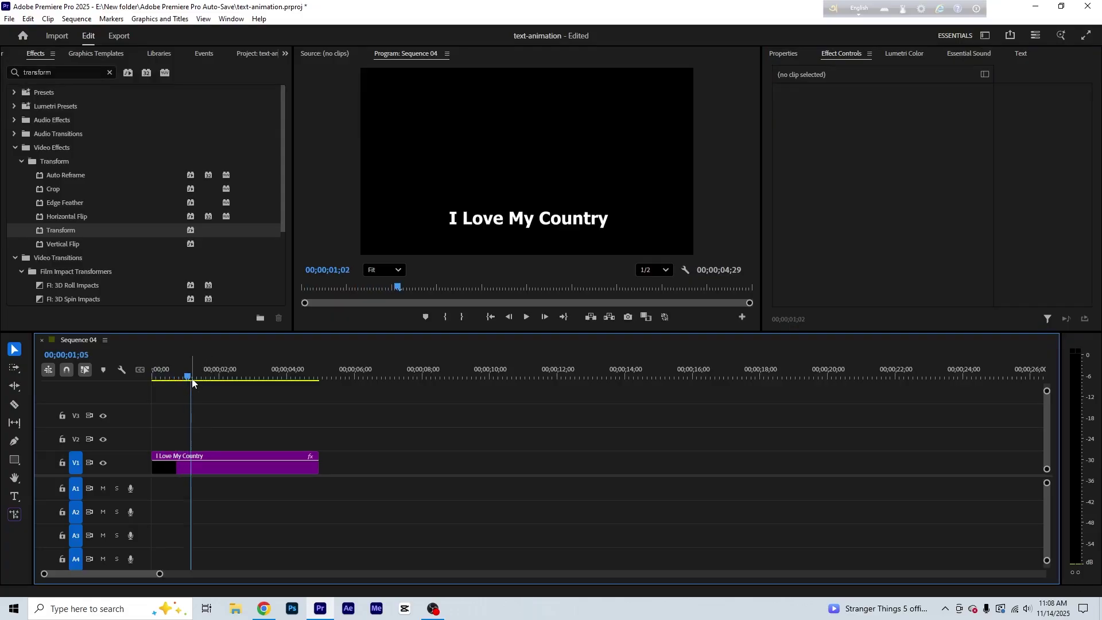
Replay the opening of the "I Love My Country" animation from the sequence start to check the movement.
left_click_drag(193, 382, 98, 377)
key("space")
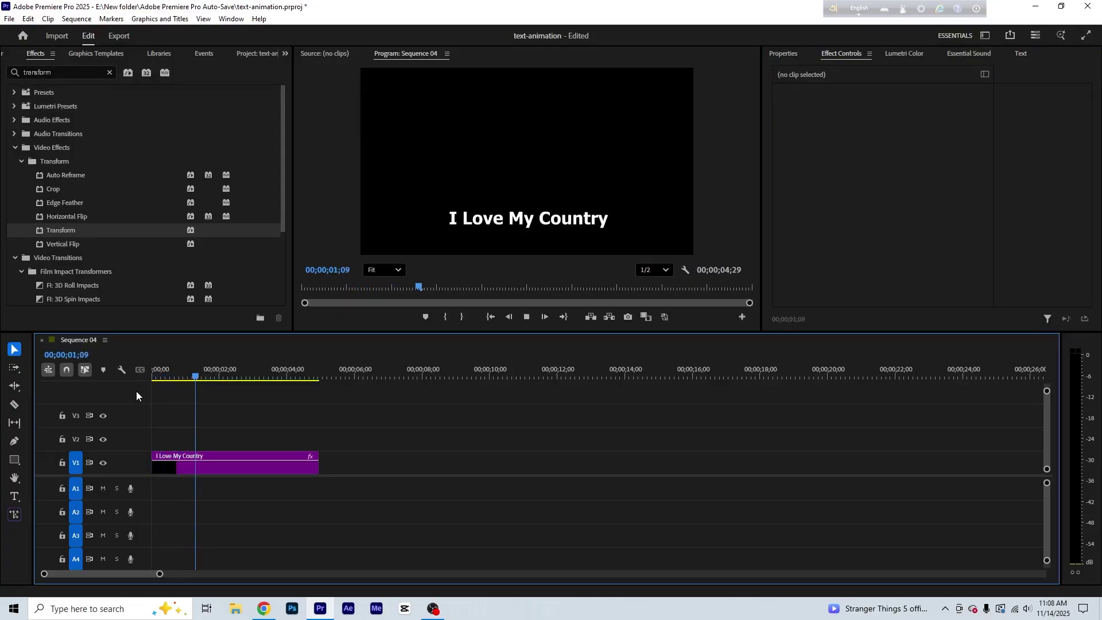
key("Home")
key("space")
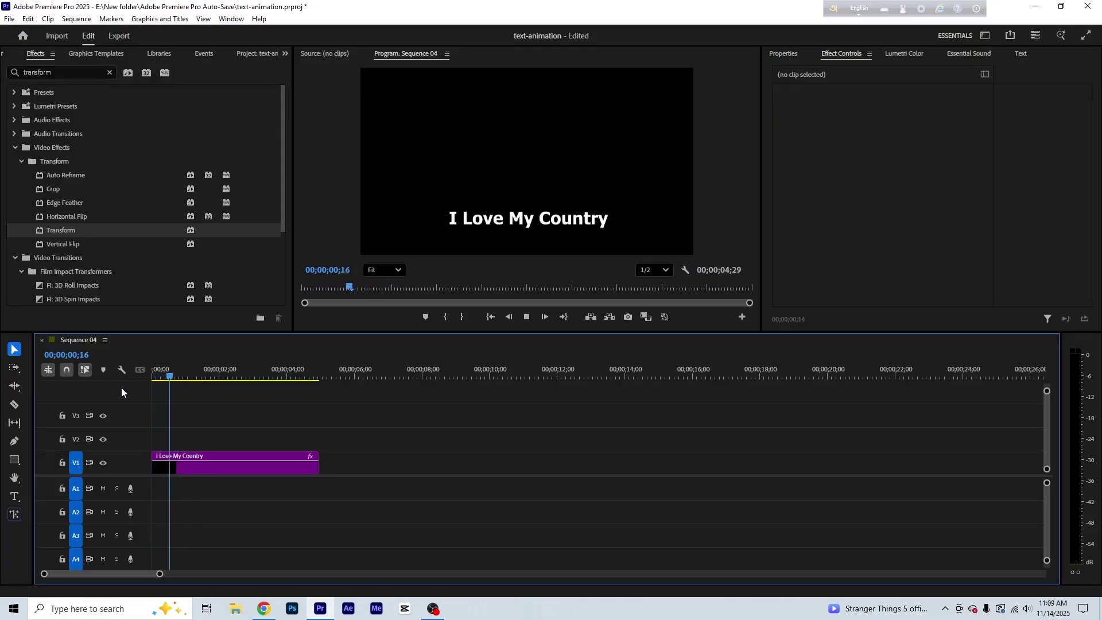
key("space")
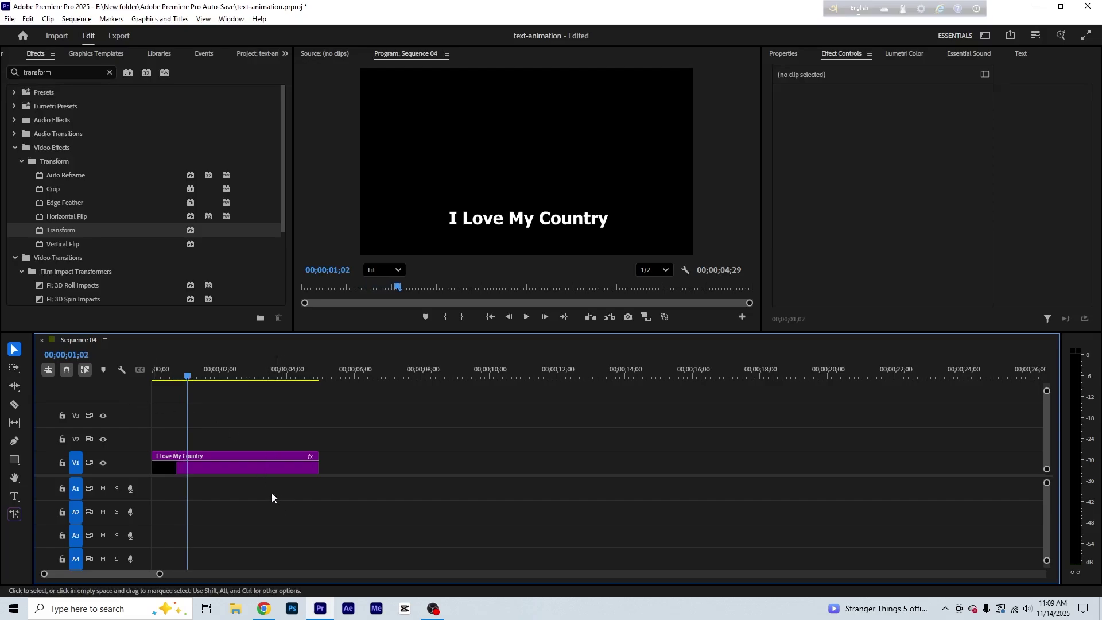
Apply Ease Out and Ease In temporal interpolation to both Transform position keyframes of the "I Love My Country" clip.
left_click(244, 455)
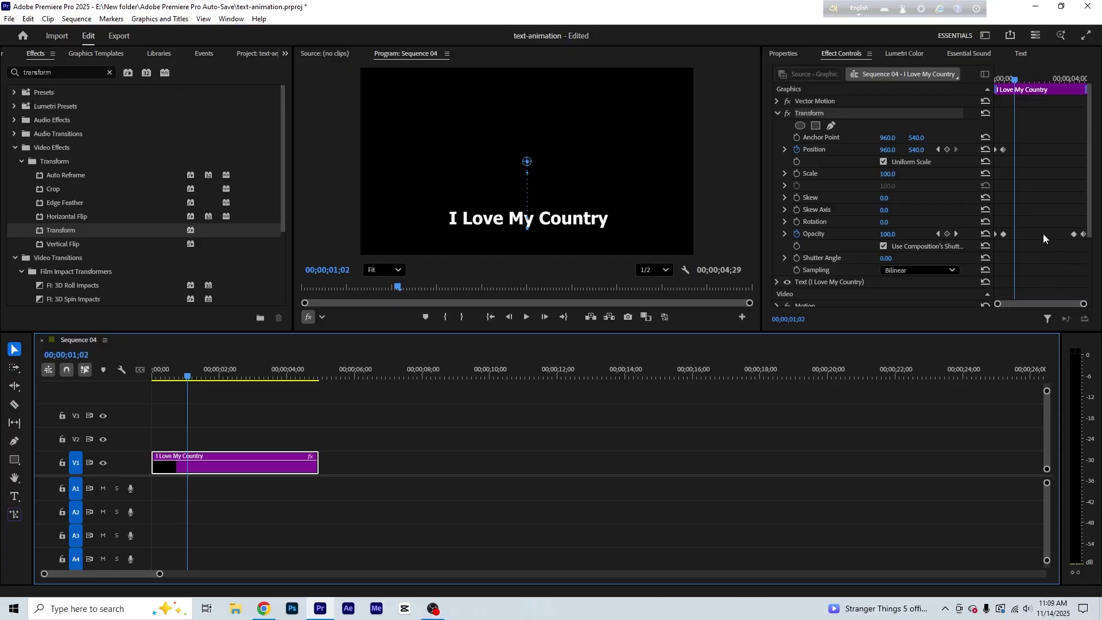
left_click(1036, 171)
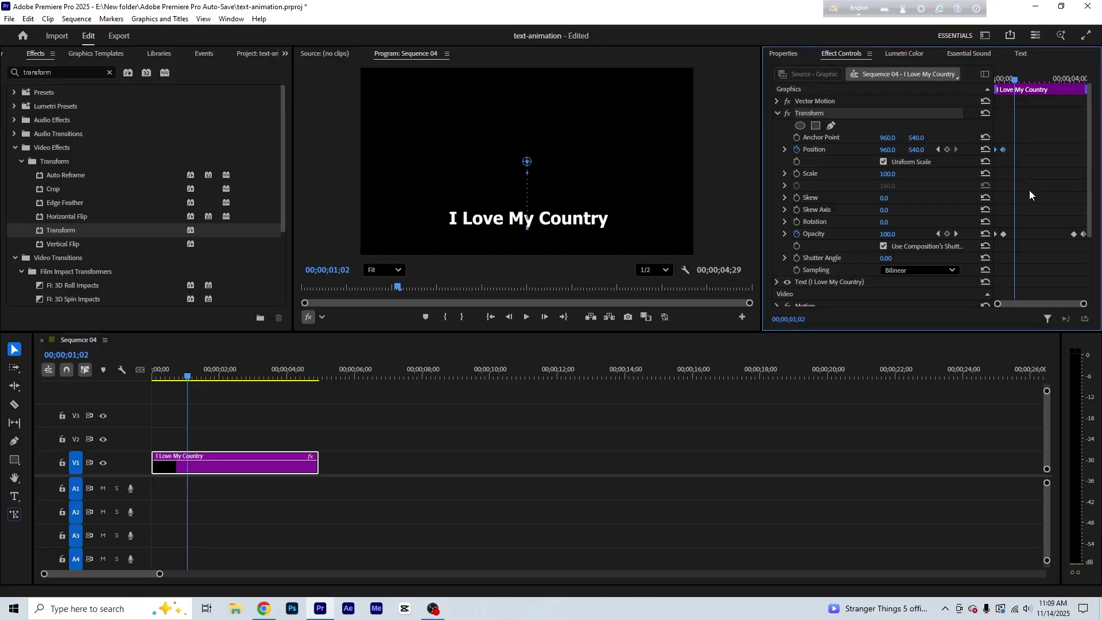
left_click_drag(1027, 159, 976, 140)
right_click(1005, 150)
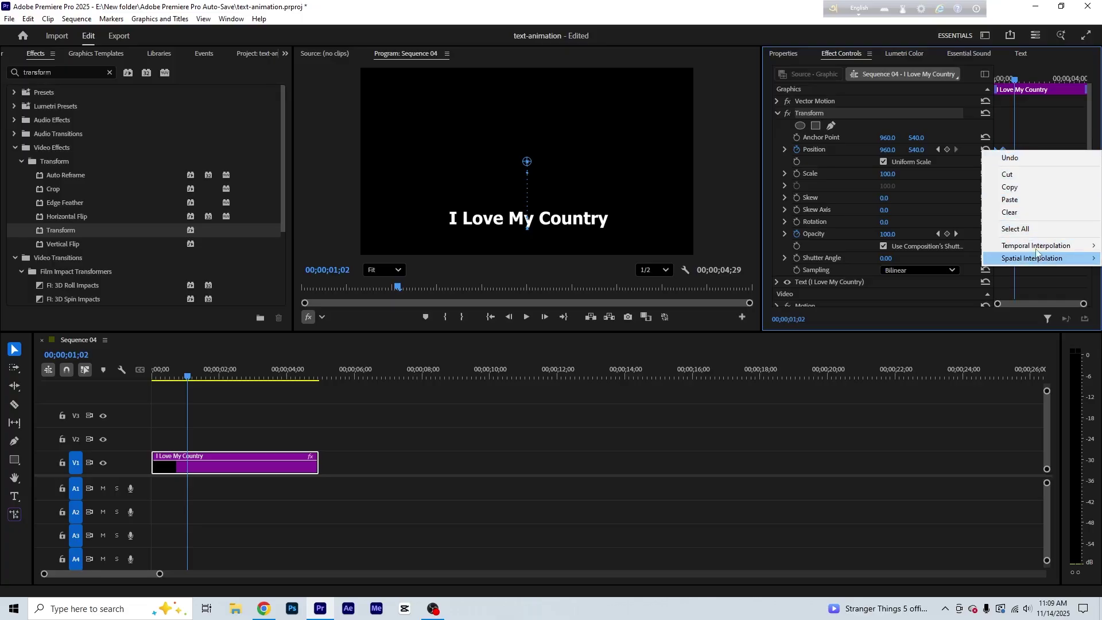
mouse_move(1036, 250)
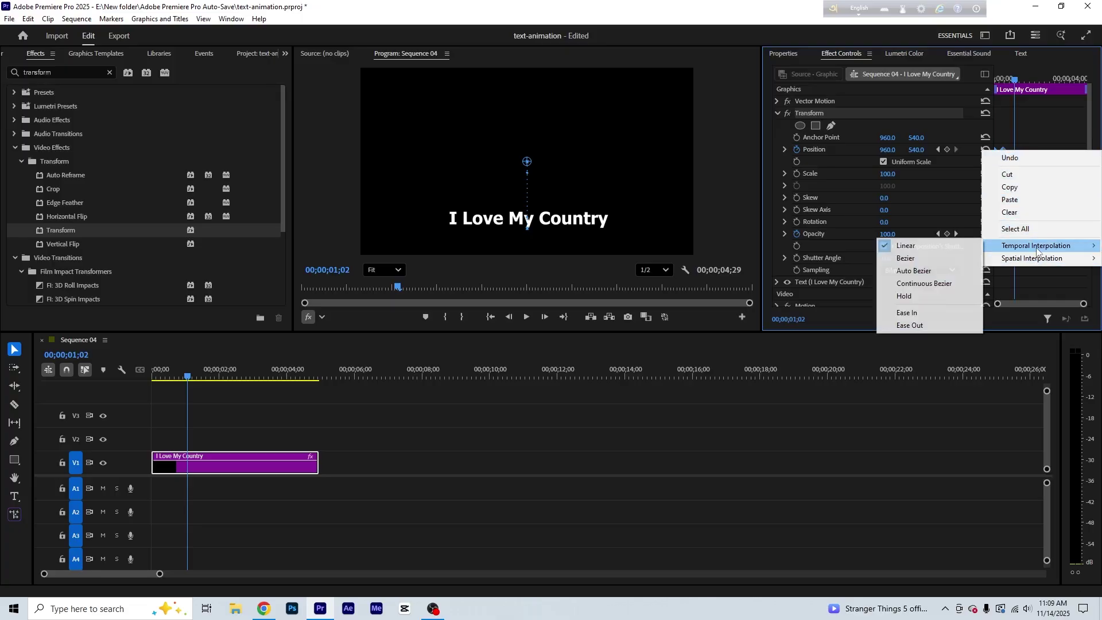
left_click(942, 324)
right_click(1001, 154)
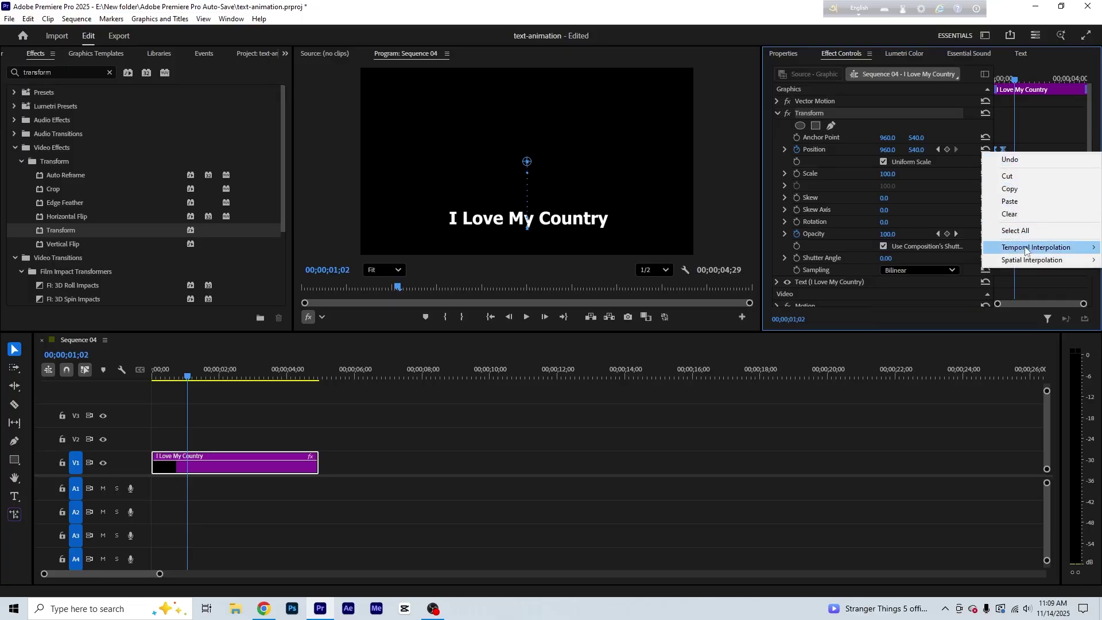
mouse_move(1033, 247)
left_click(936, 313)
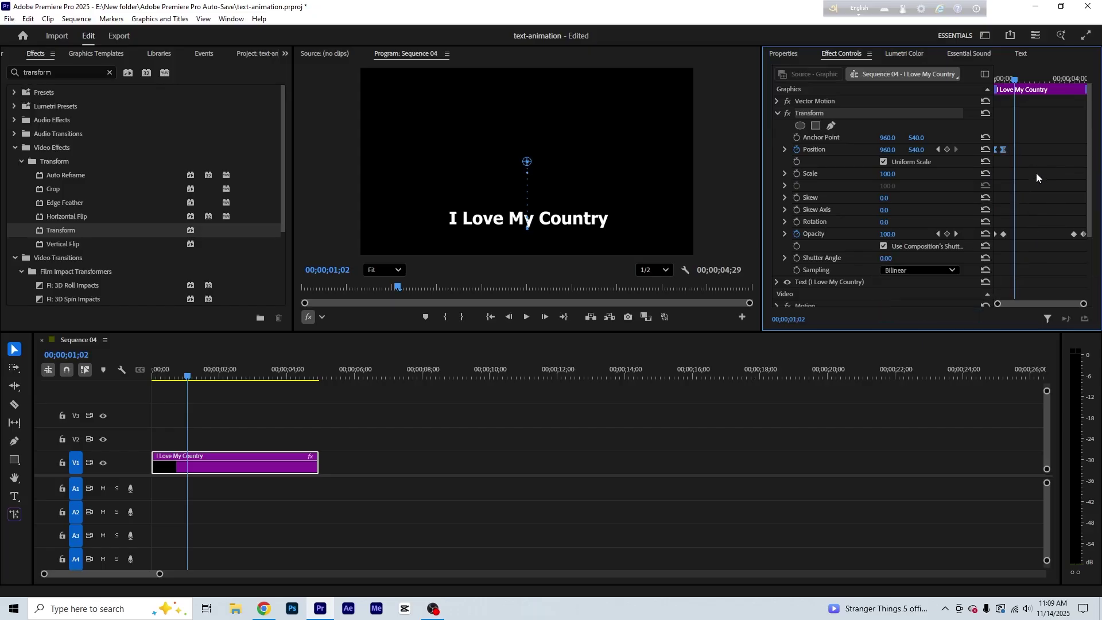
Show the Transform position's velocity graph and reshape it to peak right at the start with a long slowdown.
left_click_drag(1083, 304, 1042, 304)
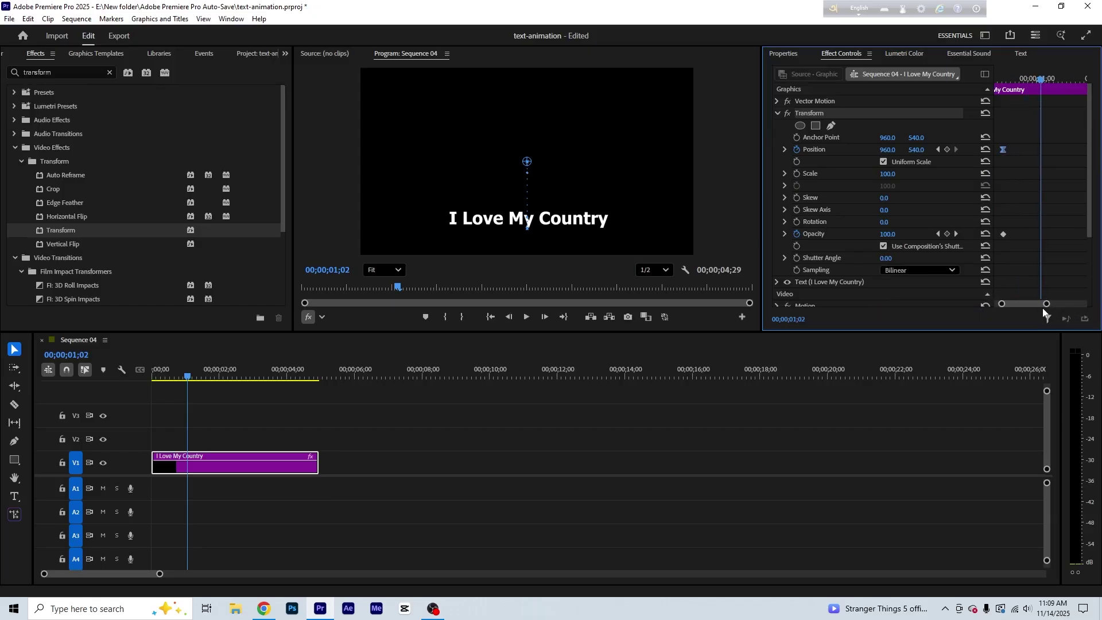
left_click(785, 150)
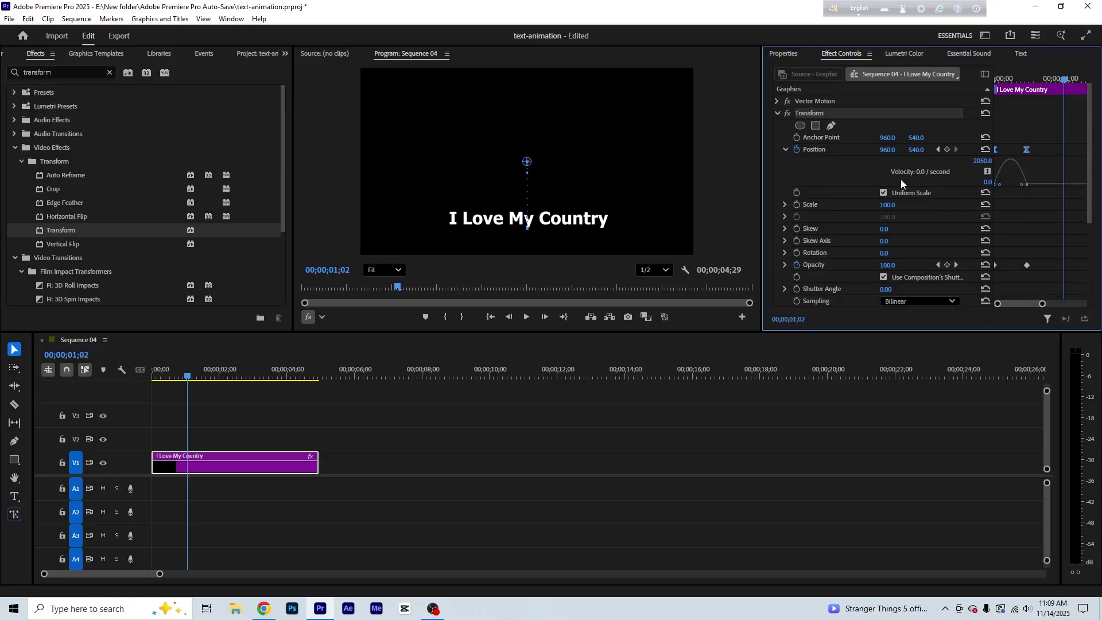
left_click_drag(1023, 185, 1000, 189)
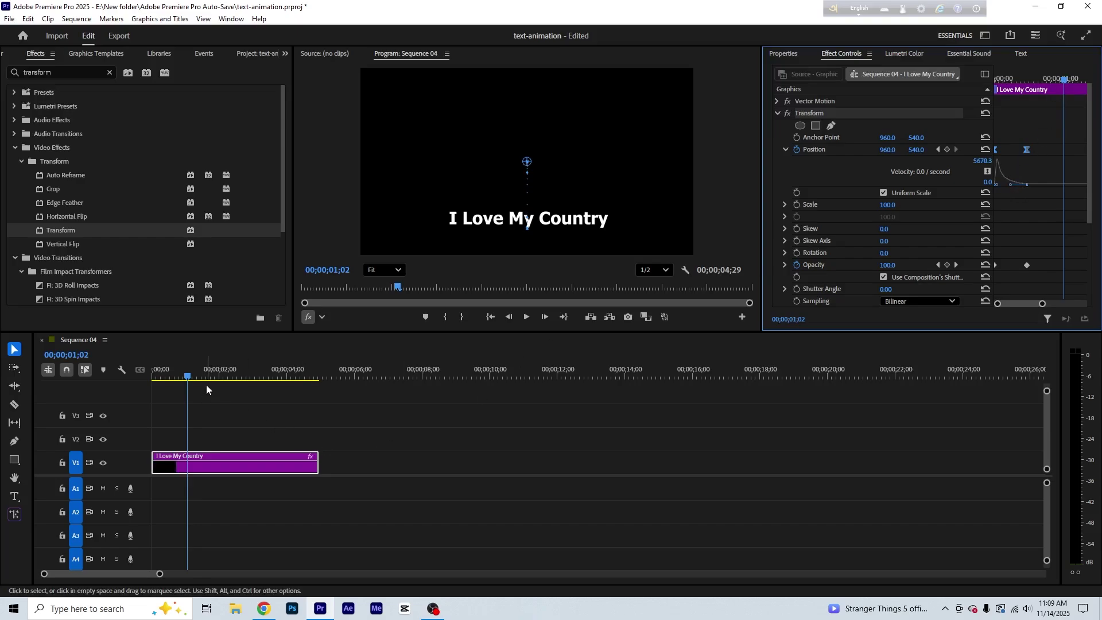
Play the eased text entrance repeatedly from the sequence start to check its speed.
left_click(95, 376)
key("Home")
key("space")
key("space")
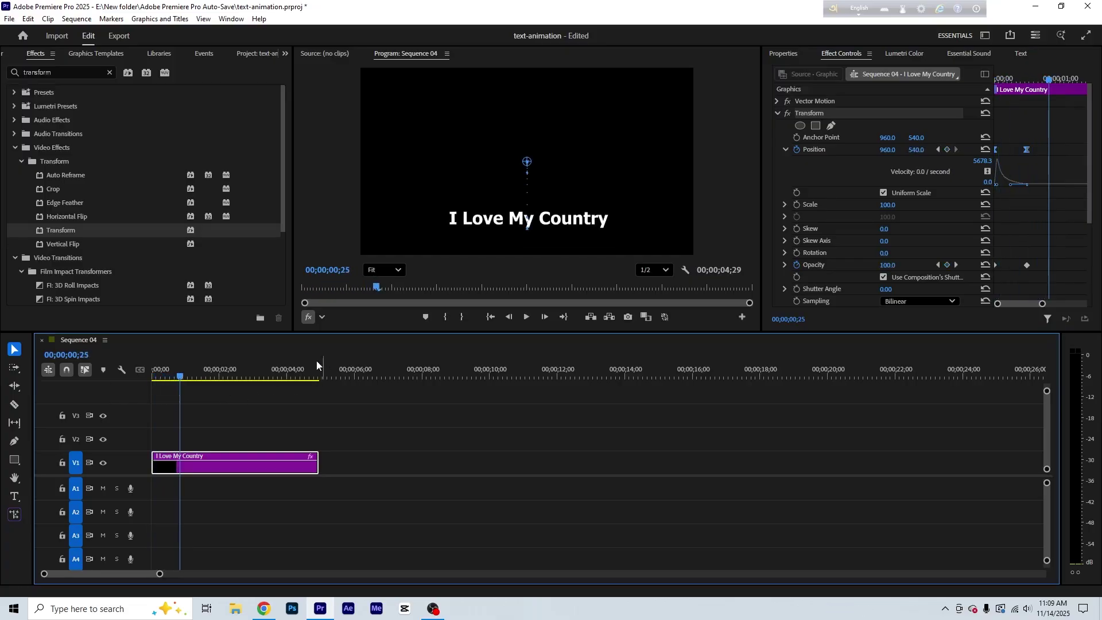
left_click_drag(178, 379, 78, 387)
key("space")
left_click_drag(203, 377, 160, 384)
key("space")
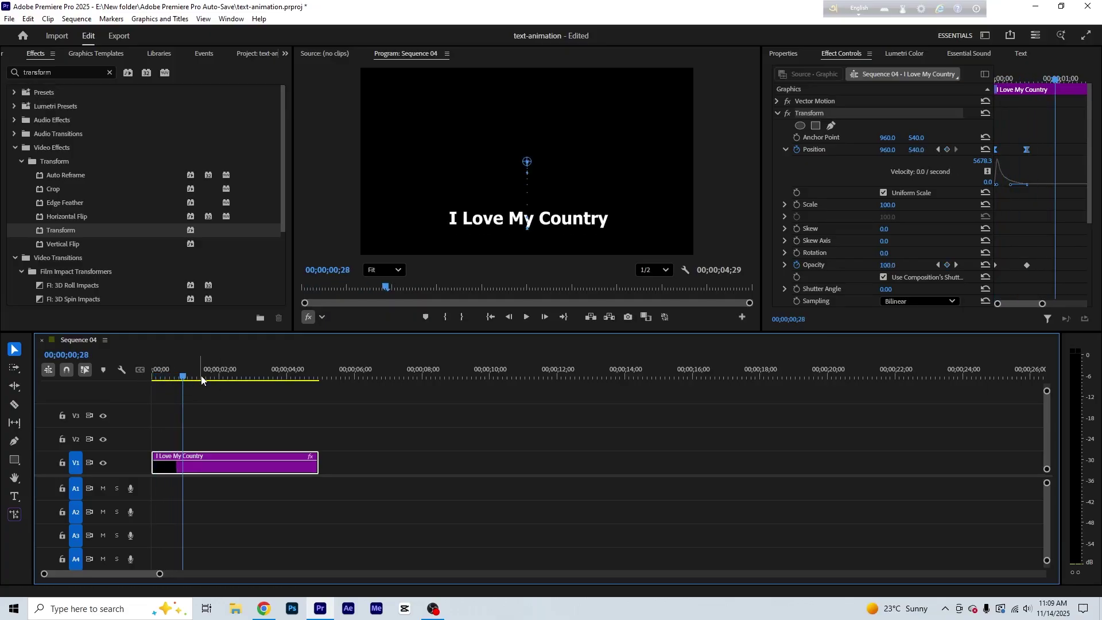
Set the Transform effect's shutter angle to 50 and preview the text entrance from the sequence start.
left_click_drag(1089, 166, 1088, 215)
left_click(891, 212)
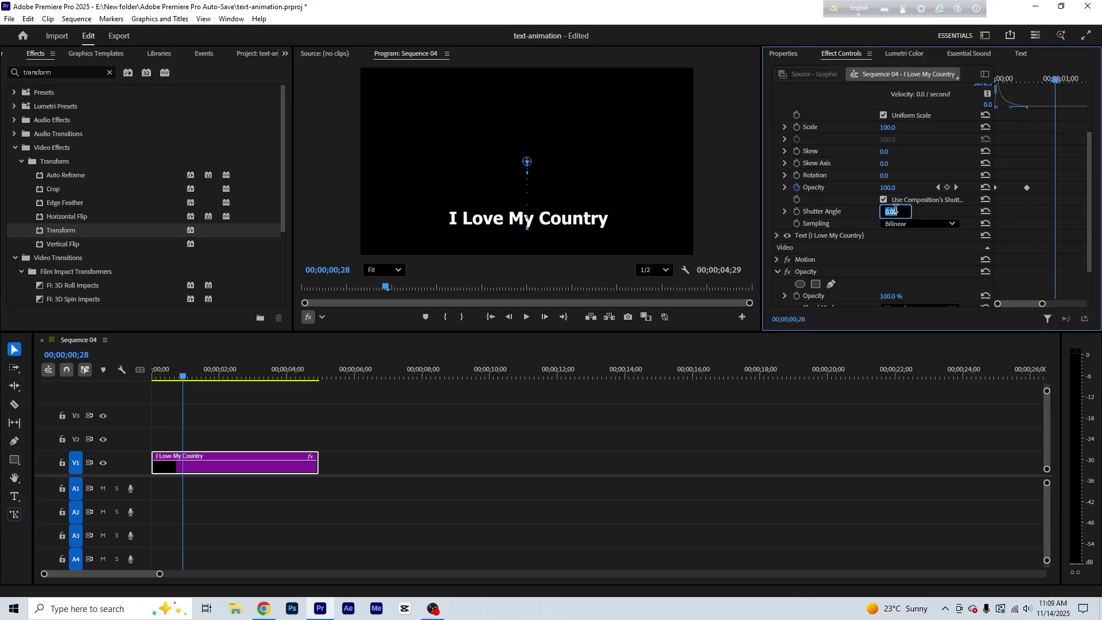
type("50")
key("Return")
left_click_drag(175, 377, 109, 384)
key("space")
key("space")
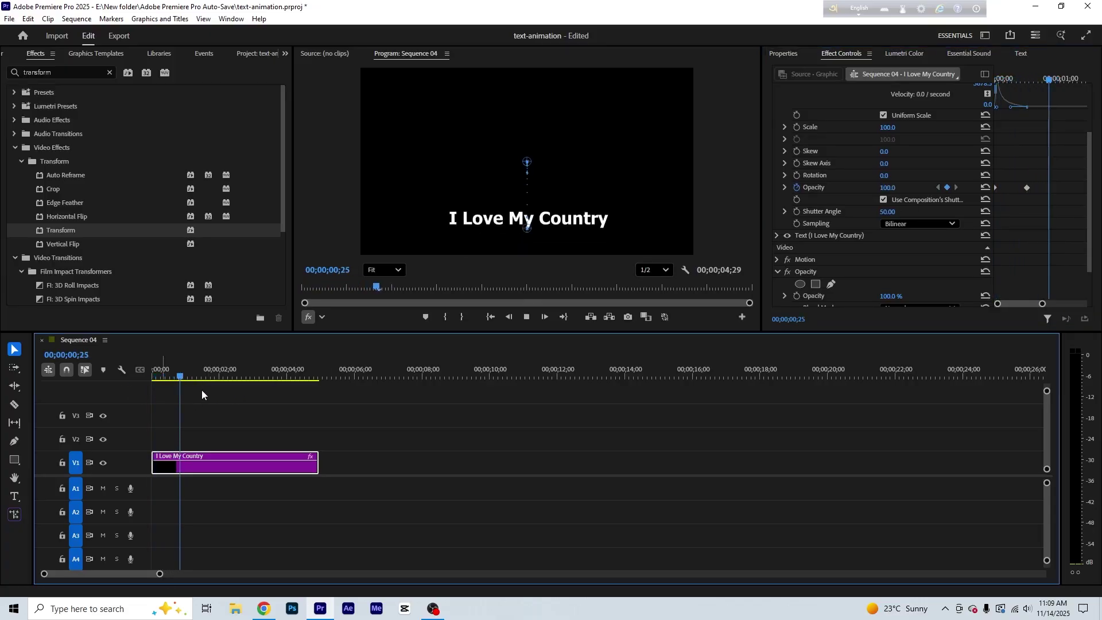
left_click_drag(180, 378, 80, 388)
key("space")
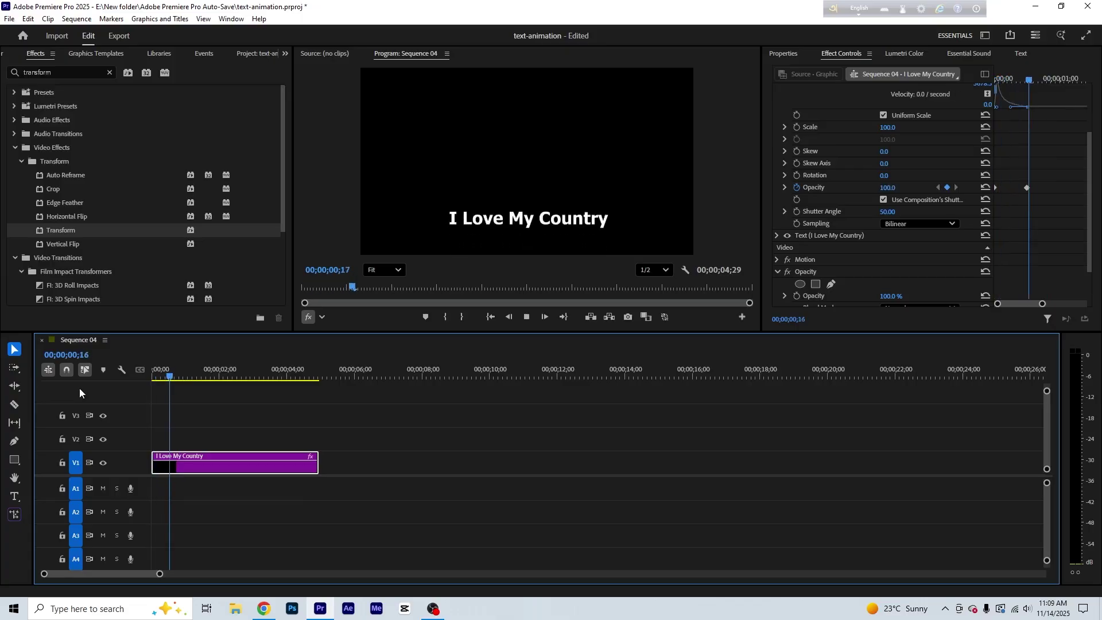
key("space")
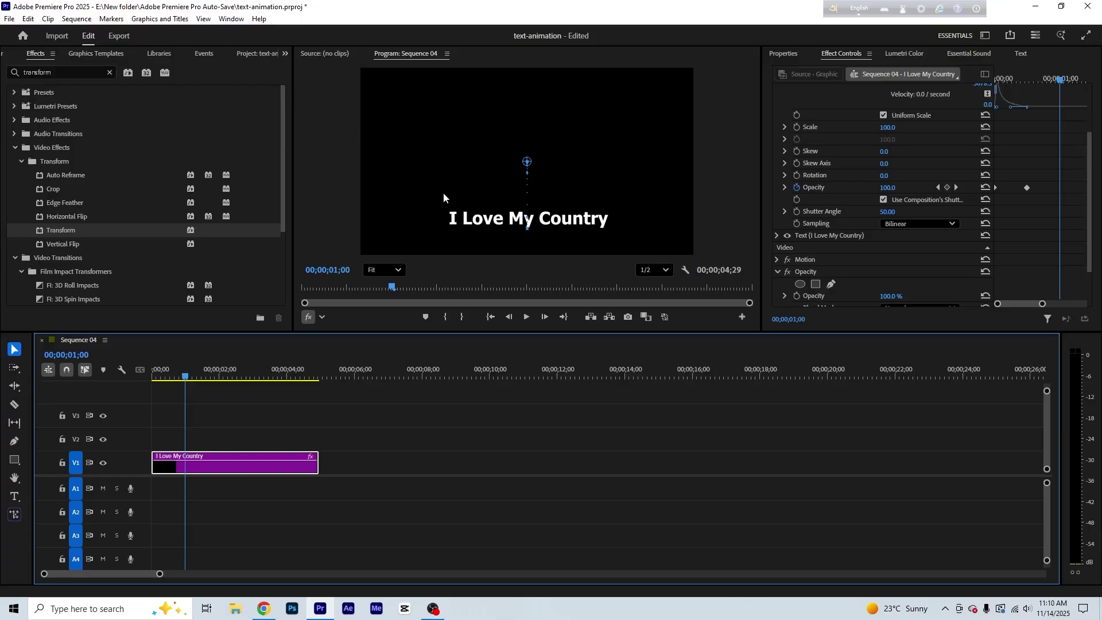
left_click(447, 230)
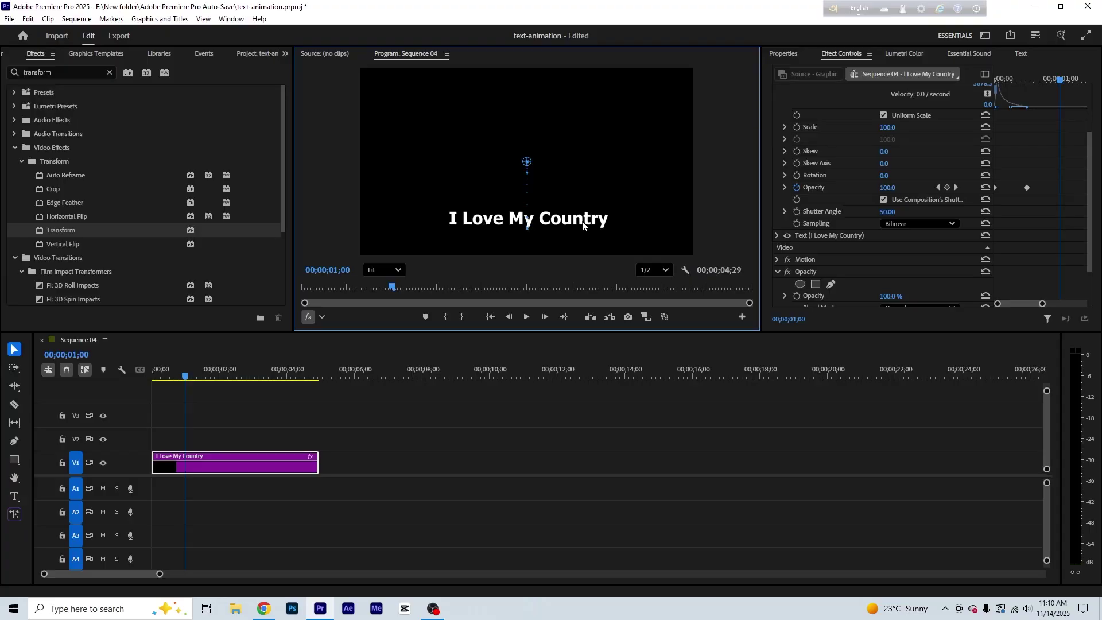
left_click_drag(585, 222, 535, 228)
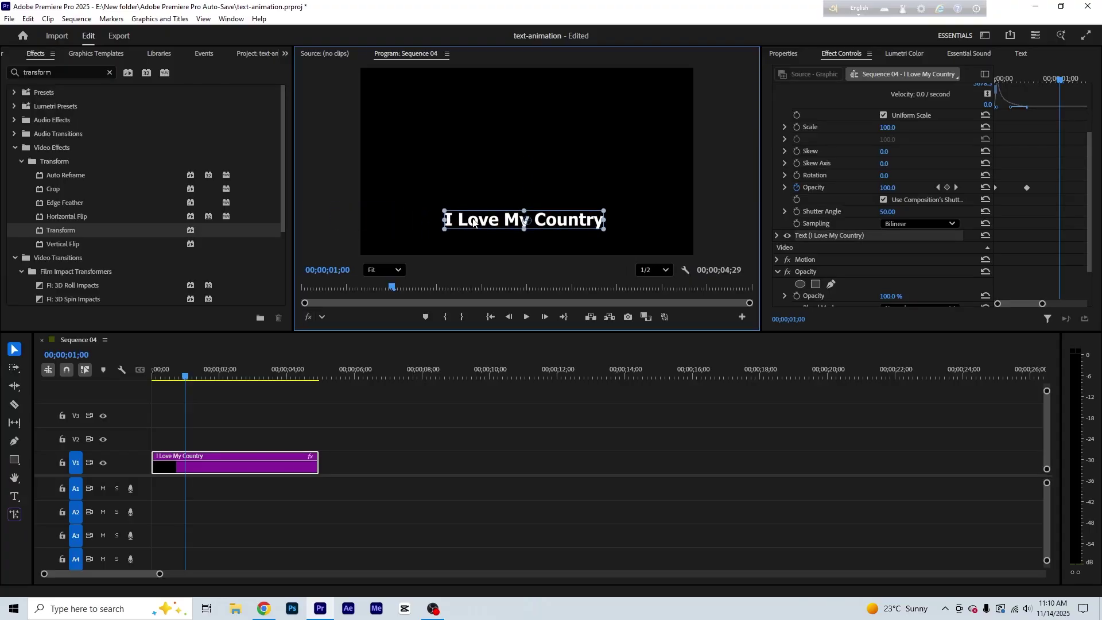
mouse_move(459, 224)
left_mouse_down()
mouse_move(532, 224)
mouse_move(466, 224)
mouse_move(477, 224)
left_mouse_up()
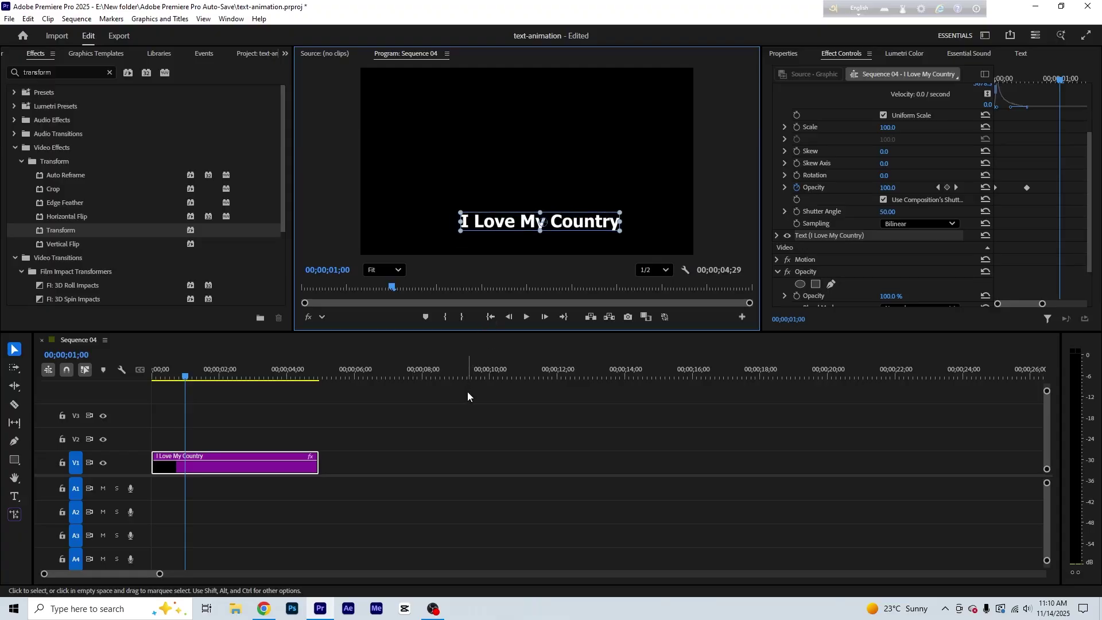
left_click(332, 438)
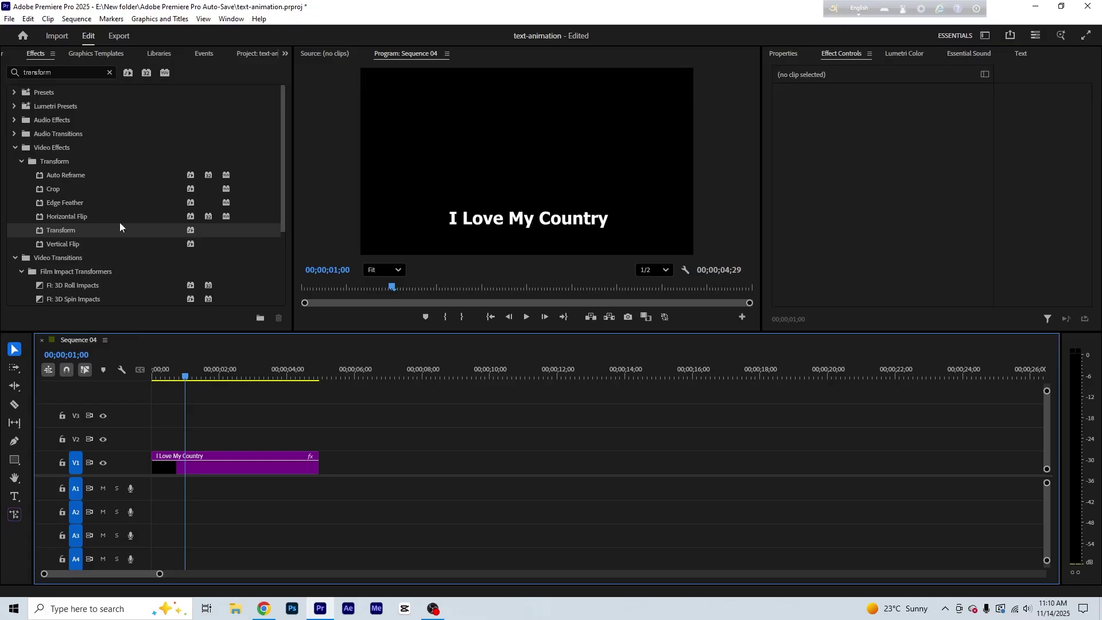
Find the Crop video effect and apply it to the "I Love My Country" clip.
left_click(109, 73)
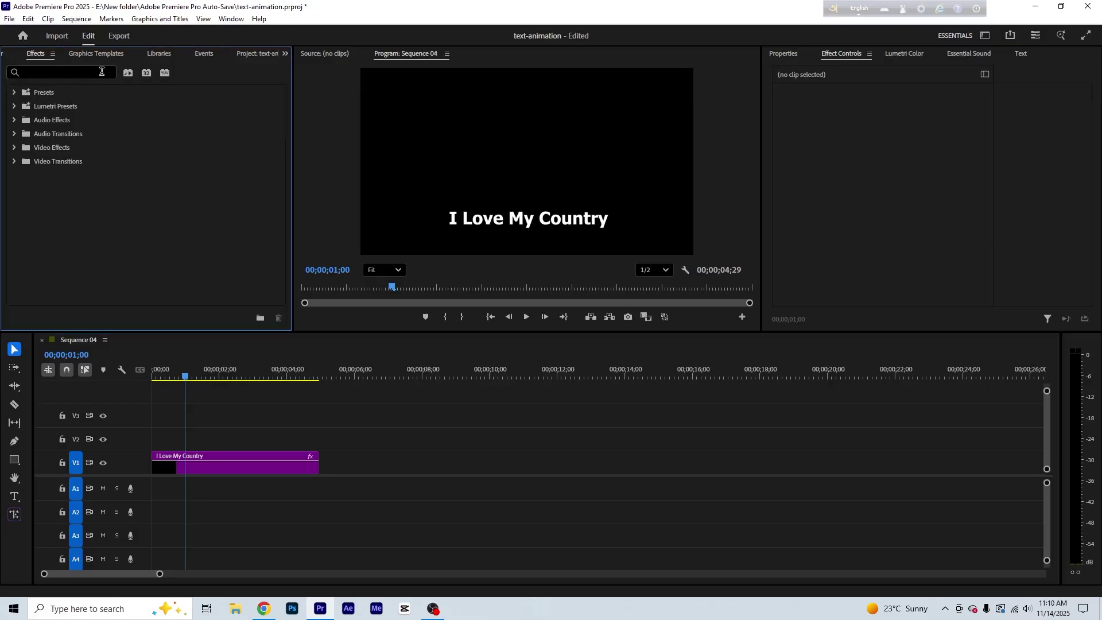
left_click(70, 74)
type("c")
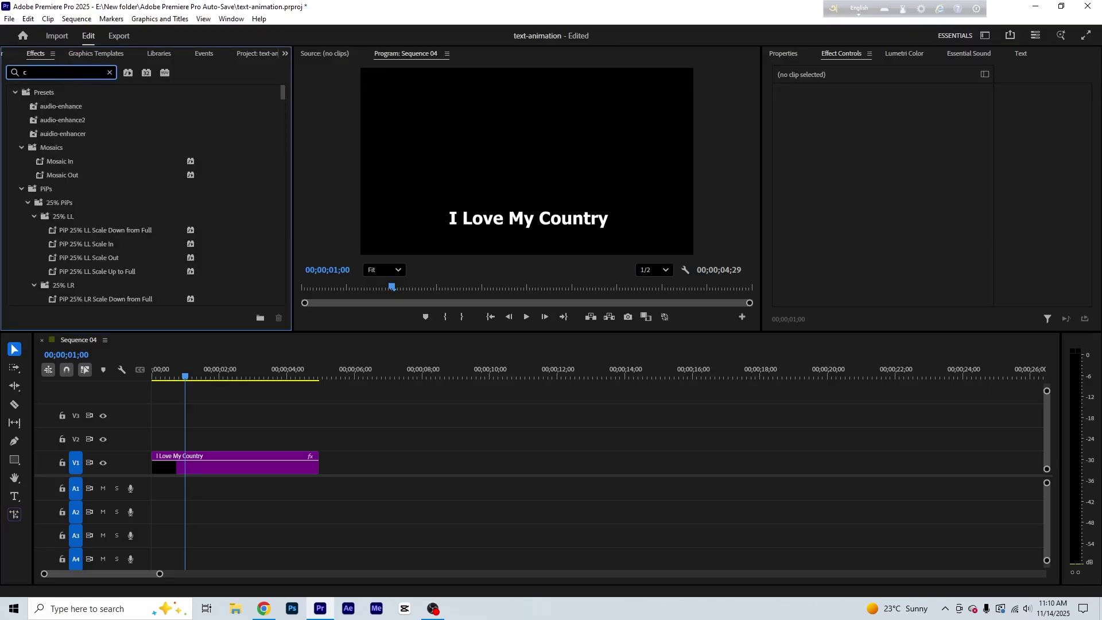
type("rop")
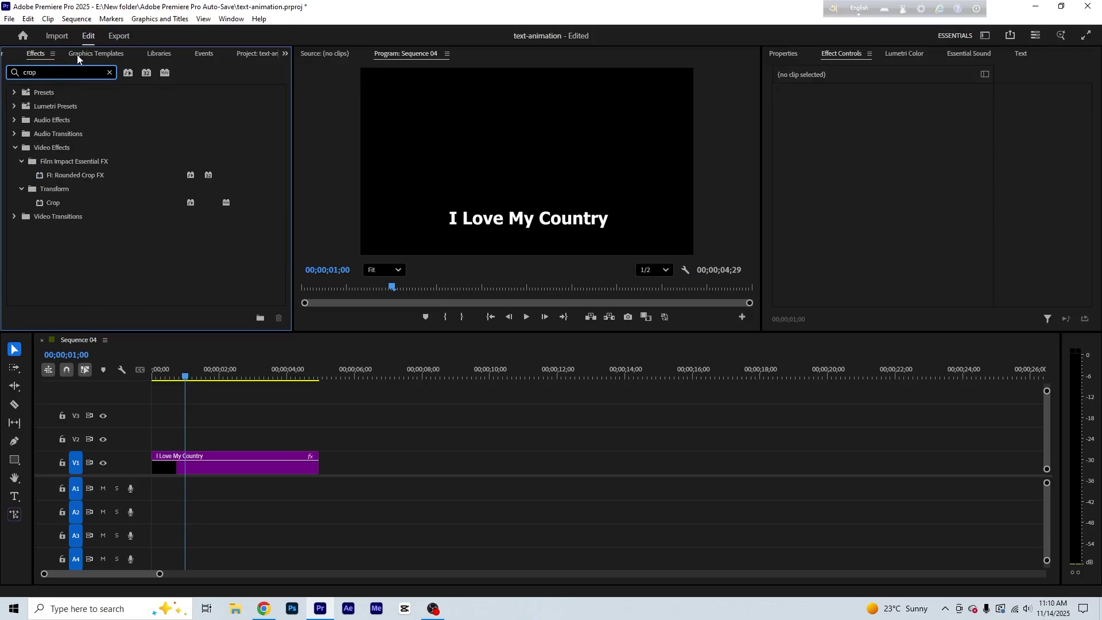
left_click_drag(47, 205, 235, 462)
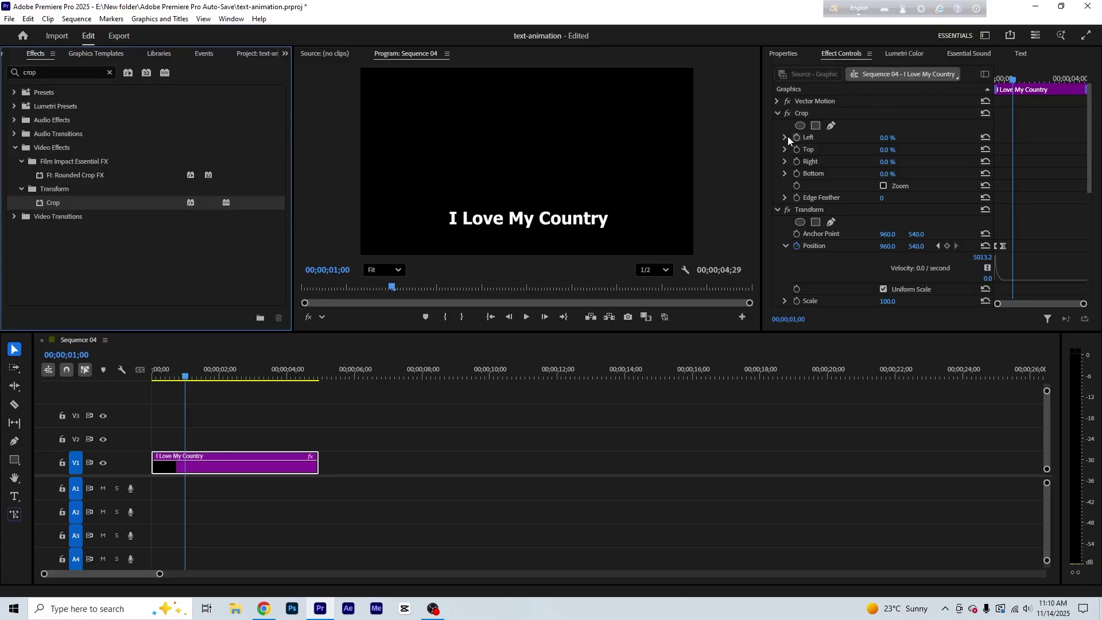
Turn off the Transform effect on the clip, collapse its parameters and show the Crop parameters.
left_click(777, 113)
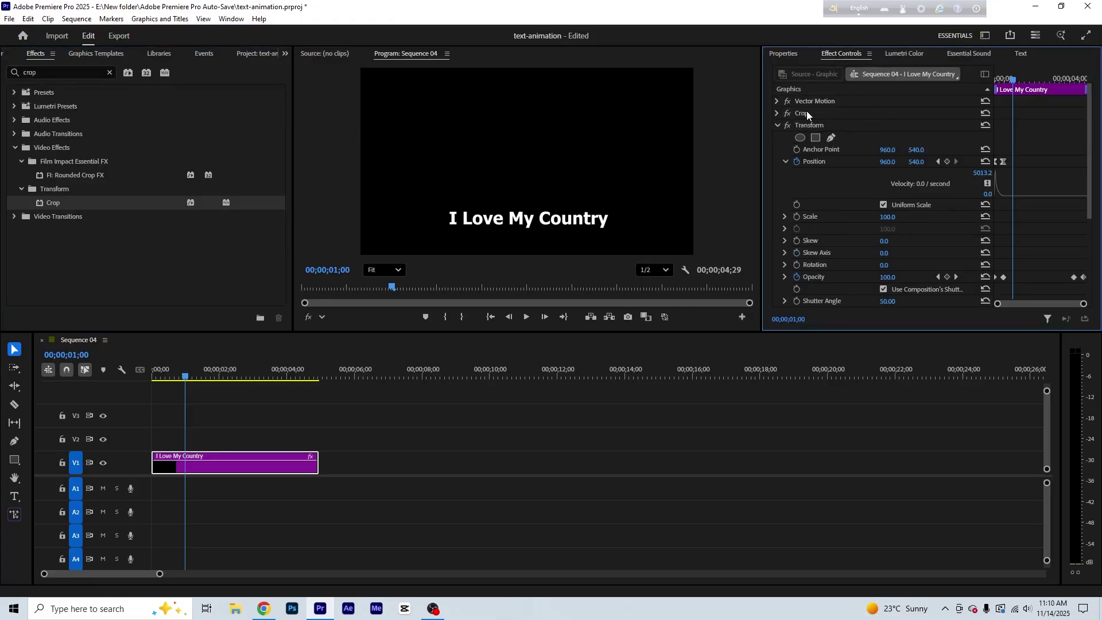
left_click(778, 125)
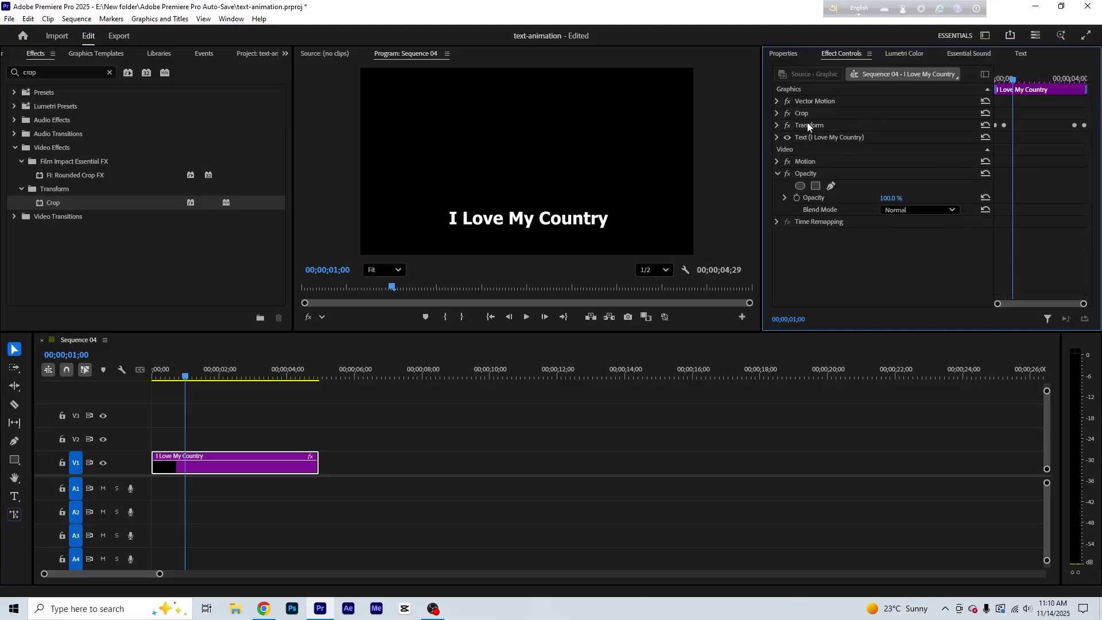
left_click(777, 113)
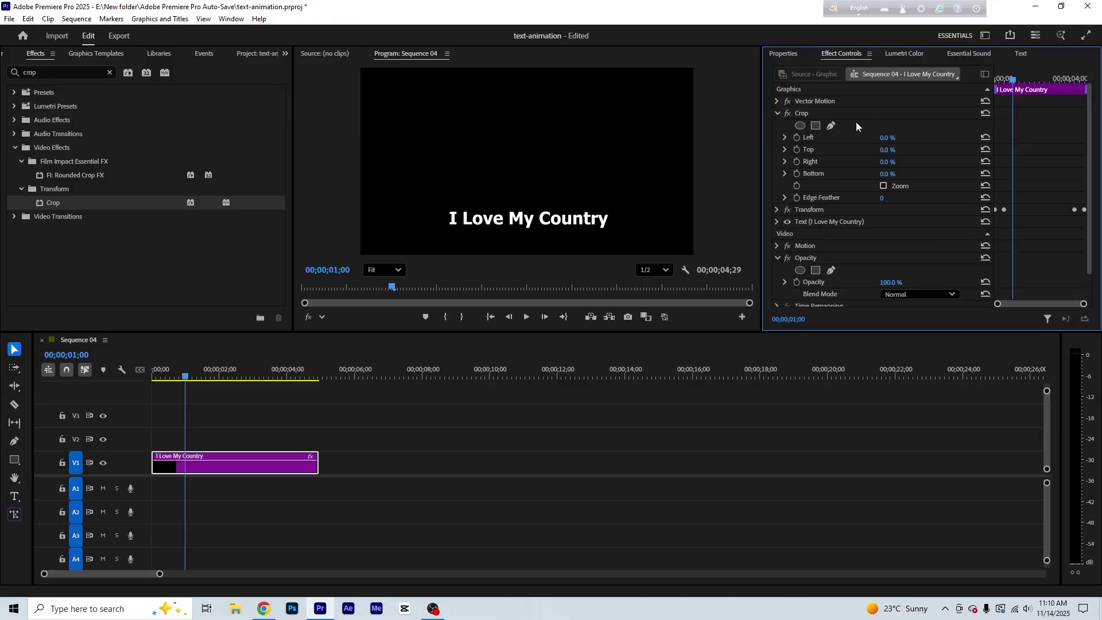
left_click(777, 114)
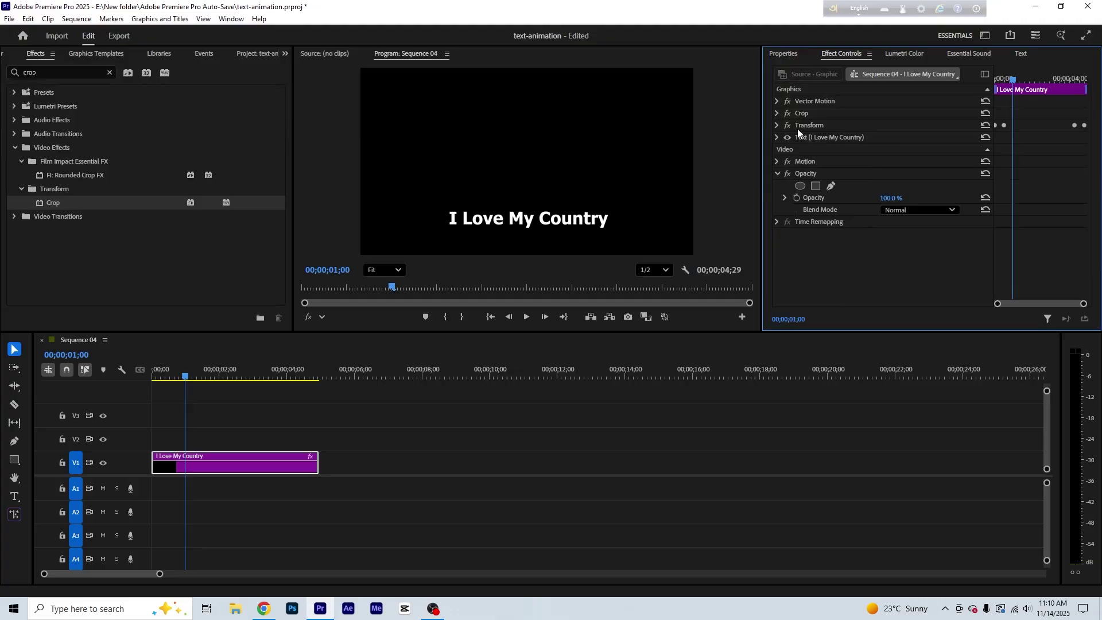
left_click(788, 126)
left_click(814, 116)
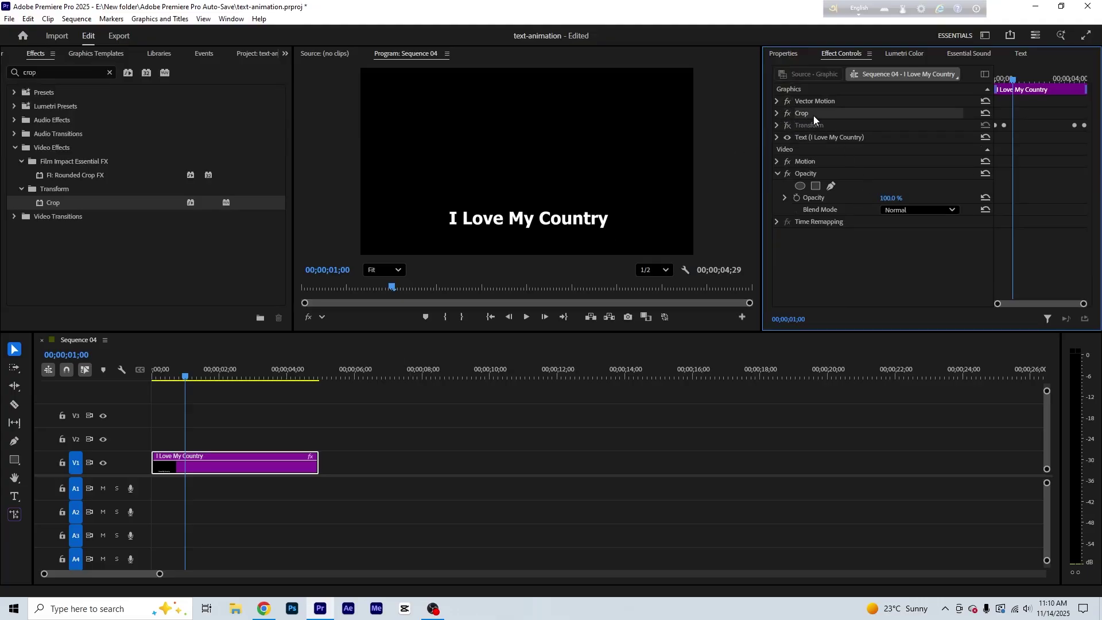
left_click(776, 113)
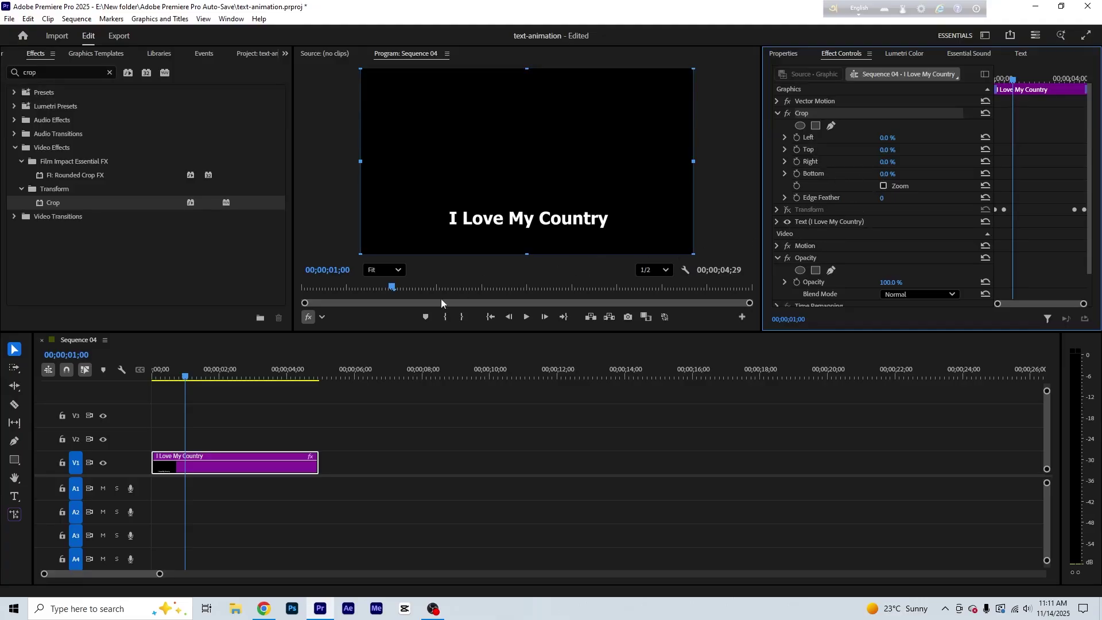
Keyframe the Crop effect's Right value from 100% at the clip start to 0% at 00;00;00;14.
left_click_drag(194, 380, 139, 381)
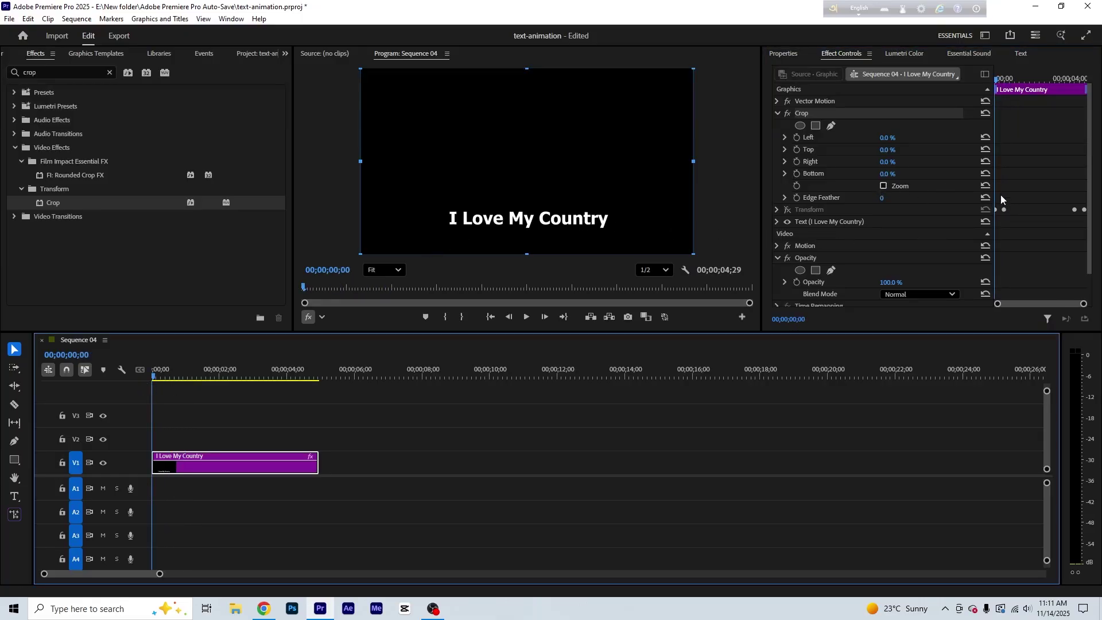
left_click(796, 161)
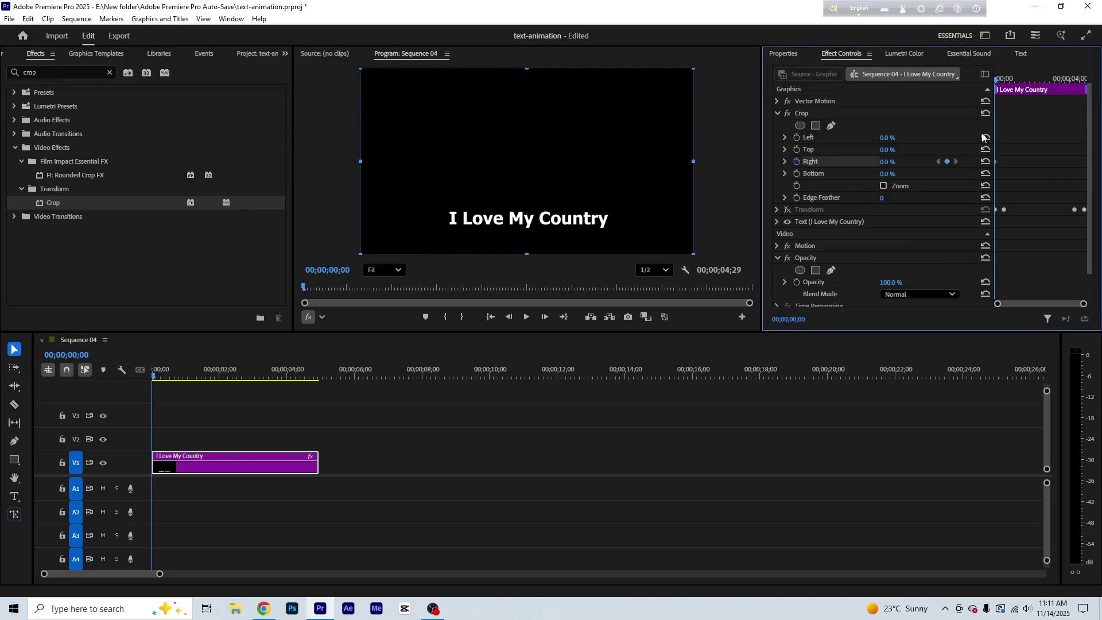
left_click_drag(997, 79, 1004, 80)
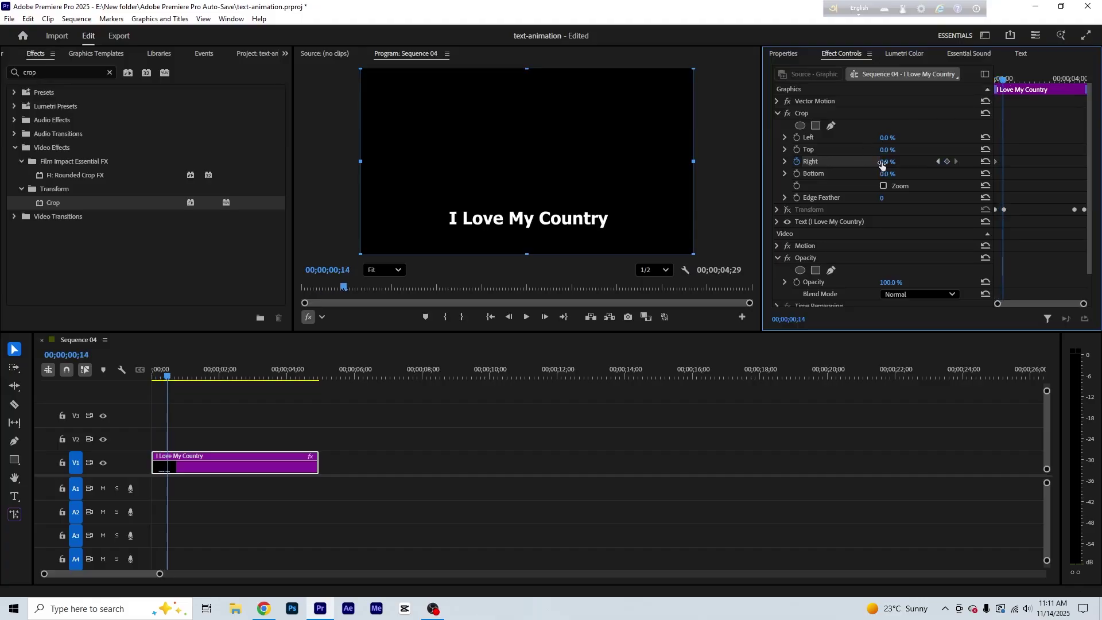
left_click(947, 162)
left_click(938, 162)
left_click(886, 162)
type("100")
key("Return")
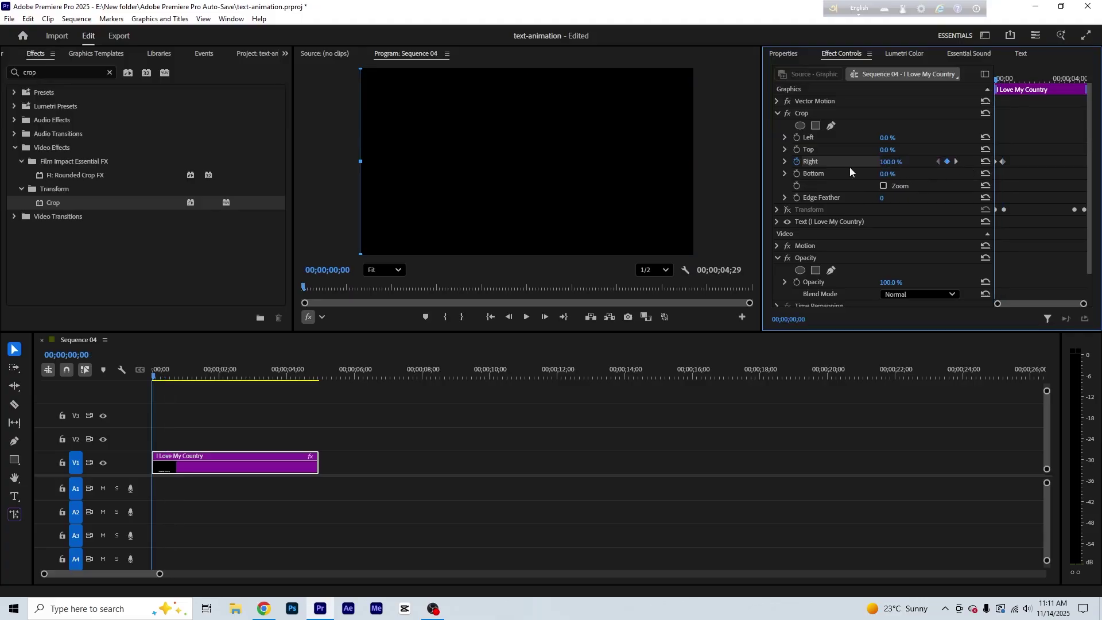
Play and scrub through the start of the sequence to check the right-side crop reveal.
key("space")
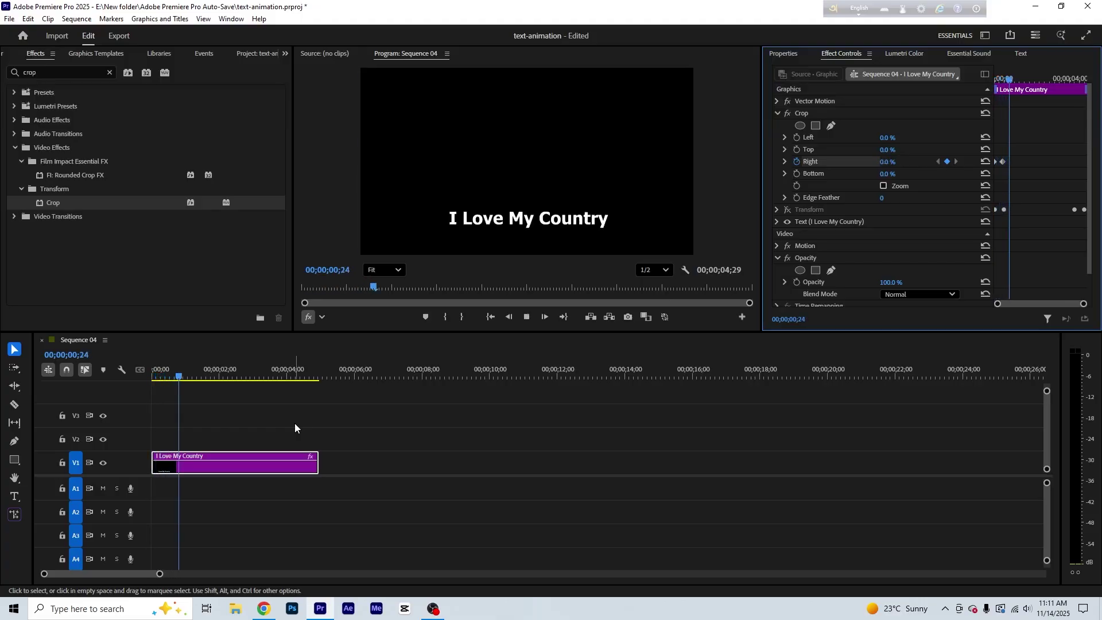
key("space")
left_click(147, 377)
left_click_drag(147, 377, 157, 381)
key("Left")
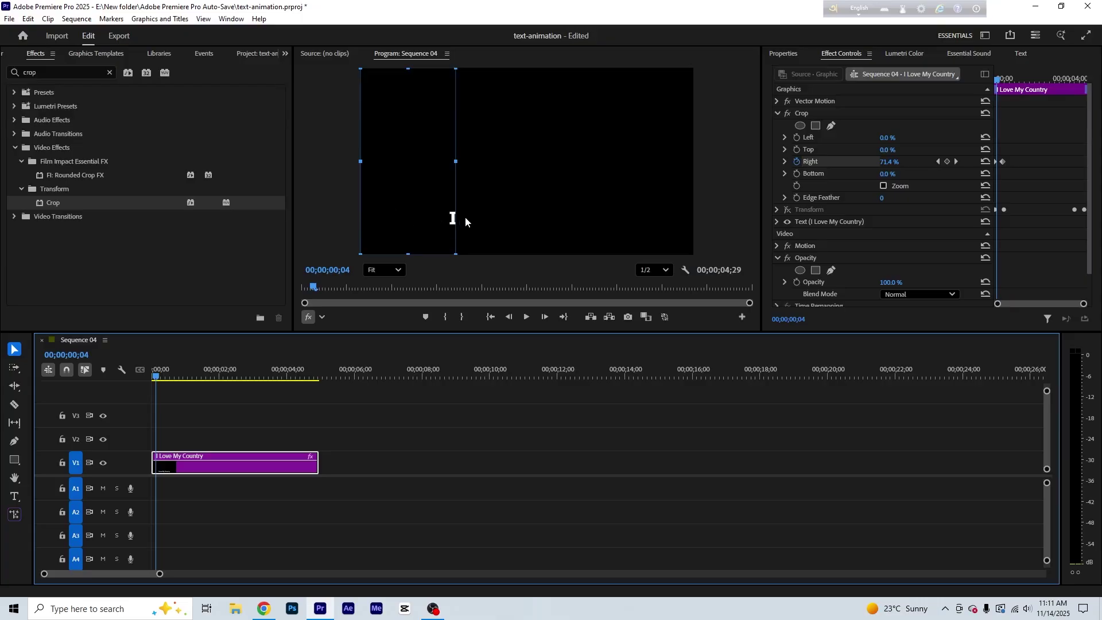
mouse_move(160, 374)
left_mouse_down()
mouse_move(192, 375)
mouse_move(153, 376)
left_mouse_up()
key("space")
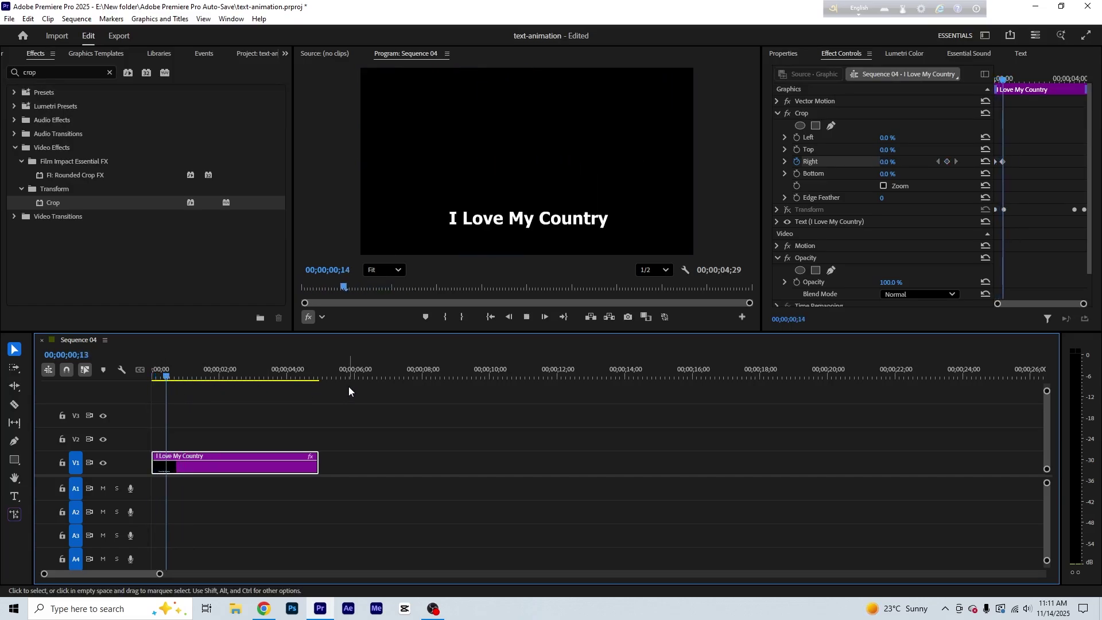
Apply Ease Out and Ease In to both keyframes of the Crop effect's Right parameter.
left_click_drag(1084, 304, 1021, 304)
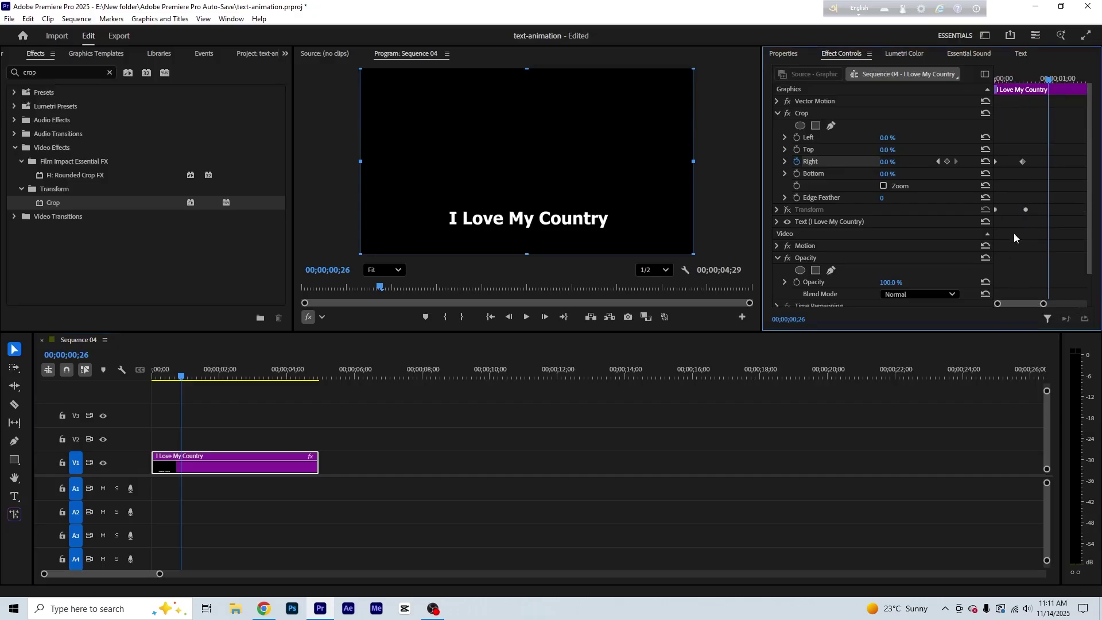
left_click_drag(1031, 176, 978, 153)
right_click(1022, 163)
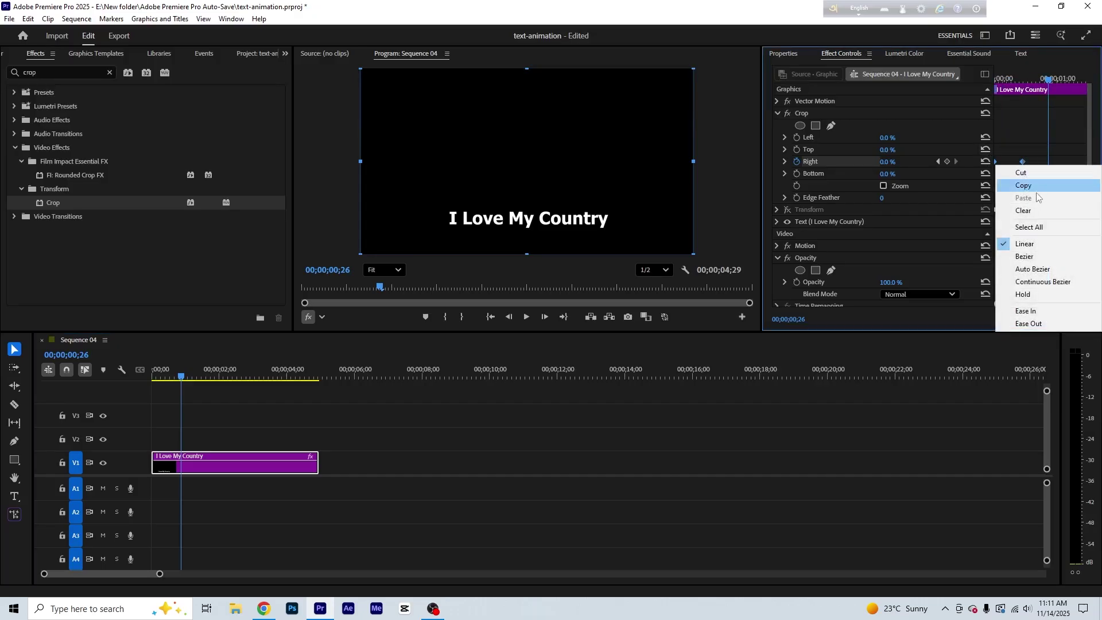
left_click(1036, 323)
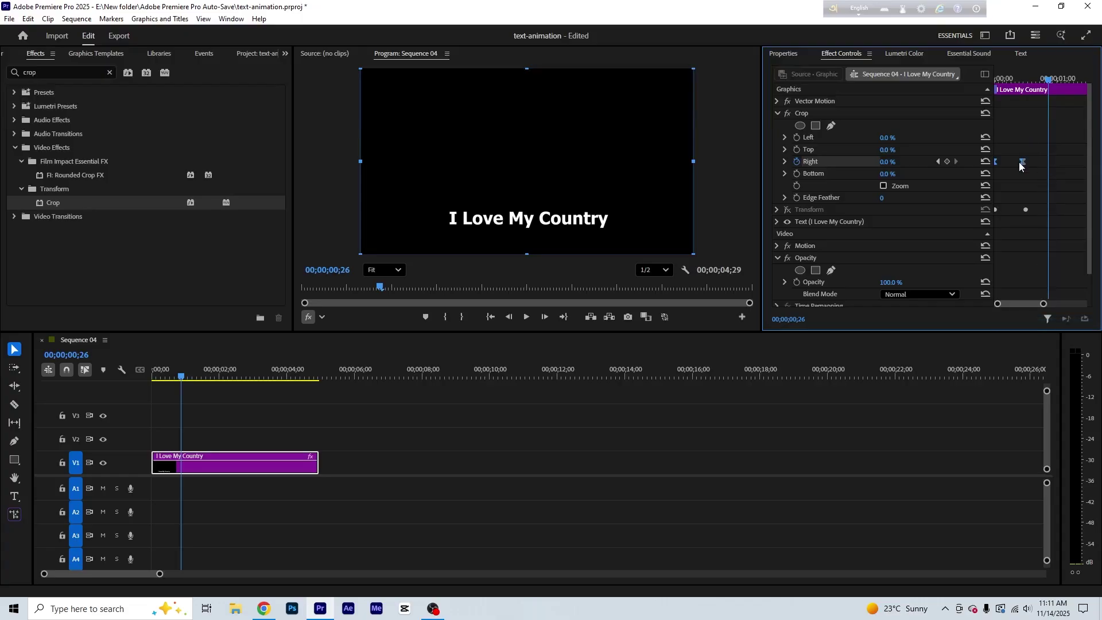
right_click(1022, 167)
left_click(1026, 309)
Show the Right crop's velocity graph and lengthen the second keyframe's incoming handle toward the first keyframe.
left_click(784, 161)
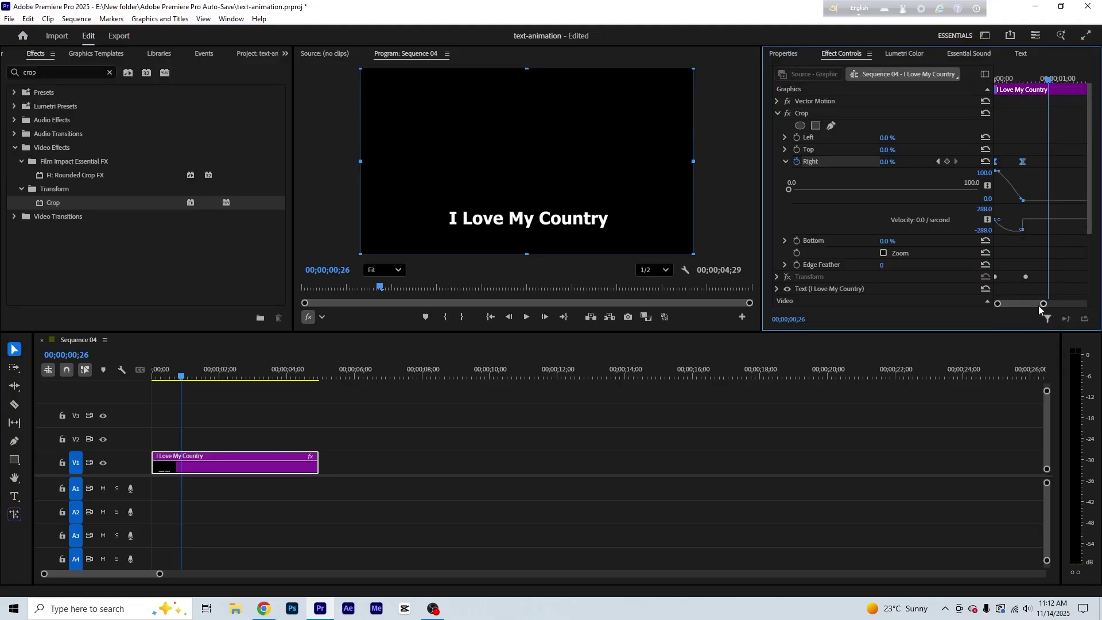
left_click_drag(1039, 306, 1002, 311)
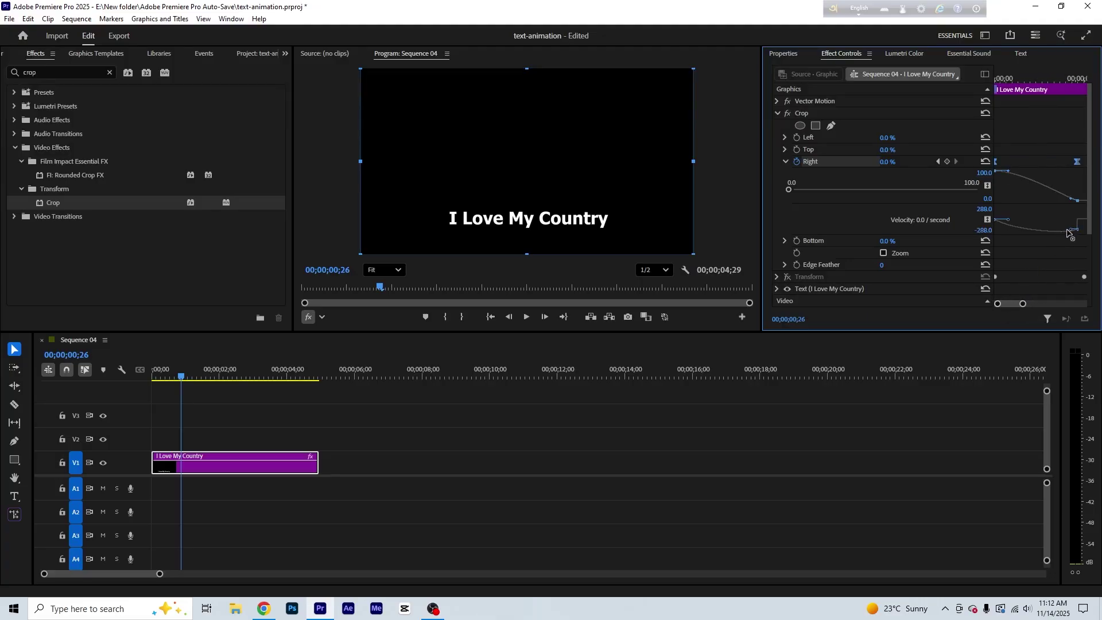
left_click_drag(1069, 232, 1035, 232)
Scrub through the eased crop reveal from the sequence start and collapse the Crop parameters.
mouse_move(190, 380)
left_mouse_down()
mouse_move(109, 370)
mouse_move(175, 376)
left_mouse_up()
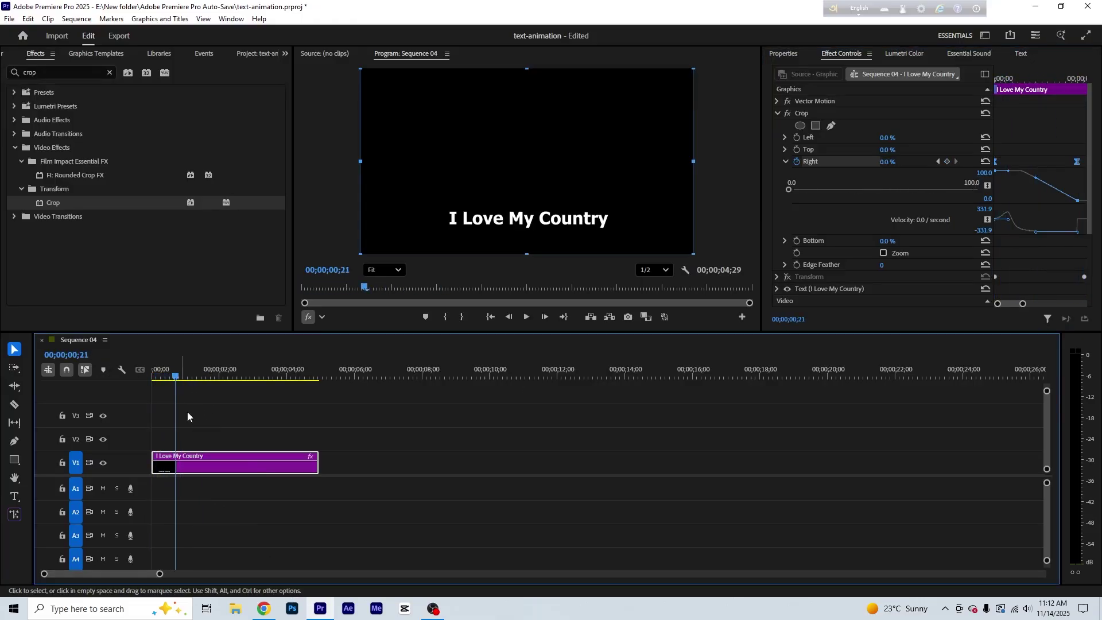
left_click_drag(164, 573, 262, 574)
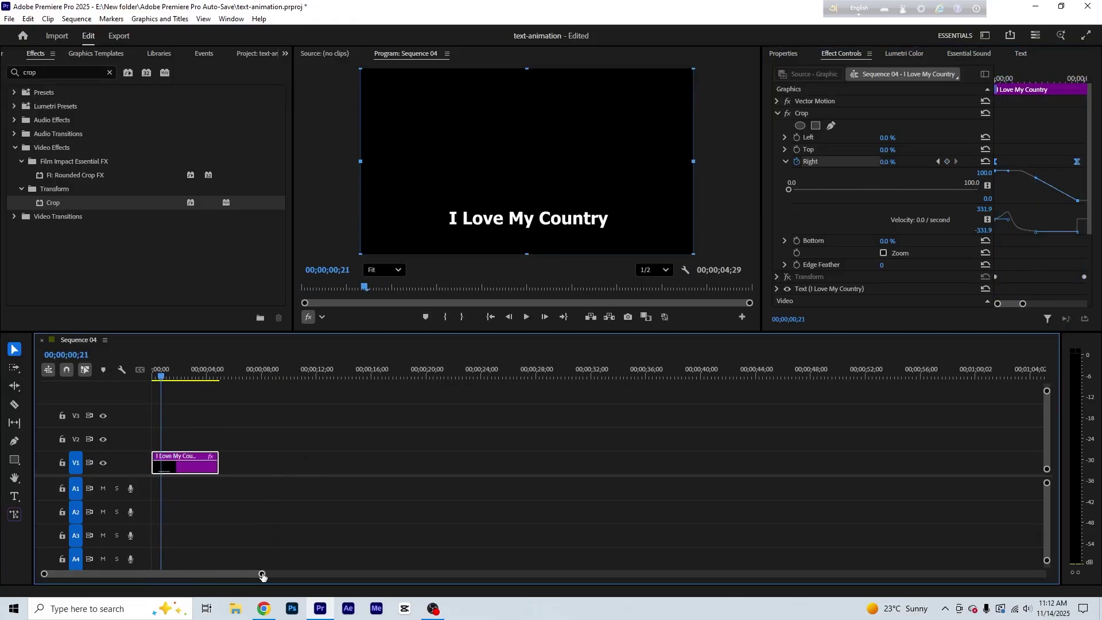
left_click_drag(183, 378, 136, 390)
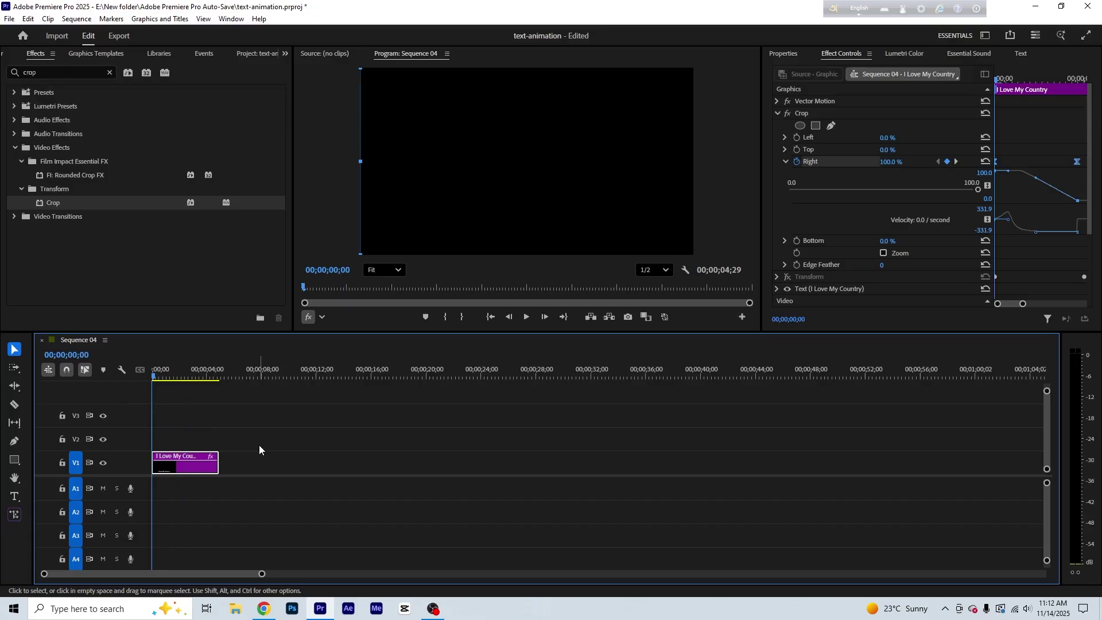
left_click(1090, 138)
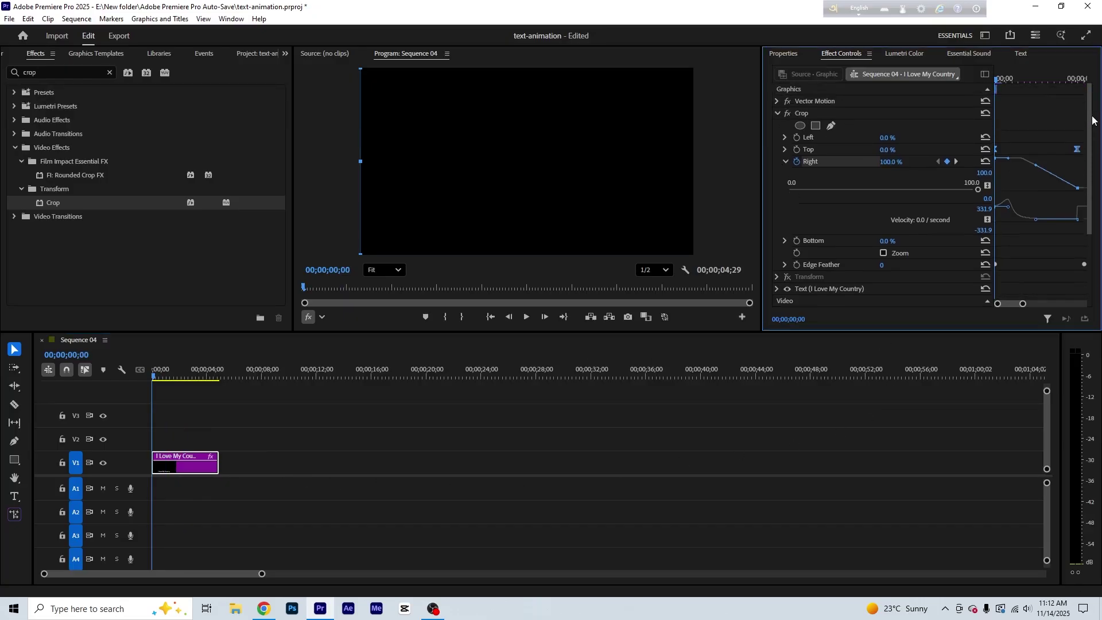
left_click(777, 114)
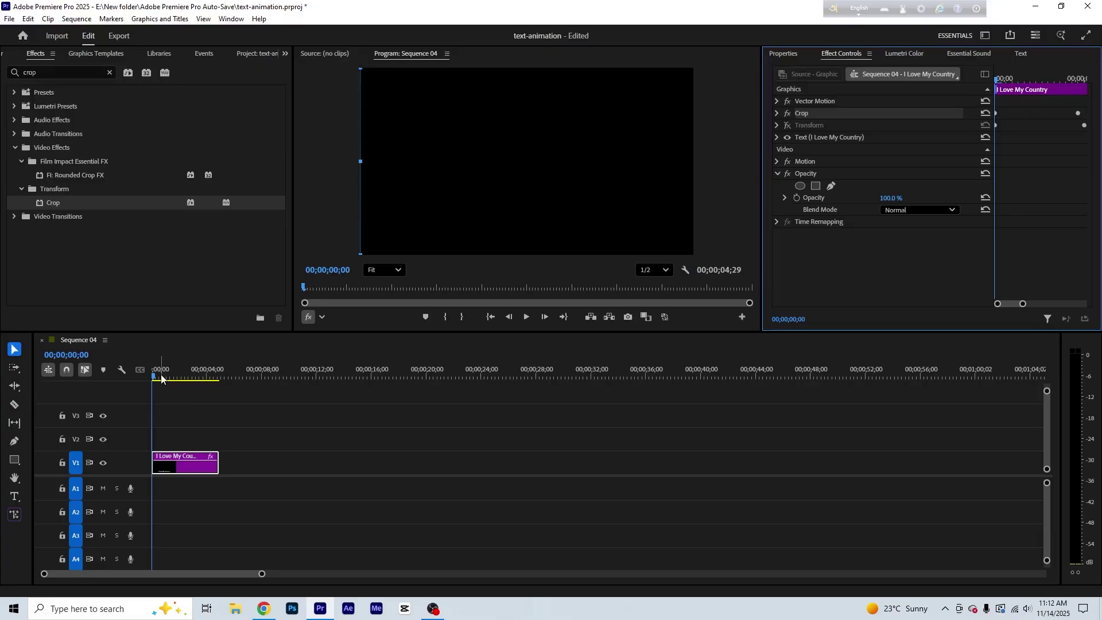
left_click_drag(161, 378, 172, 378)
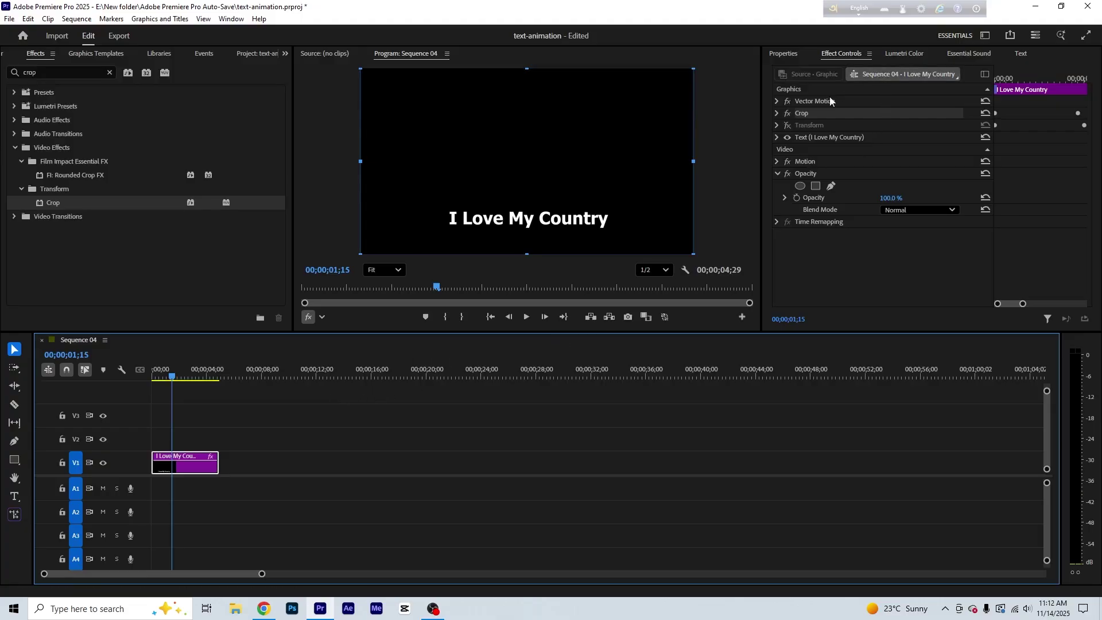
Turn the Transform effect back on and save the Crop effect as a Scale-type preset named "Crop Preset".
left_click(787, 124)
right_click(808, 115)
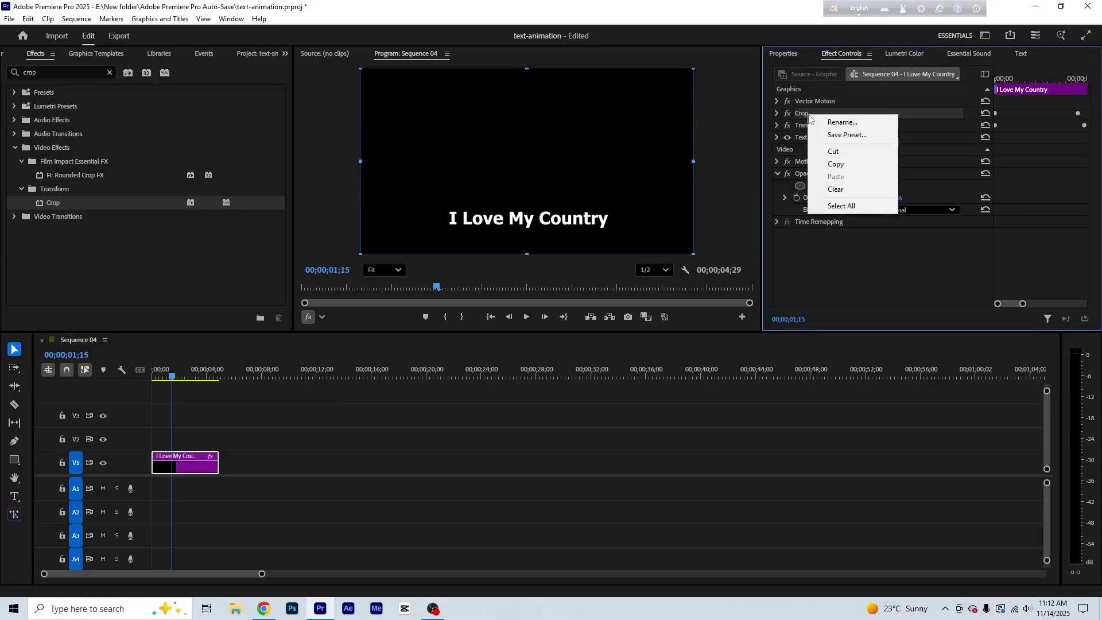
left_click(852, 136)
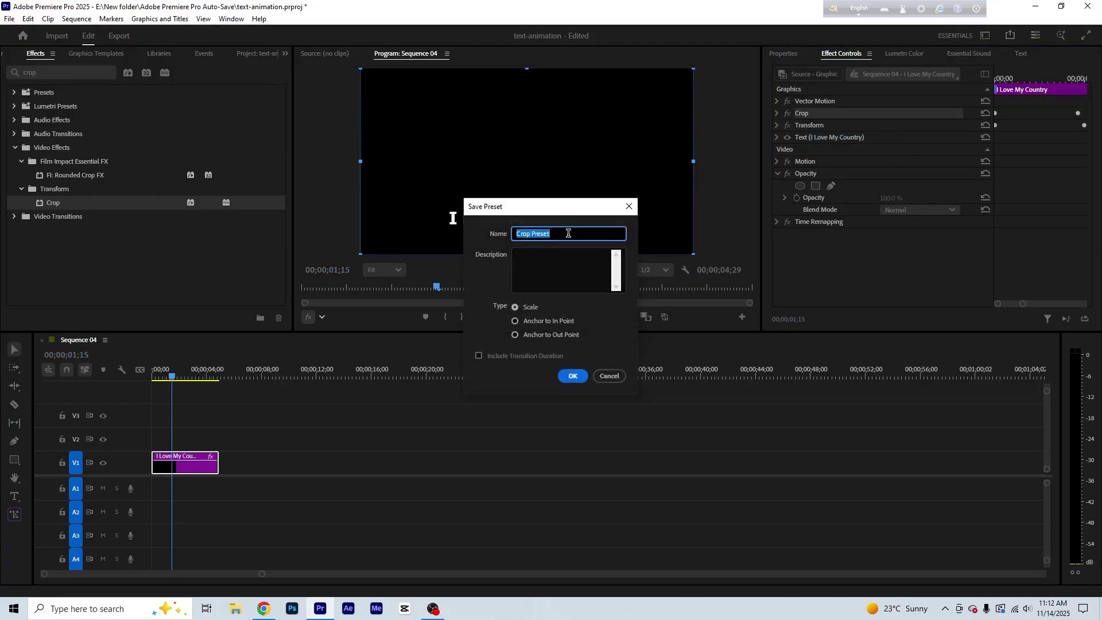
key("Return")
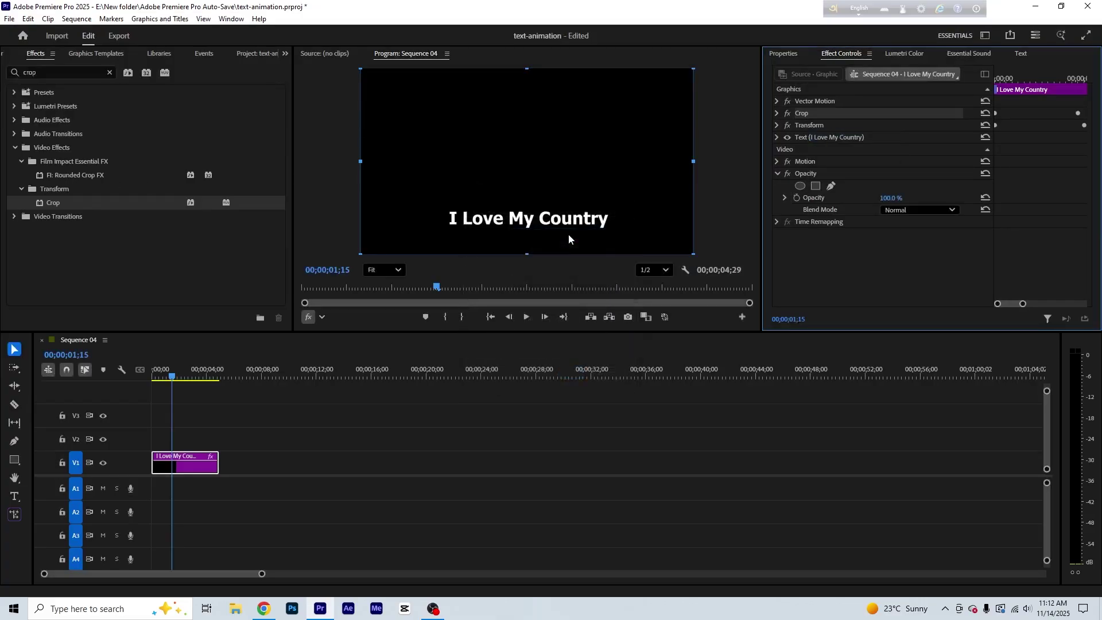
Apply the saved Crop Preset to the "I Love My Country" clip and copy the clip's original Crop effect.
left_click(14, 92)
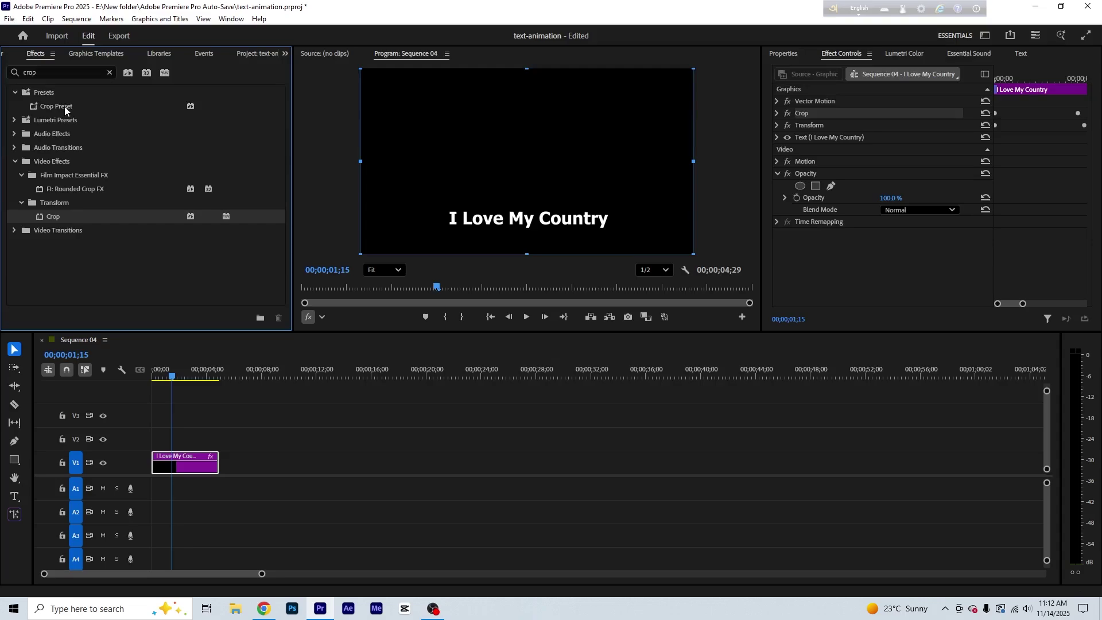
left_click_drag(64, 105, 173, 458)
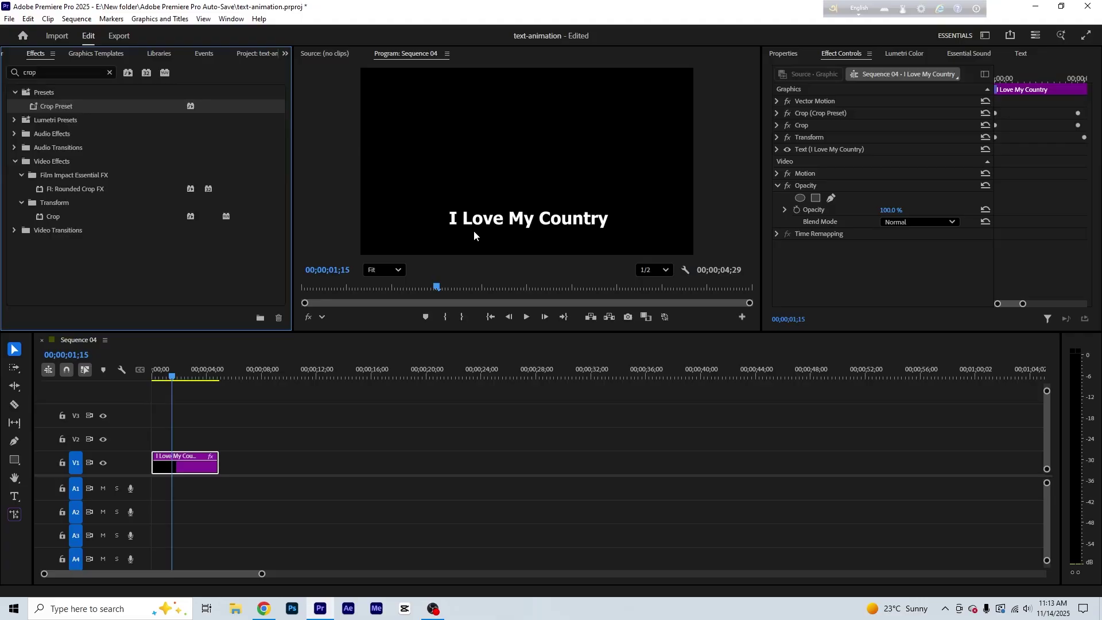
right_click(802, 125)
left_click(837, 176)
Add a new text graphic reading "adfjasdf" at 00;00;12;04 on the V1 track.
left_click(400, 469)
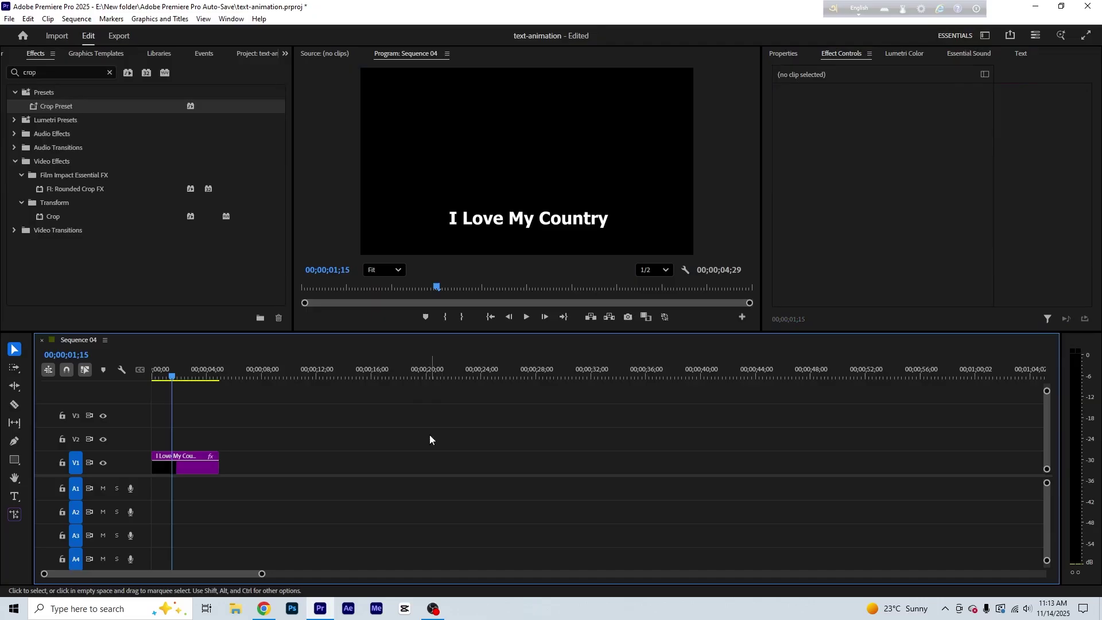
left_click(305, 377)
left_click(318, 379)
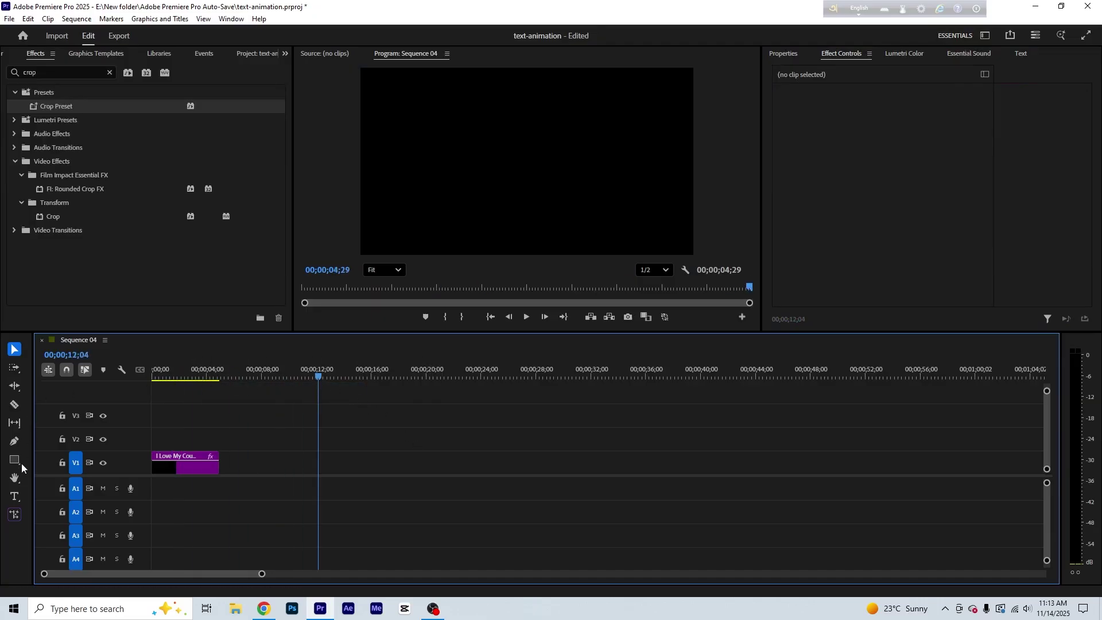
left_click(14, 496)
left_click(457, 209)
type("adfjasdf")
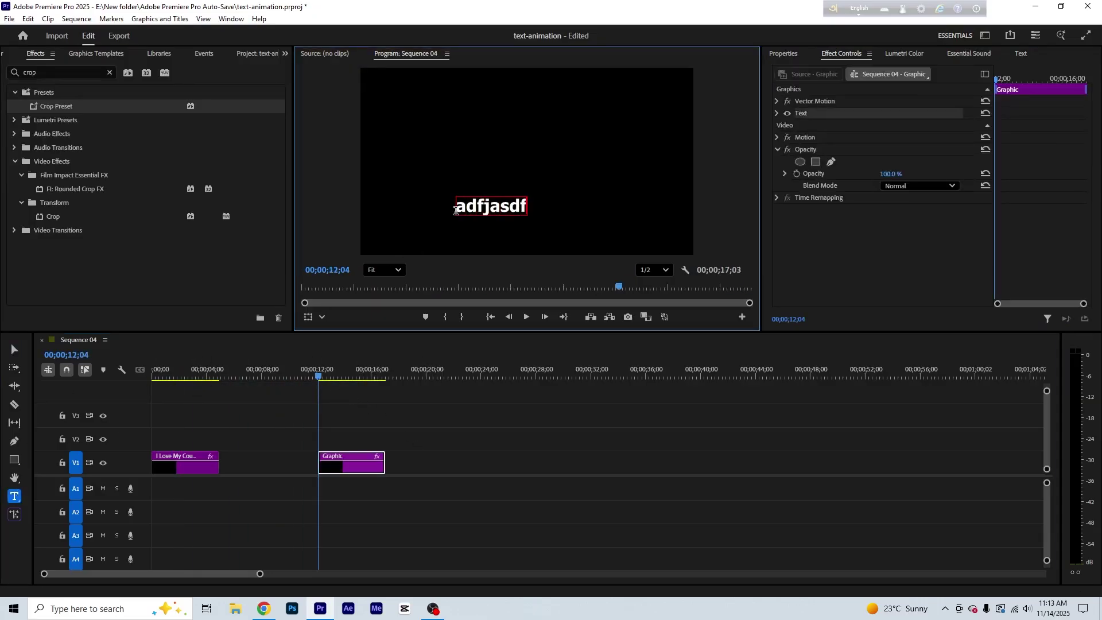
Paste the copied Crop effect onto the "adfjasdf" clip and play its reveal.
left_click(352, 441)
right_click(356, 453)
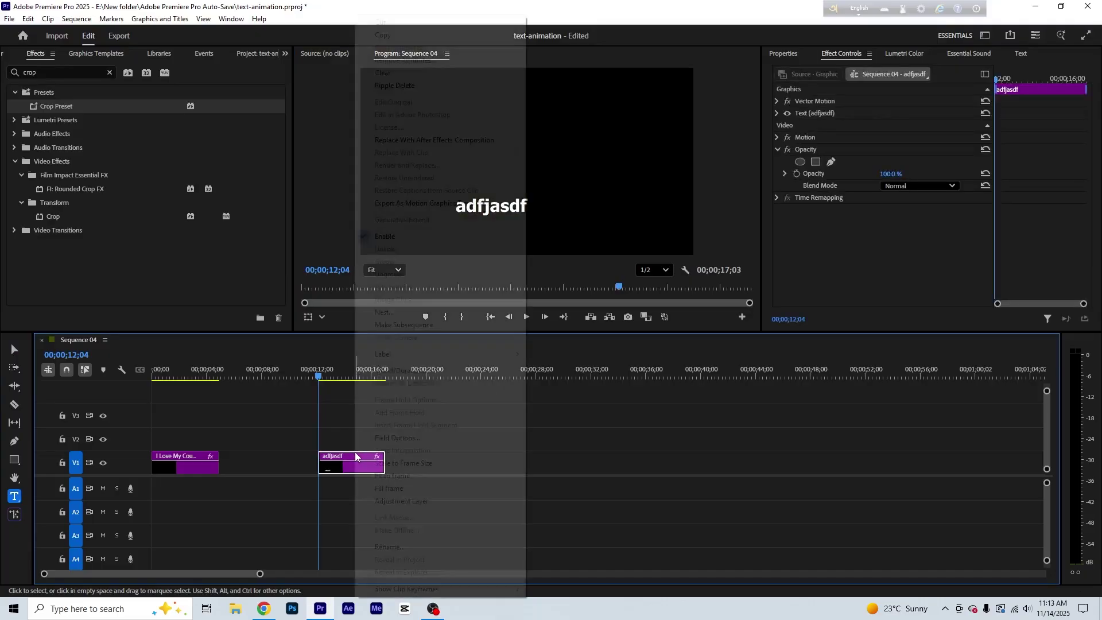
left_click(340, 452)
left_click(343, 457)
key("ctrl+v")
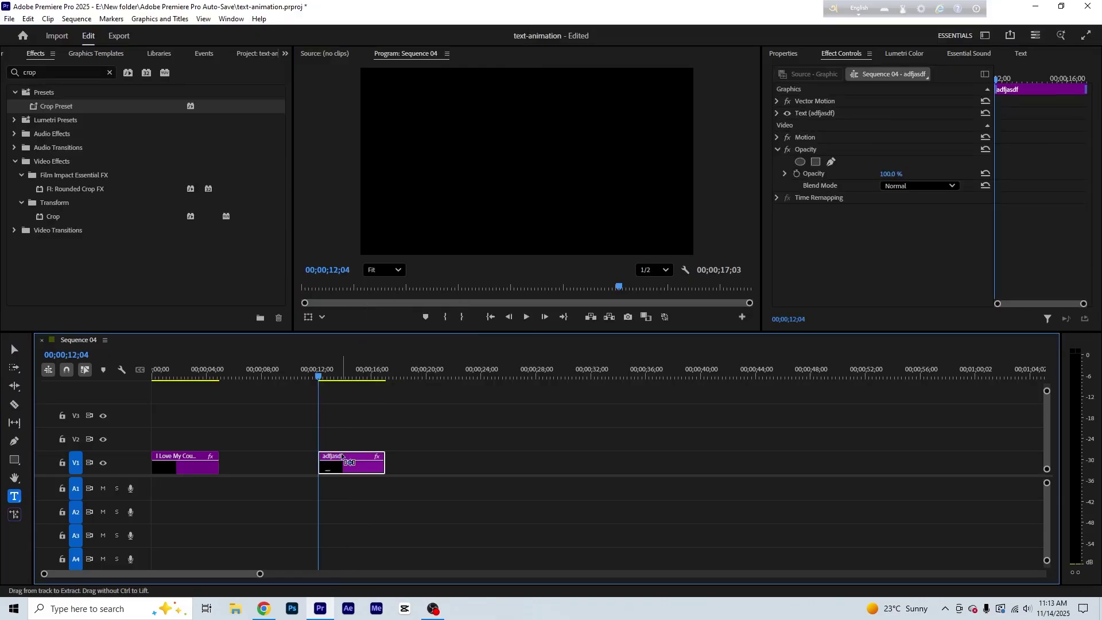
left_click(812, 113)
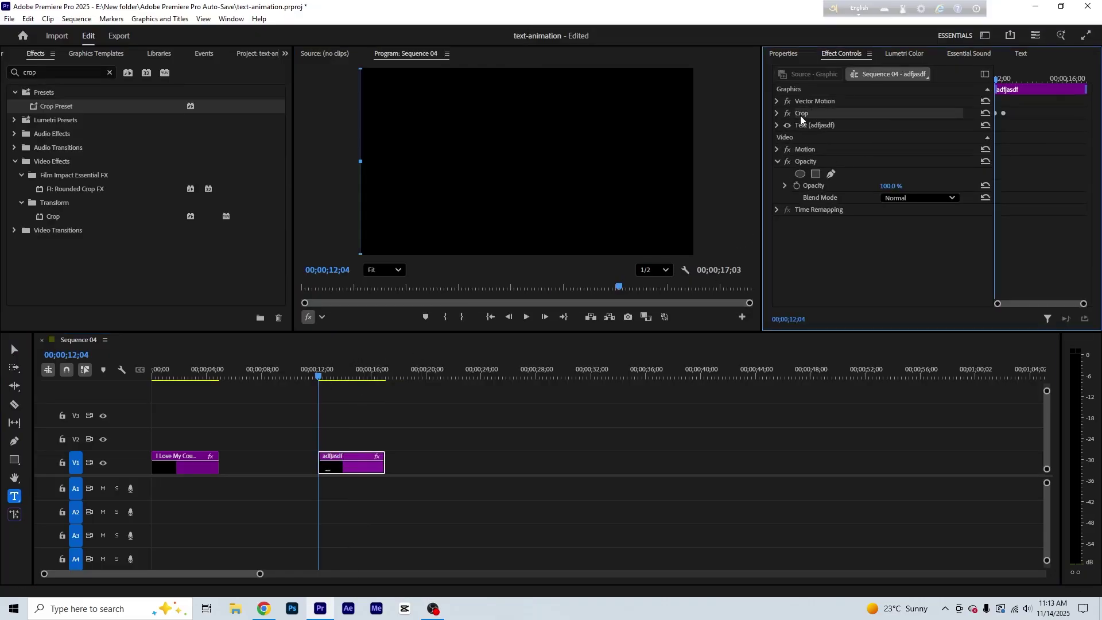
key("space")
key("space")
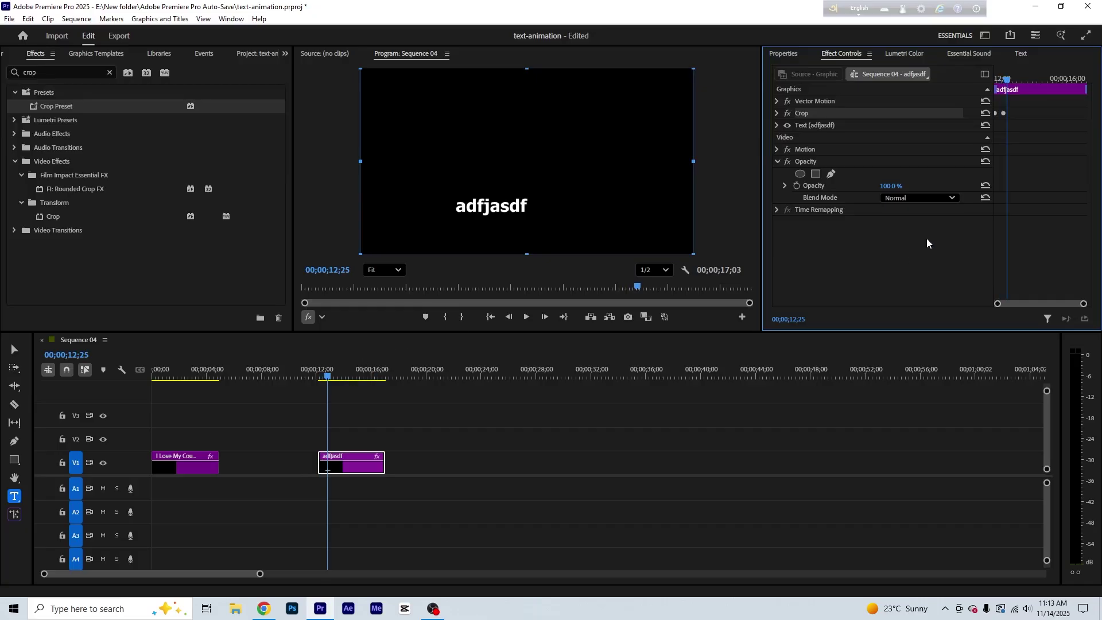
Delete both text clips from the sequence, return to the sequence start and undo the deletion.
left_click(192, 454)
left_click(814, 139)
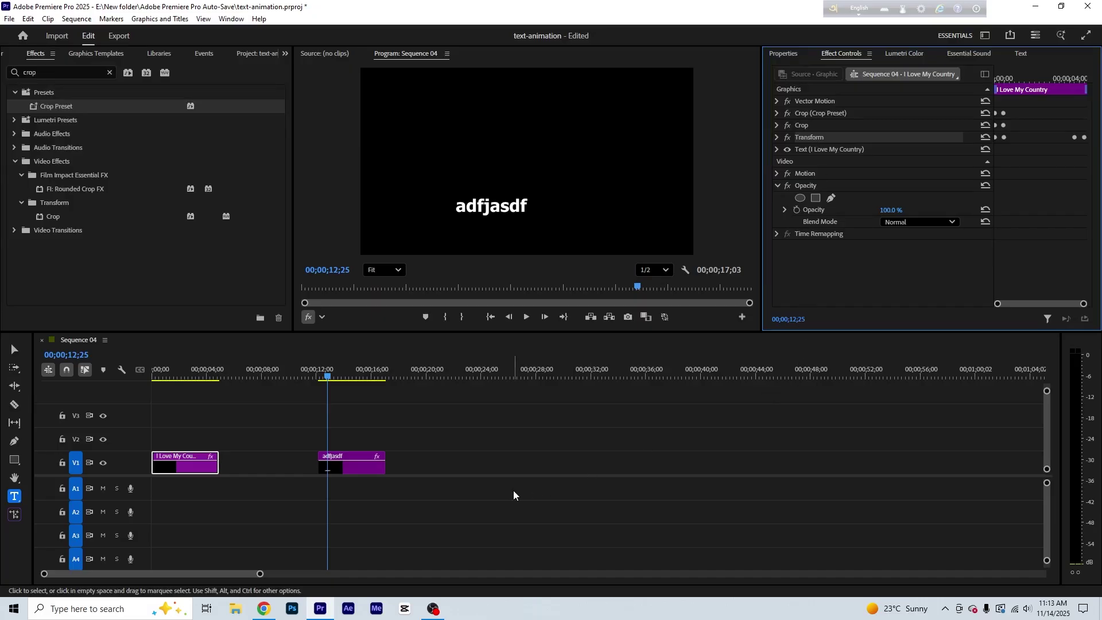
left_click_drag(487, 496, 190, 409)
key("Delete")
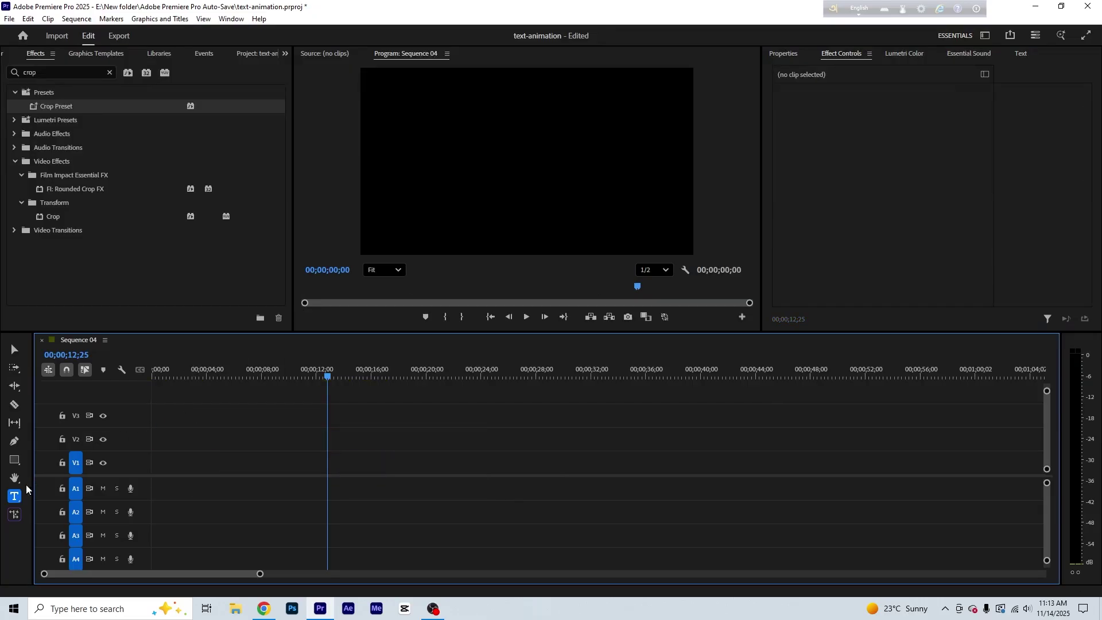
key("Home")
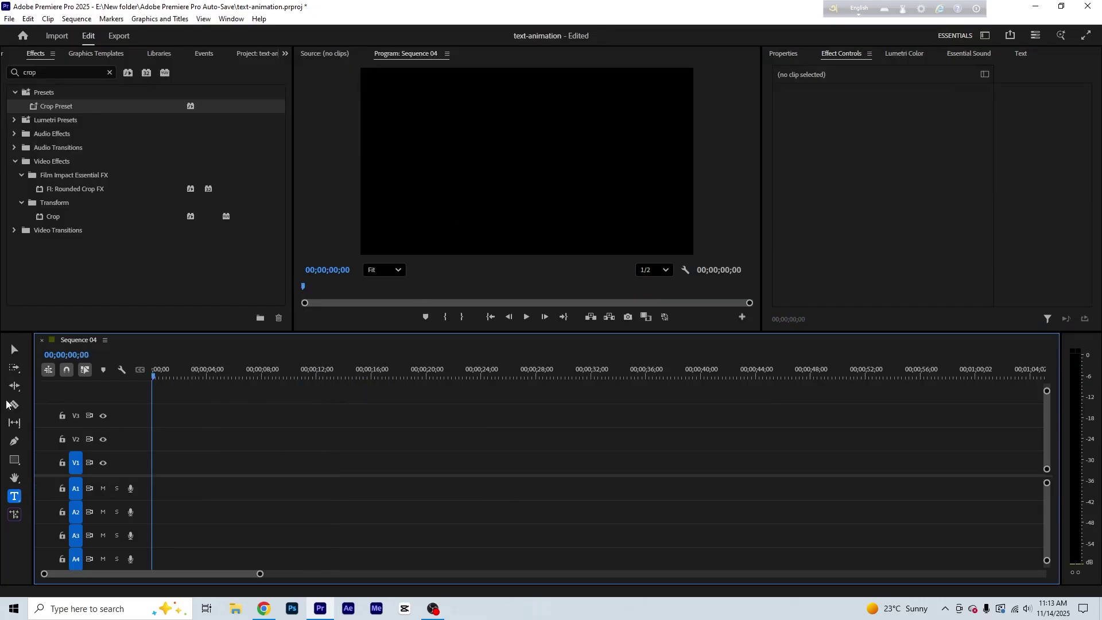
key("ctrl+z")
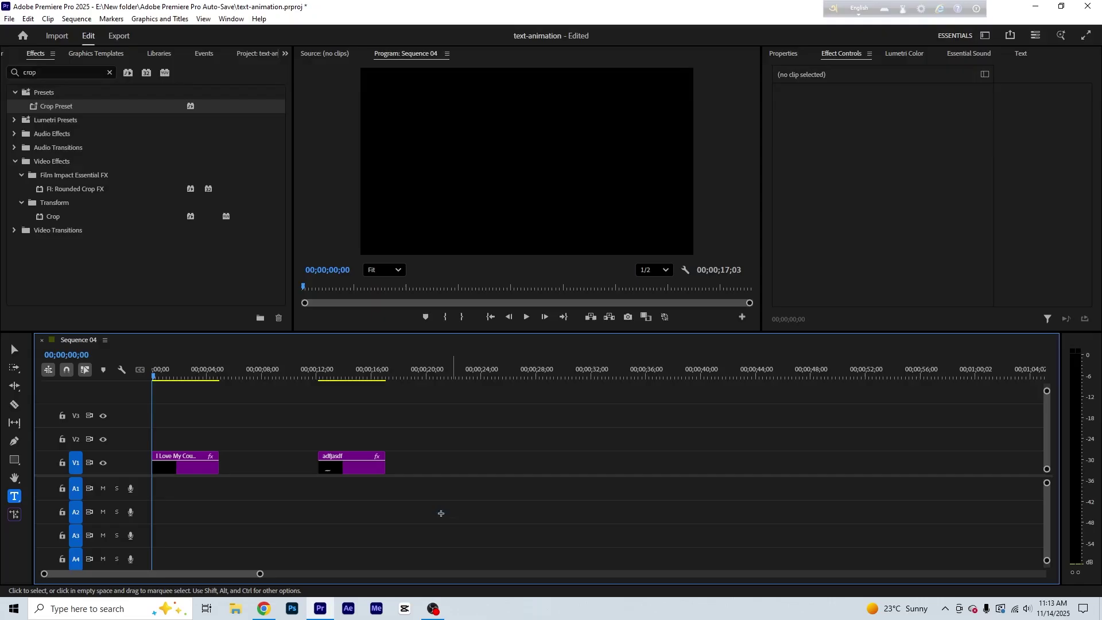
Delete the "adfjasdf" clip from the sequence and scrub through the remaining "I Love My Country" clip.
left_click_drag(456, 516, 350, 409)
key("Delete")
left_click_drag(159, 378, 174, 377)
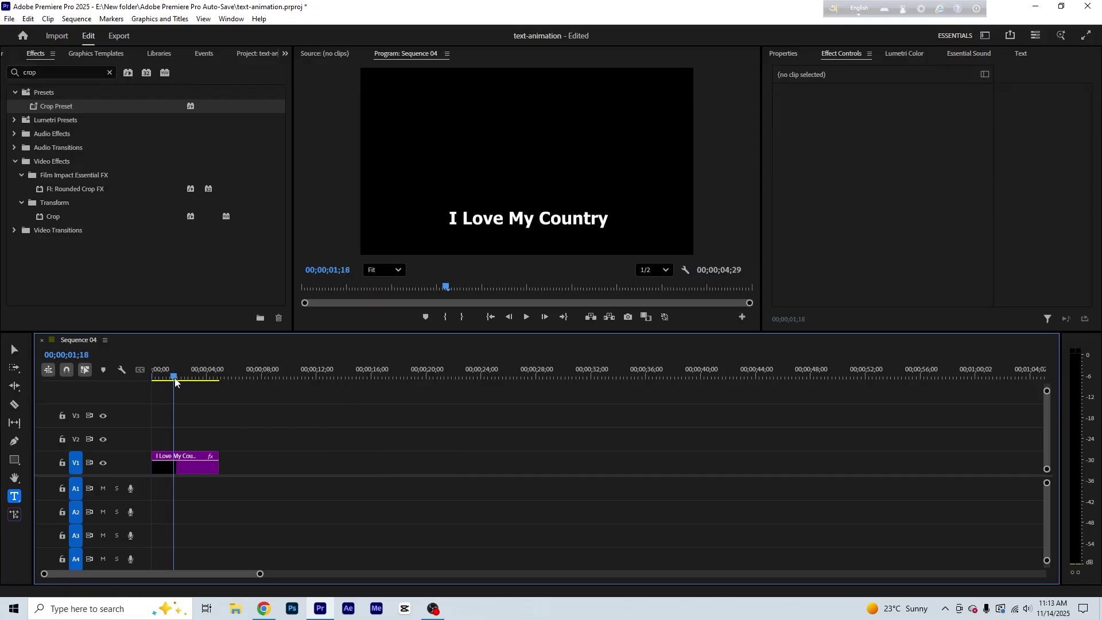
Disable the Crop and Transform effects on the "I Love My Country" clip and delete its Crop (Crop Preset) effect.
left_click(185, 458)
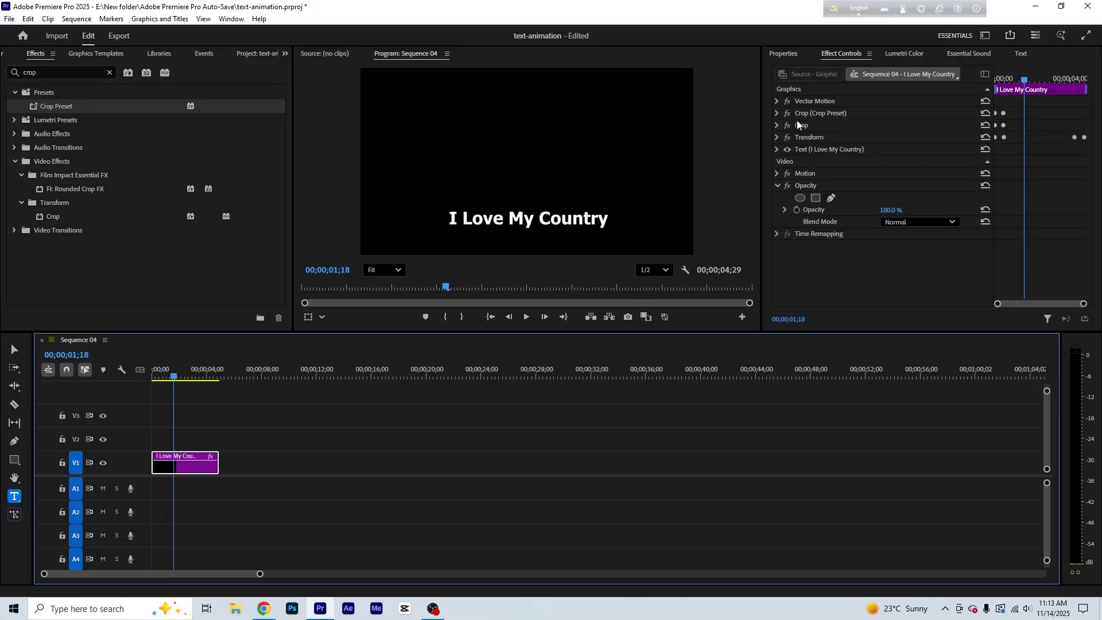
left_click(790, 148)
left_click(787, 137)
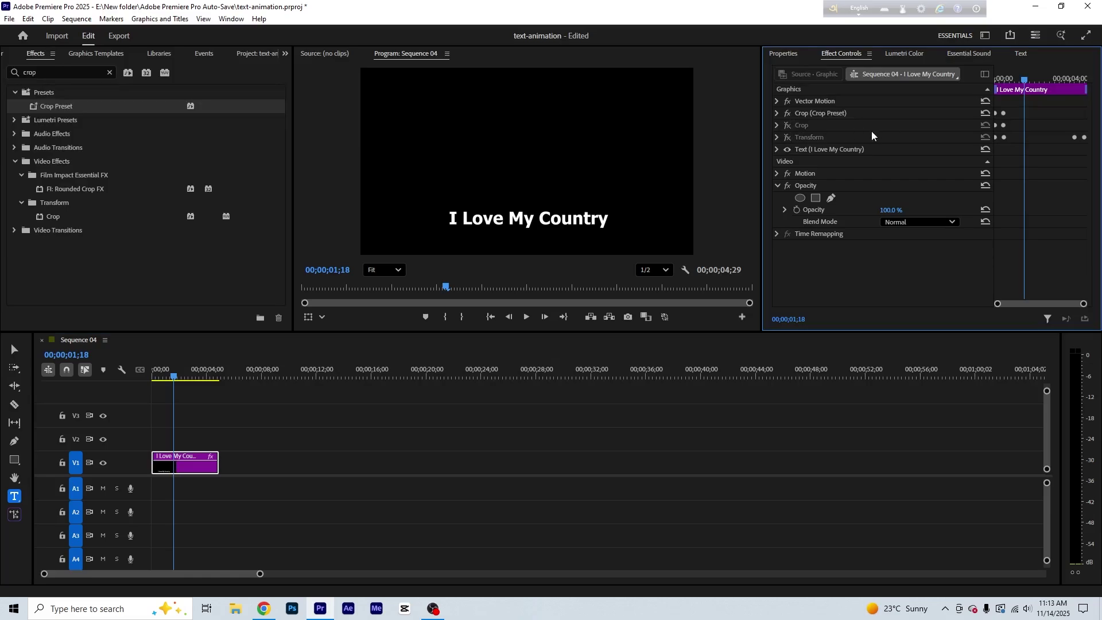
left_click(806, 114)
key("Delete")
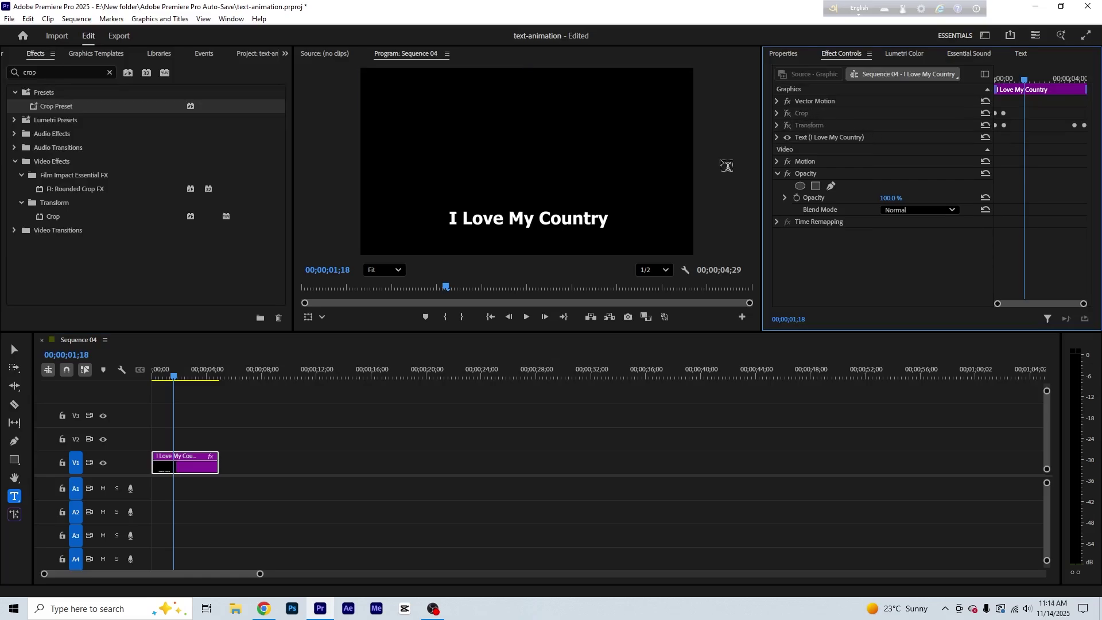
Return to the sequence start and duplicate the "I Love My Country" clip onto tracks V2, V3 and V4.
left_click_drag(184, 379, 129, 388)
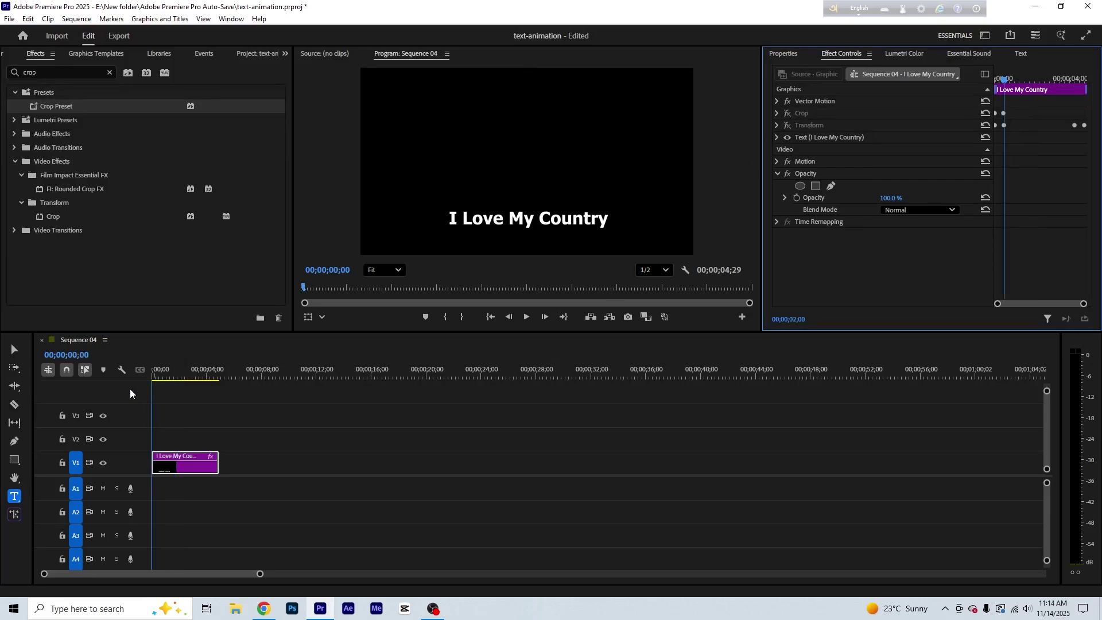
left_click(14, 348)
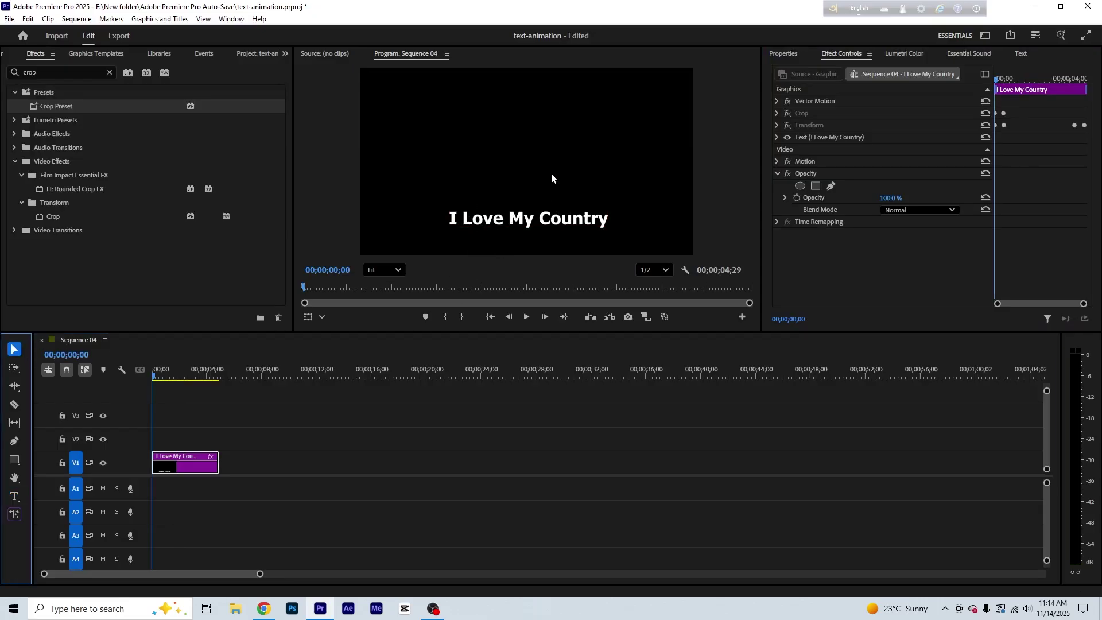
left_click_drag(259, 574, 146, 575)
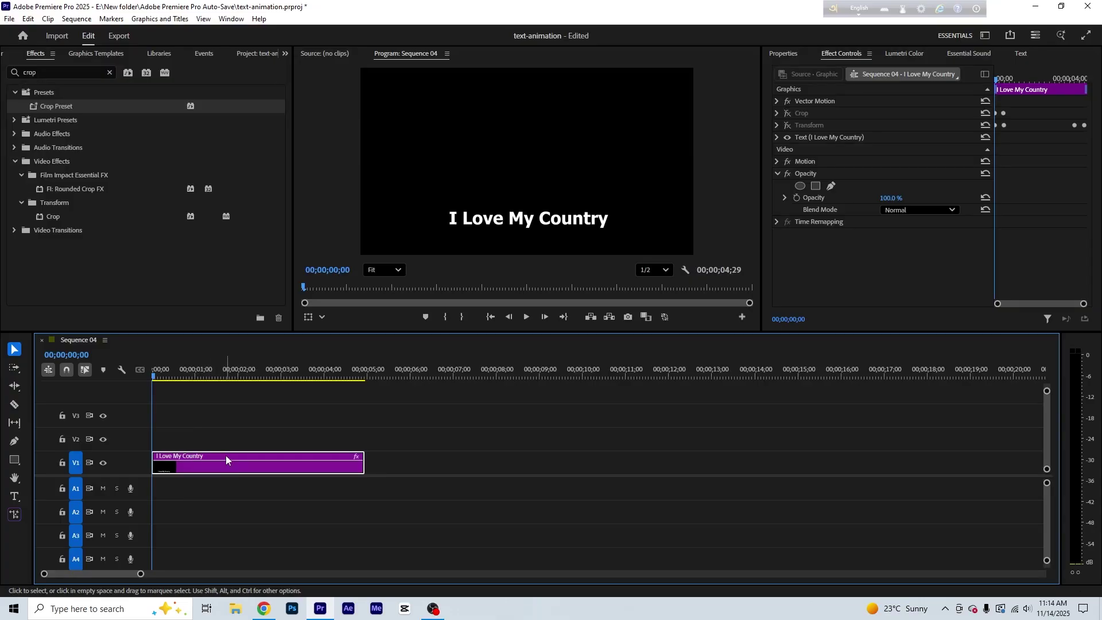
left_click_drag(225, 456, 226, 430)
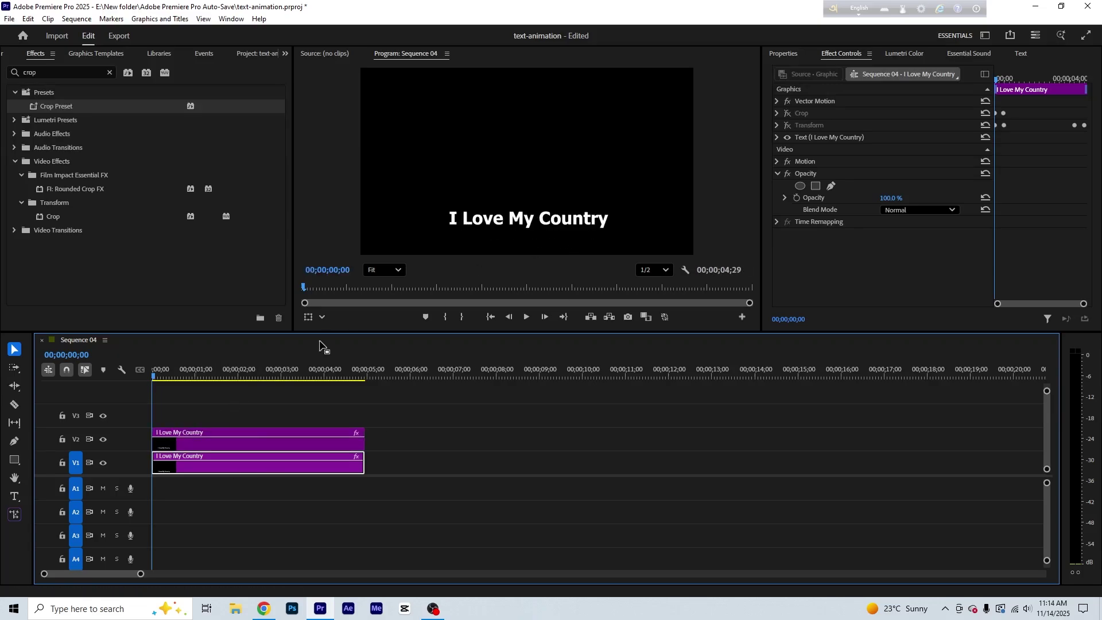
left_click_drag(322, 332, 321, 277)
left_click(232, 404)
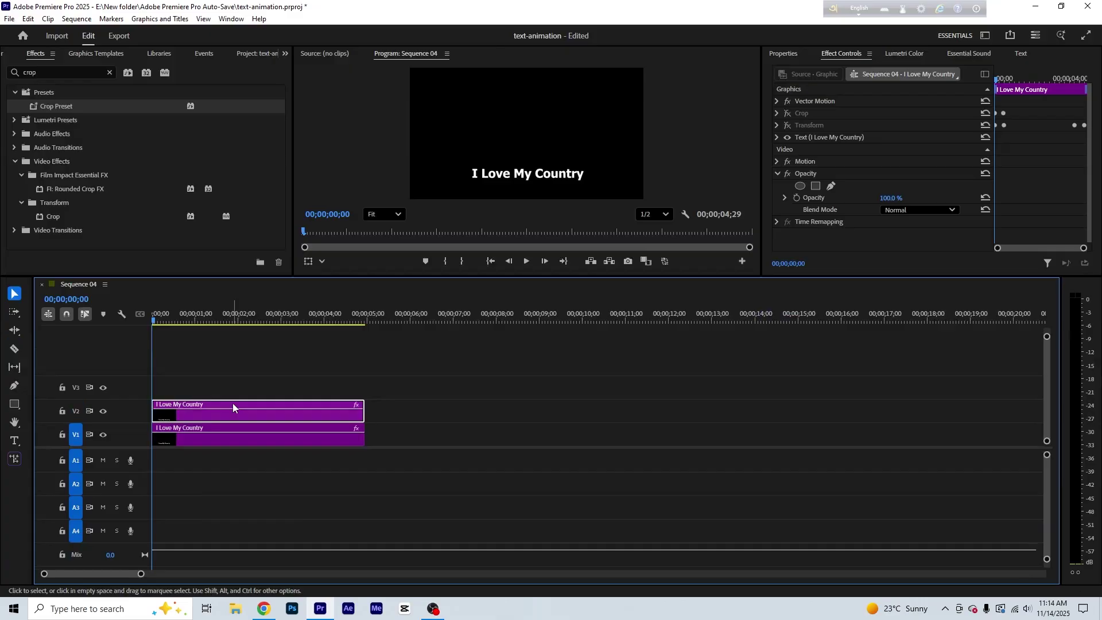
left_click_drag(232, 404, 239, 375)
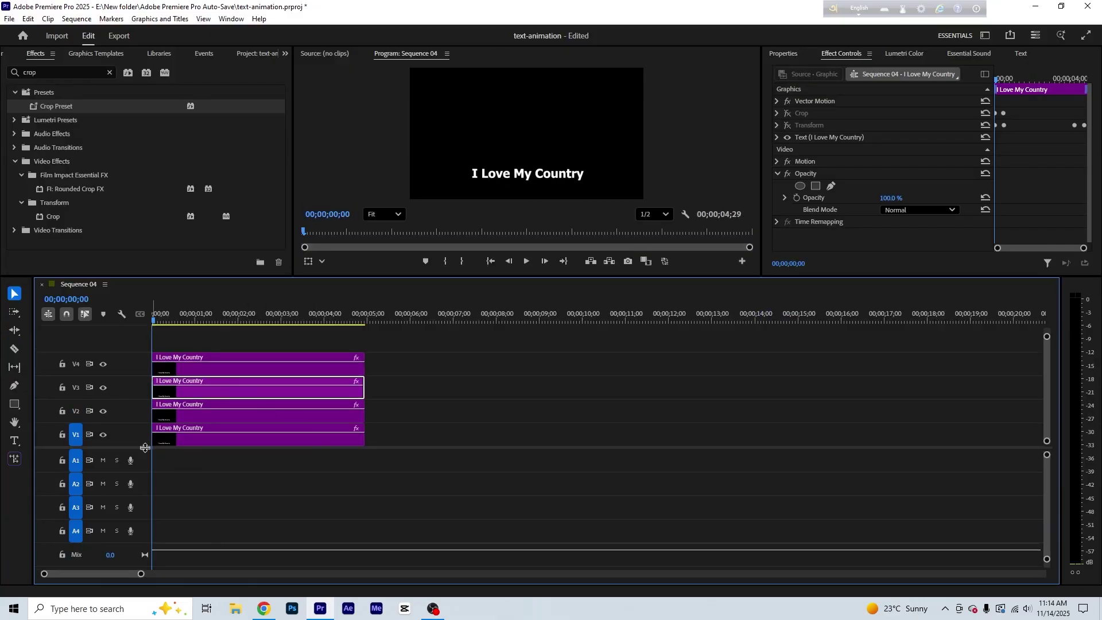
left_click_drag(144, 447, 145, 501)
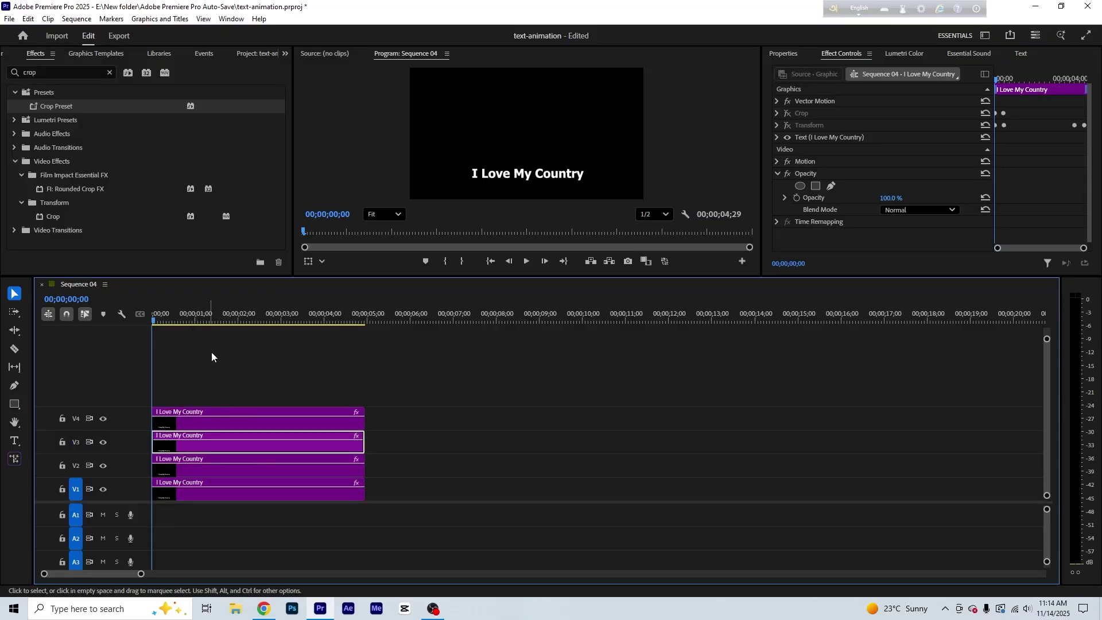
Trim the text of the clip on track V2 so that it reads only "I".
left_click(205, 479)
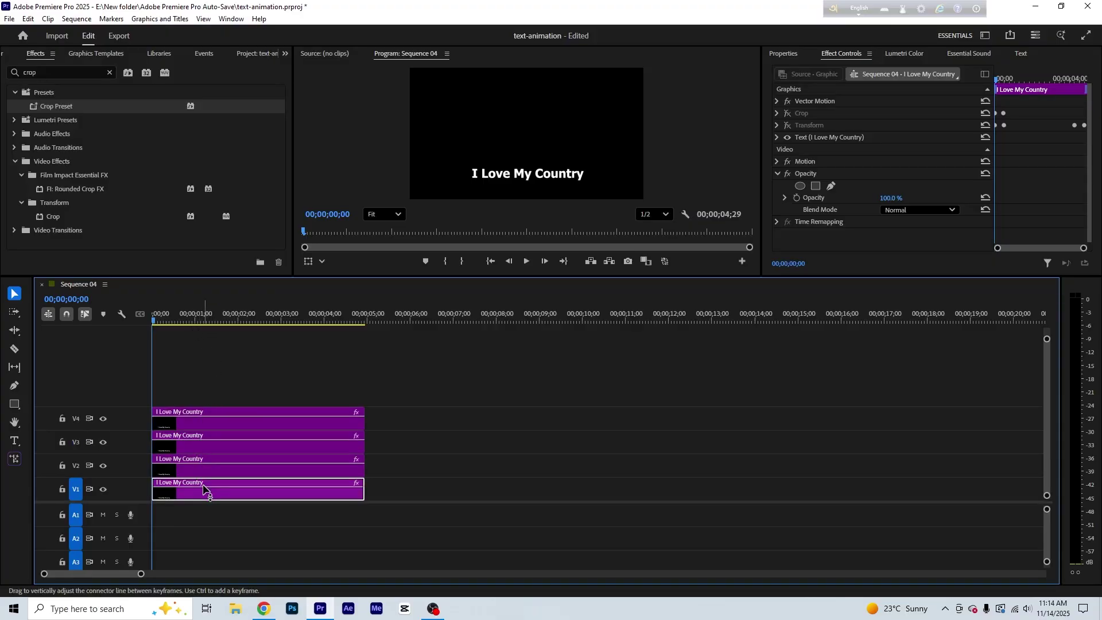
left_click(215, 465)
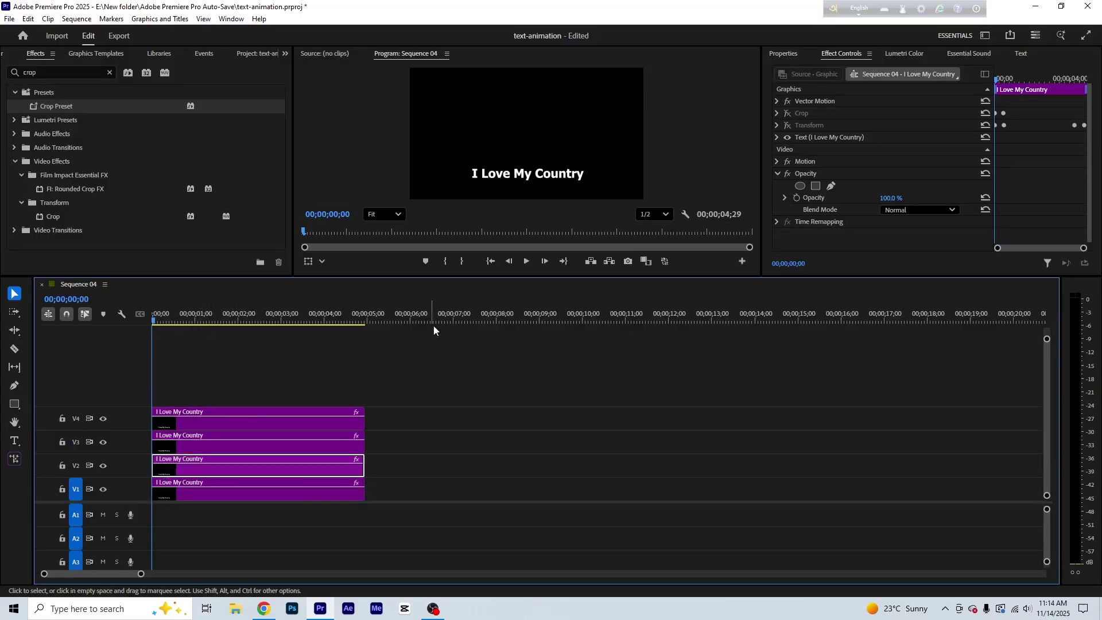
left_click(567, 175)
double_click(567, 175)
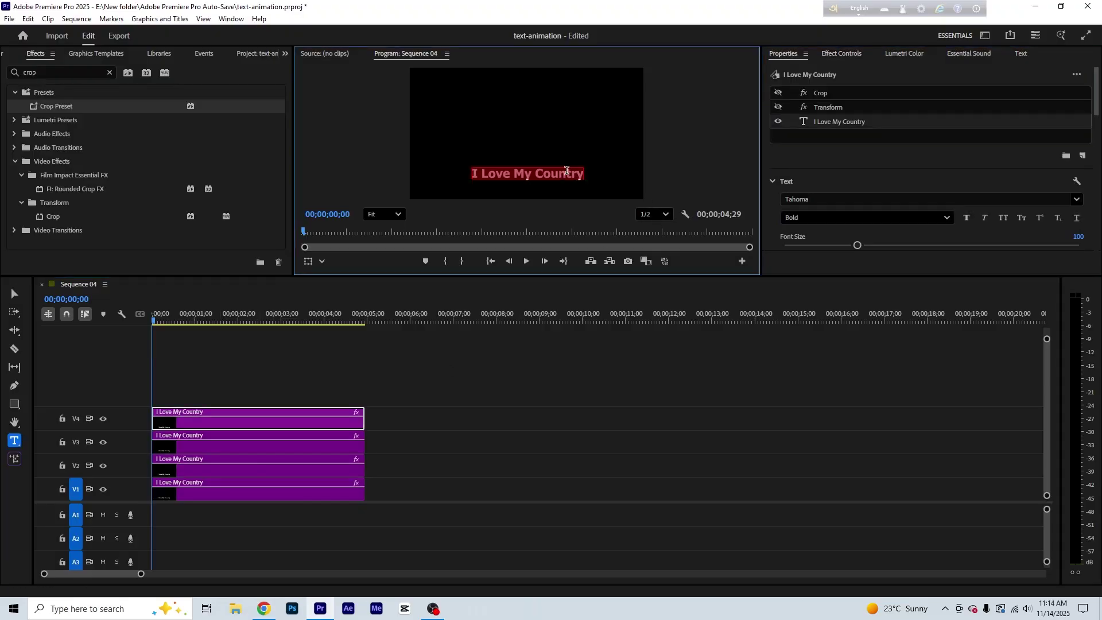
left_click(223, 470)
left_click(838, 123)
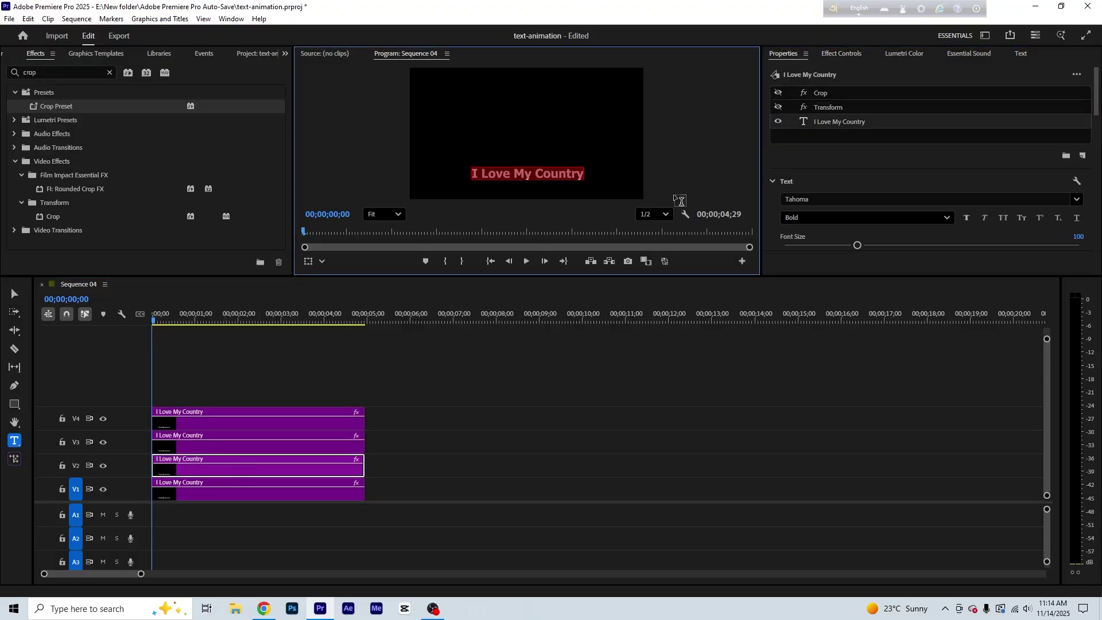
left_click_drag(481, 173, 604, 176)
key("BackSpace")
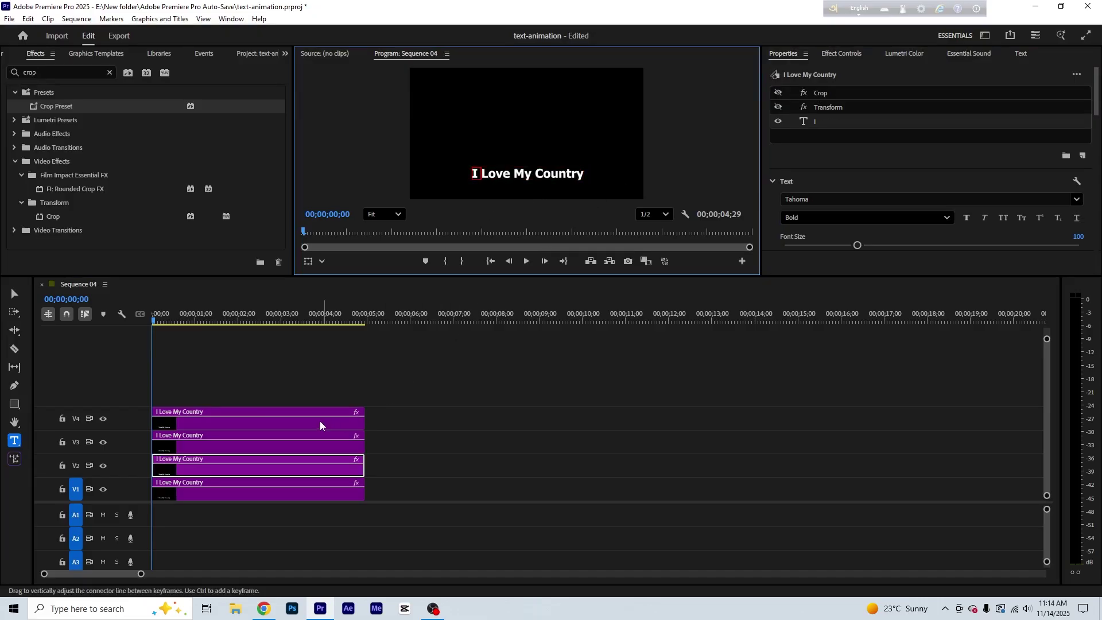
left_click(291, 367)
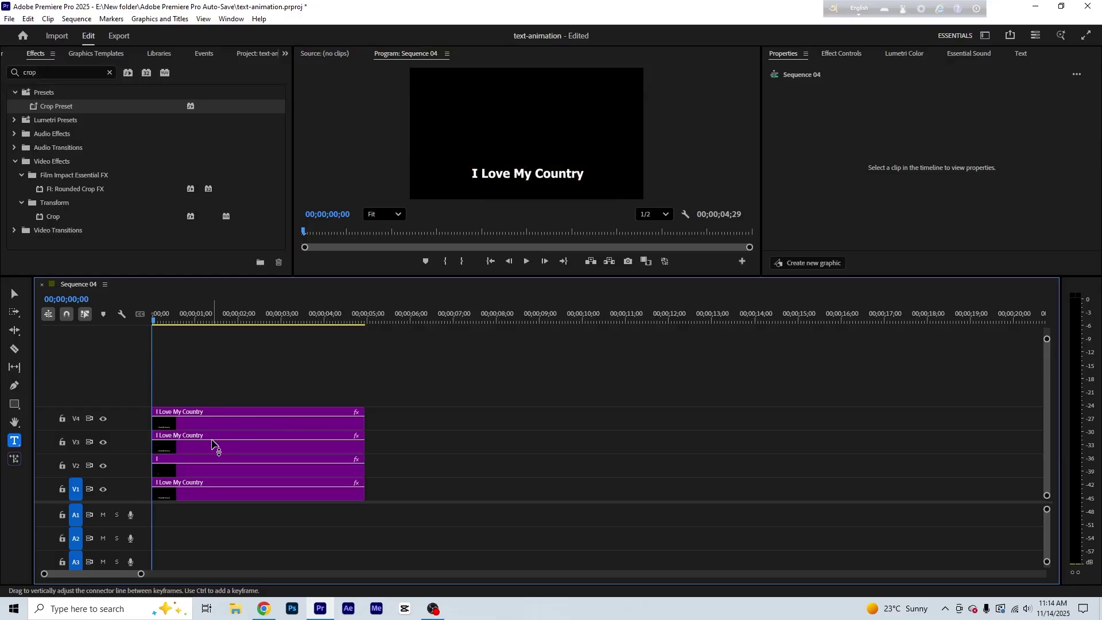
Trim the text of the clip on track V3 so that it reads only "Love".
left_click(193, 447)
left_click(859, 125)
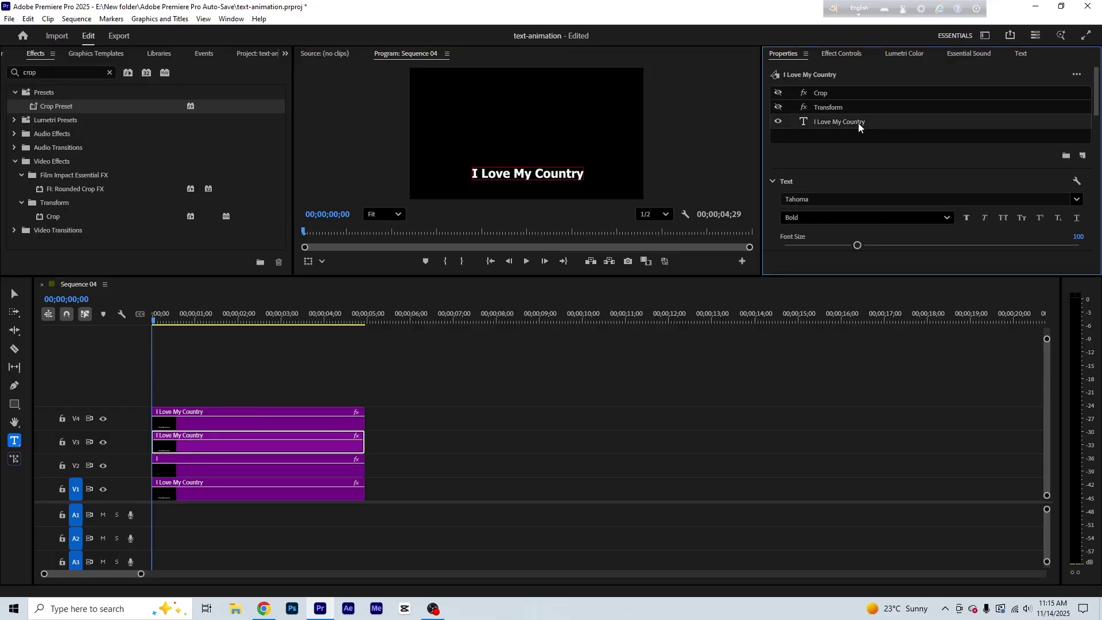
left_click(512, 173)
left_click_drag(512, 174, 636, 176)
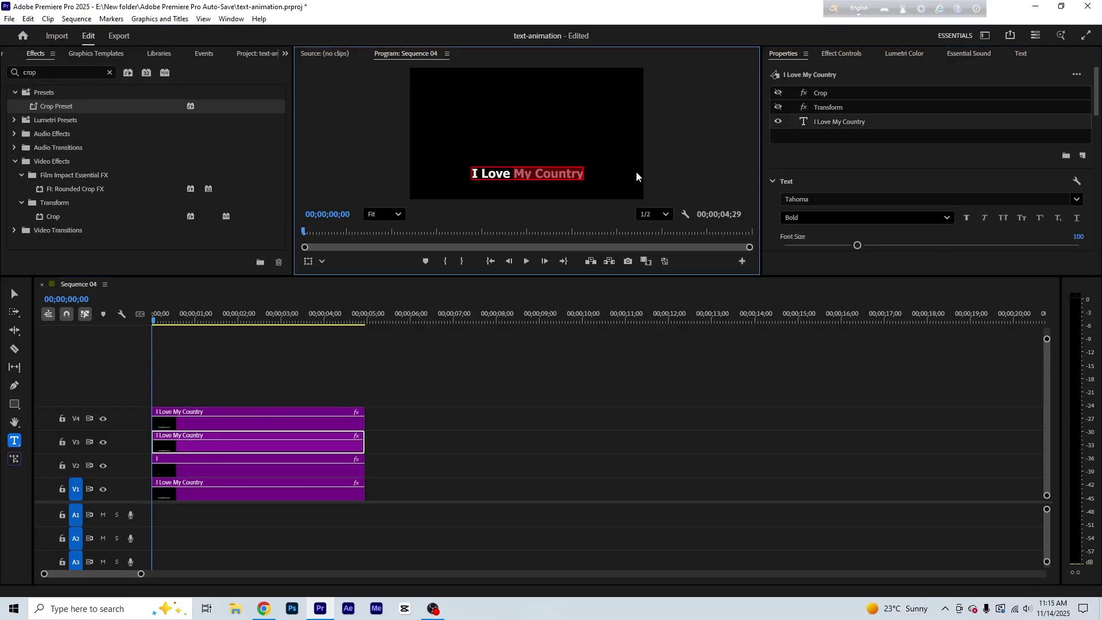
key("BackSpace")
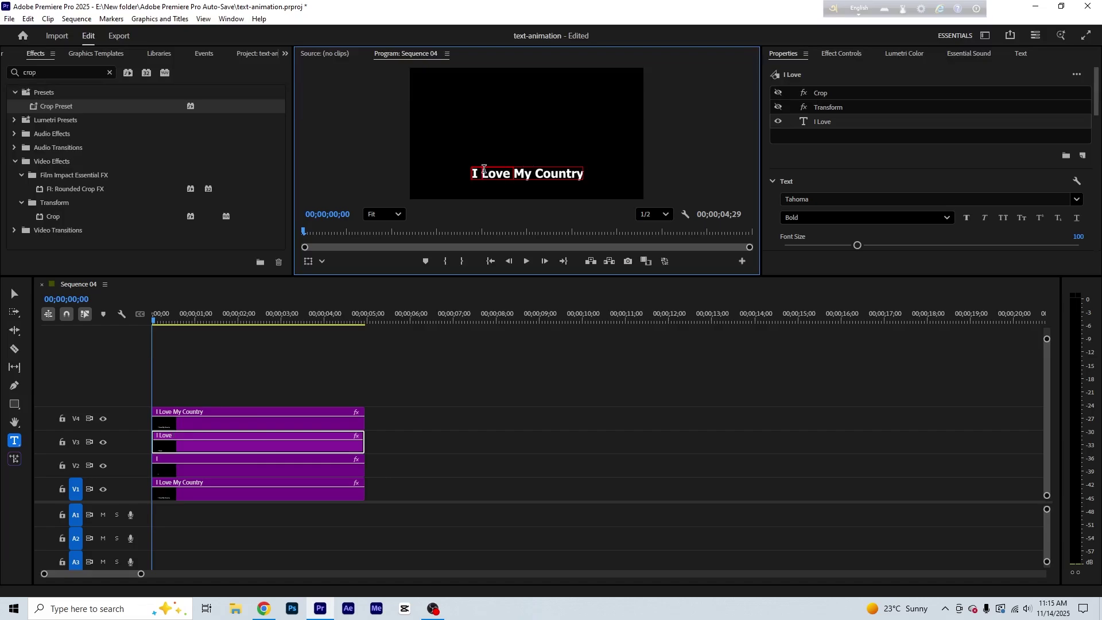
left_click(483, 170)
key("BackSpace")
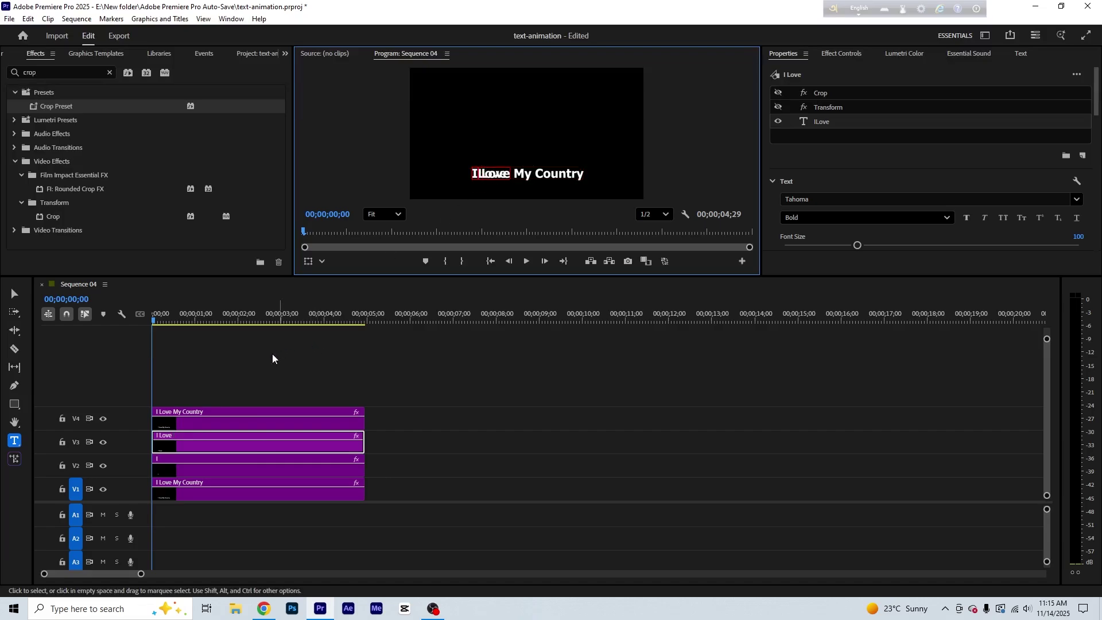
left_click(233, 364)
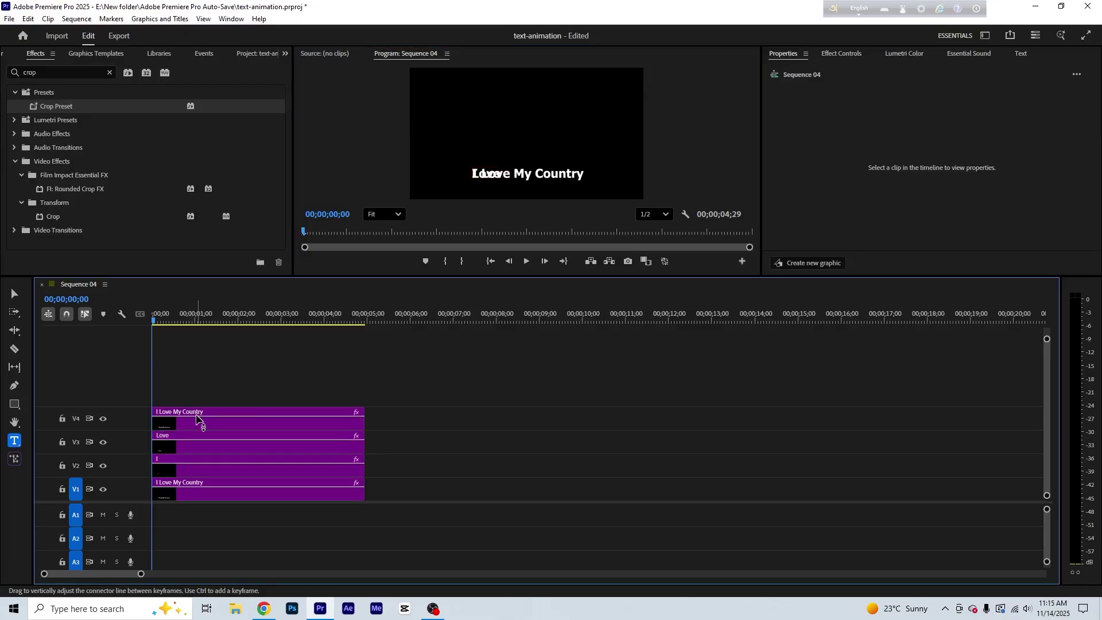
Delete the words "I Love" from the text of the clip on track V4.
left_click(312, 418)
left_click(551, 175)
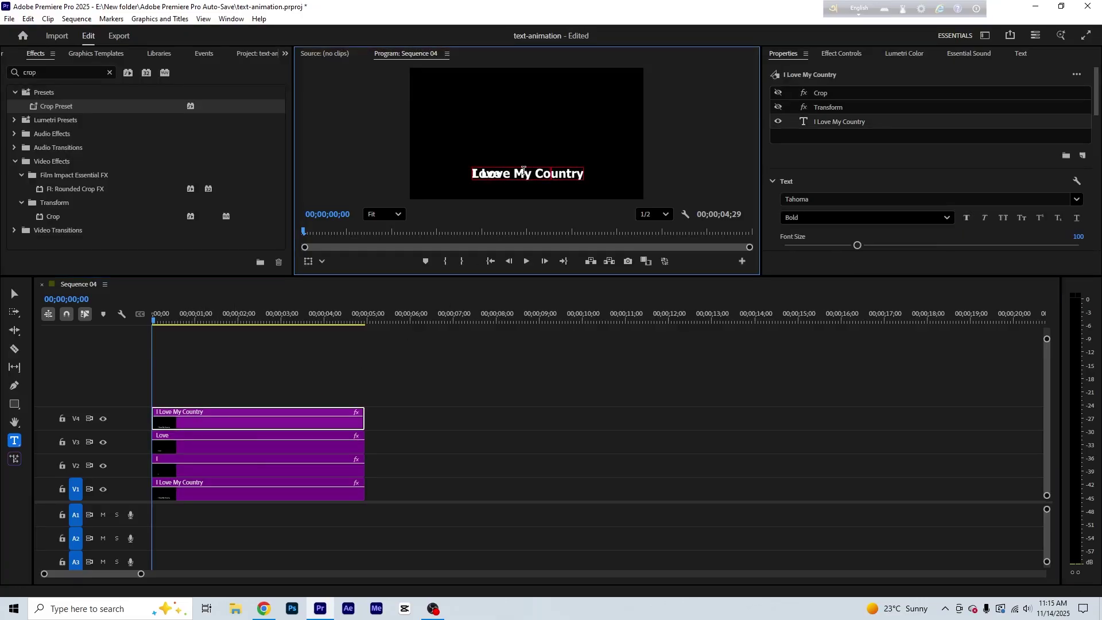
left_click_drag(514, 169, 446, 177)
key("BackSpace")
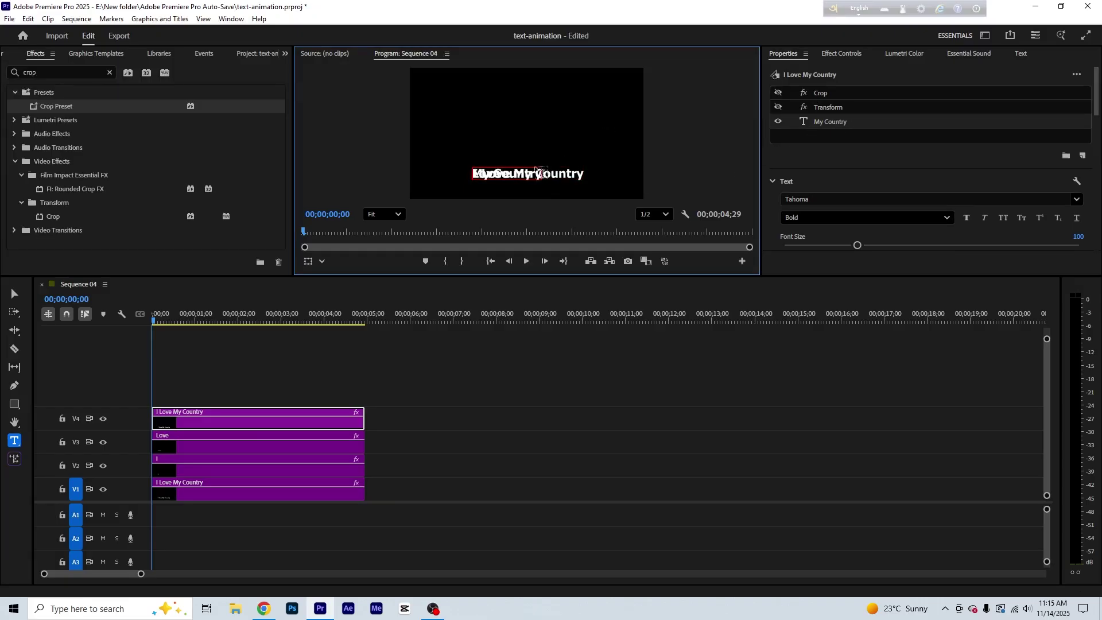
Remove the word "Country" from the V4 clip's text so that it reads only "My".
key("BackSpace")
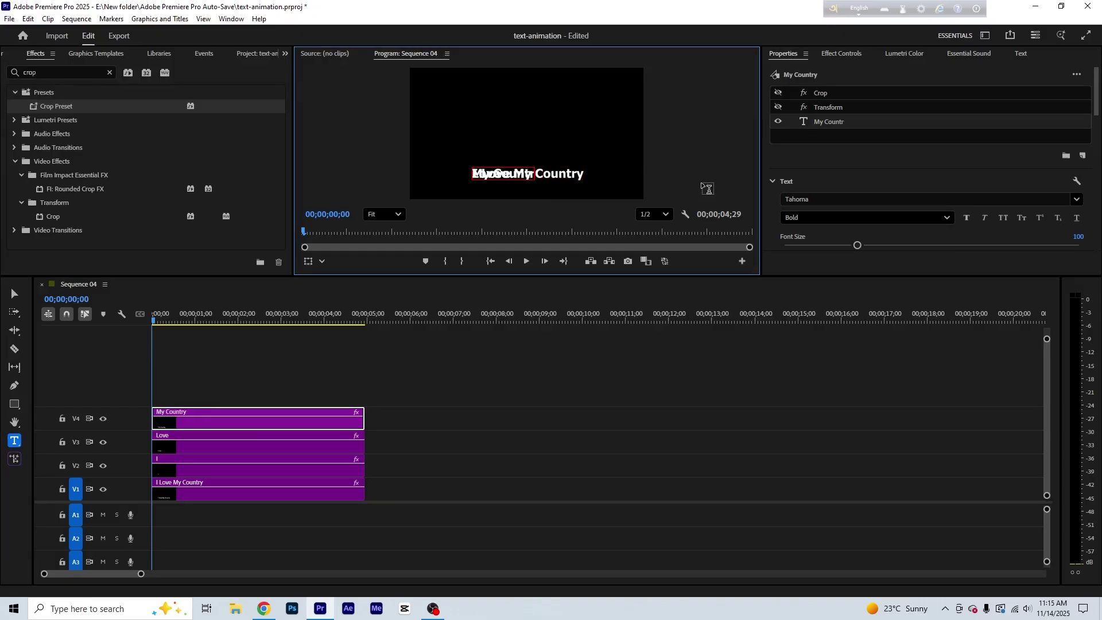
key("BackSpace")
left_click(506, 342)
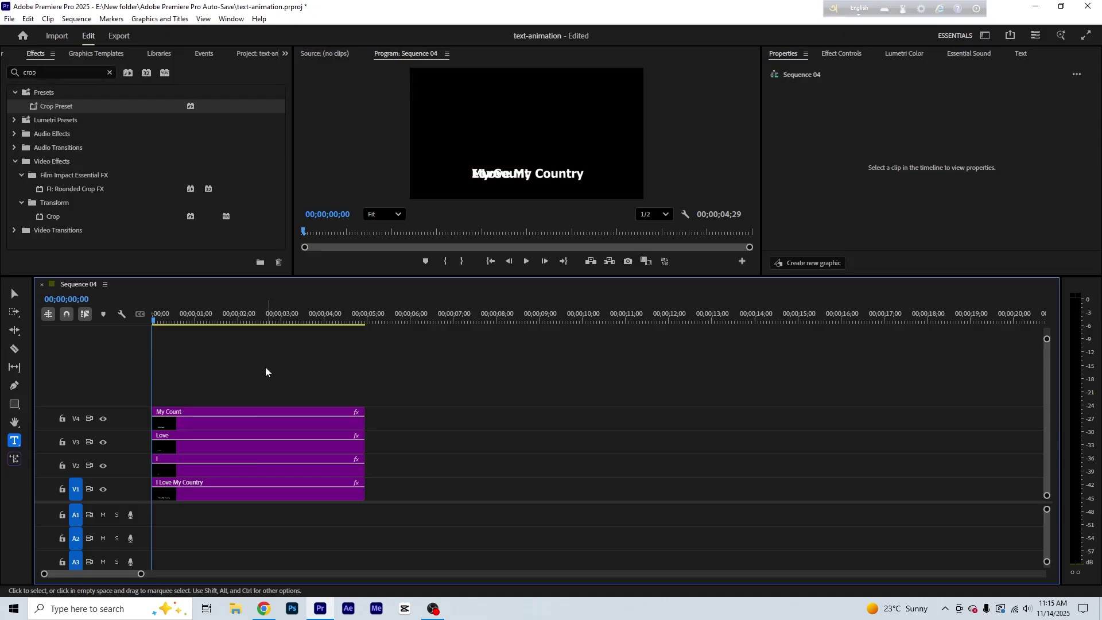
left_click(211, 414)
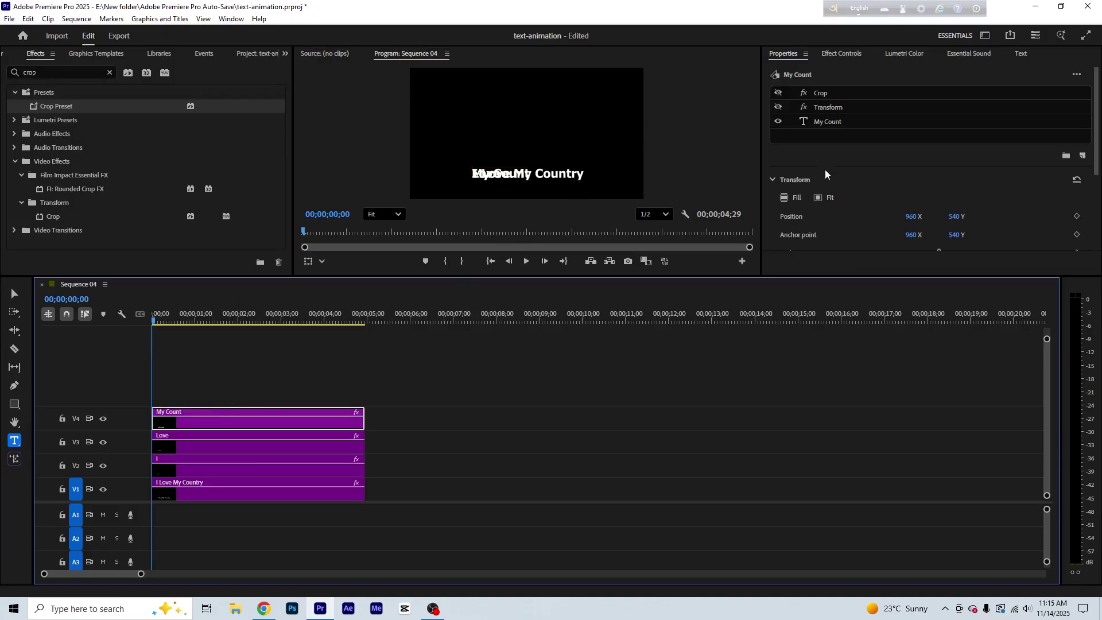
left_click(827, 123)
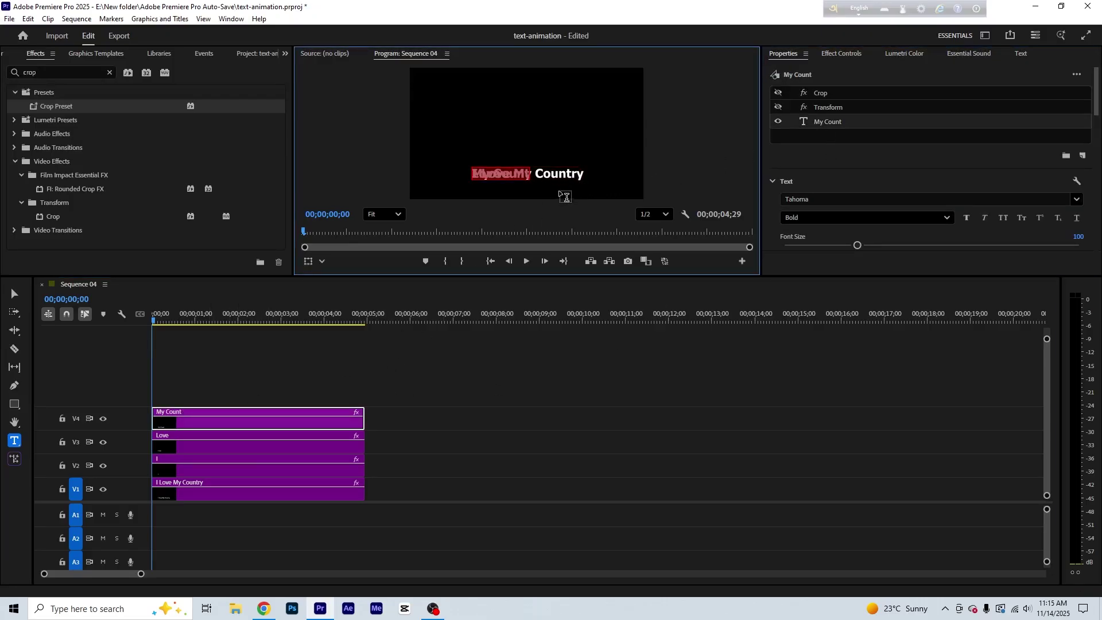
key("BackSpace")
key("BackSpace")
key("BackSpace")
key("BackSpace")
key("BackSpace")
key("BackSpace")
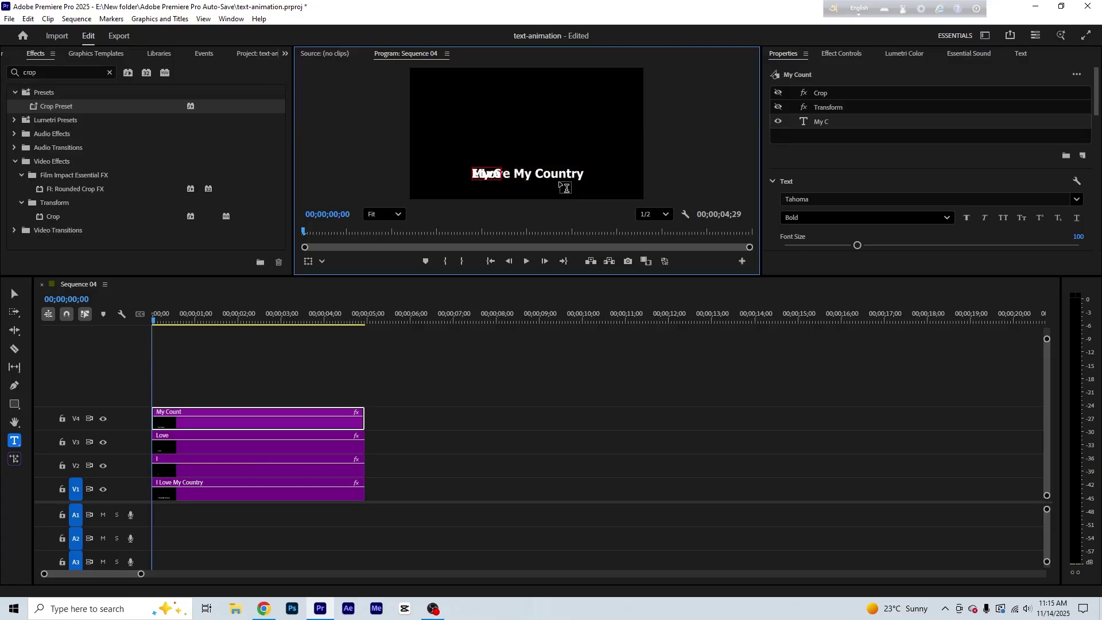
left_click(363, 363)
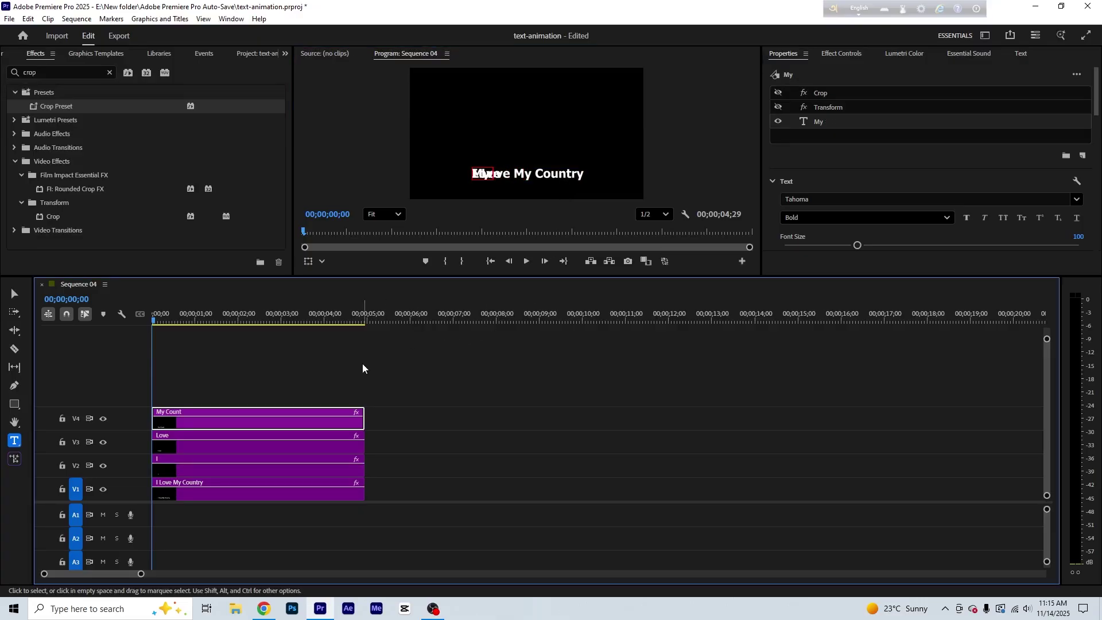
Duplicate the "I Love My Country" clip from V1 onto track V5 and trim the copy's text to "Country".
left_click(208, 483)
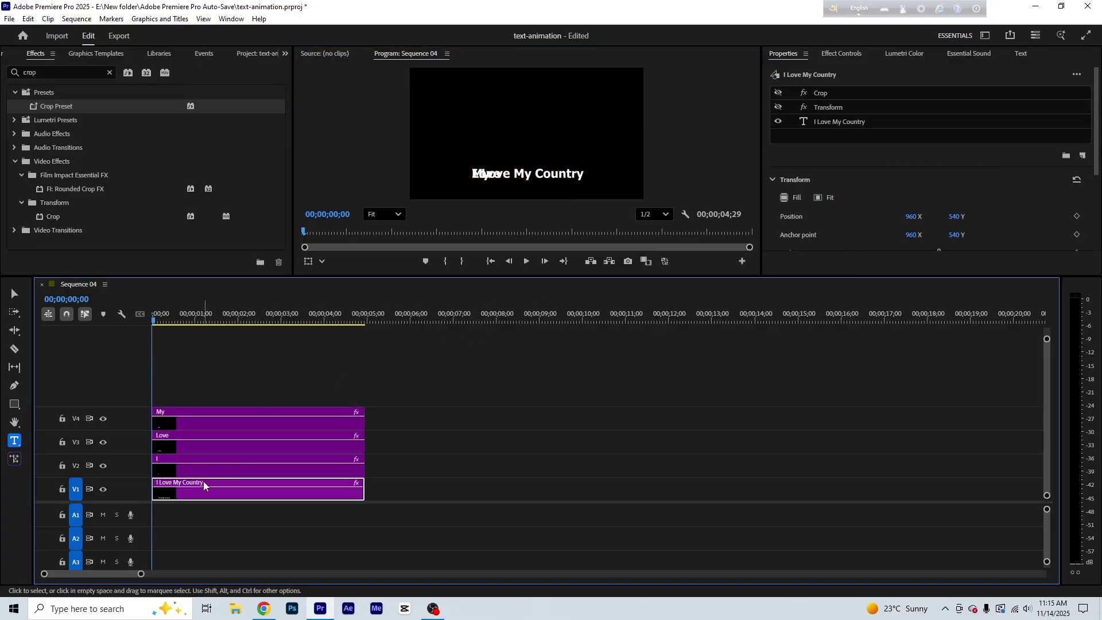
left_click_drag(204, 483, 216, 387)
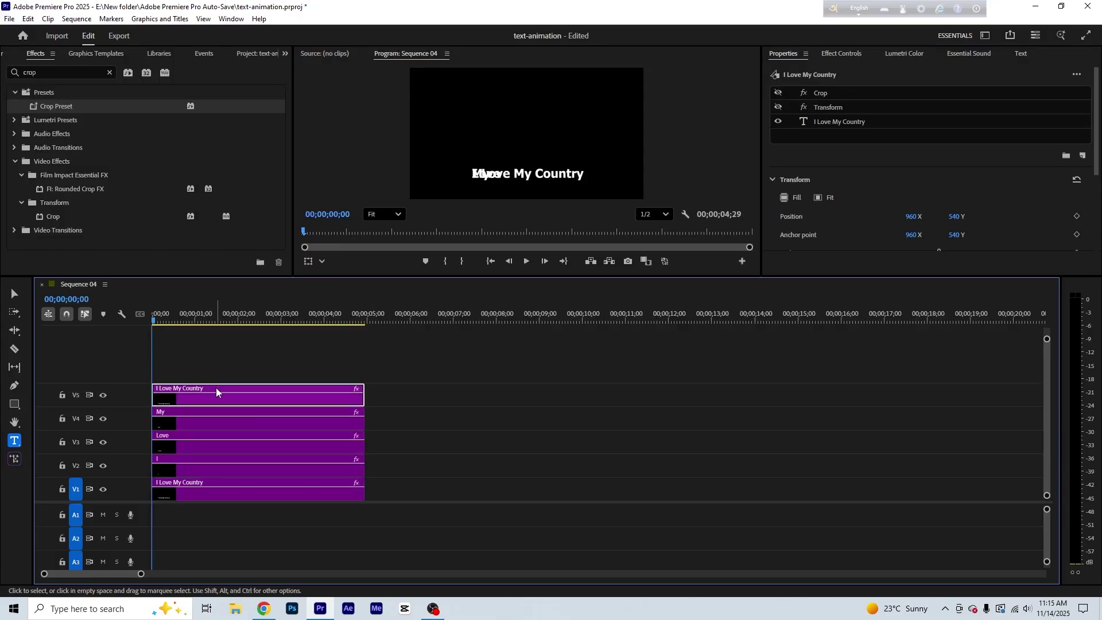
left_click(848, 123)
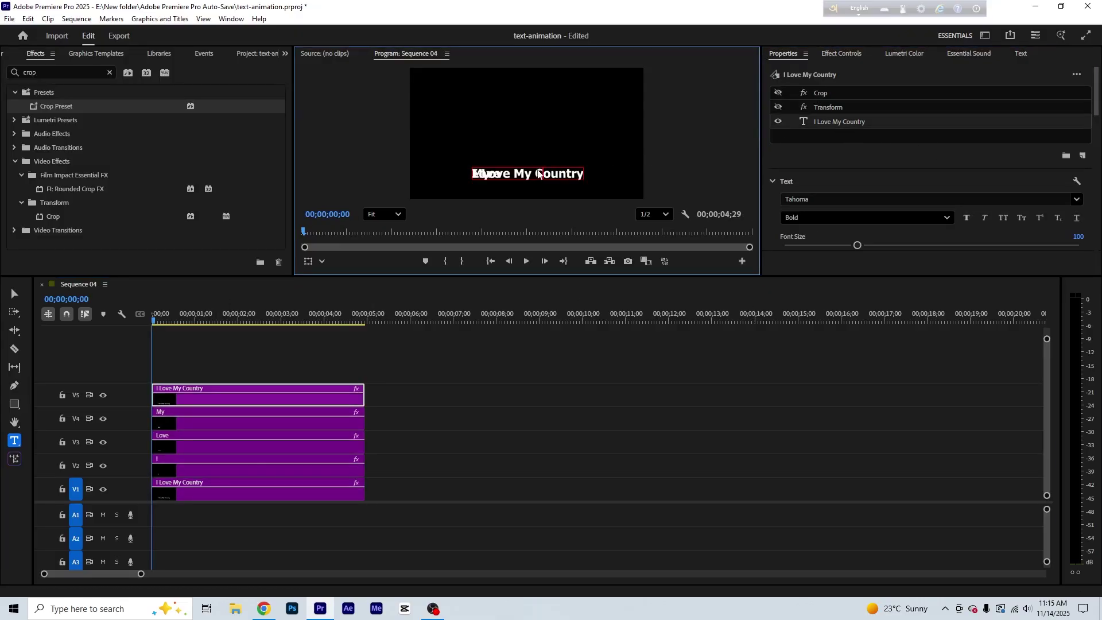
left_click(538, 172)
left_click_drag(539, 173, 437, 177)
key("BackSpace")
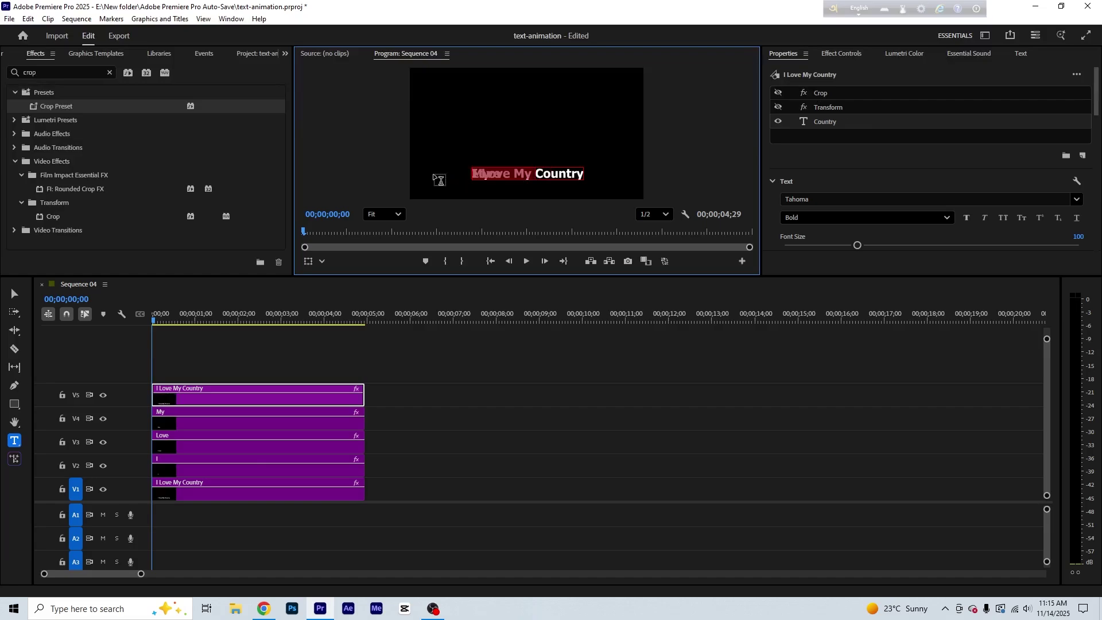
left_click(248, 362)
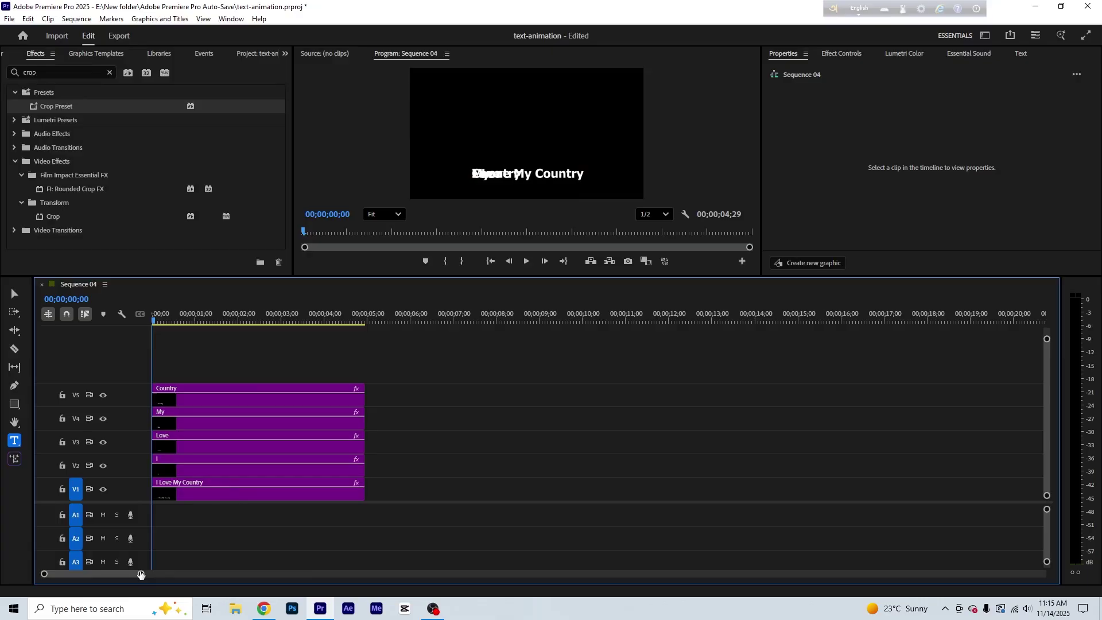
Move the "Country" text of the V5 clip onto the word "Country" of the full V1 phrase.
left_click_drag(140, 573, 105, 574)
left_click(215, 493)
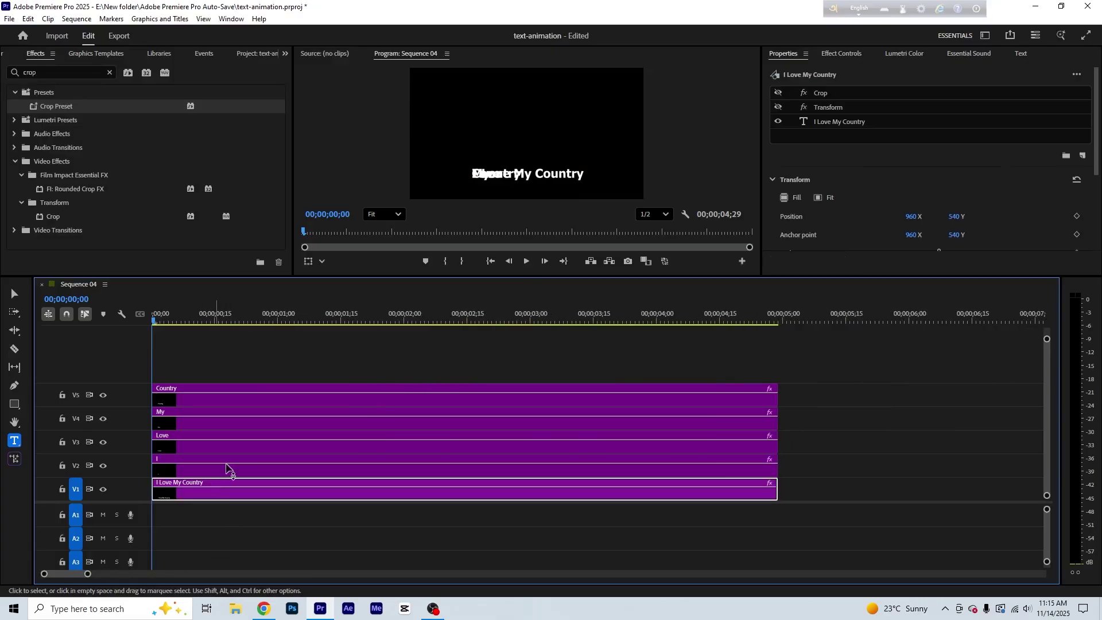
left_click(186, 397)
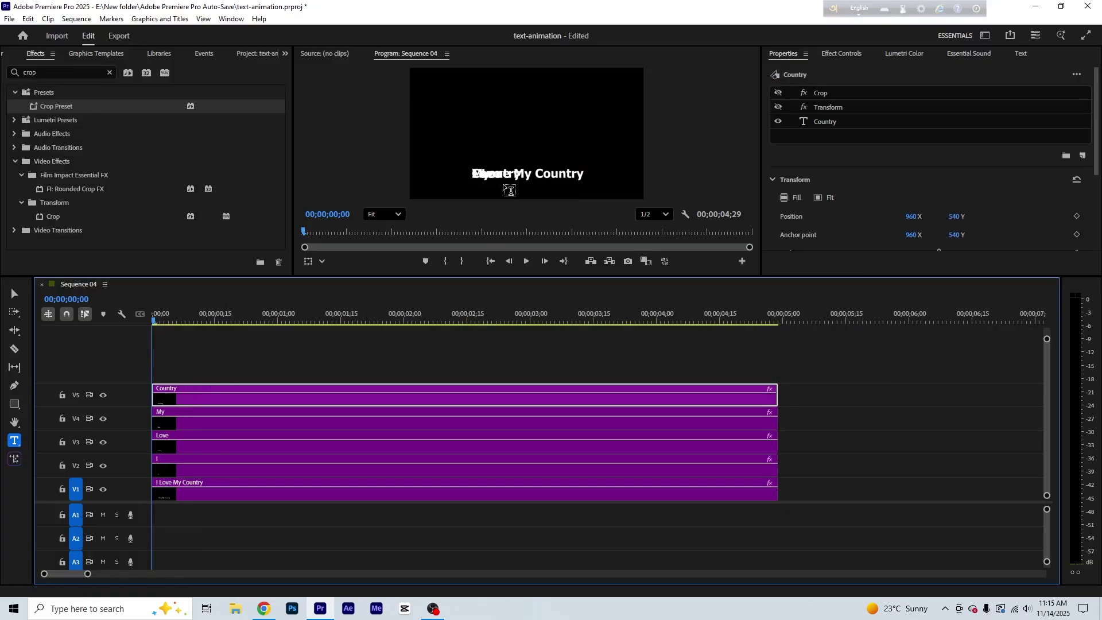
left_click(14, 293)
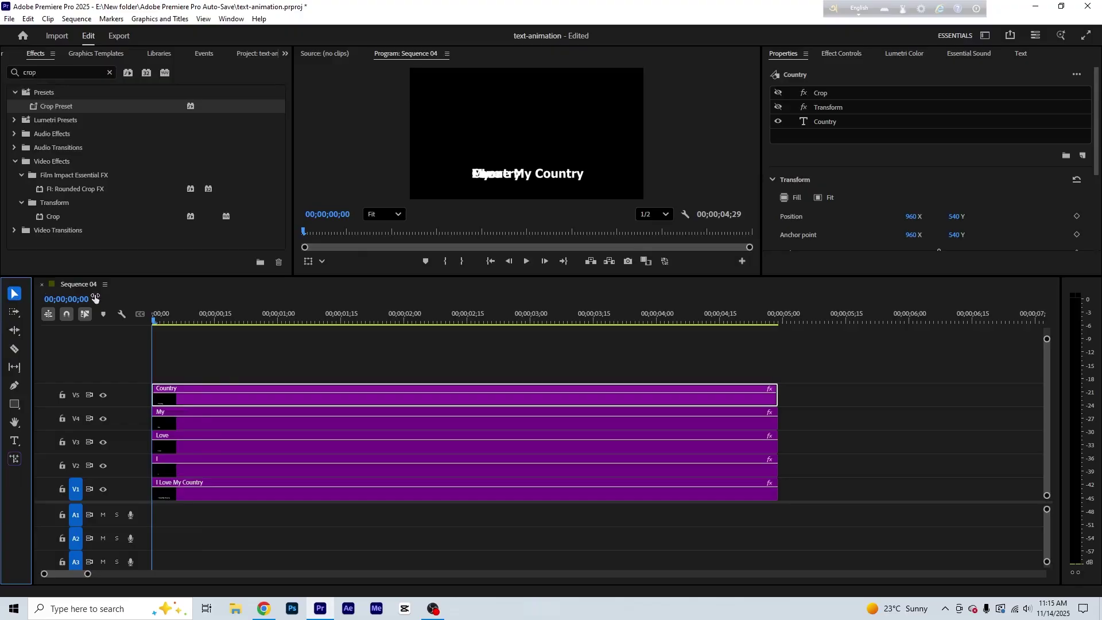
left_click(499, 177)
left_click(500, 177)
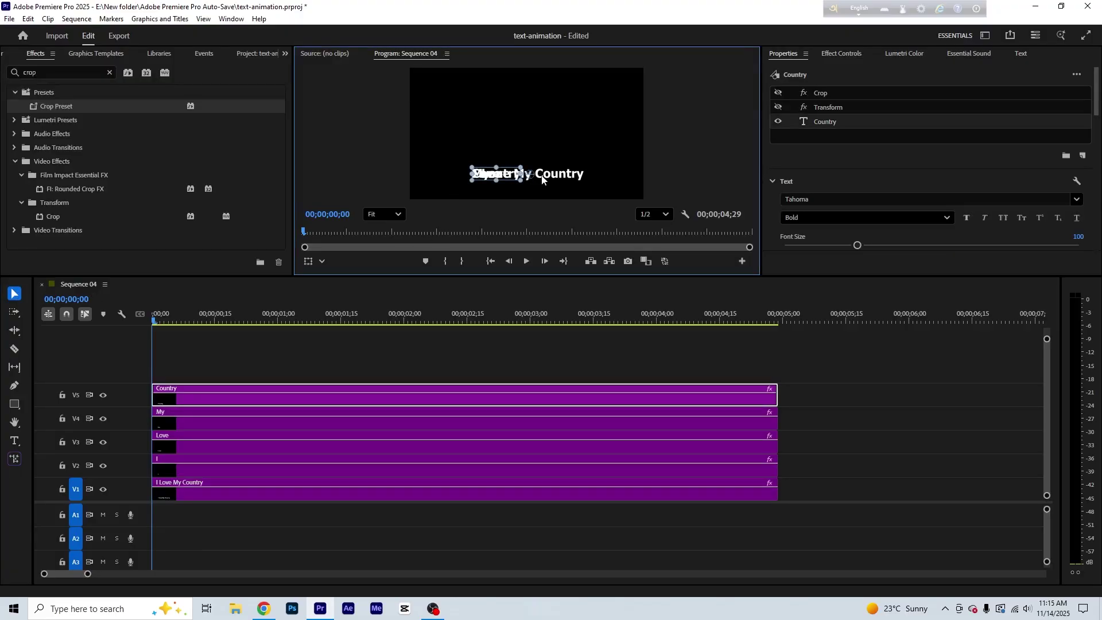
key("ctrl+z")
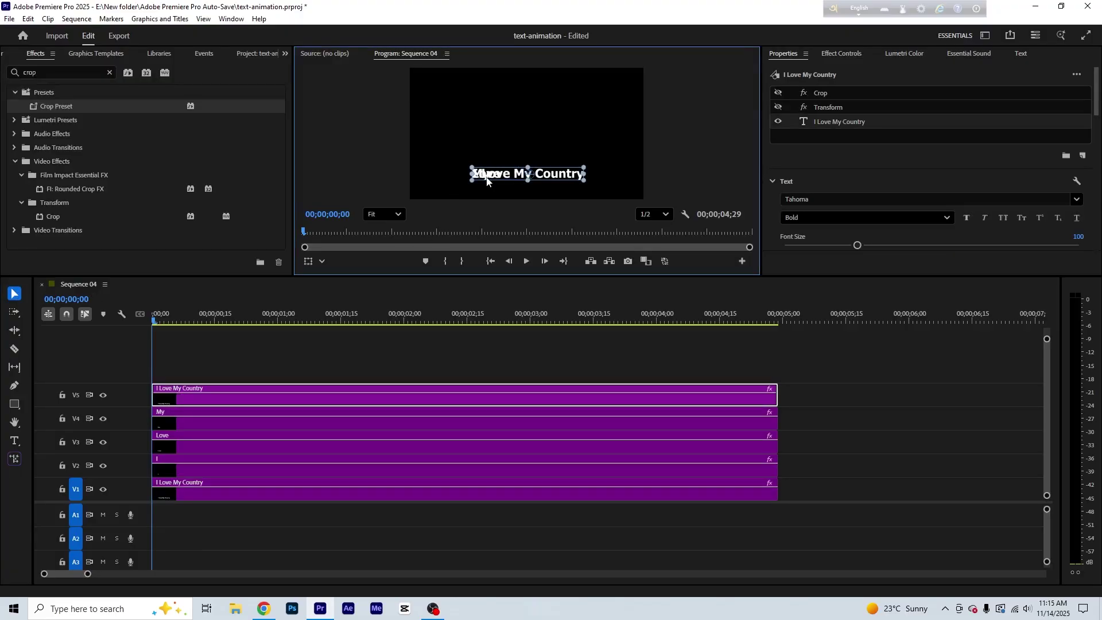
left_click(210, 388)
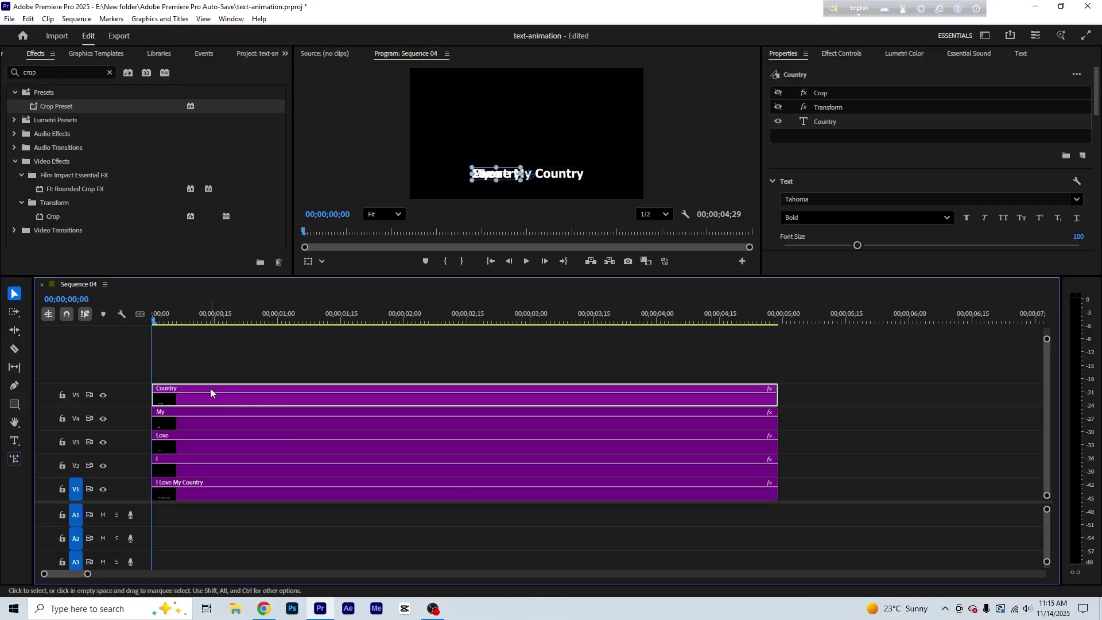
left_click_drag(483, 175, 549, 177)
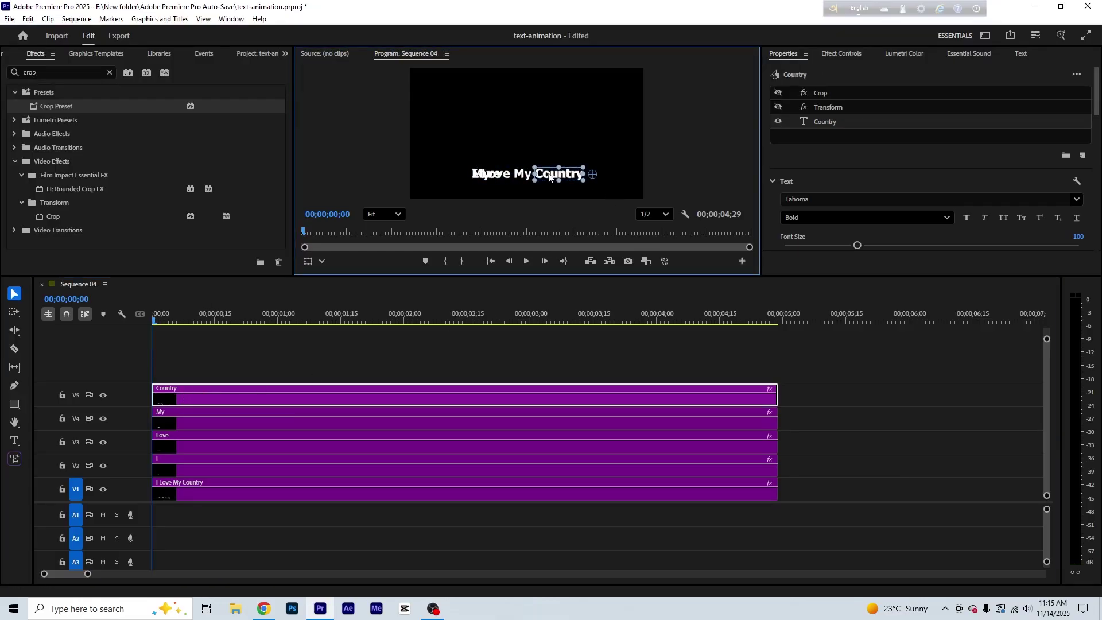
Move the "My" text of the V4 clip onto the word "My" of the full phrase, using an enlarged preview.
left_click(202, 415)
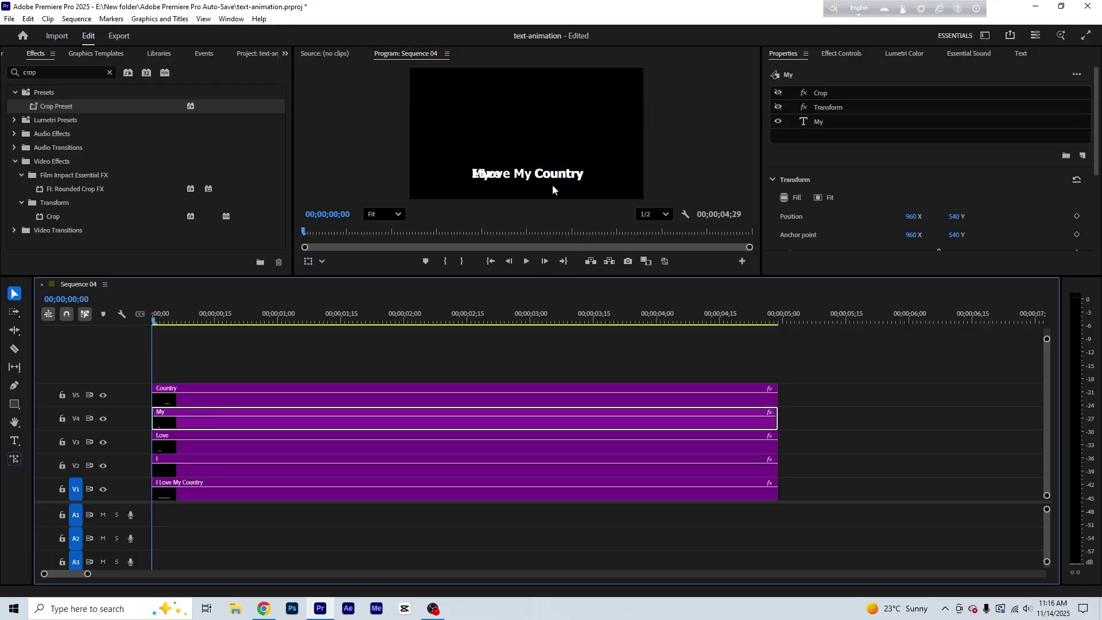
left_click(491, 177)
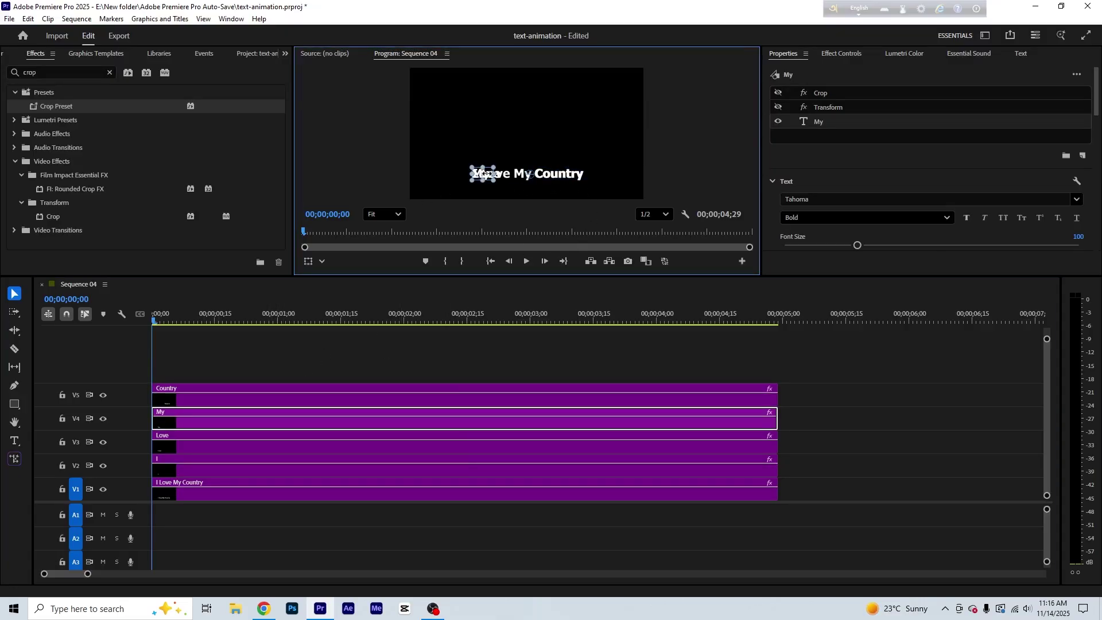
left_click_drag(508, 277, 508, 374)
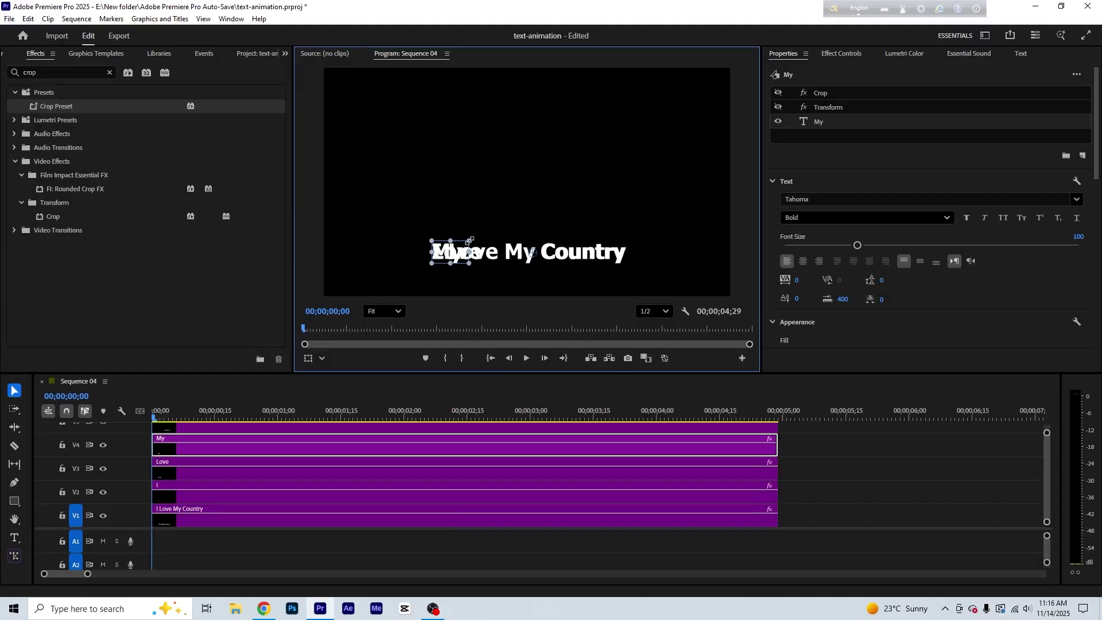
left_click_drag(450, 257, 524, 257)
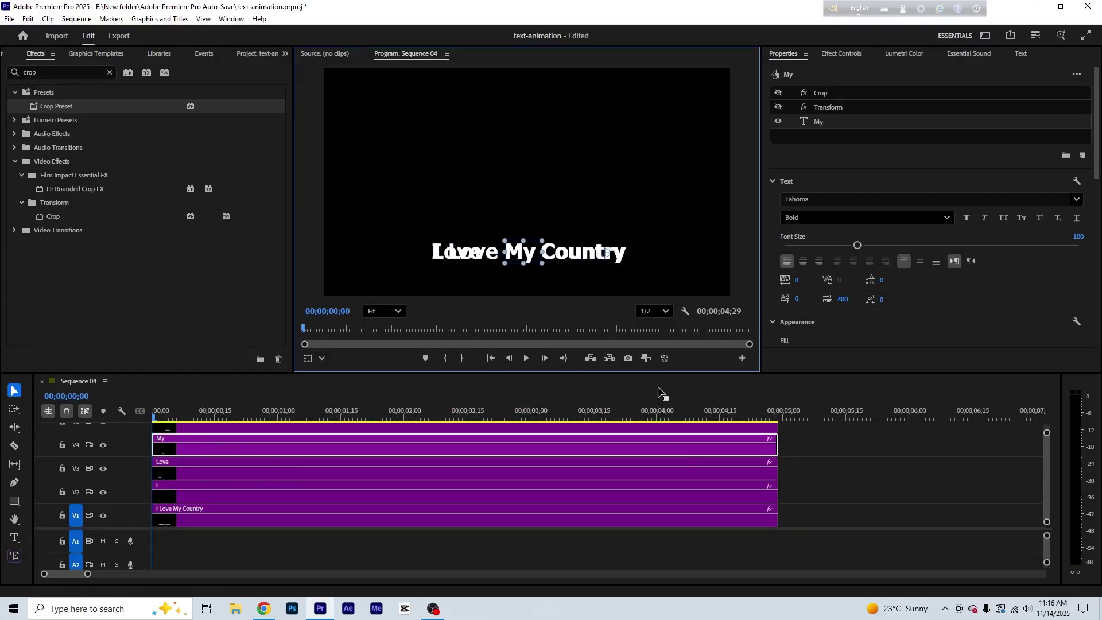
Move the "Love" text of the V3 clip onto the word "Love" of the full phrase.
left_click_drag(1046, 433, 1008, 433)
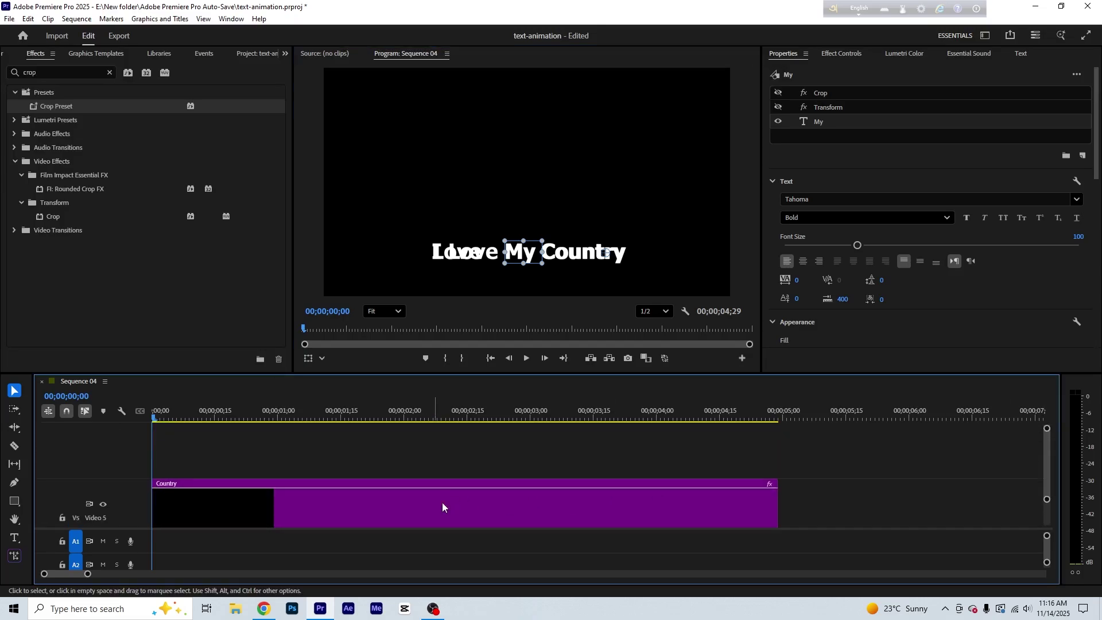
left_click_drag(1049, 502, 1048, 512)
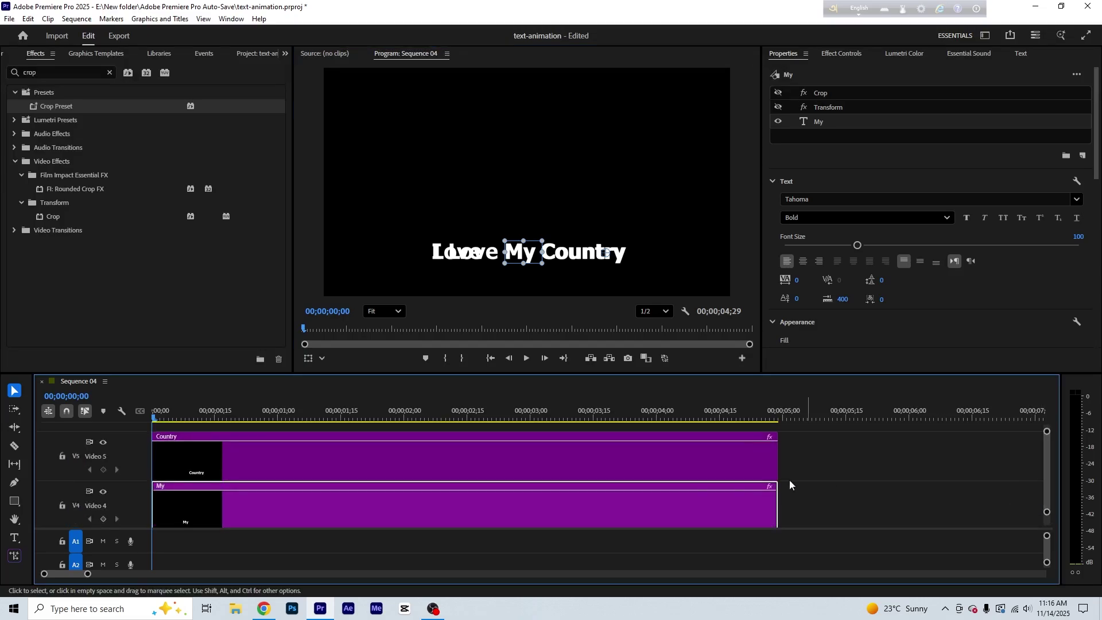
left_click(317, 449)
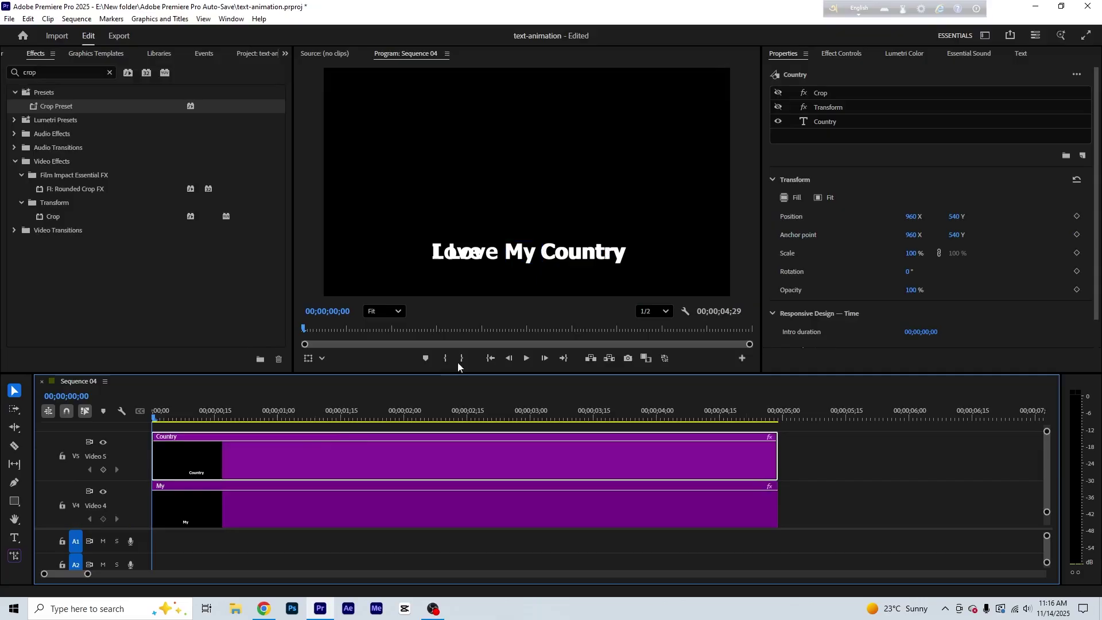
left_click(295, 513)
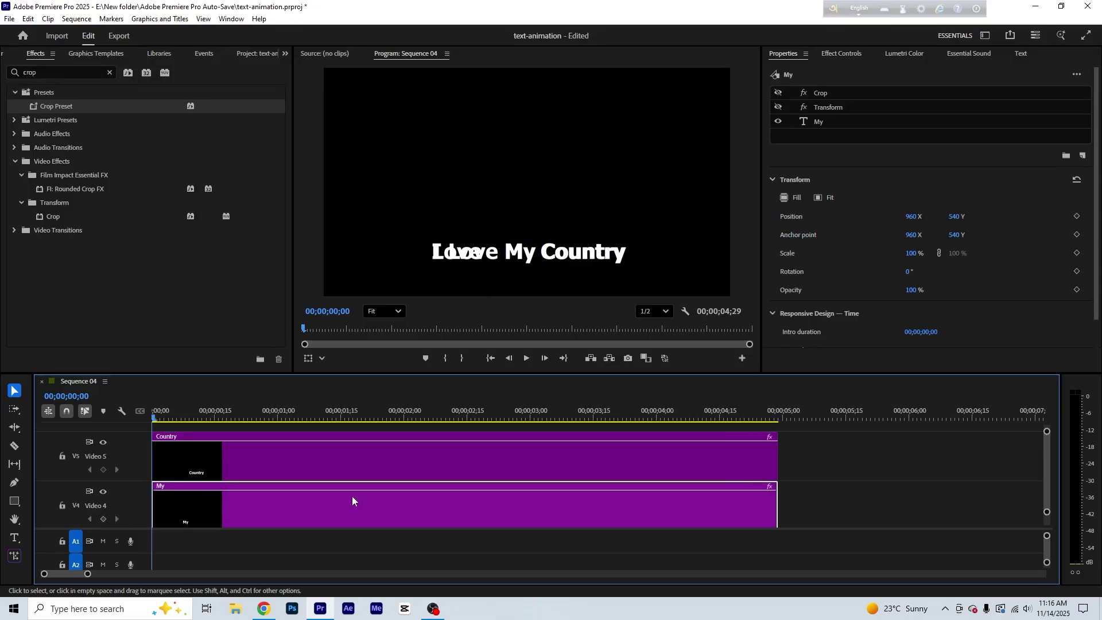
left_click(1043, 445)
left_click_drag(1044, 447, 1046, 456)
scroll(1048, 459, "up", 3)
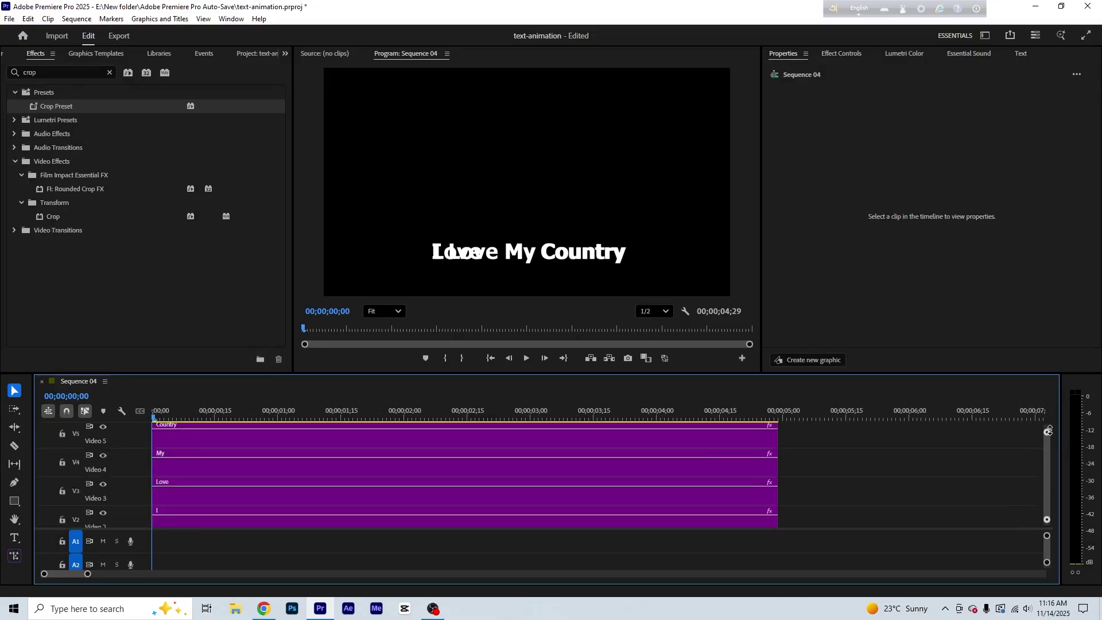
left_click_drag(1047, 438, 1047, 425)
left_click(180, 506)
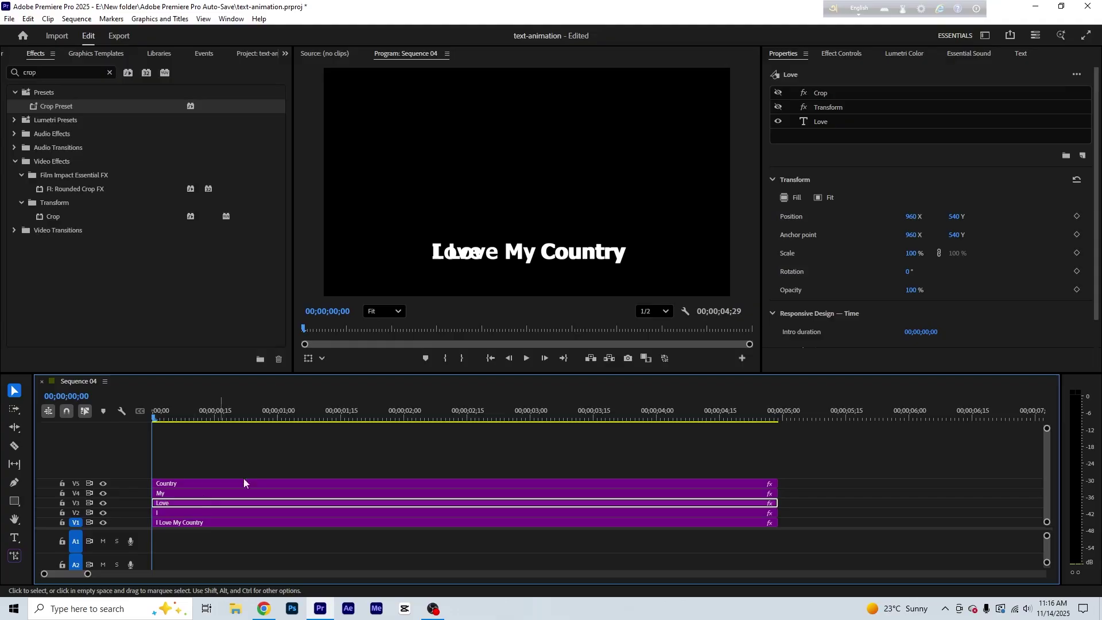
left_click(467, 252)
mouse_move(479, 254)
left_mouse_down()
mouse_move(490, 276)
mouse_move(489, 253)
left_mouse_up()
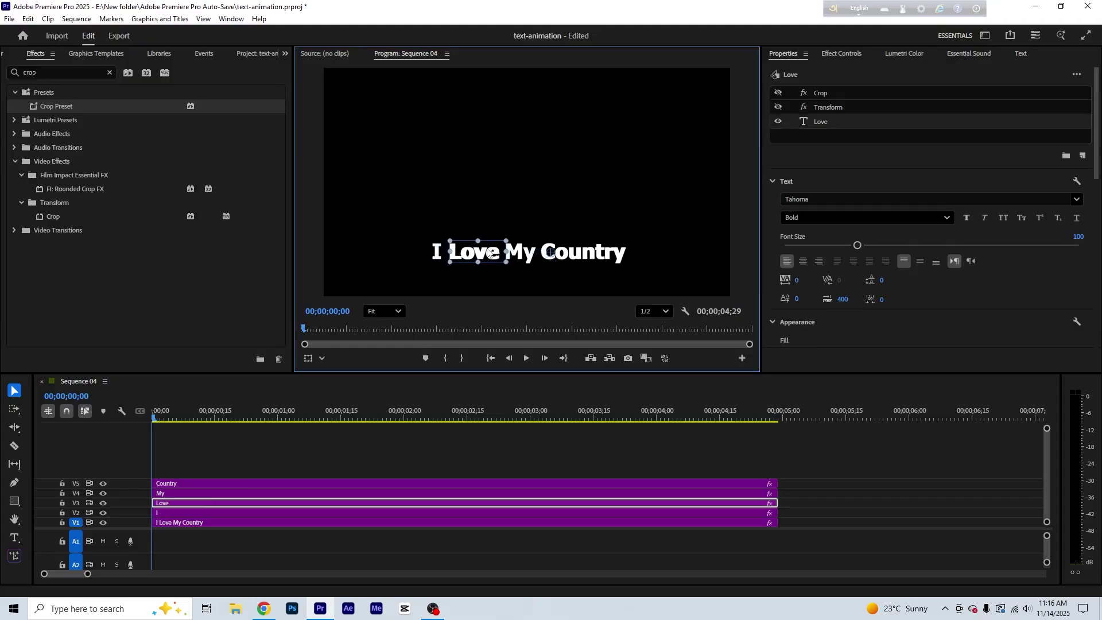
Enlarge the timeline area and its video tracks, and hide track V1 with the full "I Love My Country" clip.
left_click(397, 459)
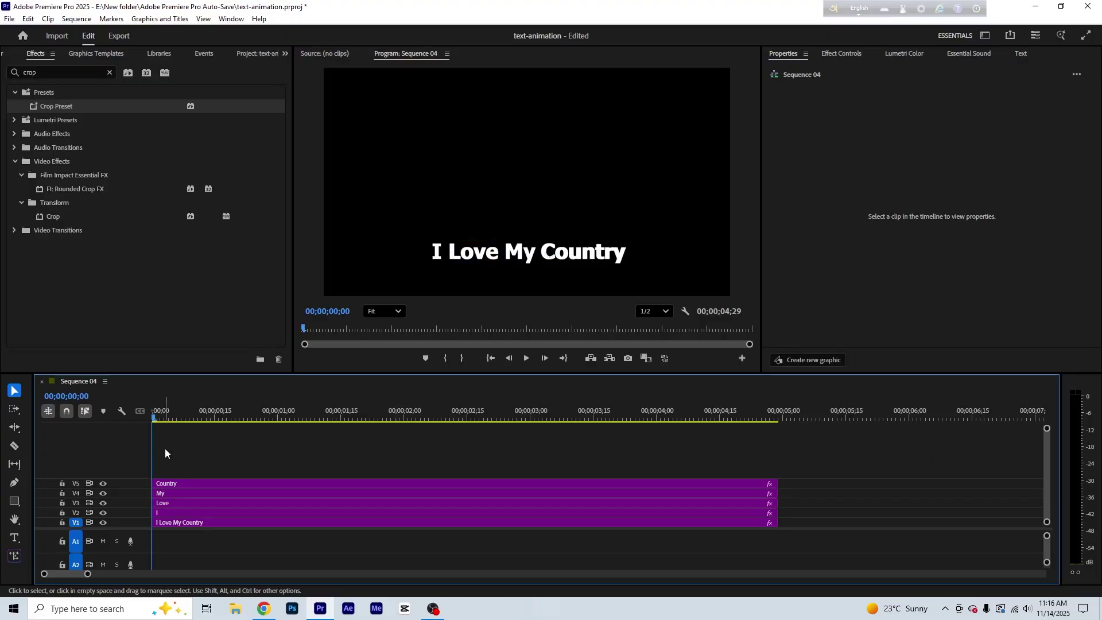
left_click_drag(211, 372, 234, 291)
left_click_drag(1047, 347, 1047, 355)
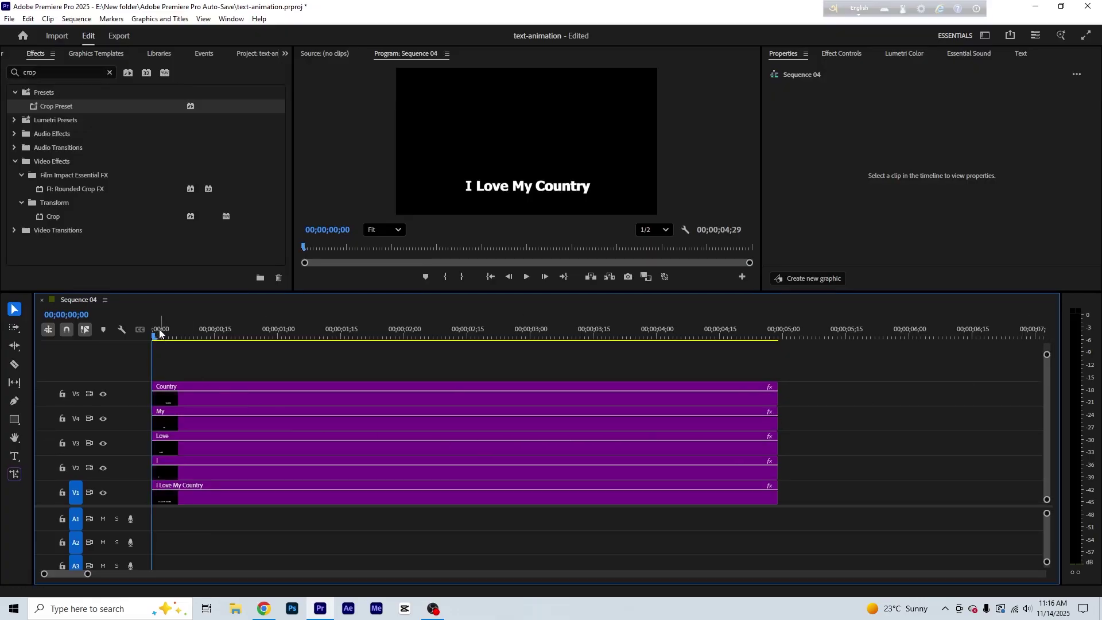
left_click(103, 493)
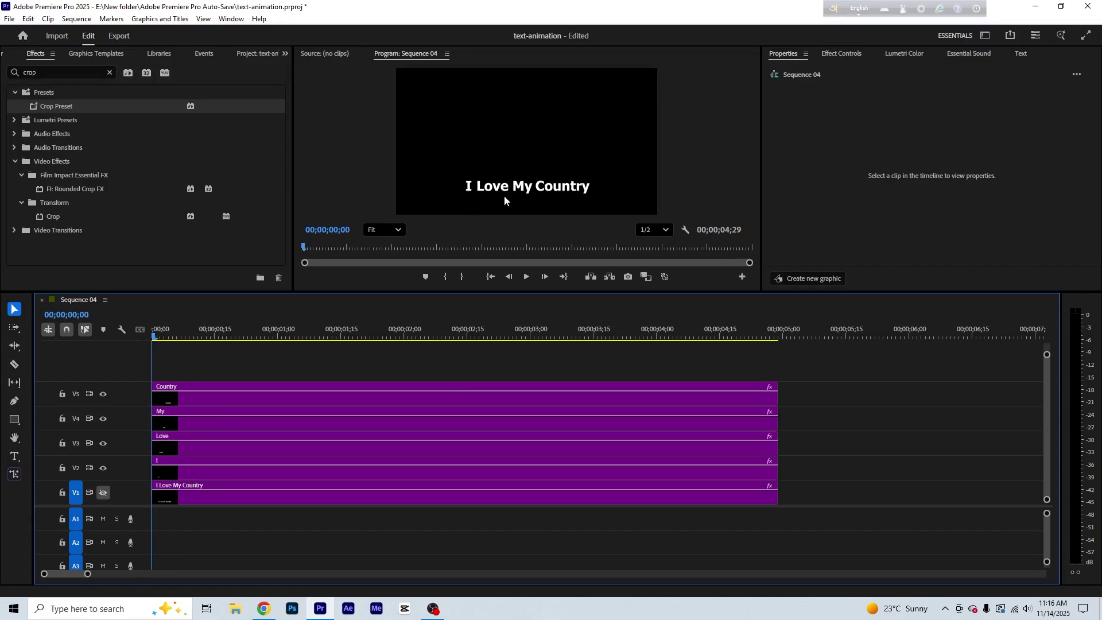
Find the Transform video effect with the search term "transform" and apply it to the "I" clip on V2.
left_click(196, 387)
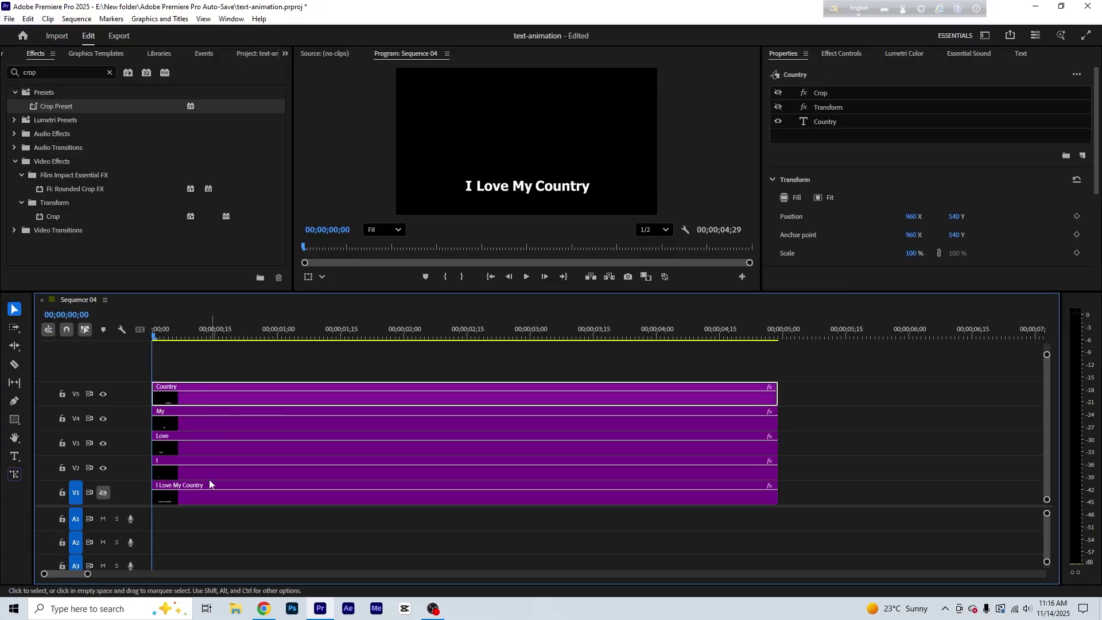
left_click(191, 469)
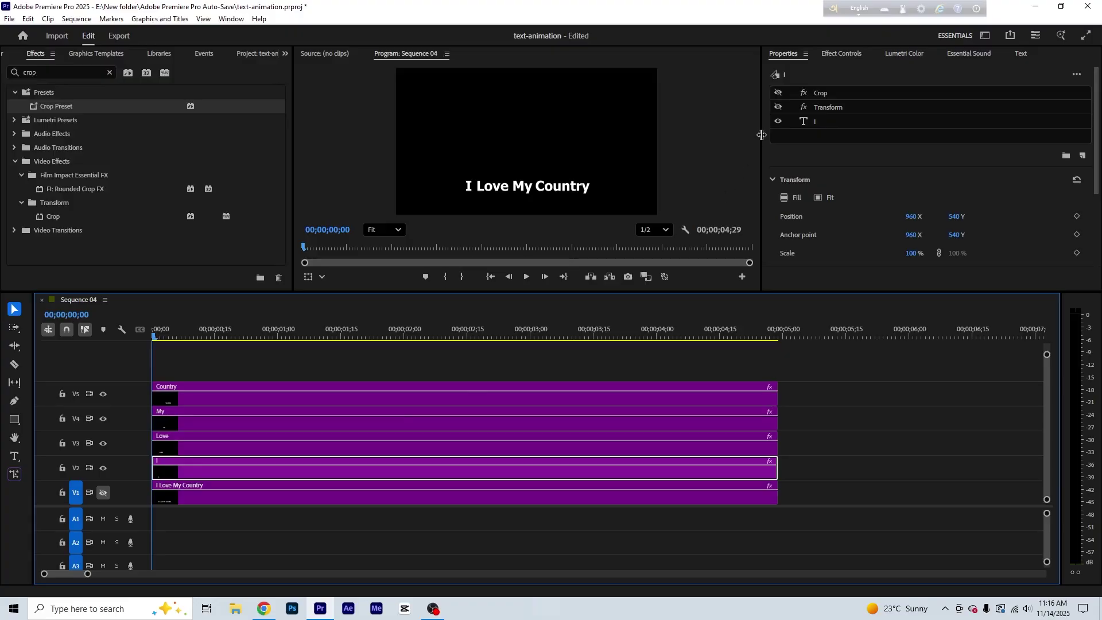
left_click(825, 121)
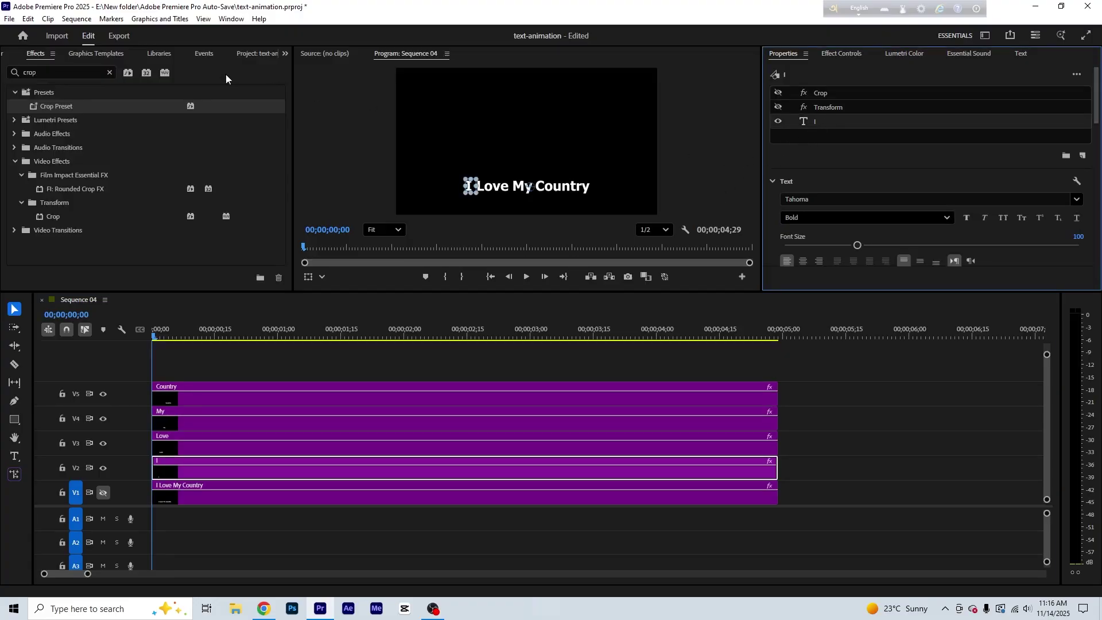
left_click(51, 68)
key("BackSpace")
key("BackSpace")
key("BackSpace")
key("BackSpace")
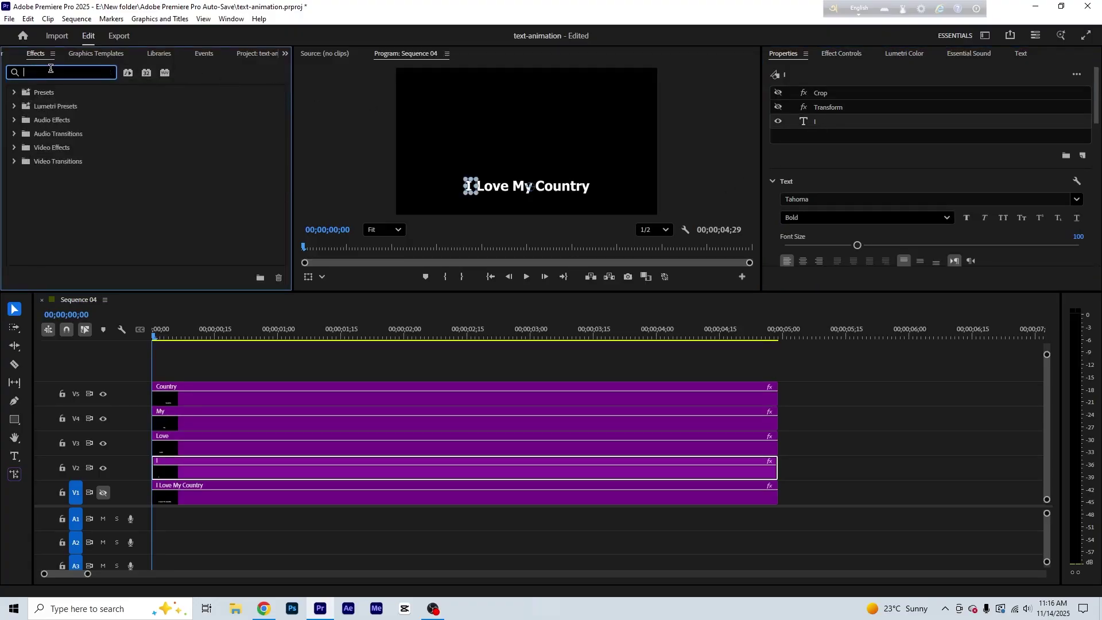
type("trans")
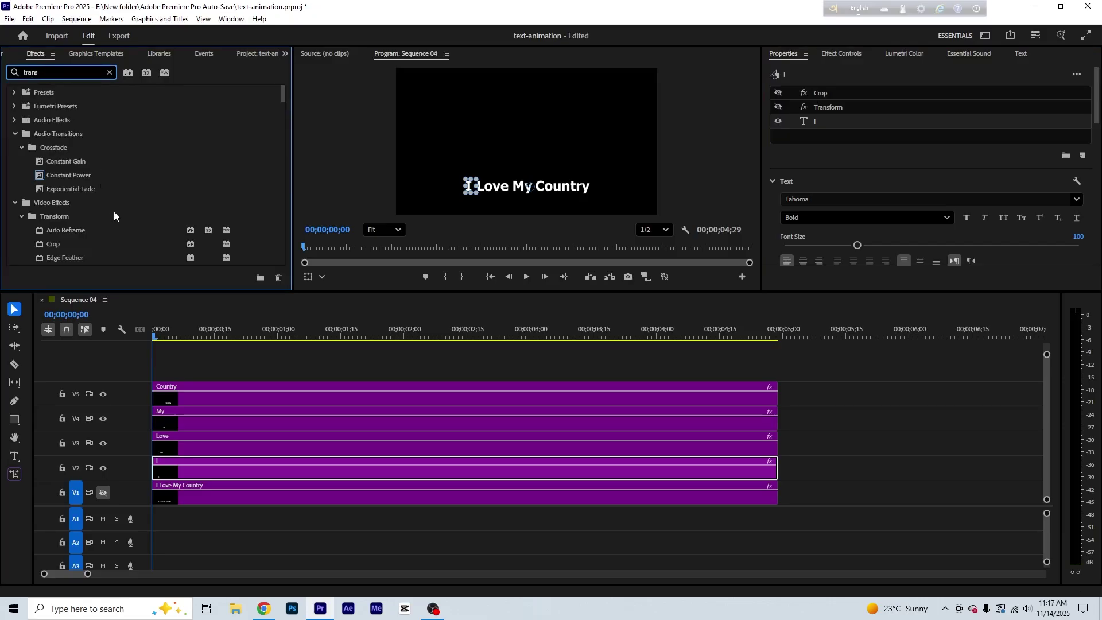
scroll(105, 216, "down", 5)
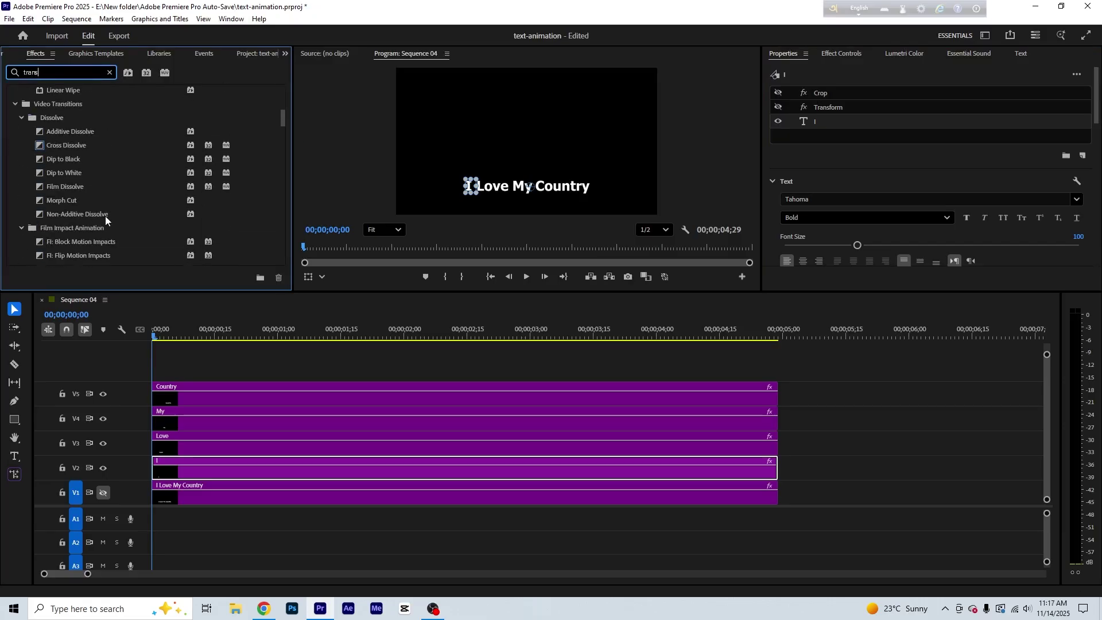
type("s")
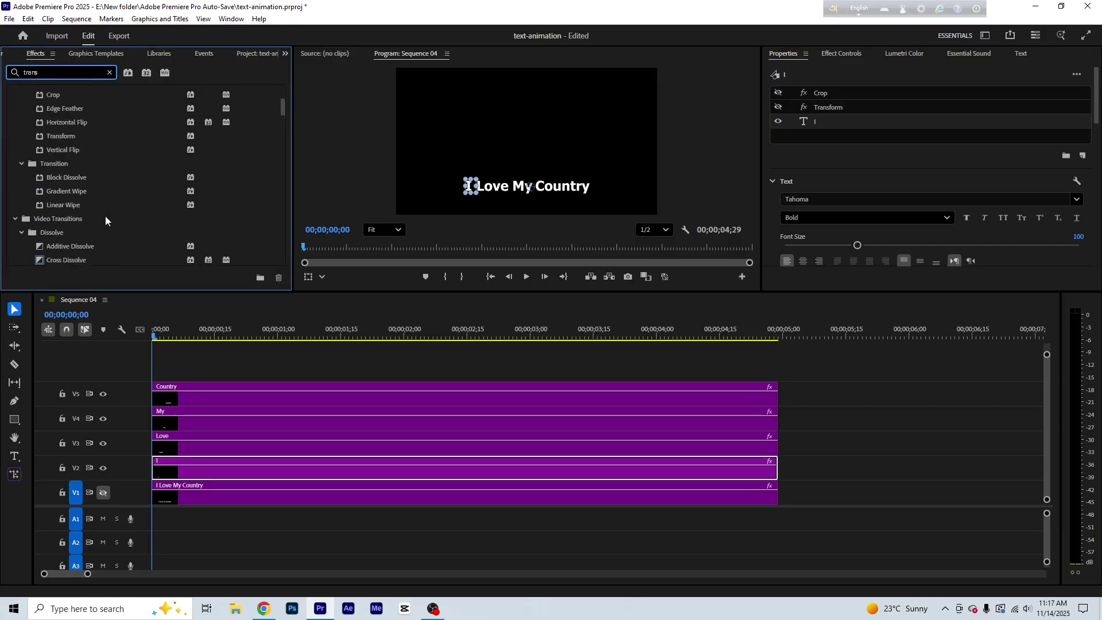
type("fr")
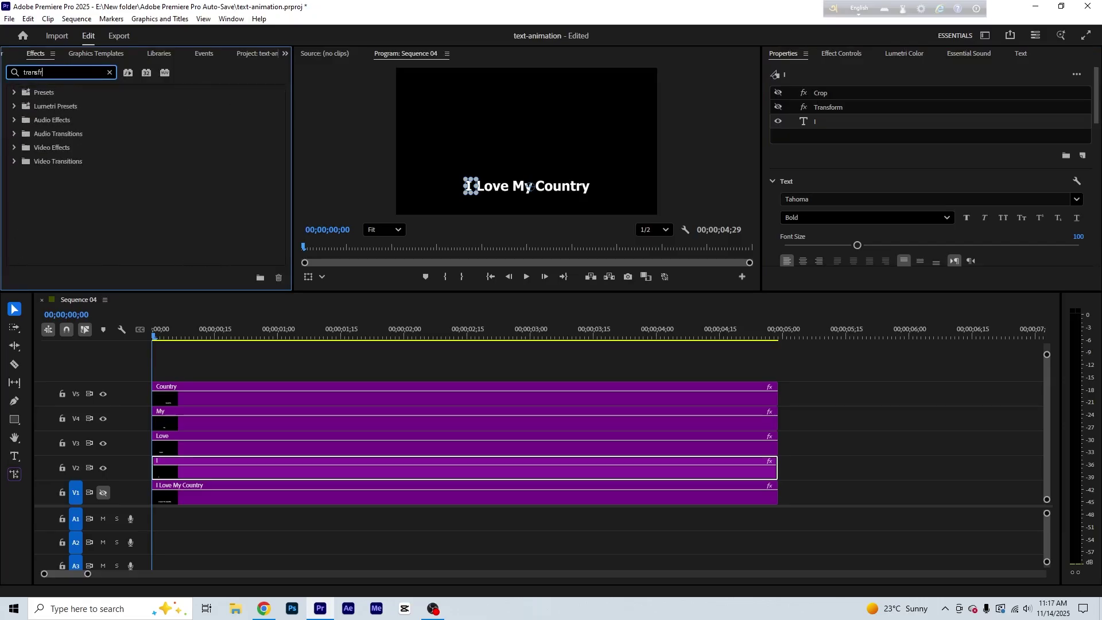
key("BackSpace")
type("orm")
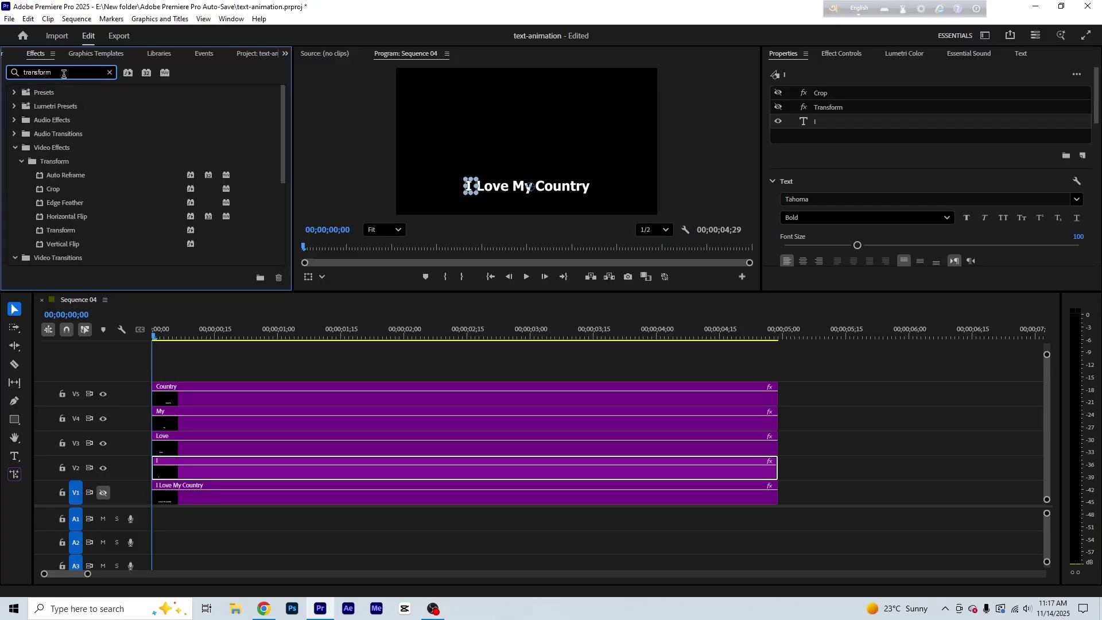
scroll(63, 174, "down", 2)
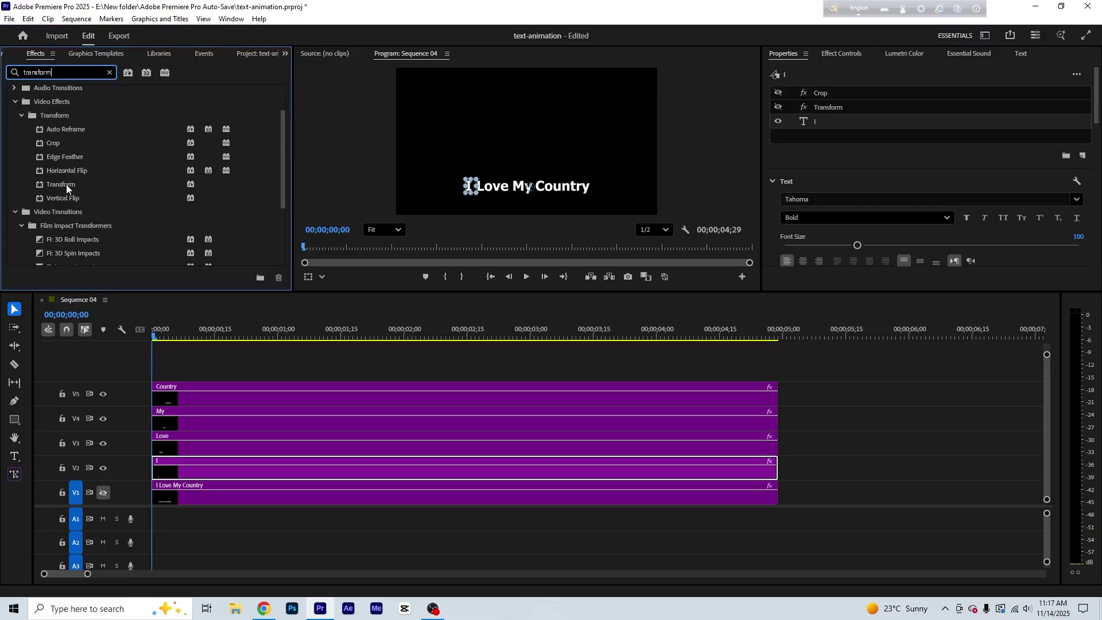
left_click_drag(66, 185, 204, 469)
Keyframe the Transform opacity of the "I" clip from 0 at 00;00;00;00 to 100 at 00;00;00;10.
left_click(830, 54)
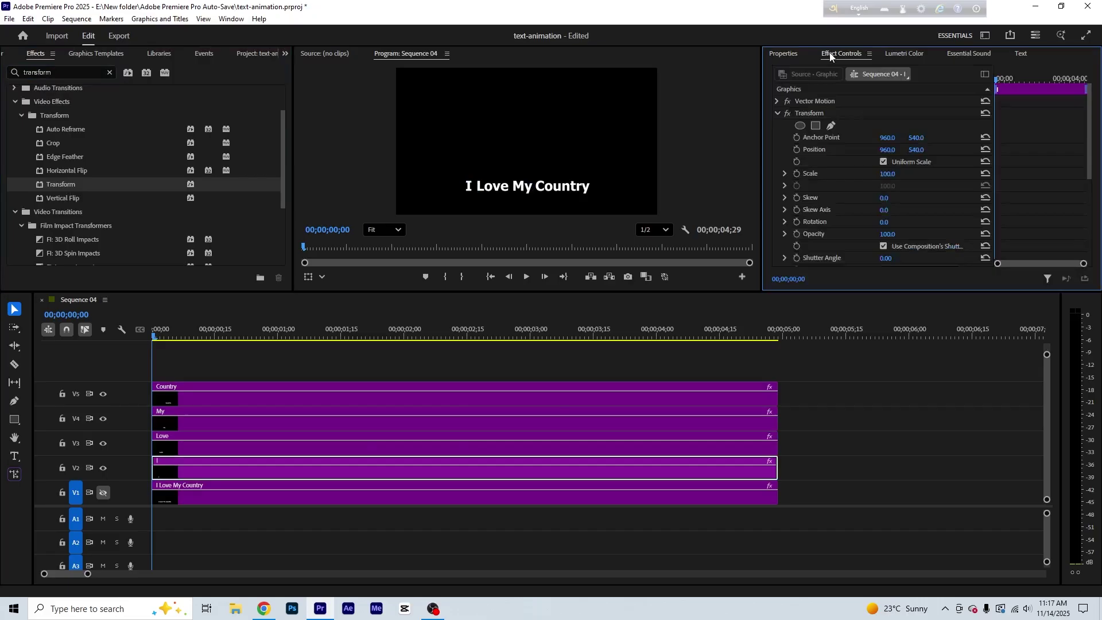
left_click(807, 113)
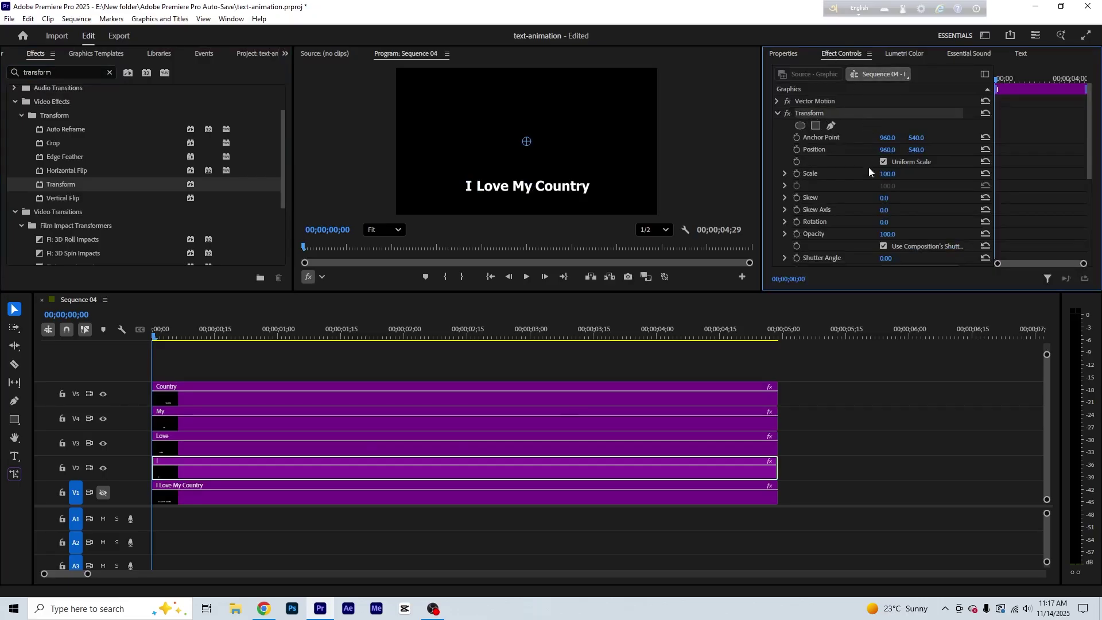
left_click(796, 235)
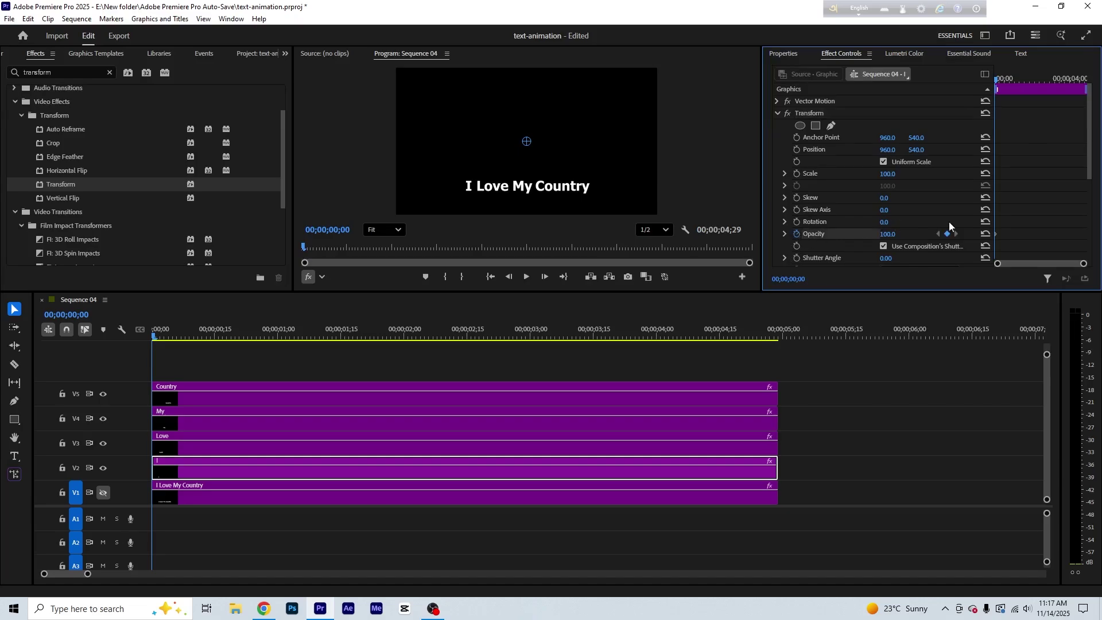
left_click_drag(996, 79, 1003, 81)
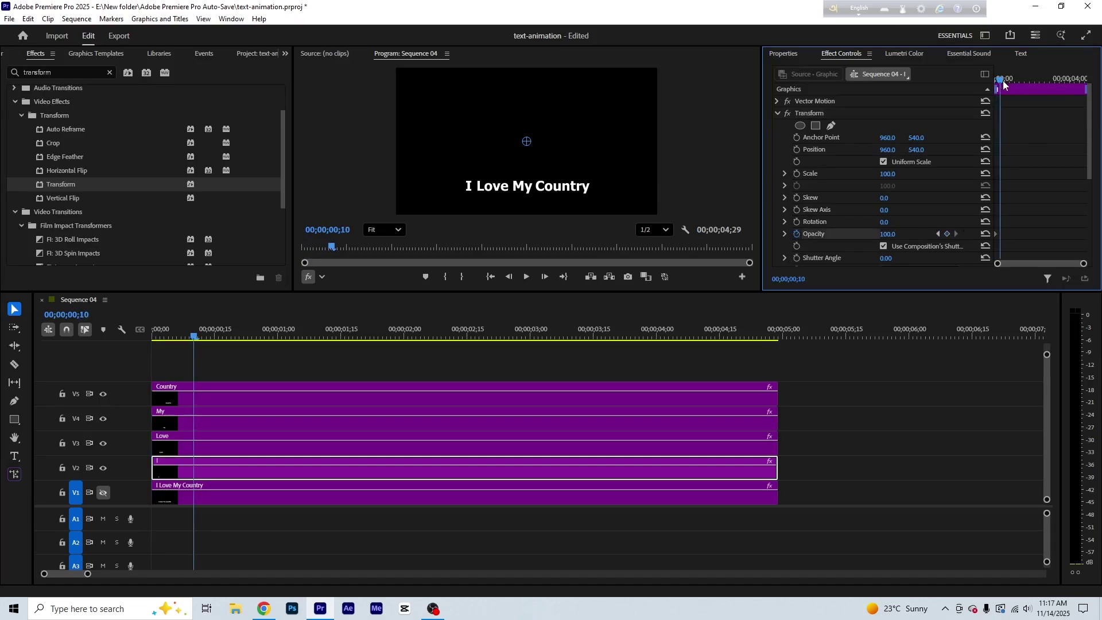
left_click(939, 234)
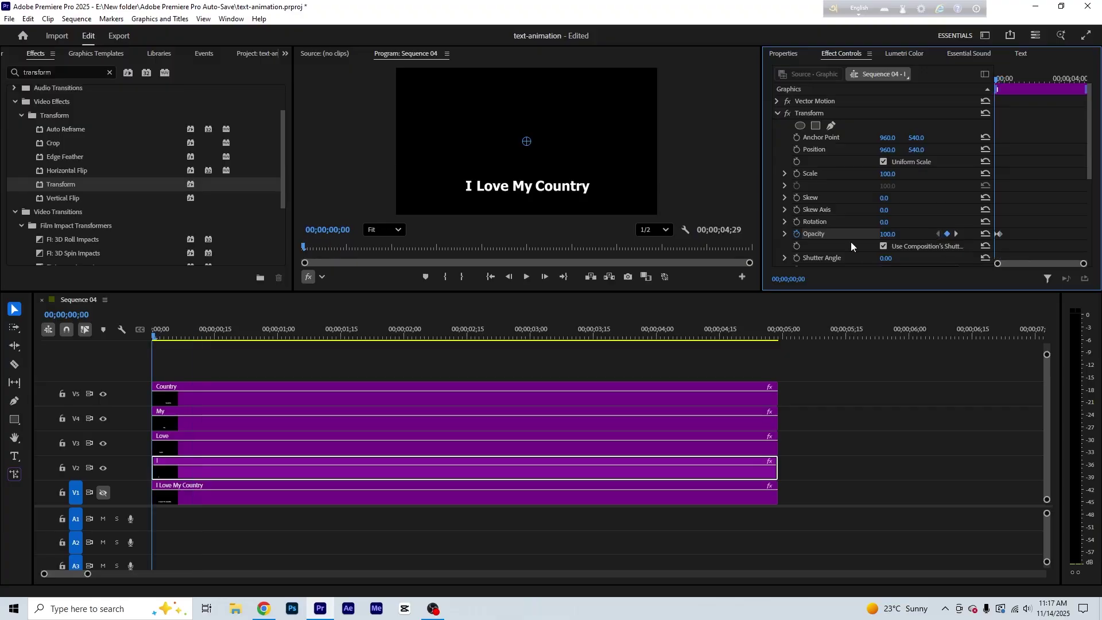
left_click_drag(889, 234, 887, 234)
left_click_drag(761, 191, 737, 191)
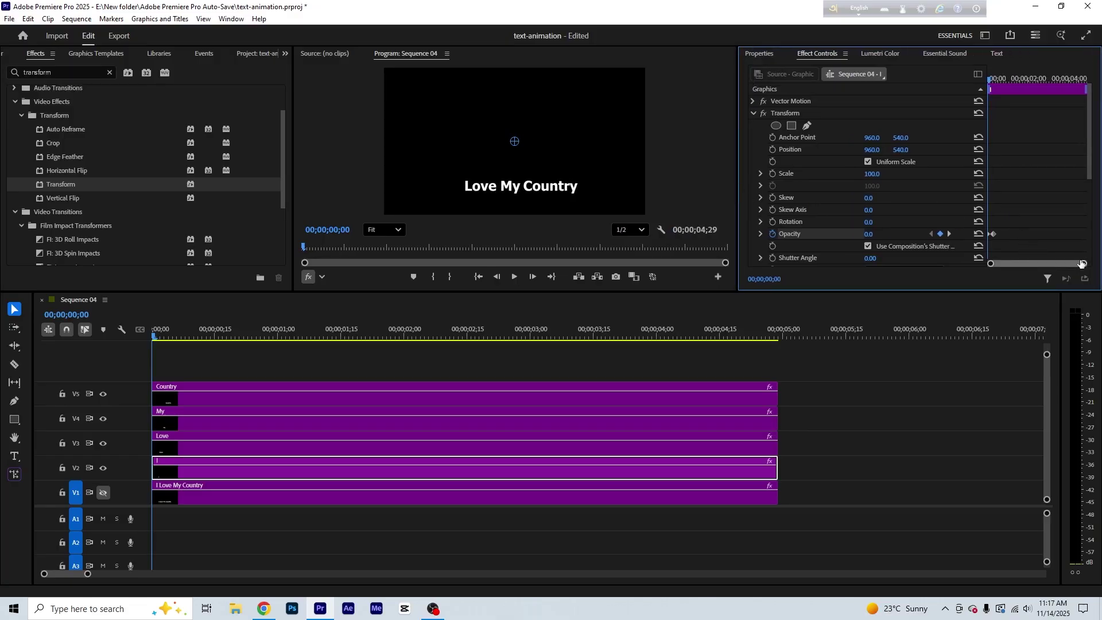
left_click_drag(1083, 263, 1044, 264)
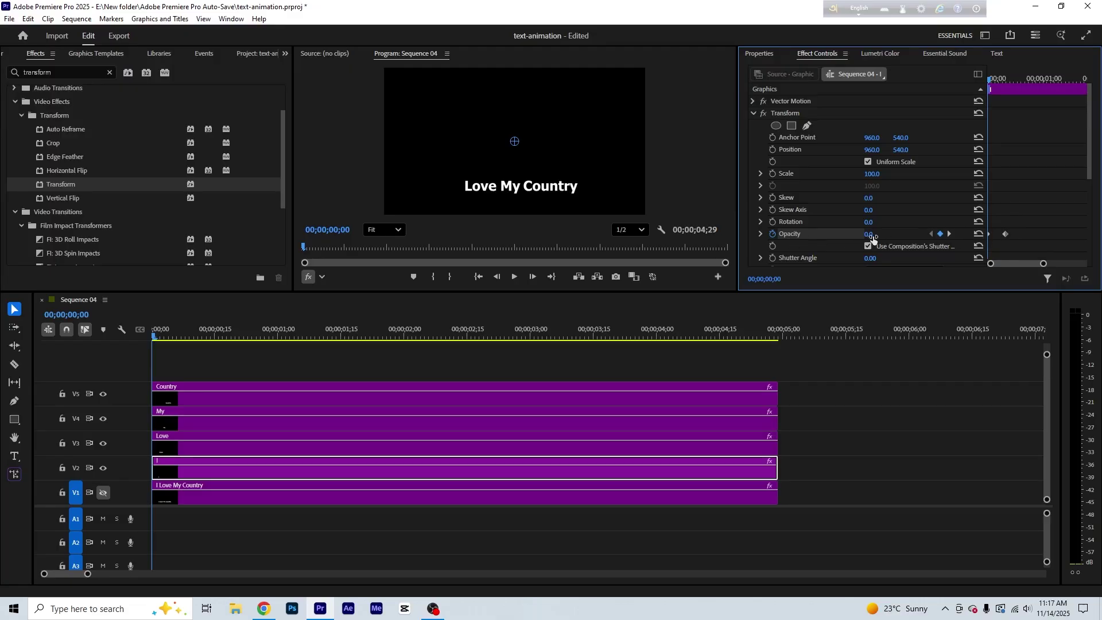
left_click(949, 233)
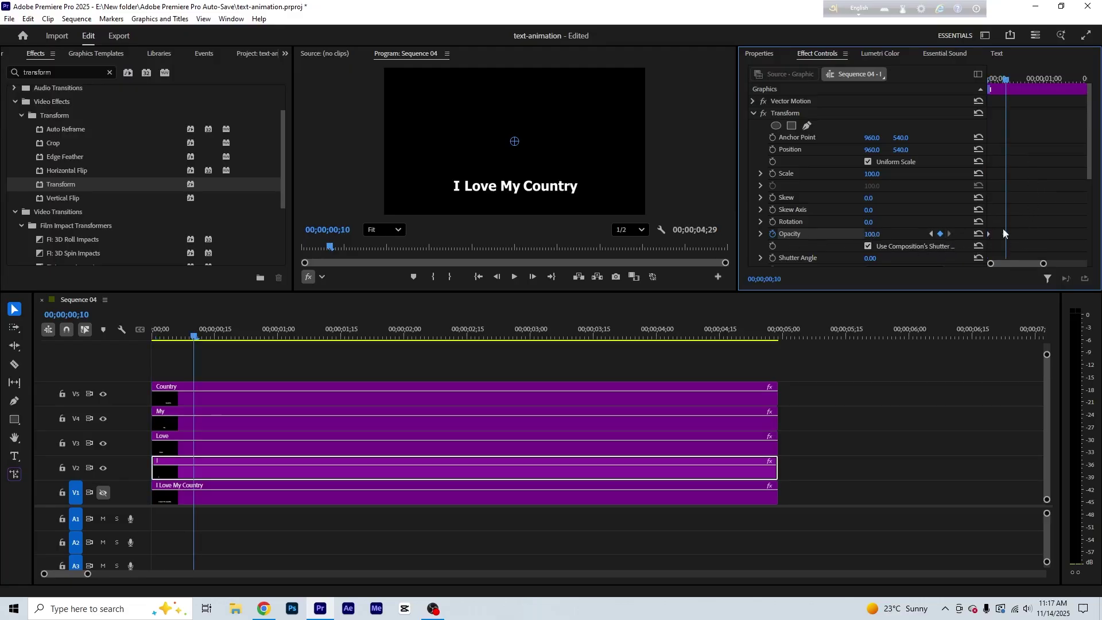
Keyframe the Transform position of the "I" clip from 960, 806 at 00;00;00;00 to 960, 540 at 00;00;00;10.
left_click_drag(1007, 86, 888, 94)
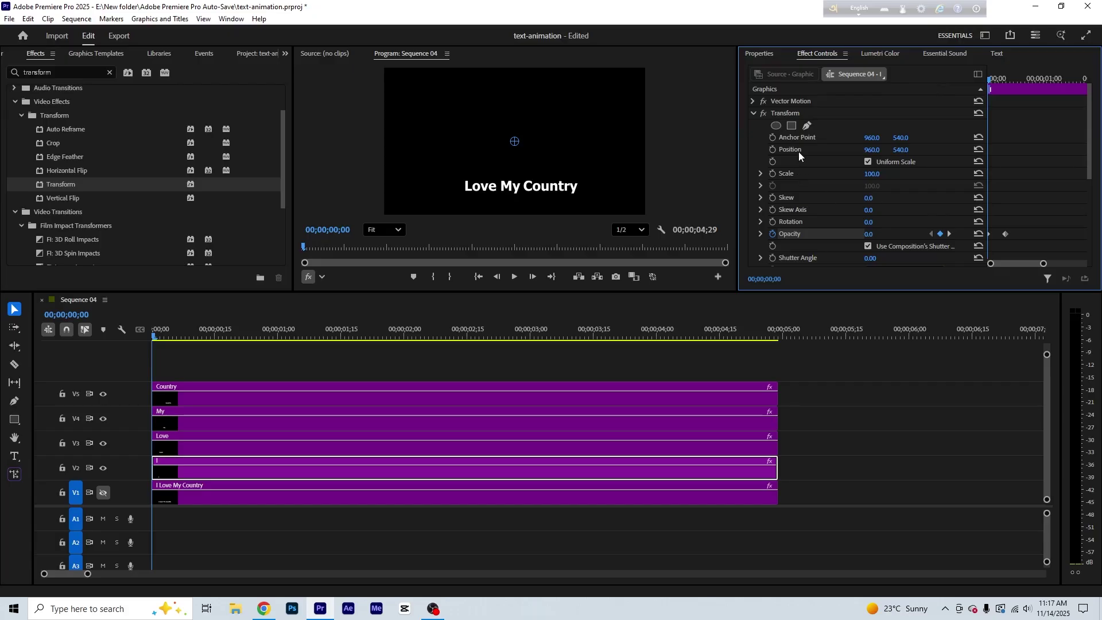
left_click(773, 150)
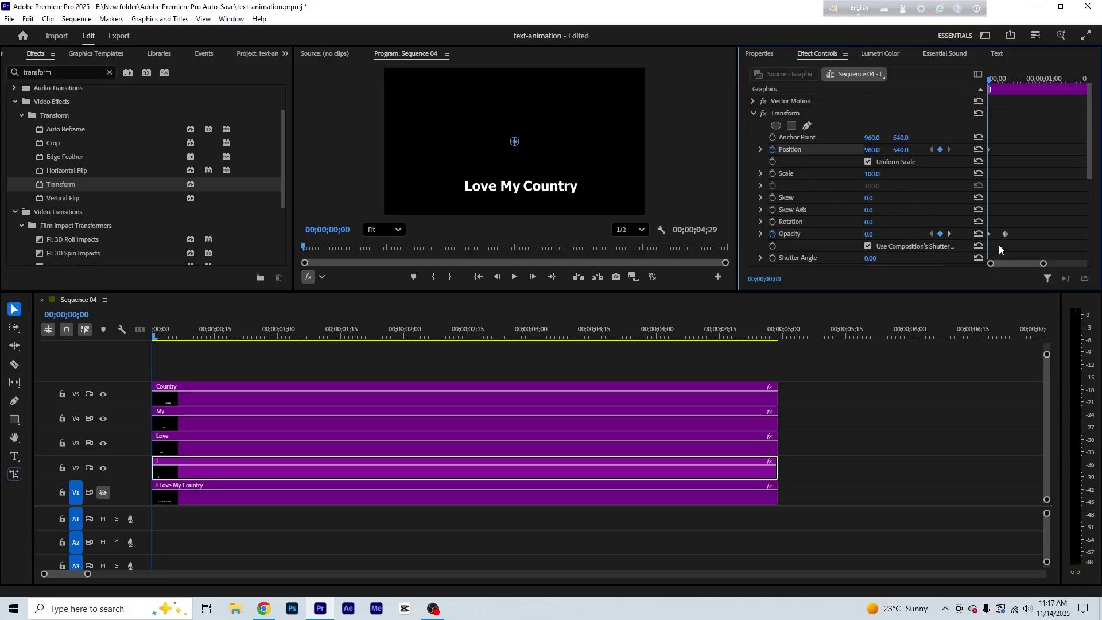
left_click(950, 234)
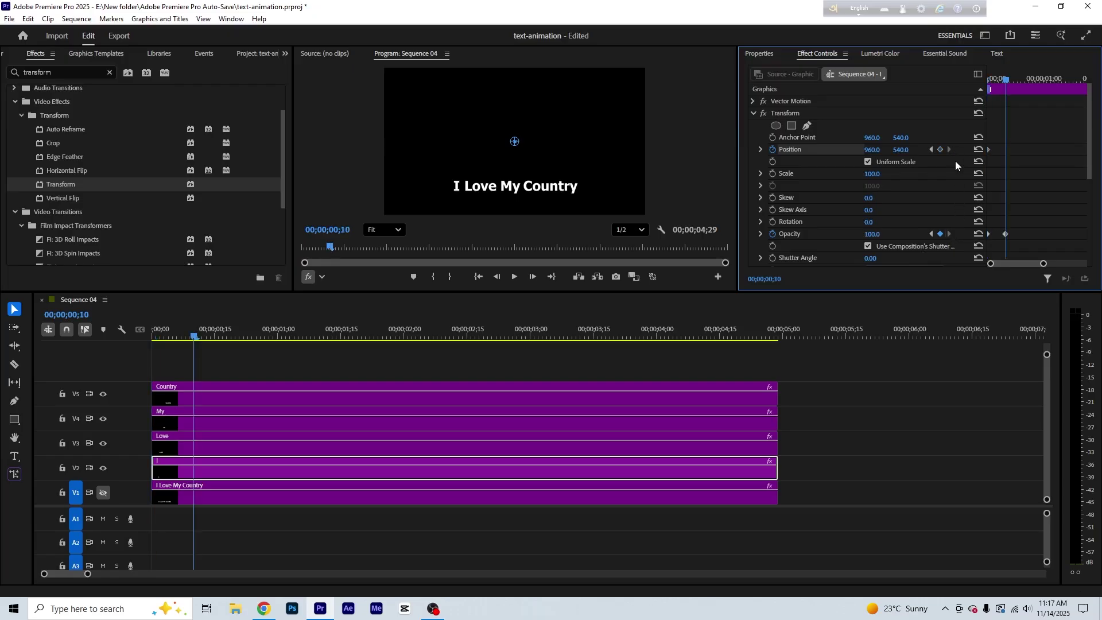
left_click(940, 149)
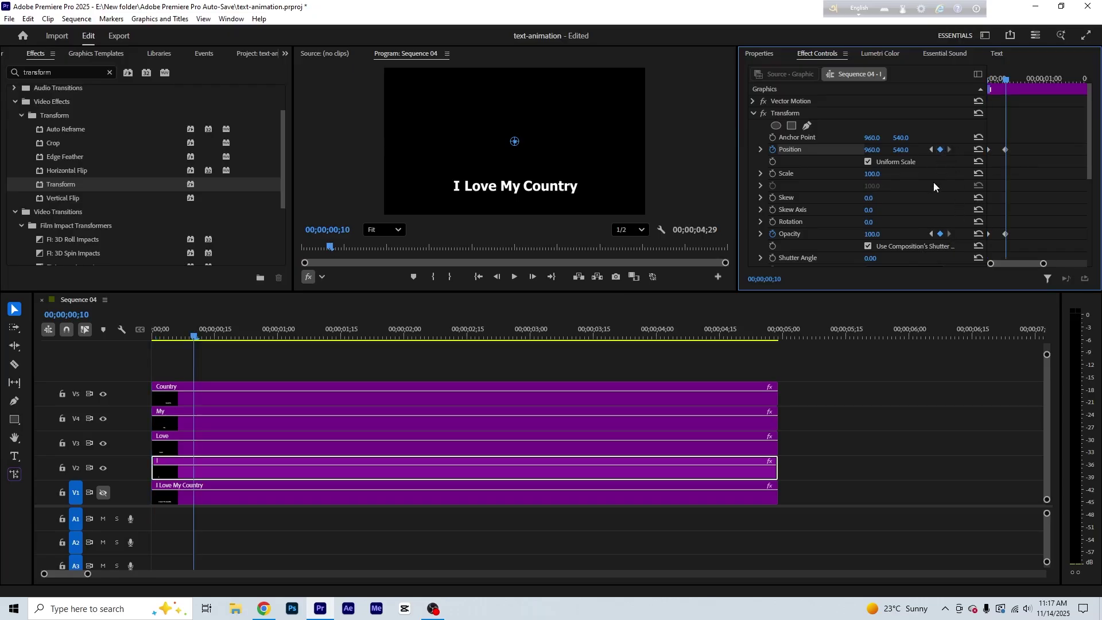
left_click(930, 150)
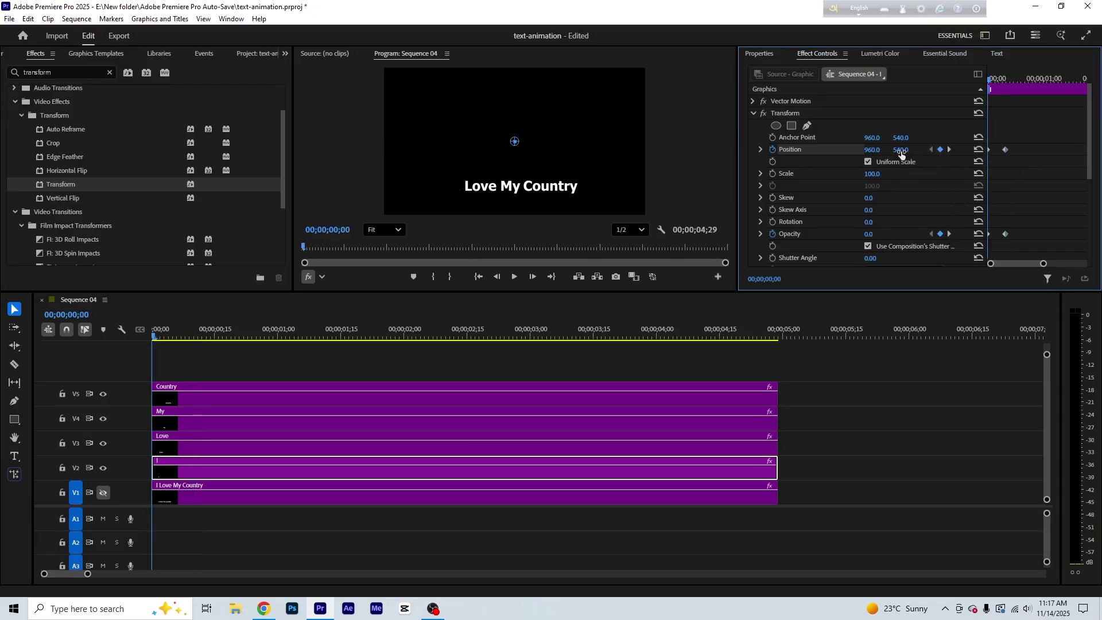
left_click_drag(901, 154, 1054, 153)
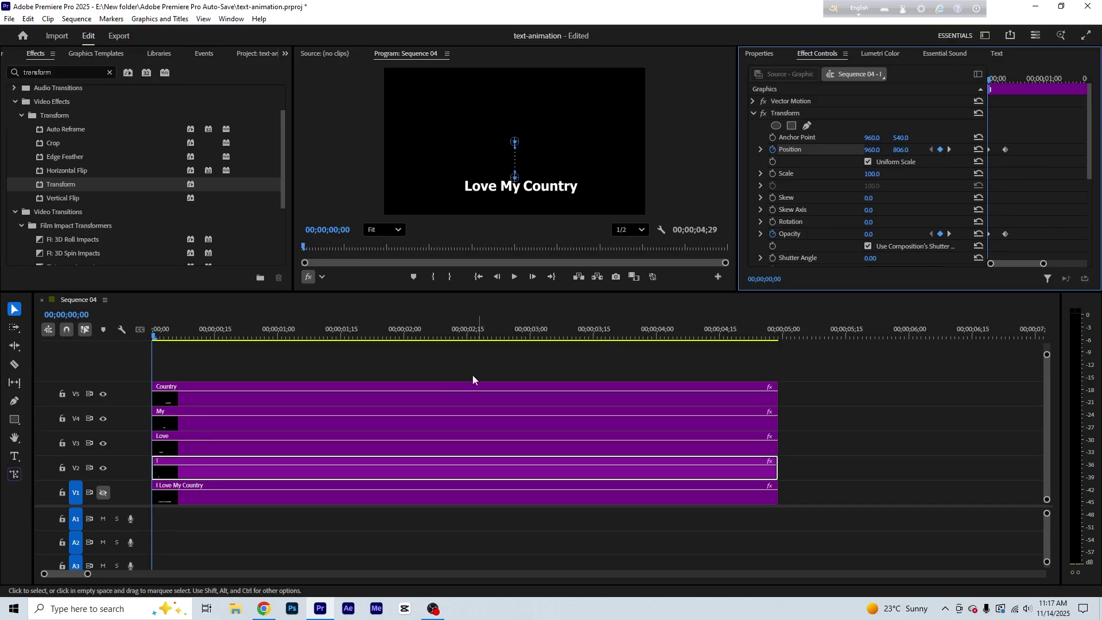
Set the Transform shutter angle of the "I" clip to 70 and play its animation from the start.
left_click_drag(155, 336, 231, 351)
left_click(877, 258)
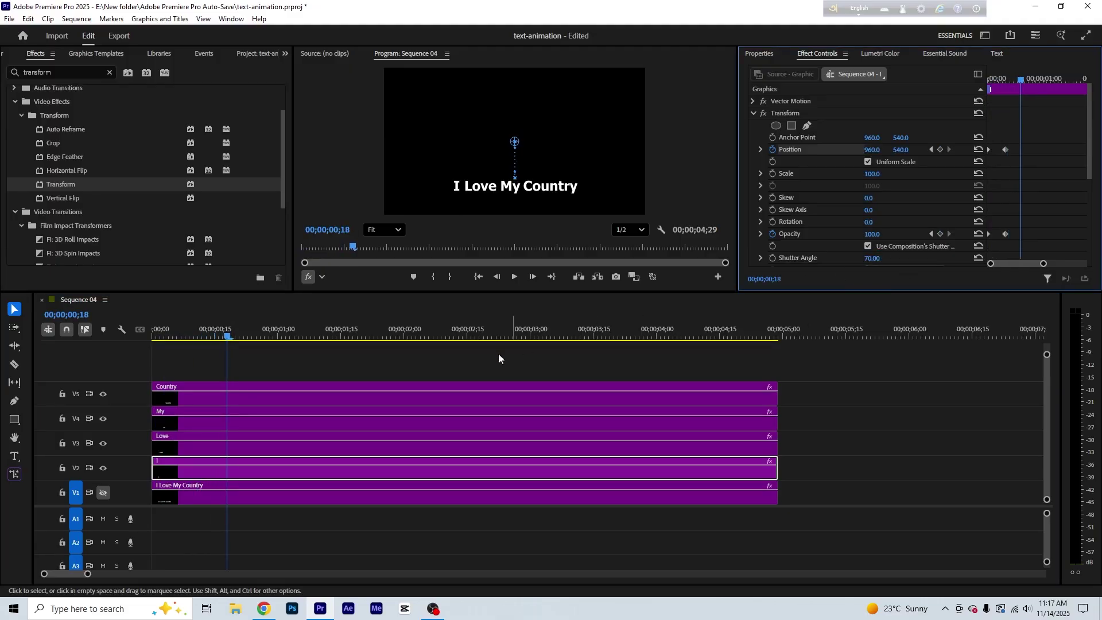
left_click(401, 395)
key("Home")
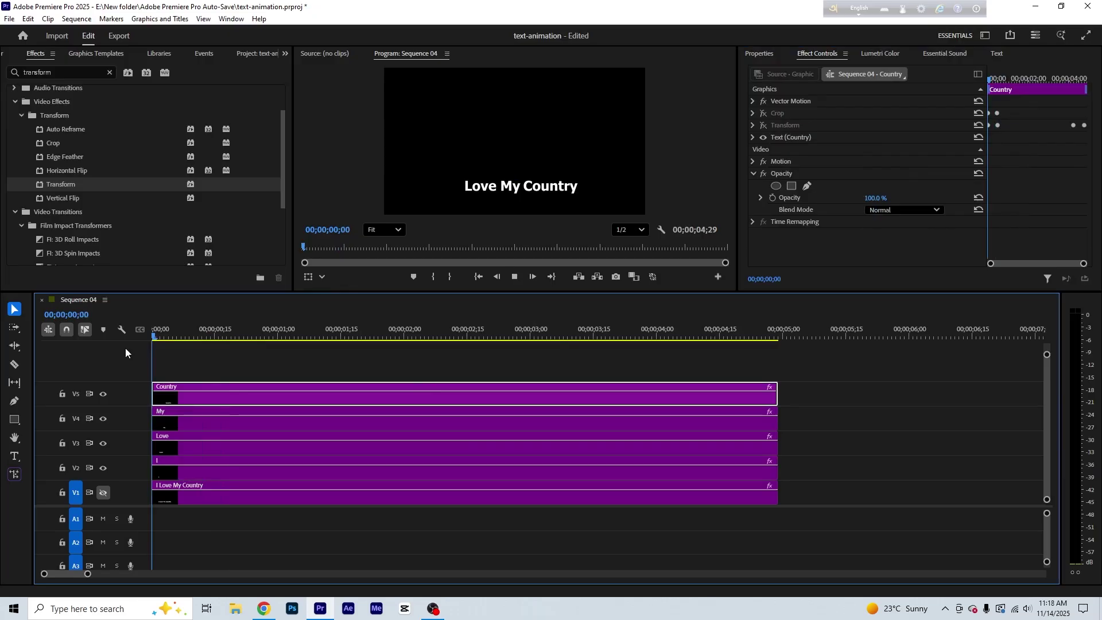
key("space")
key("Home")
key("space")
key("Home")
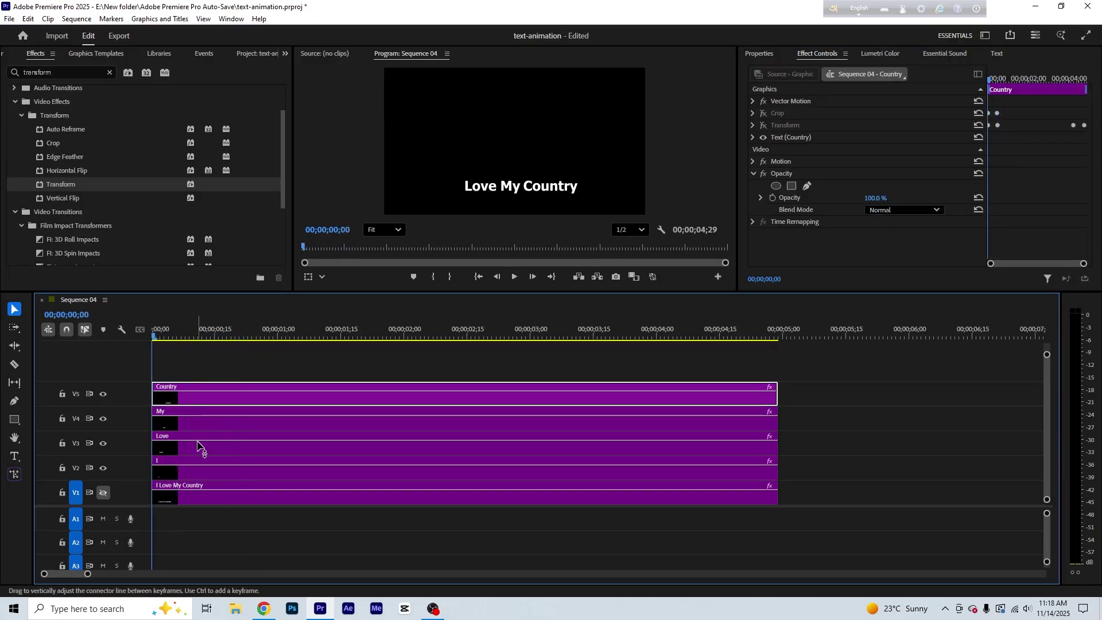
Copy the Transform effect of the "I" clip onto the "Love", "My" and "Country" clips and preview the result.
left_click(200, 459)
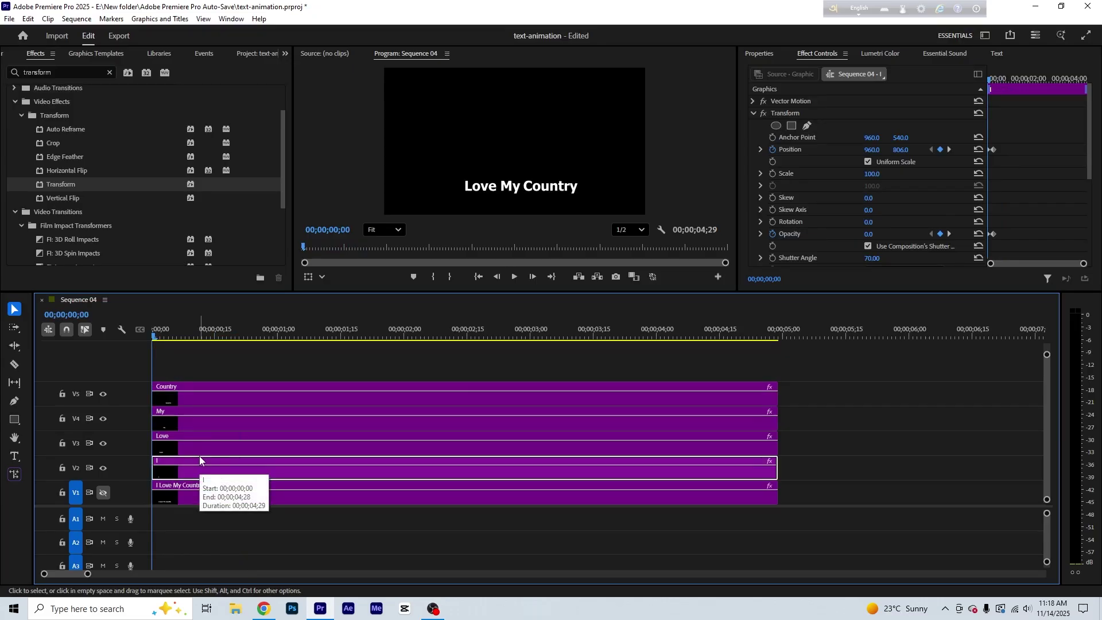
left_click(799, 115)
right_click(799, 115)
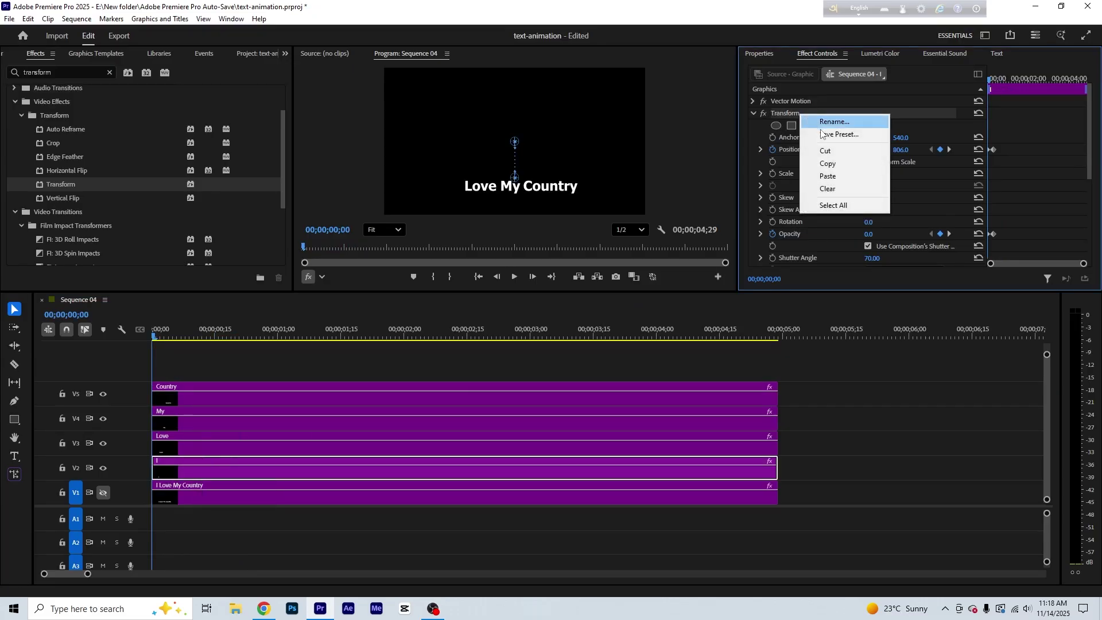
left_click(829, 165)
left_click_drag(878, 432, 763, 370)
key("space")
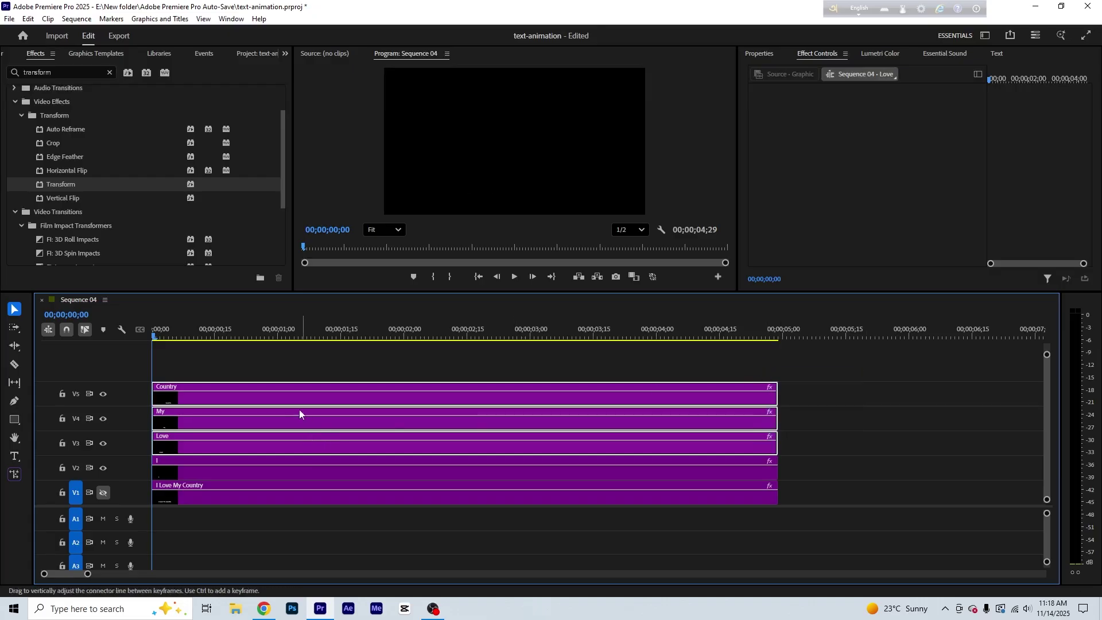
key("space")
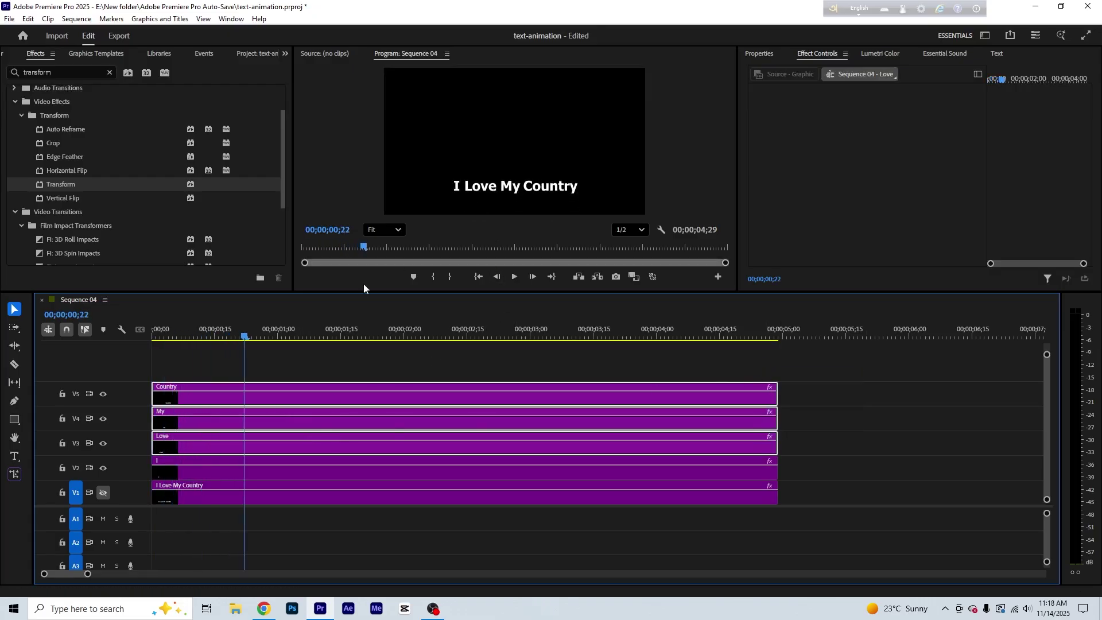
key("Home")
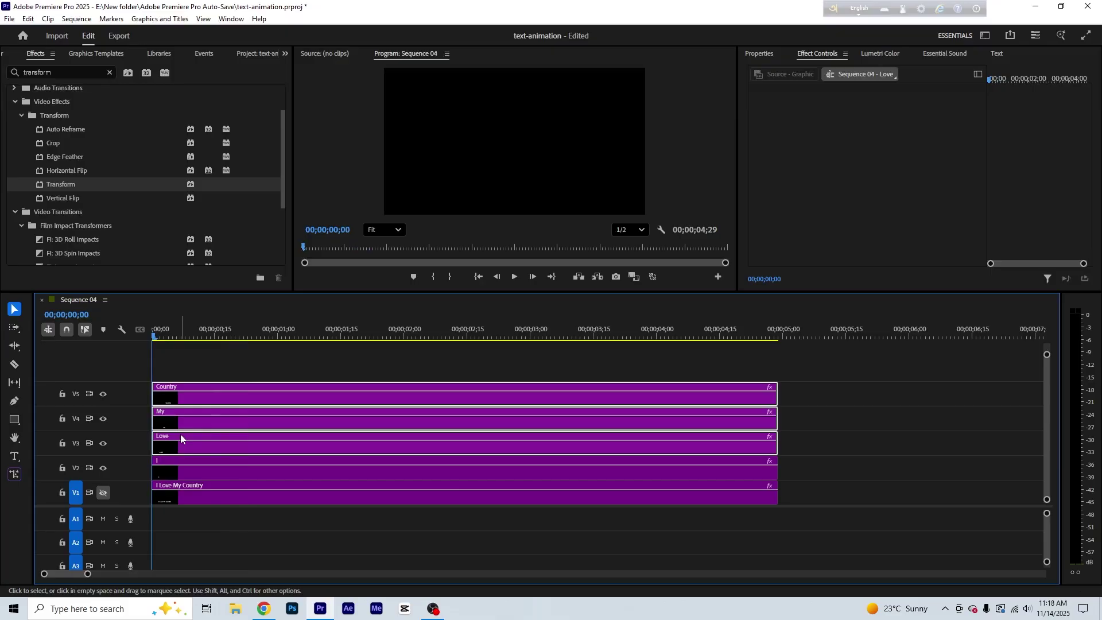
Stagger the "Love", "My" and "Country" clips to start about 5, 11 and 18 frames after the "I" clip.
left_click_drag(180, 434, 276, 392)
left_click(197, 423)
left_click(222, 387)
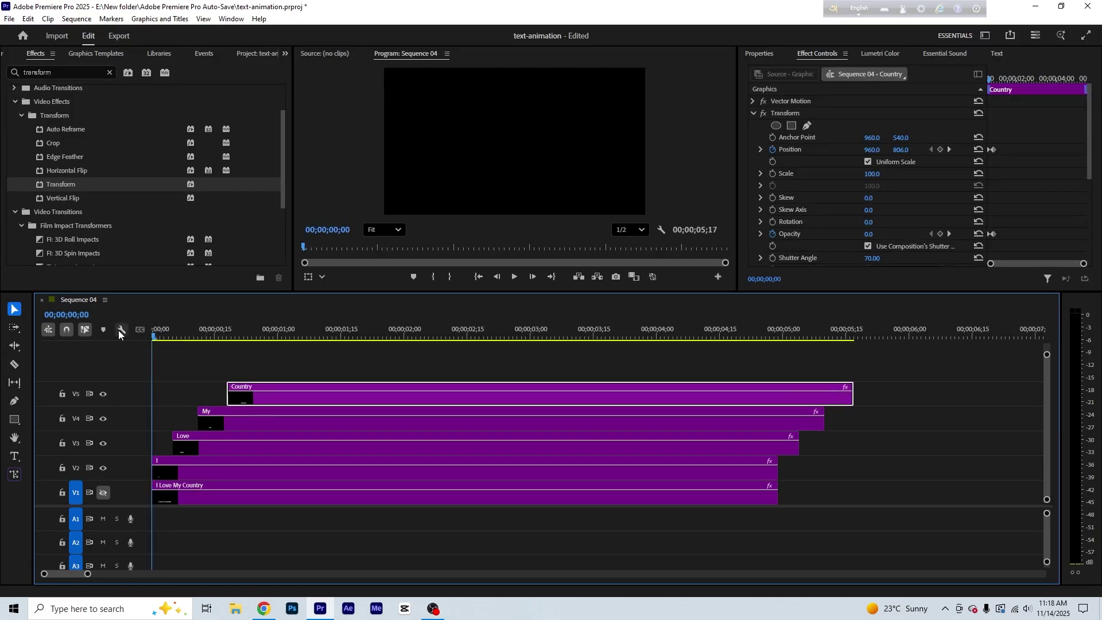
Play the staggered word-by-word animation from the start several times to review its timing.
key("space")
key("space")
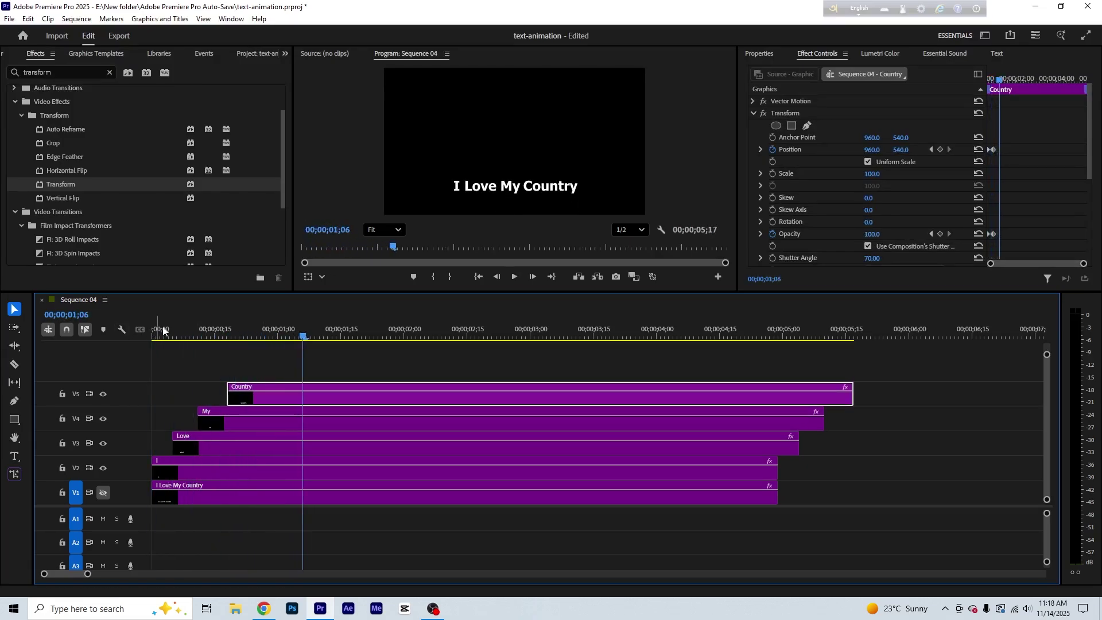
key("Home")
key("space")
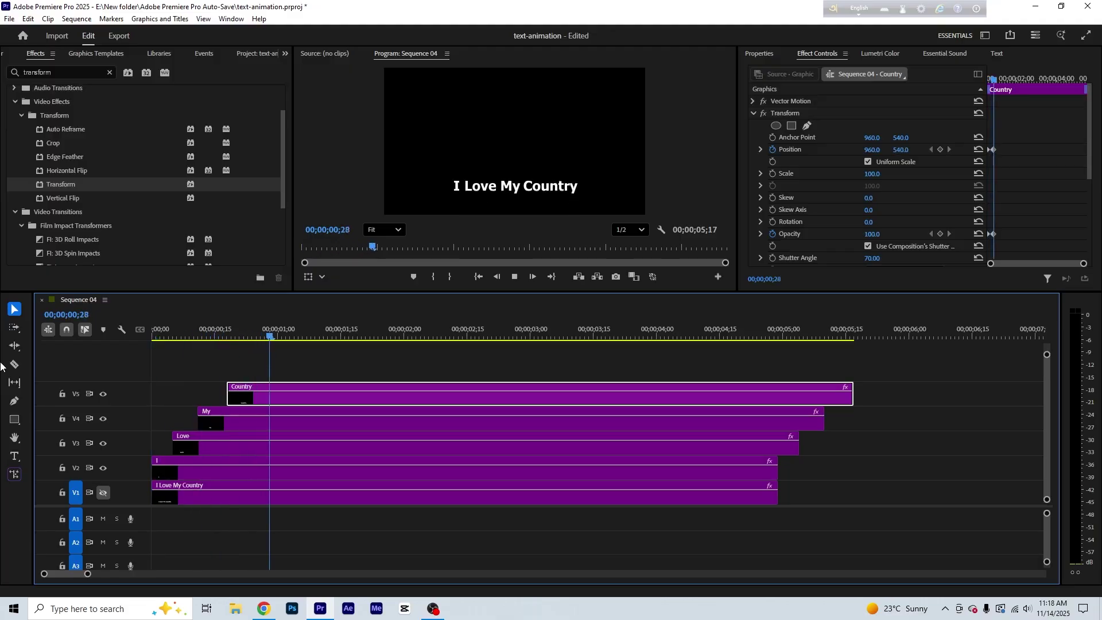
key("space")
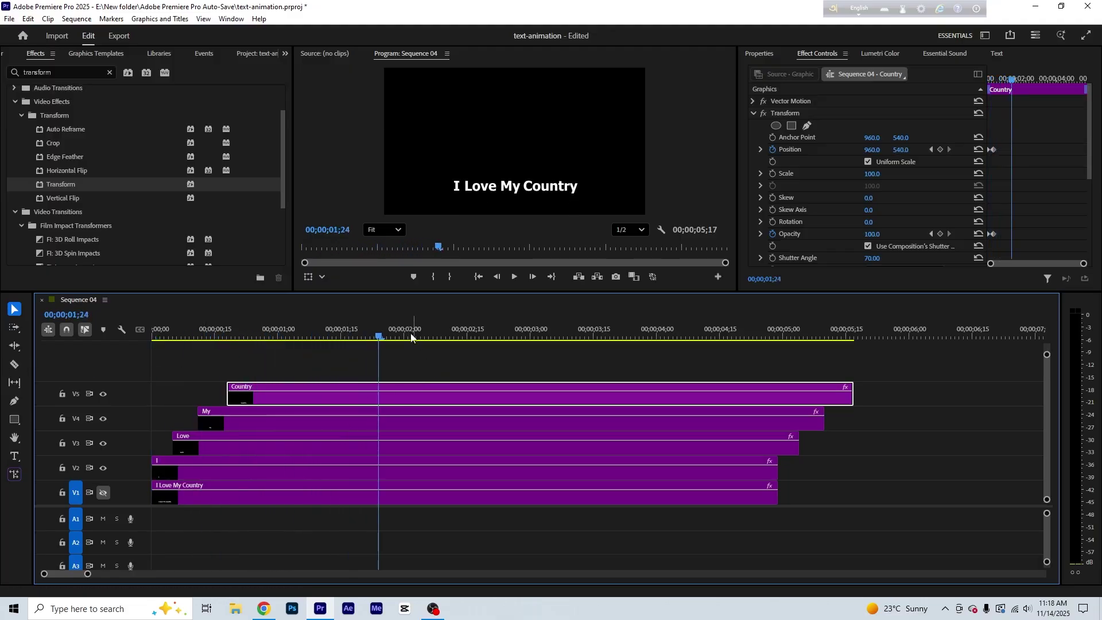
key("Home")
key("space")
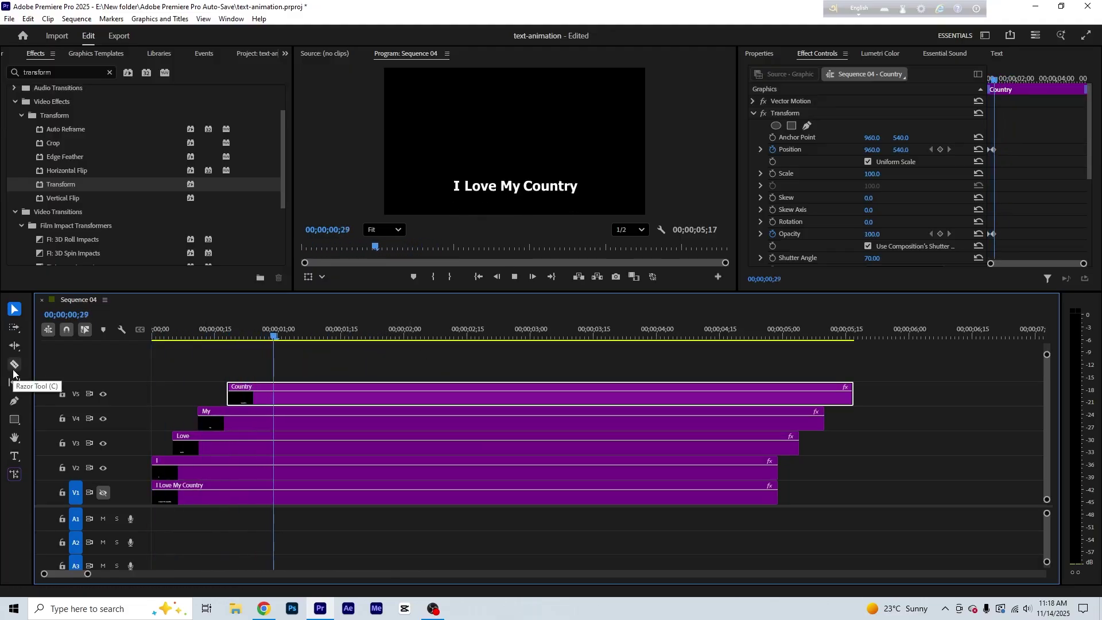
key("space")
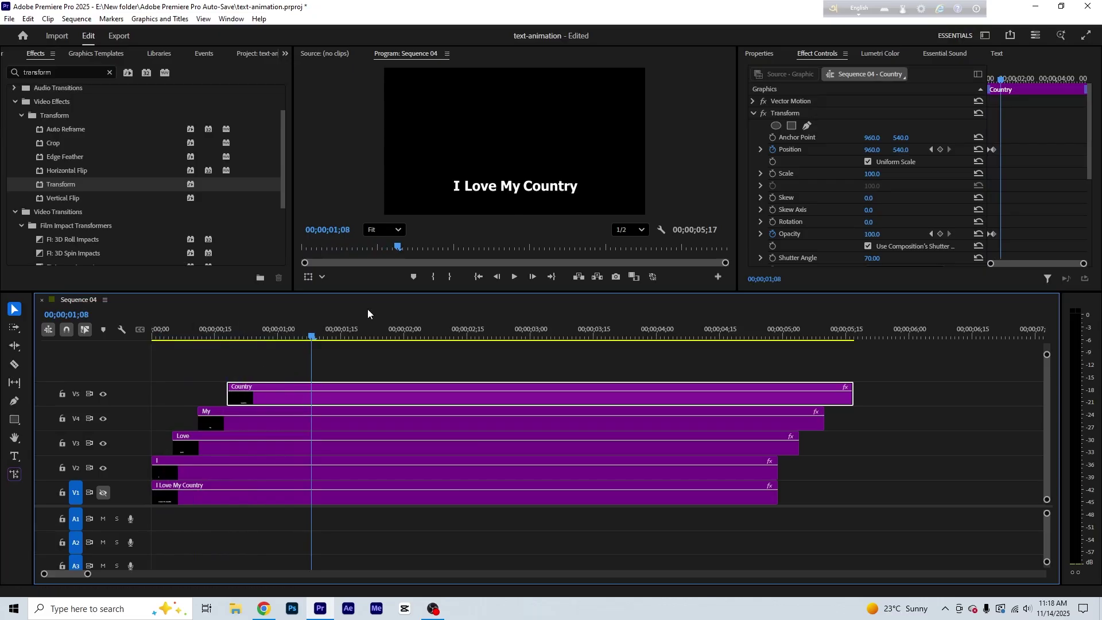
left_click(1055, 226)
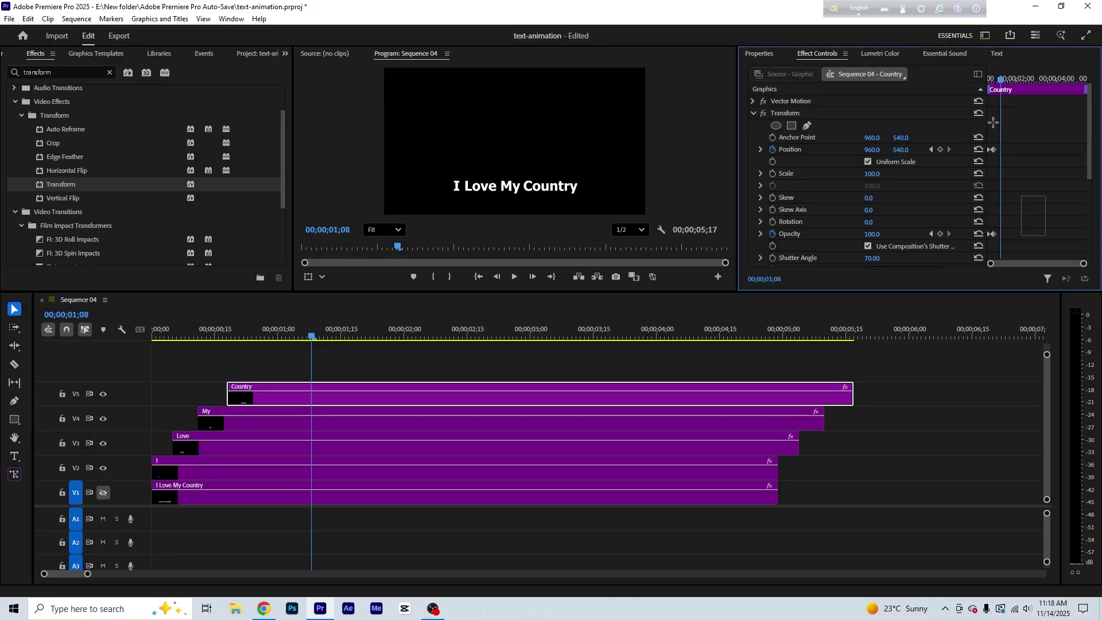
left_click(333, 368)
key("Home")
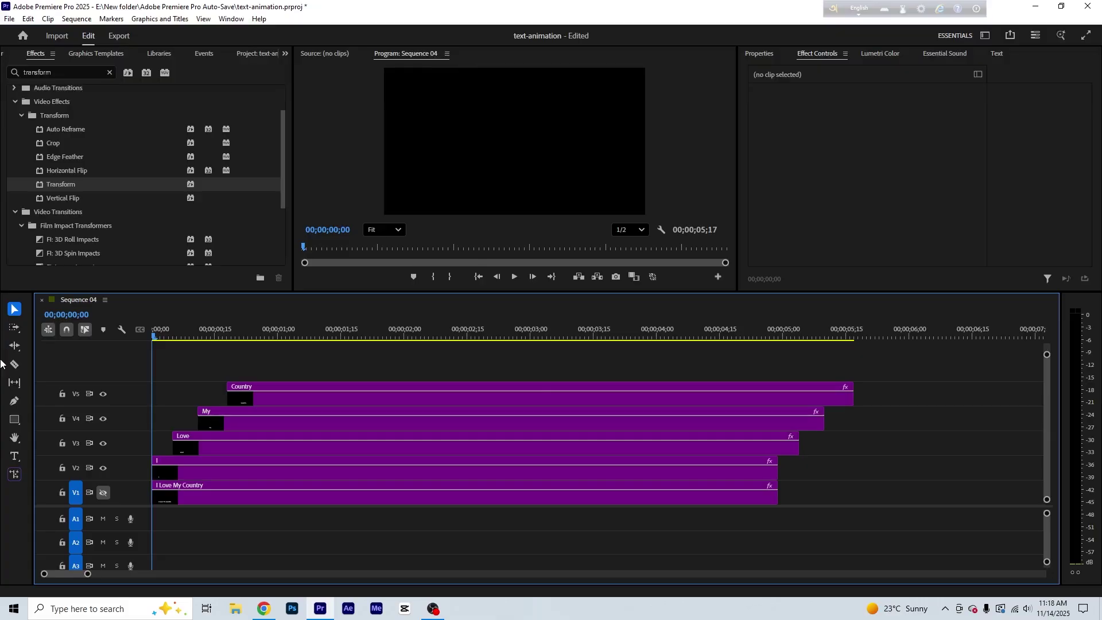
left_click_drag(167, 337, 353, 397)
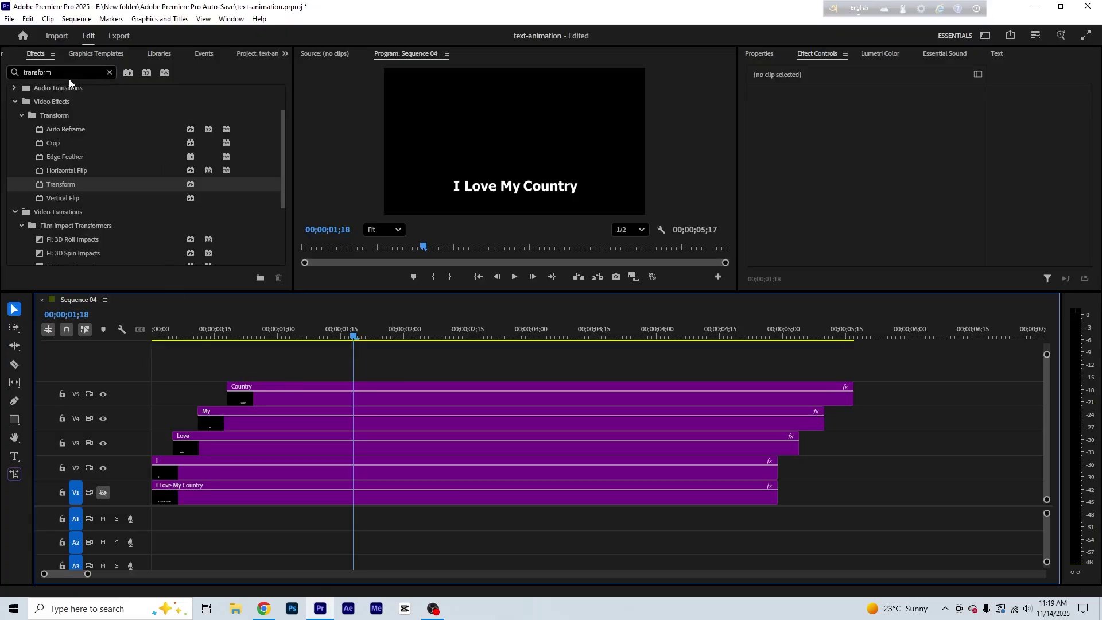
Clear the effects search and add a "Bangladesh" text in the empty part of the sequence at 00;00;06;12.
left_click(109, 73)
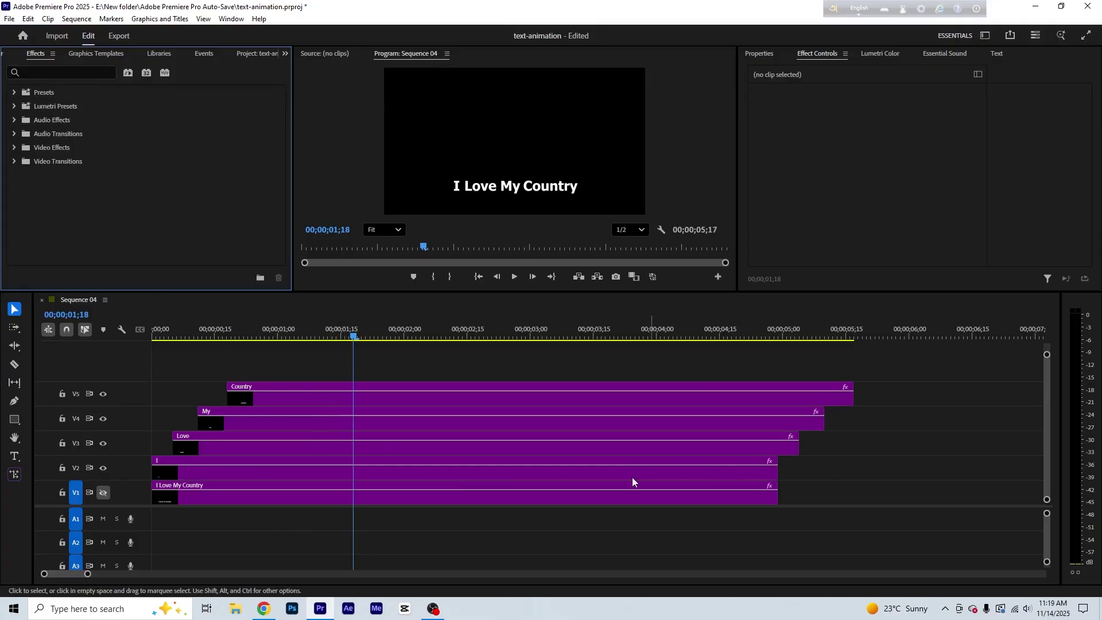
left_click_drag(373, 348, 683, 407)
left_click(14, 456)
left_click(498, 186)
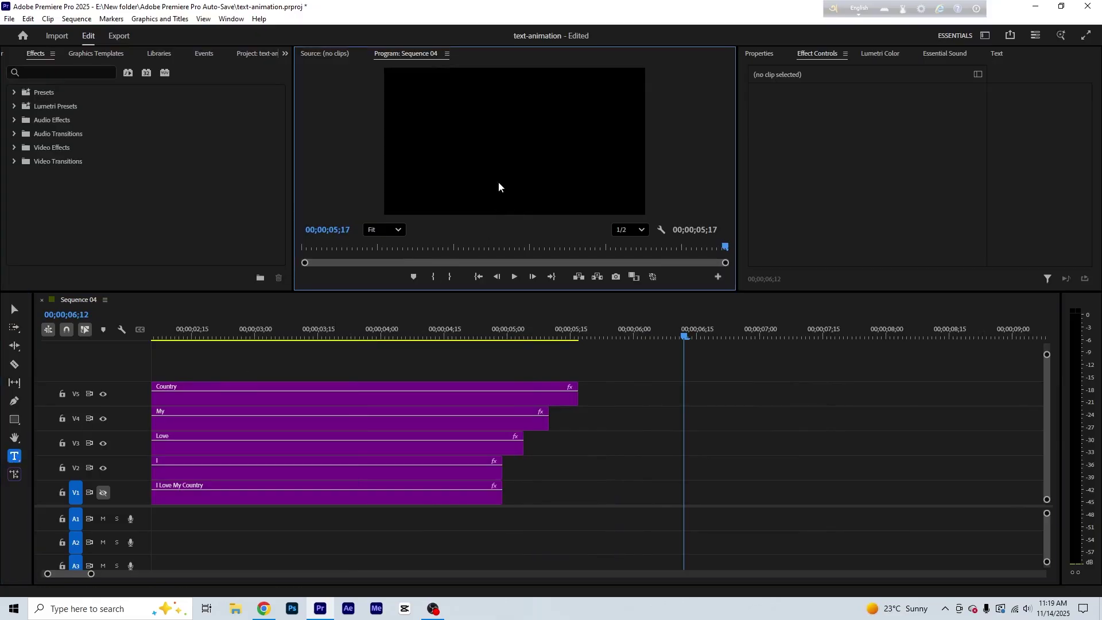
left_click(499, 181)
type("gl")
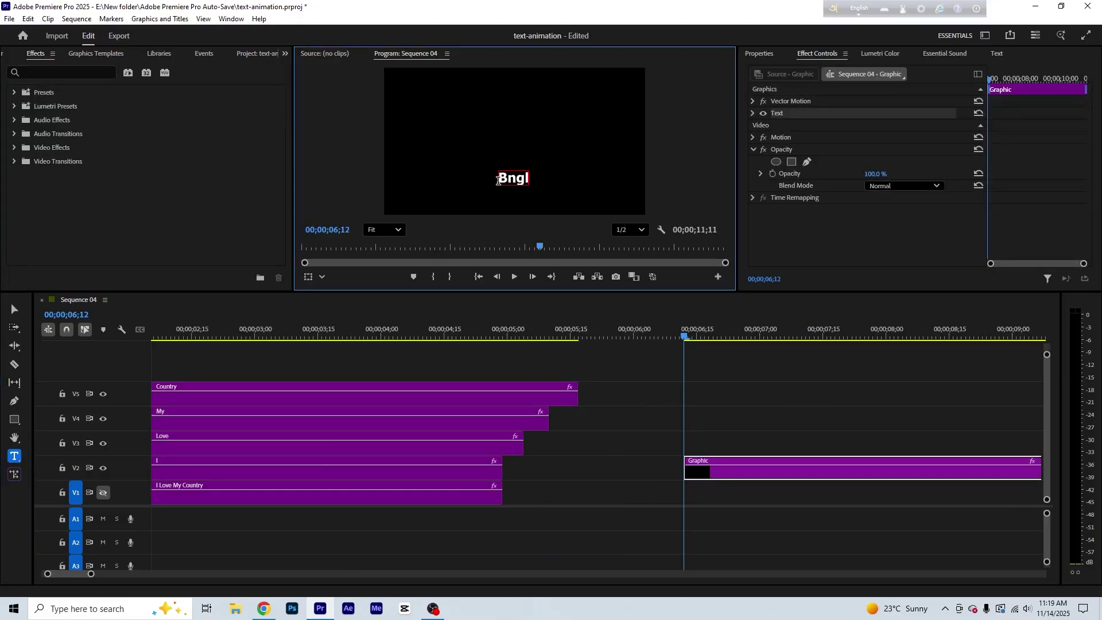
key("BackSpace")
key("BackSpace")
type("angladesh")
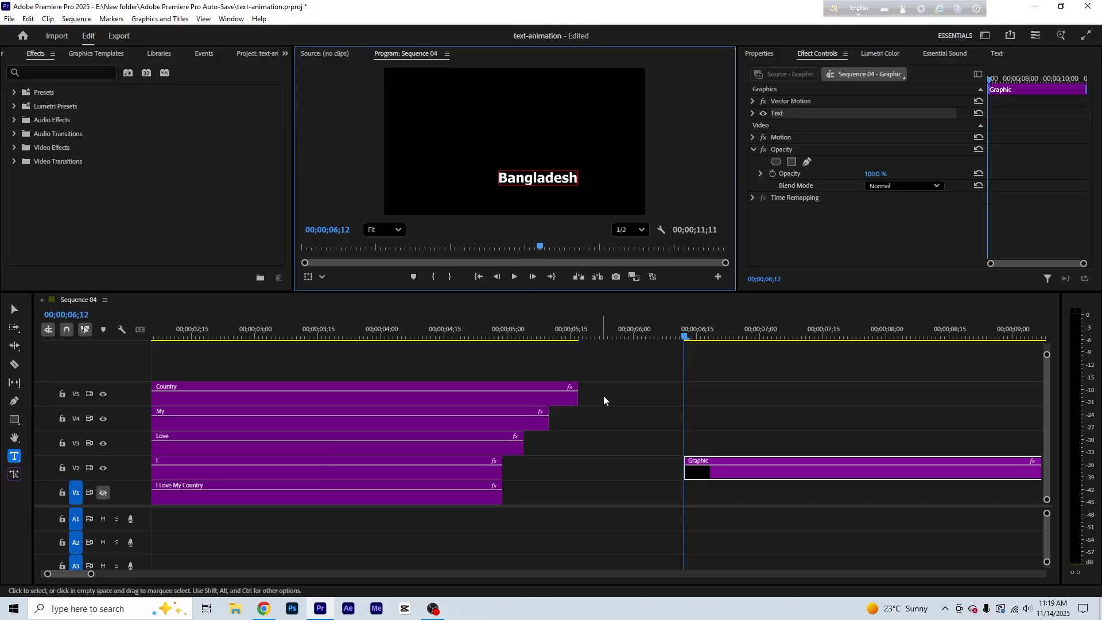
Move the "Bangladesh" text to the lower centre of the frame and deselect its clip.
left_click(710, 448)
left_click(726, 462)
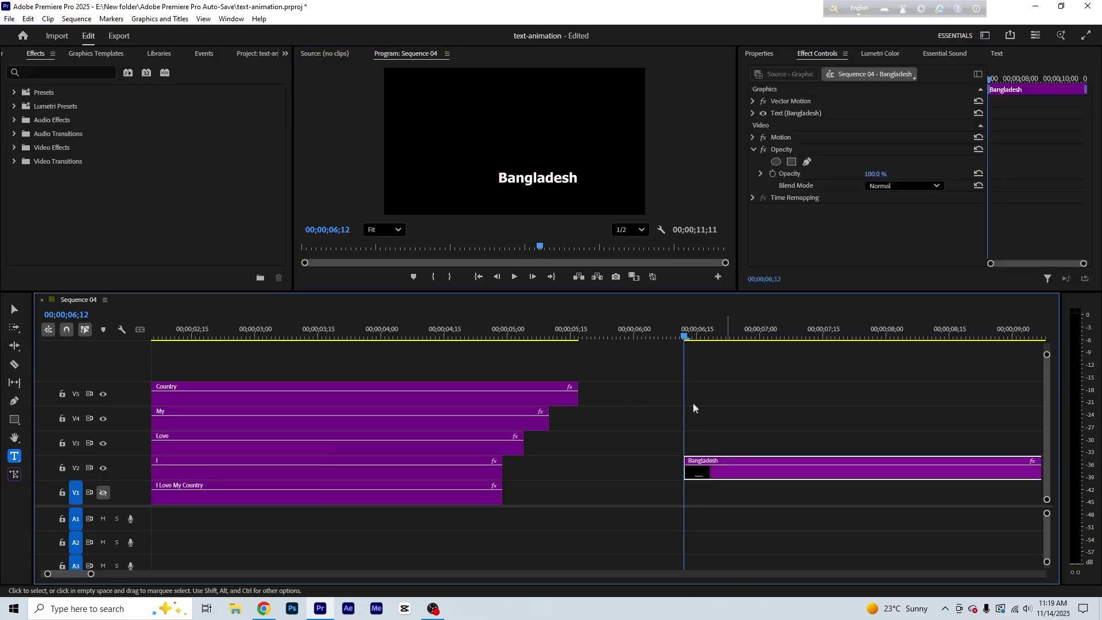
left_click(14, 308)
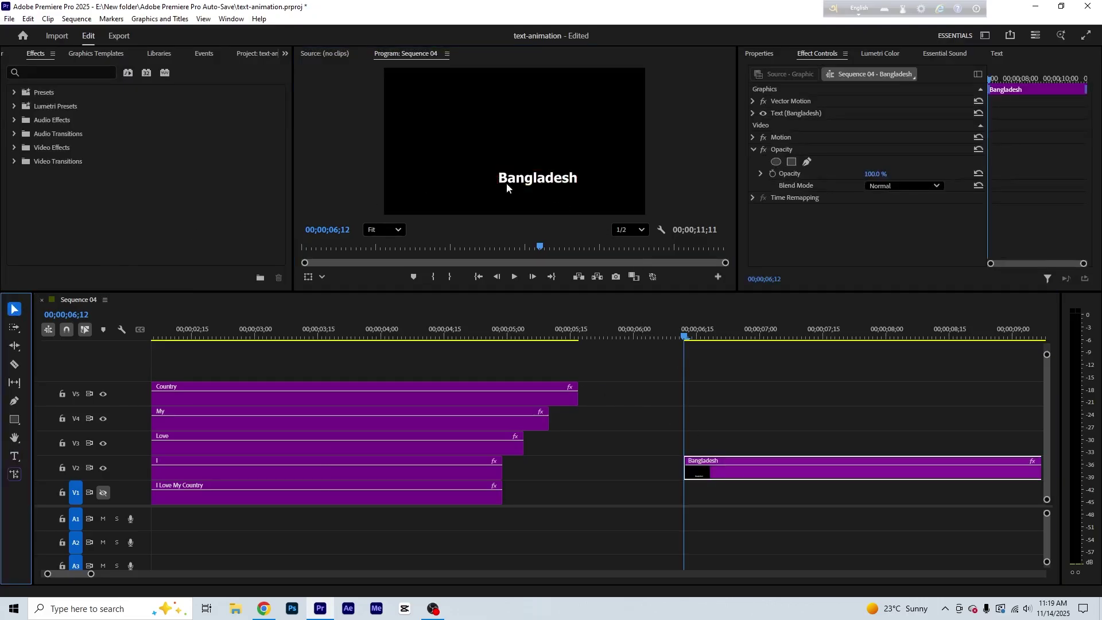
left_click_drag(555, 180, 529, 191)
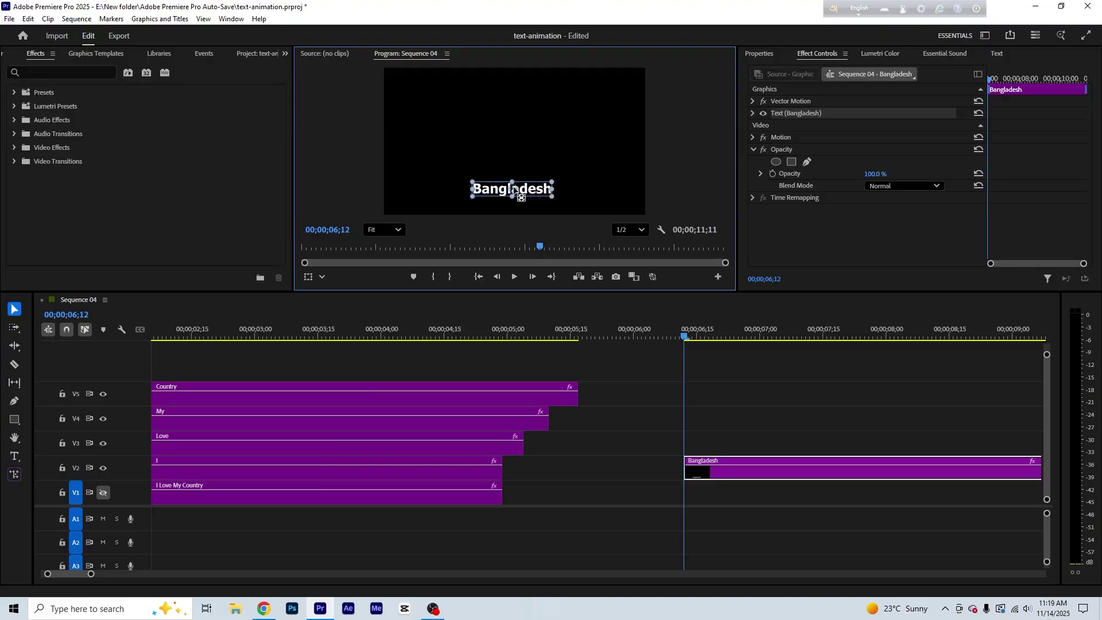
left_click(830, 408)
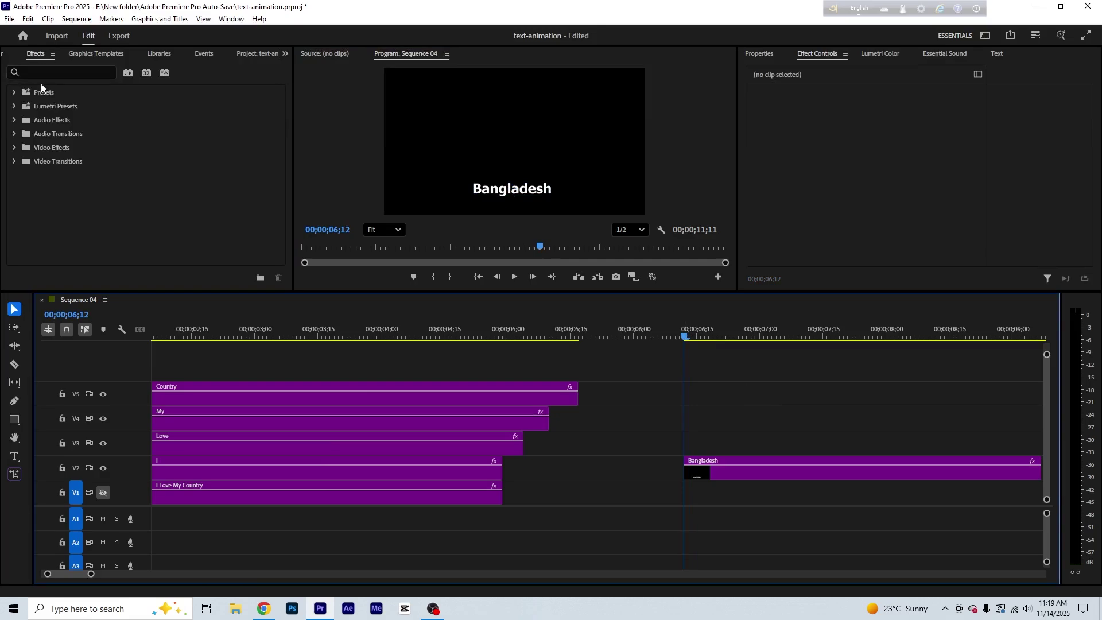
Try the Mosaic In preset from the Mosaics presets on the "Bangladesh" clip and preview the animation.
left_click(14, 92)
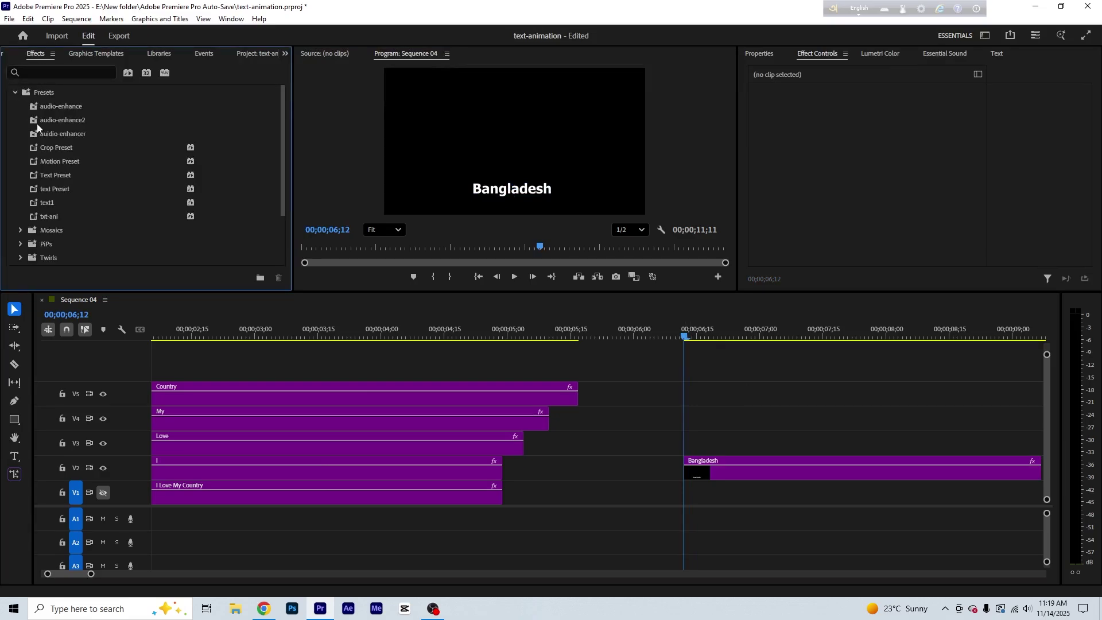
scroll(78, 146, "down", 2)
scroll(78, 145, "up", 2)
scroll(60, 174, "down", 3)
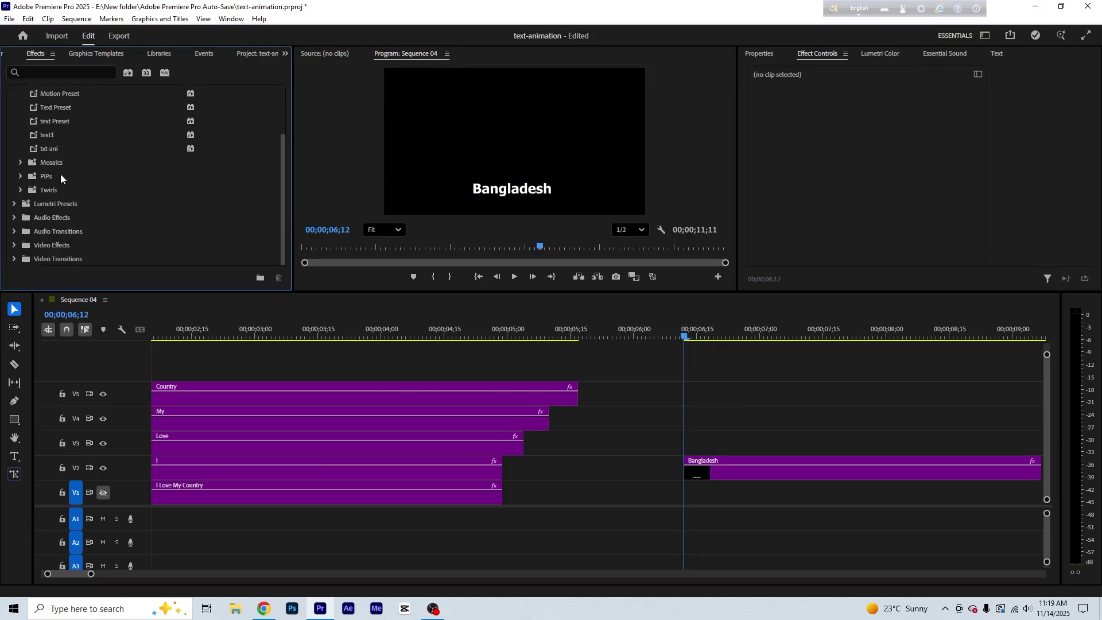
left_click(20, 162)
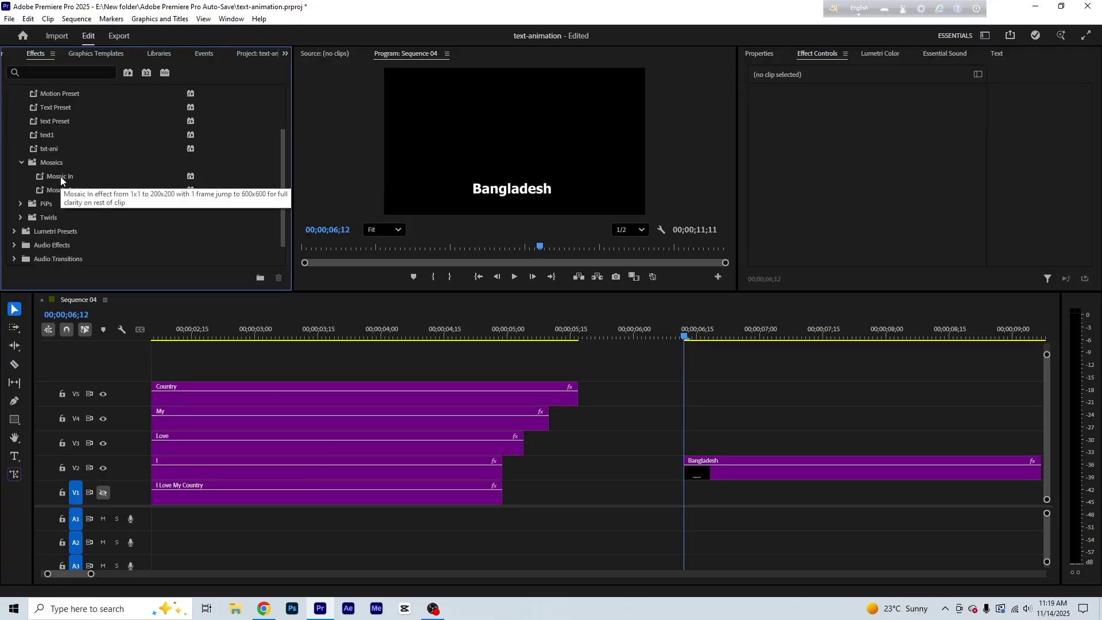
left_click_drag(60, 176, 692, 472)
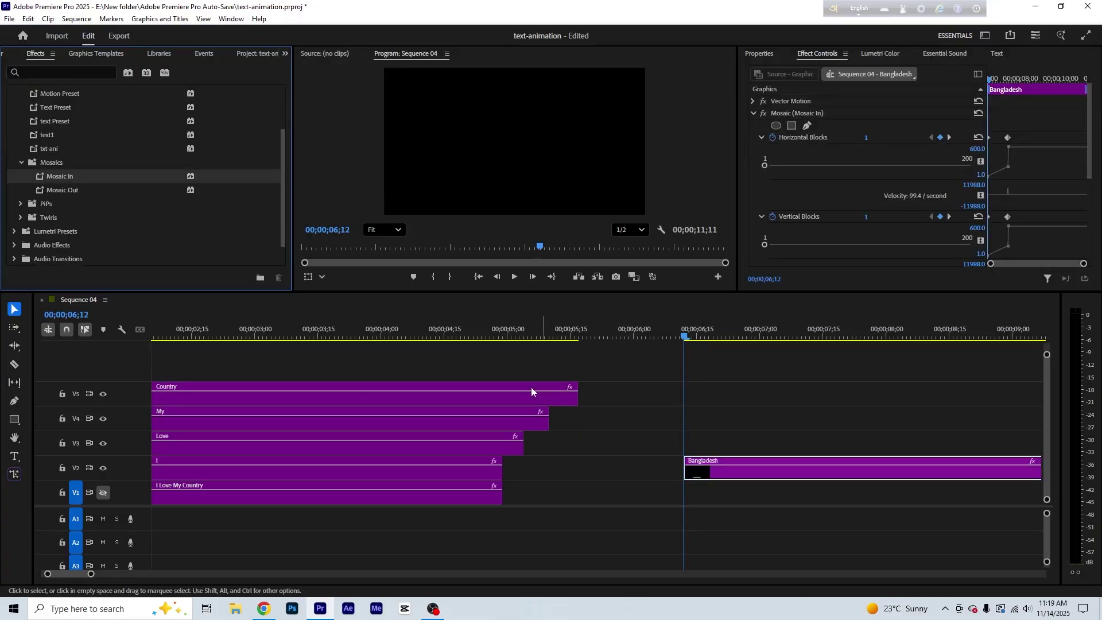
key("space")
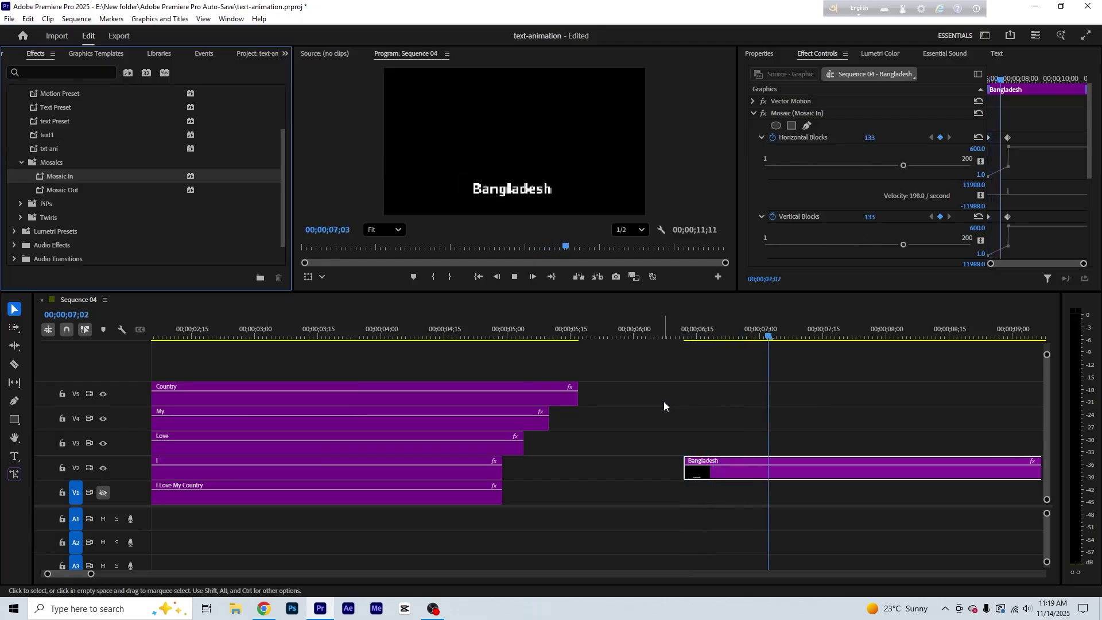
left_click(765, 337)
left_click_drag(768, 357, 830, 381)
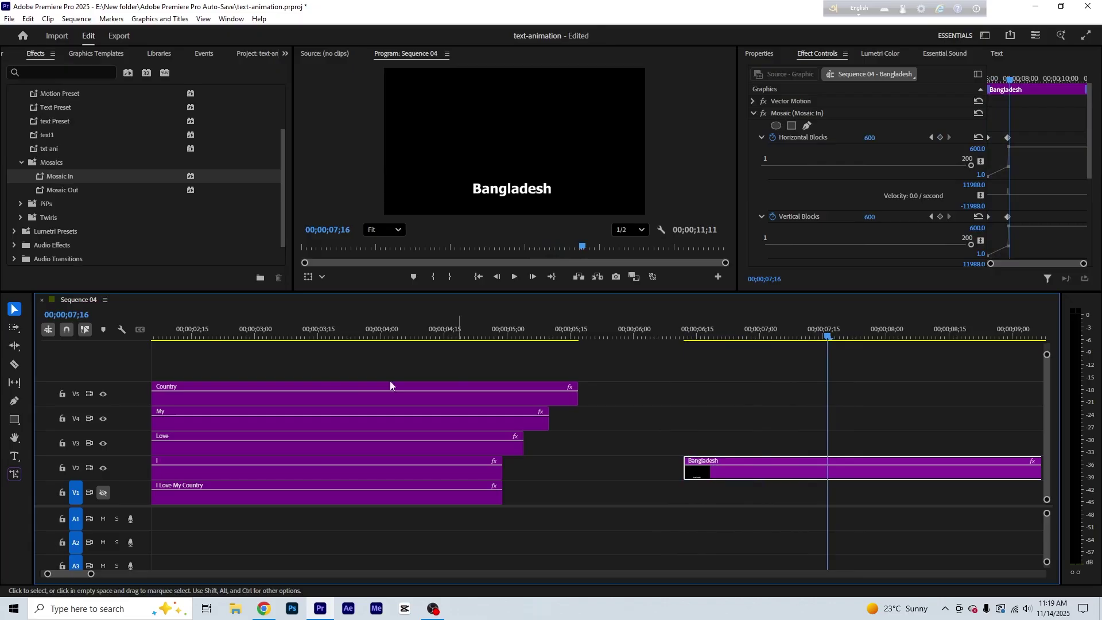
Look through the PiPs and Twirls presets and undo the Mosaic In preset on the "Bangladesh" clip.
left_click(20, 203)
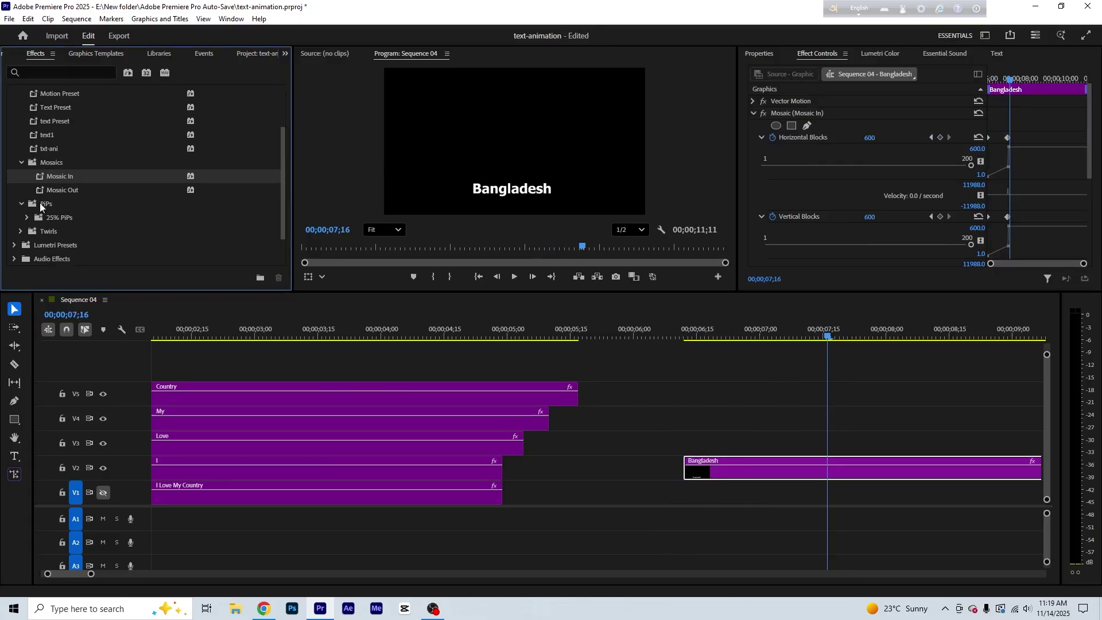
scroll(21, 210, "down", 1)
left_click(21, 209)
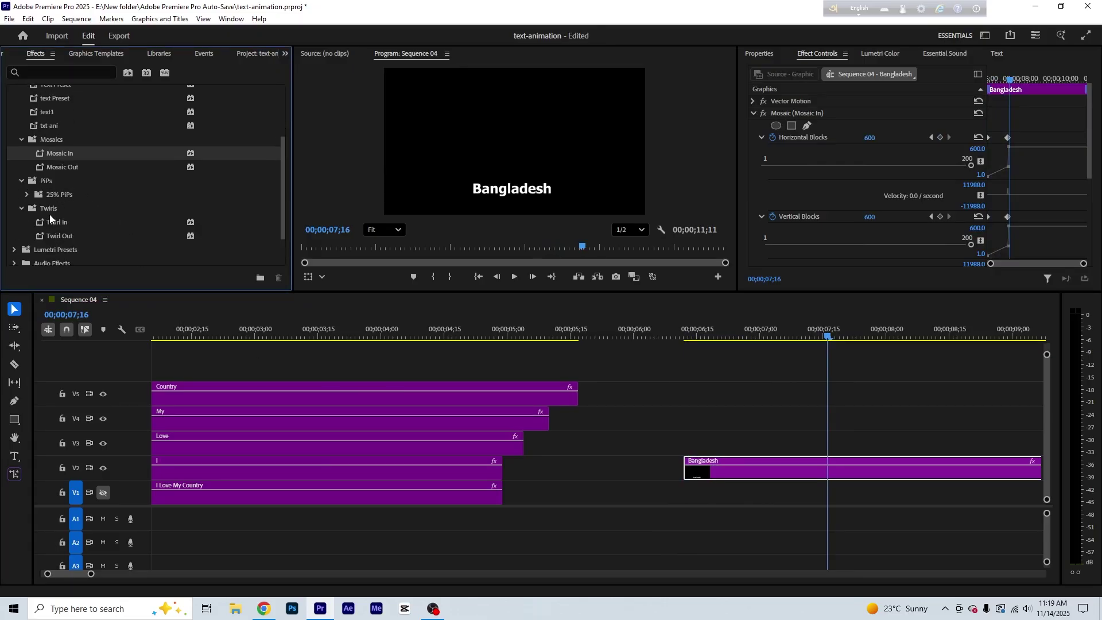
scroll(49, 213, "down", 2)
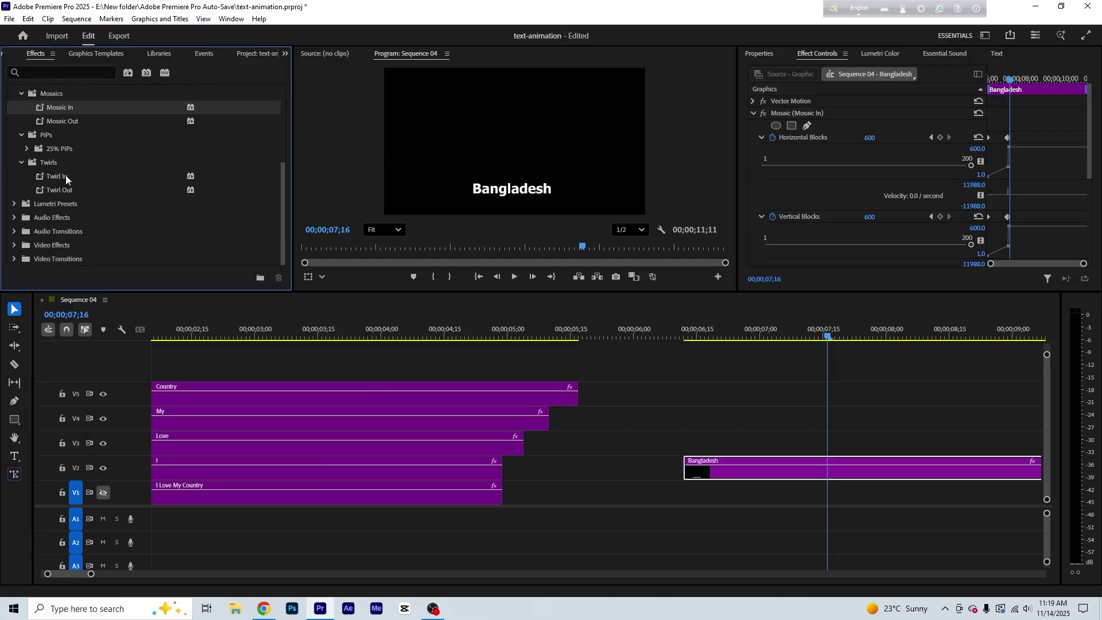
scroll(65, 174, "up", 2)
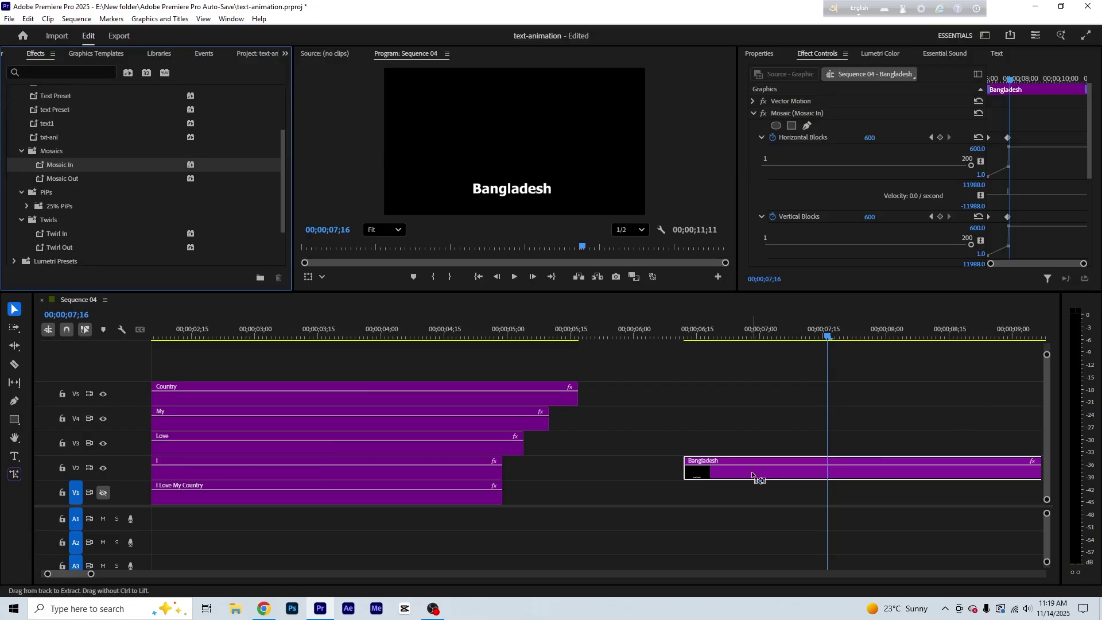
key("ctrl+z")
Browse the video transitions, examining what the Slide, Iris and Wipe groups offer.
scroll(85, 230, "down", 2)
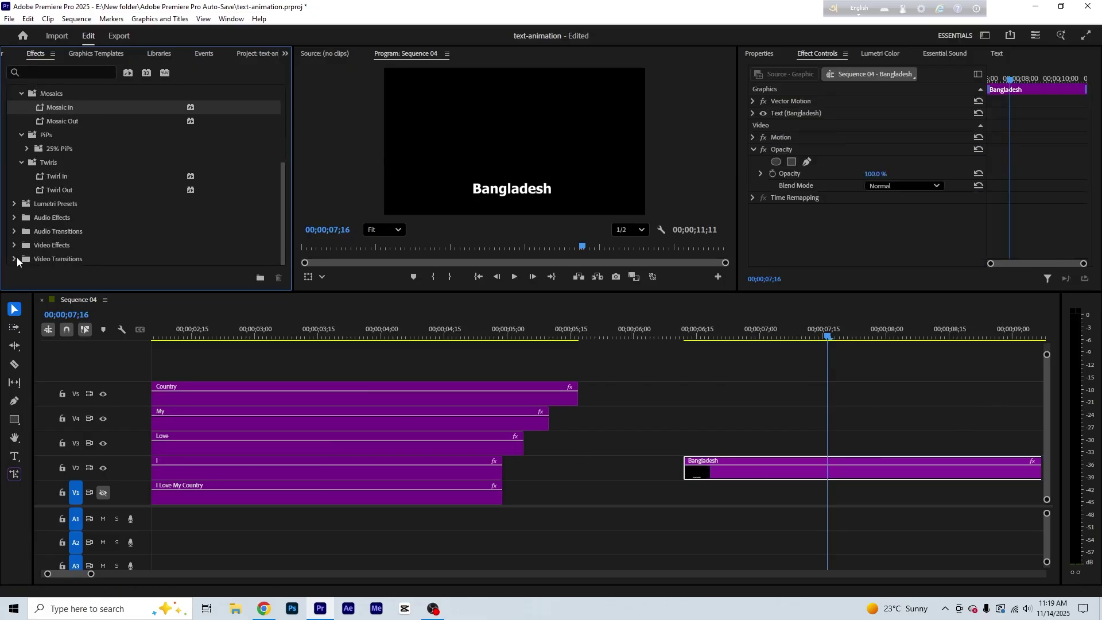
left_click(15, 258)
scroll(126, 212, "down", 2)
scroll(126, 215, "down", 4)
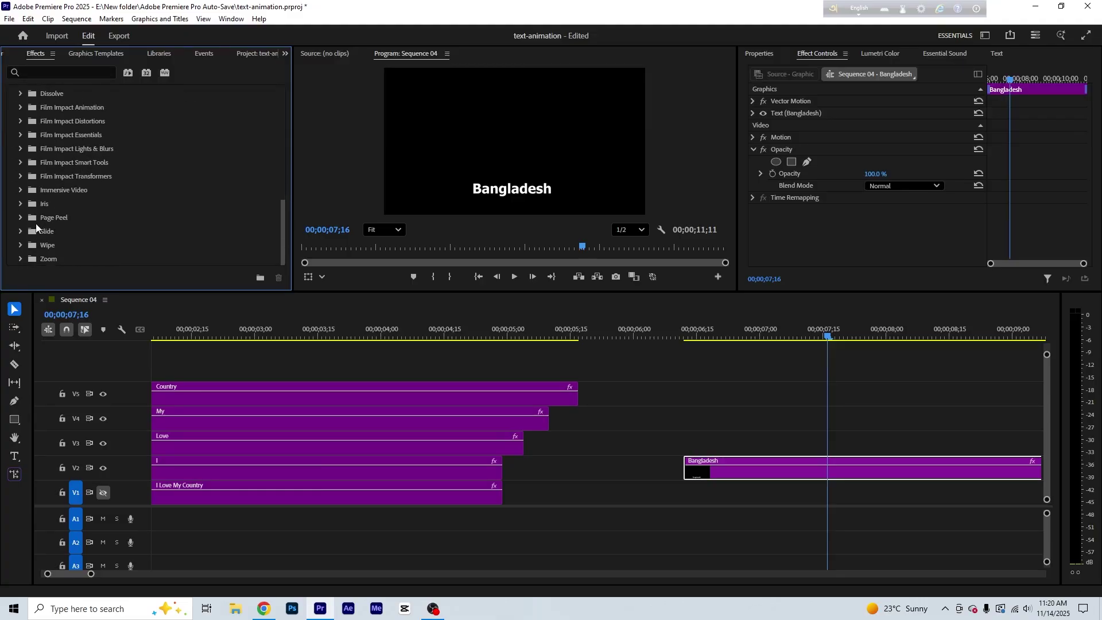
left_click(16, 233)
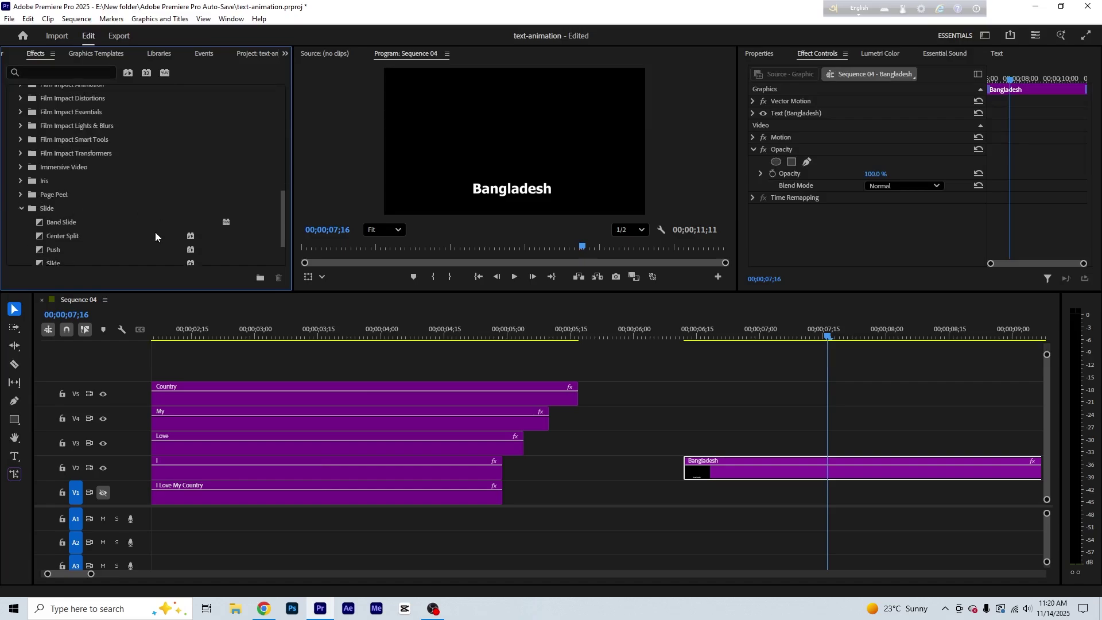
scroll(39, 219, "down", 2)
scroll(57, 217, "down", 1)
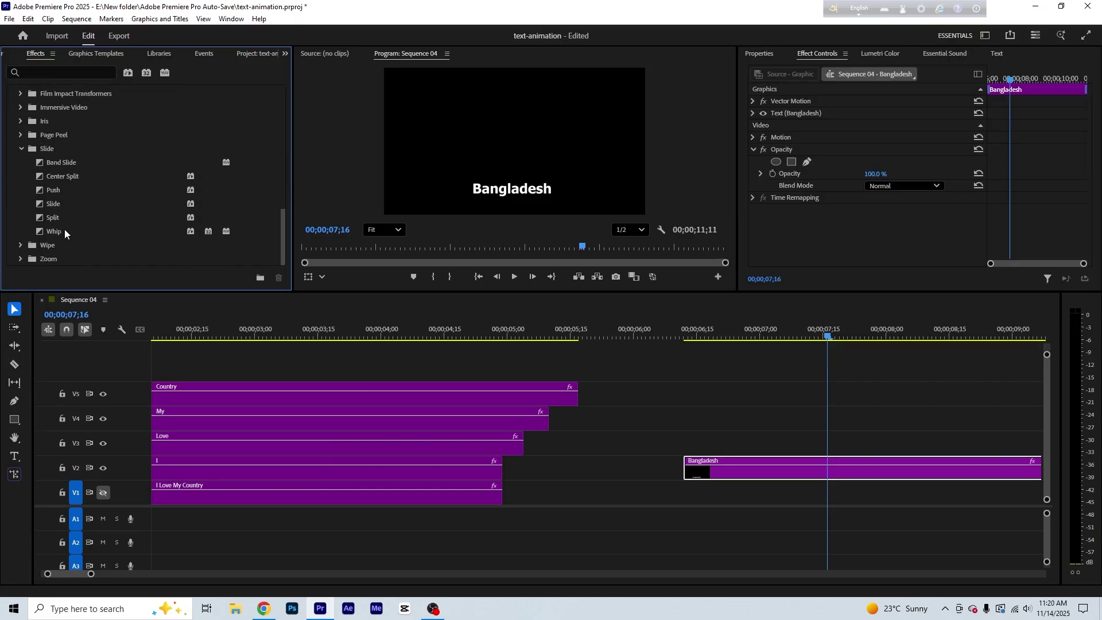
scroll(61, 183, "up", 1)
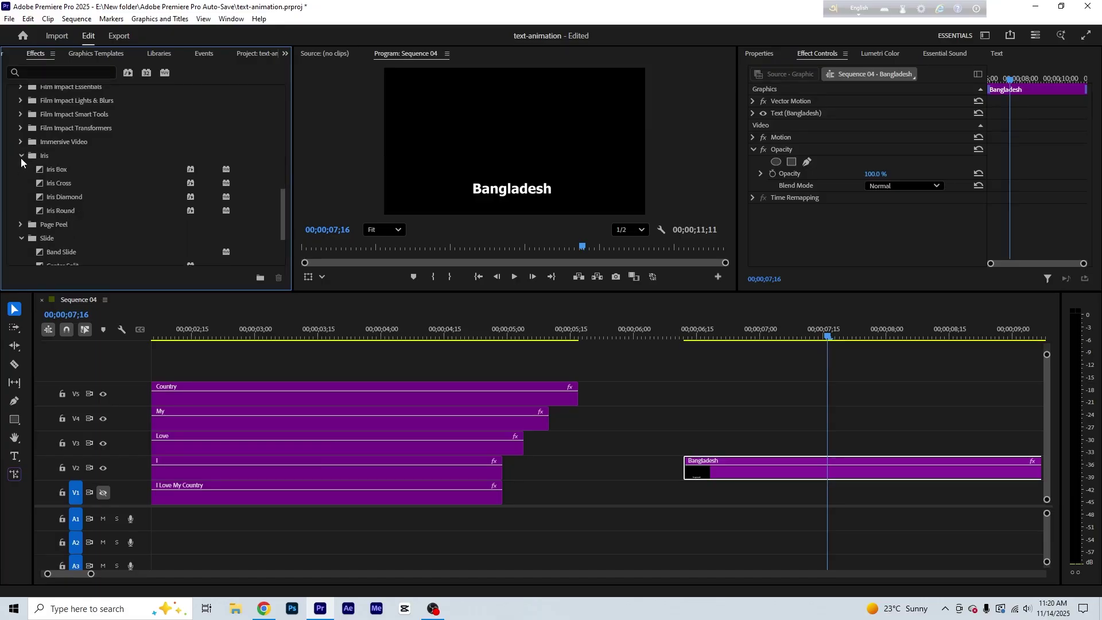
scroll(57, 175, "down", 1)
left_click(21, 245)
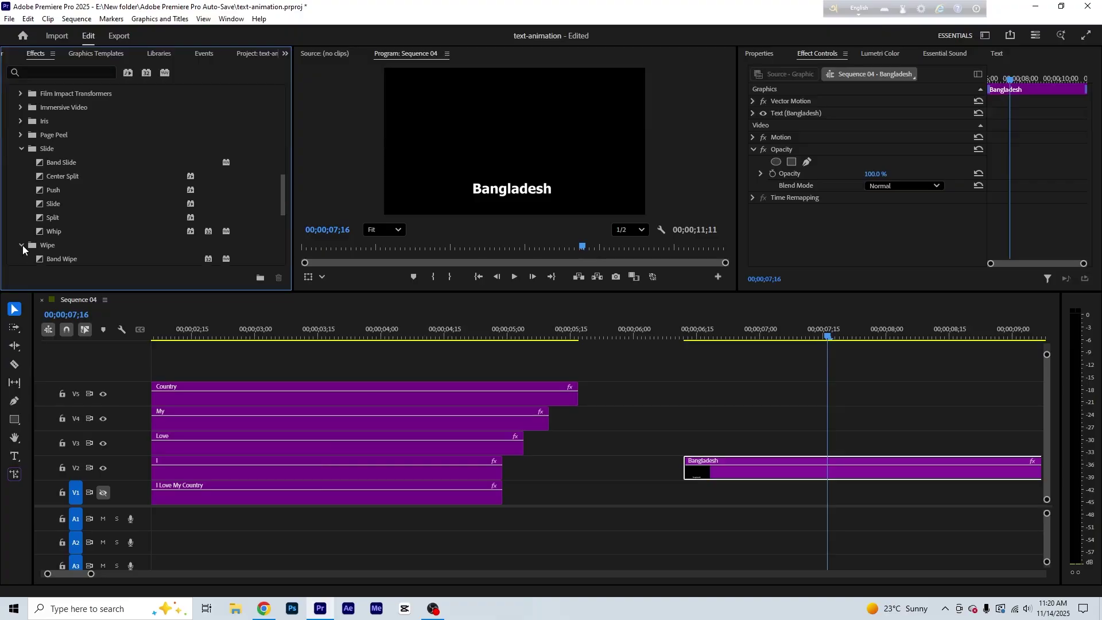
scroll(88, 230, "down", 2)
scroll(87, 229, "up", 2)
scroll(87, 229, "up", 2)
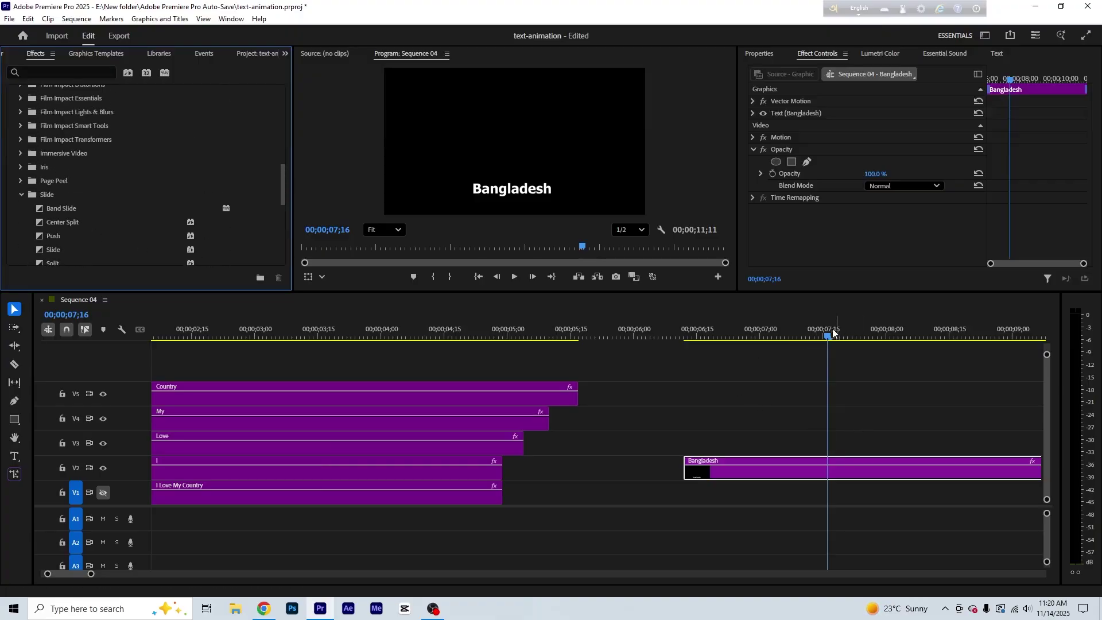
Try the VR Light Rays transition at the start of the "Bangladesh" clip and preview it.
mouse_move(711, 366)
left_mouse_down()
mouse_move(678, 370)
mouse_move(694, 370)
left_mouse_up()
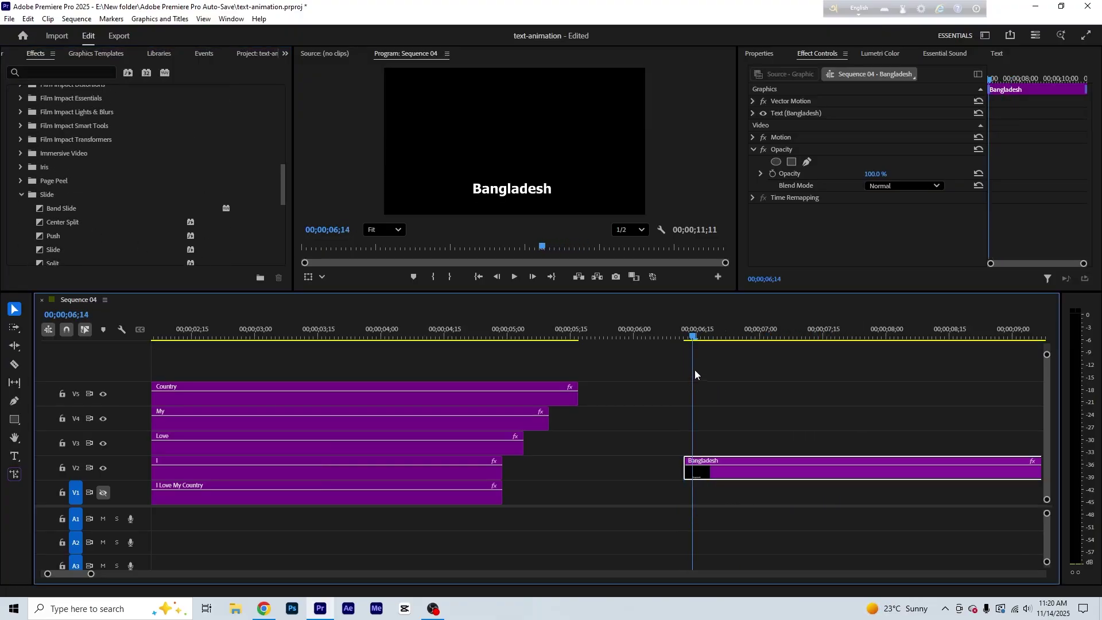
left_click(19, 154)
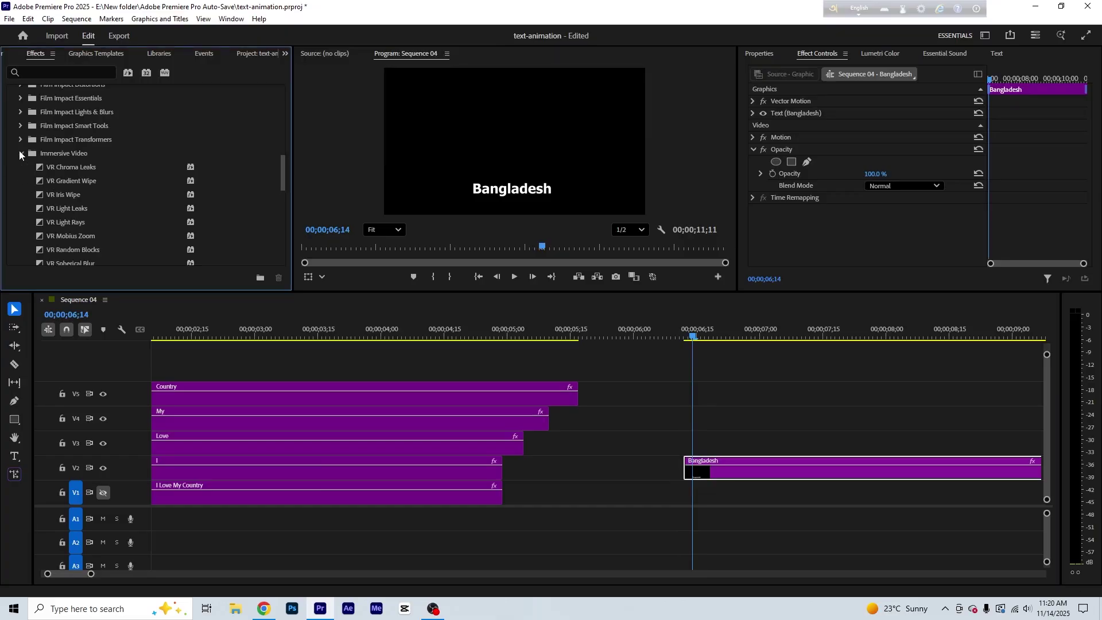
scroll(50, 169, "down", 1)
left_click_drag(57, 188, 613, 412)
left_click_drag(676, 464, 680, 466)
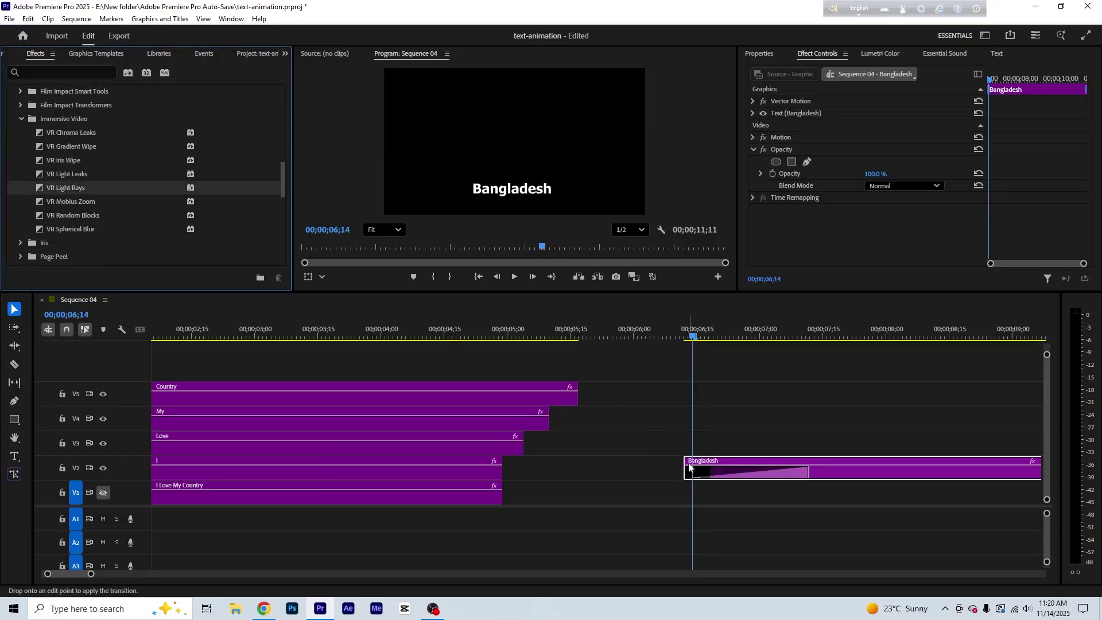
left_click(675, 340)
key("space")
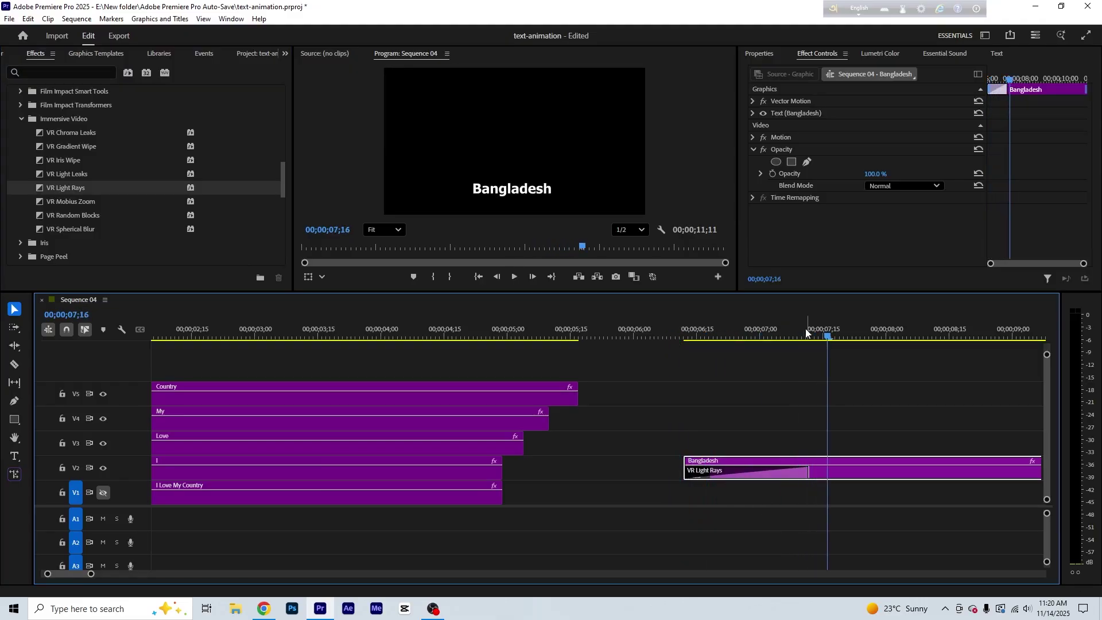
left_click_drag(804, 330, 771, 366)
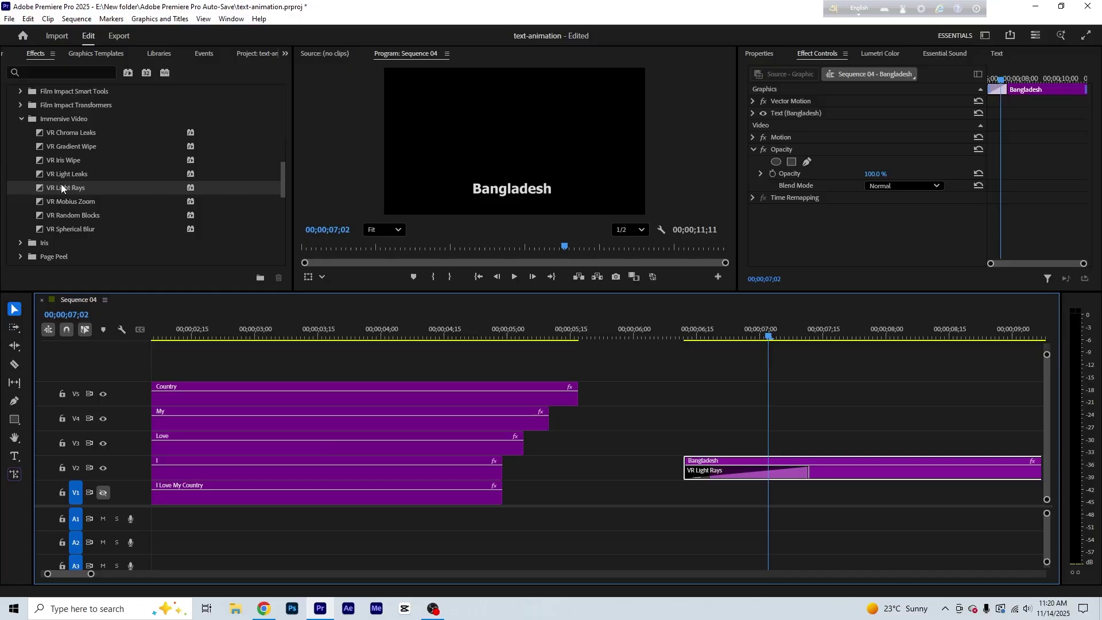
Show the Iris transitions and undo the VR Light Rays transition on the "Bangladesh" clip.
scroll(61, 184, "down", 4)
left_click(22, 118)
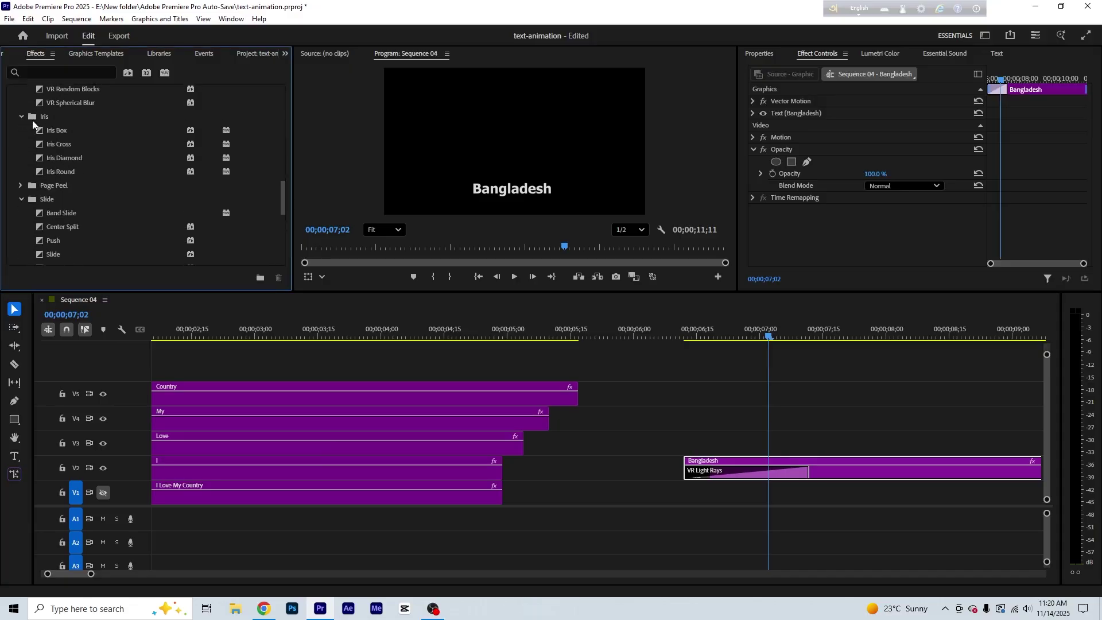
key("ctrl+z")
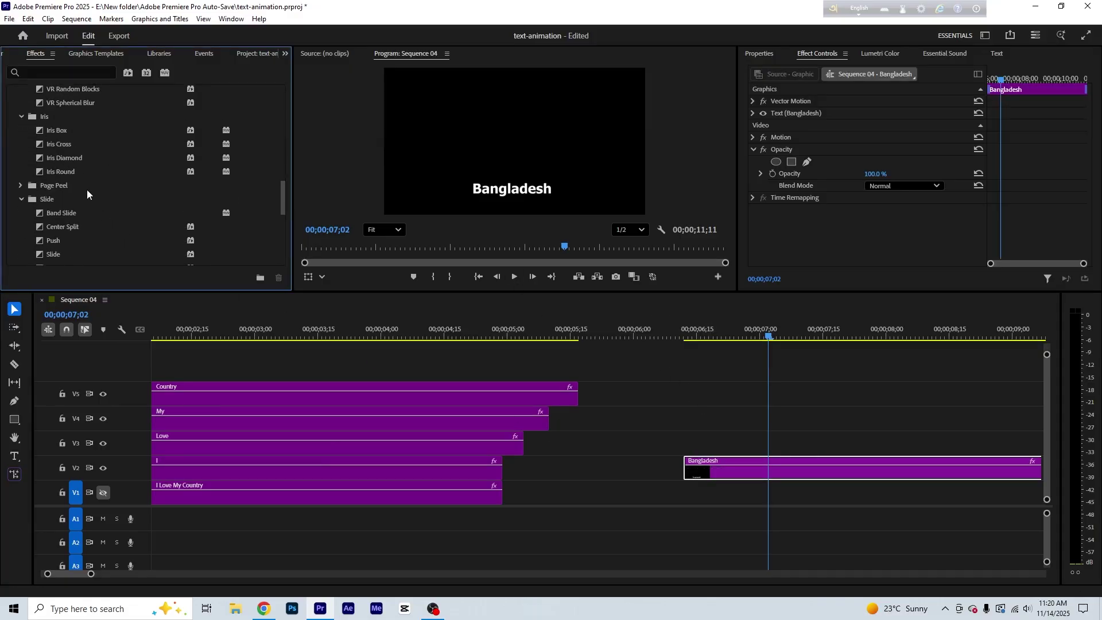
Try to apply the Iris Cross and Slide transitions to the start of the "Bangladesh" clip.
left_click(63, 143)
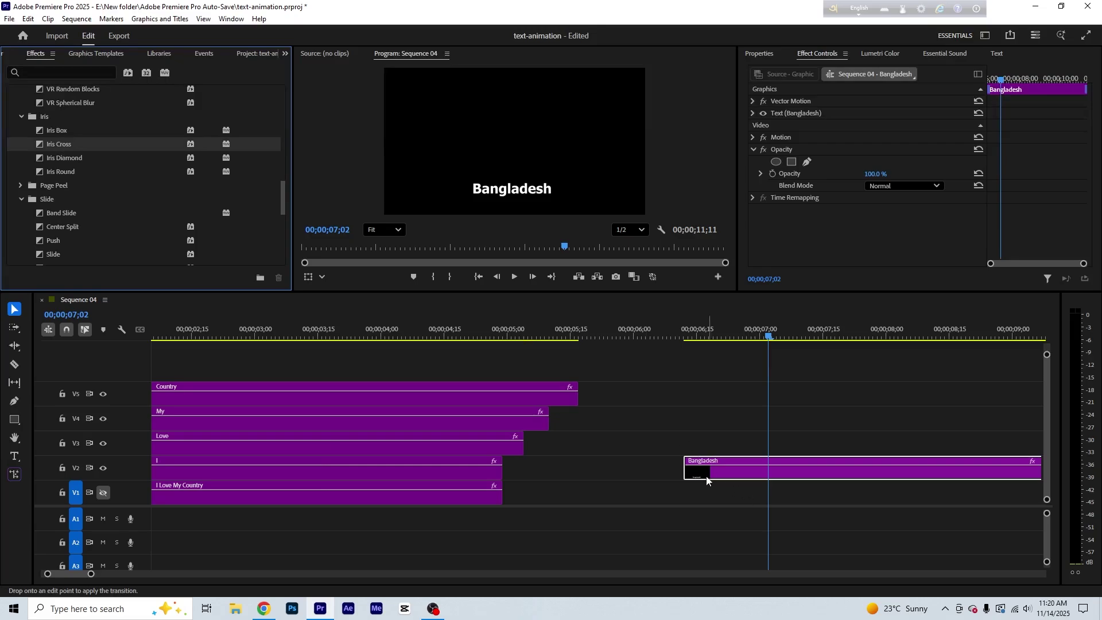
scroll(82, 168, "down", 4)
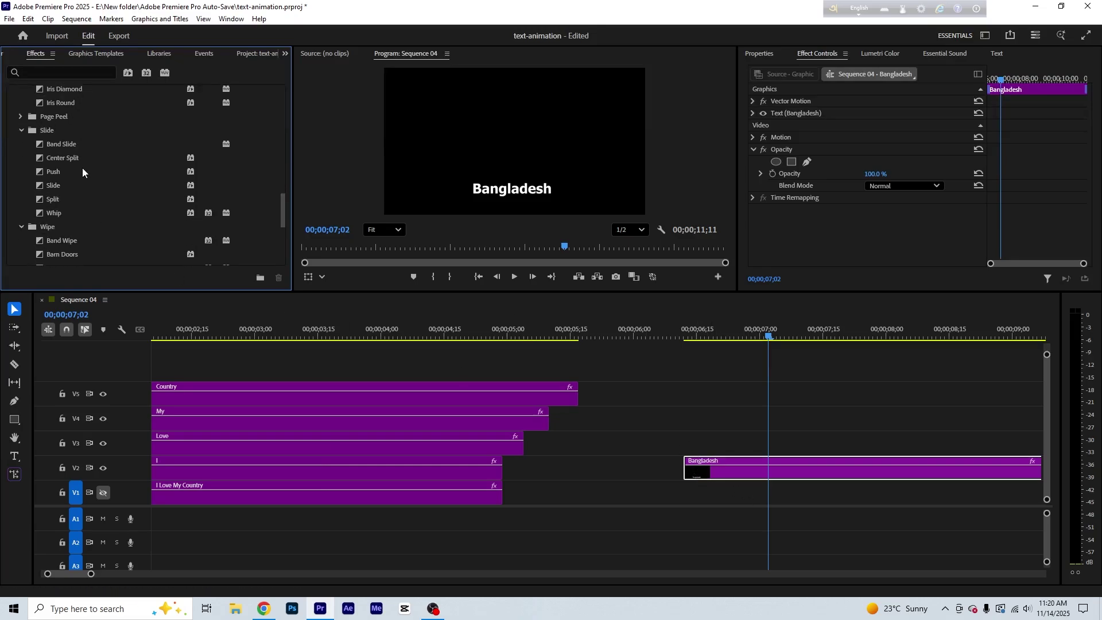
left_click_drag(50, 138, 708, 464)
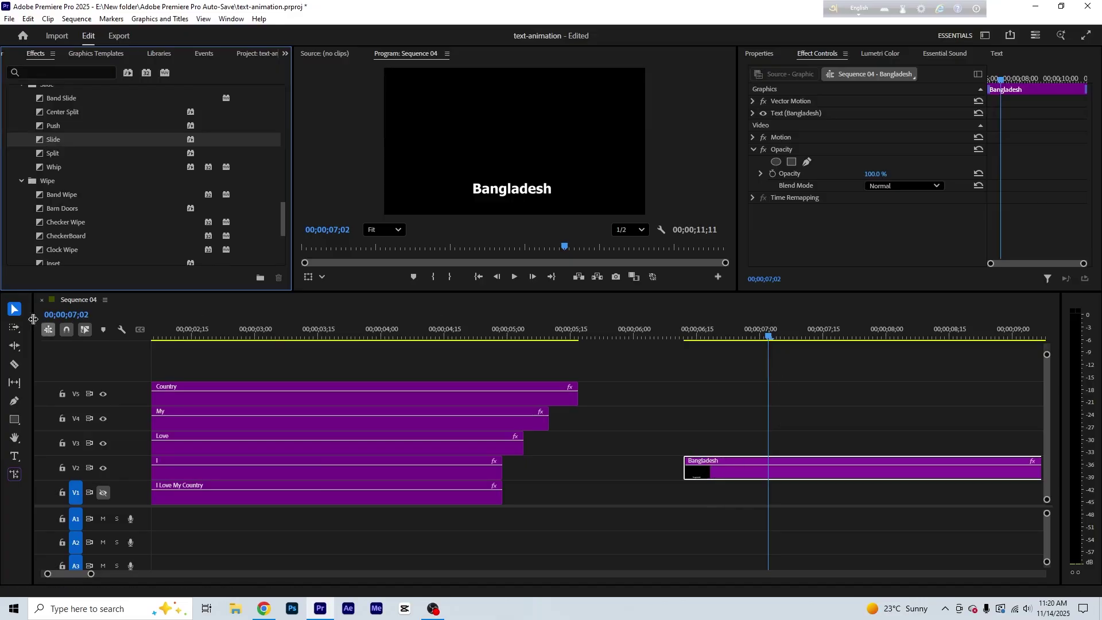
Apply the Wipe transition to the start of the "Bangladesh" clip and preview the text reveal.
scroll(98, 195, "down", 4)
scroll(99, 195, "down", 1)
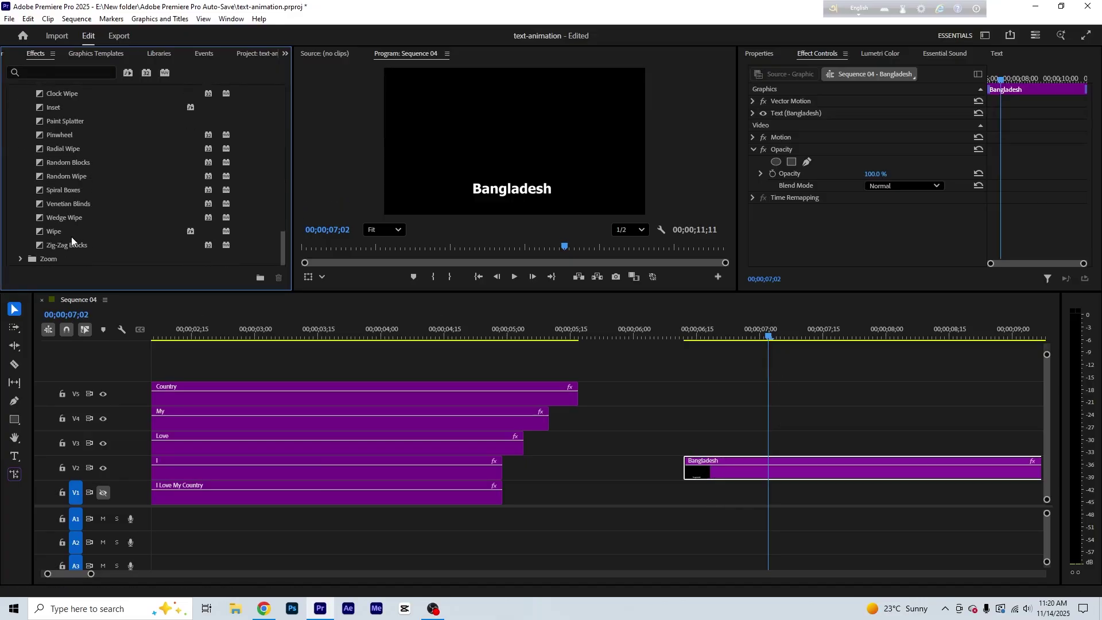
left_click_drag(51, 235, 694, 467)
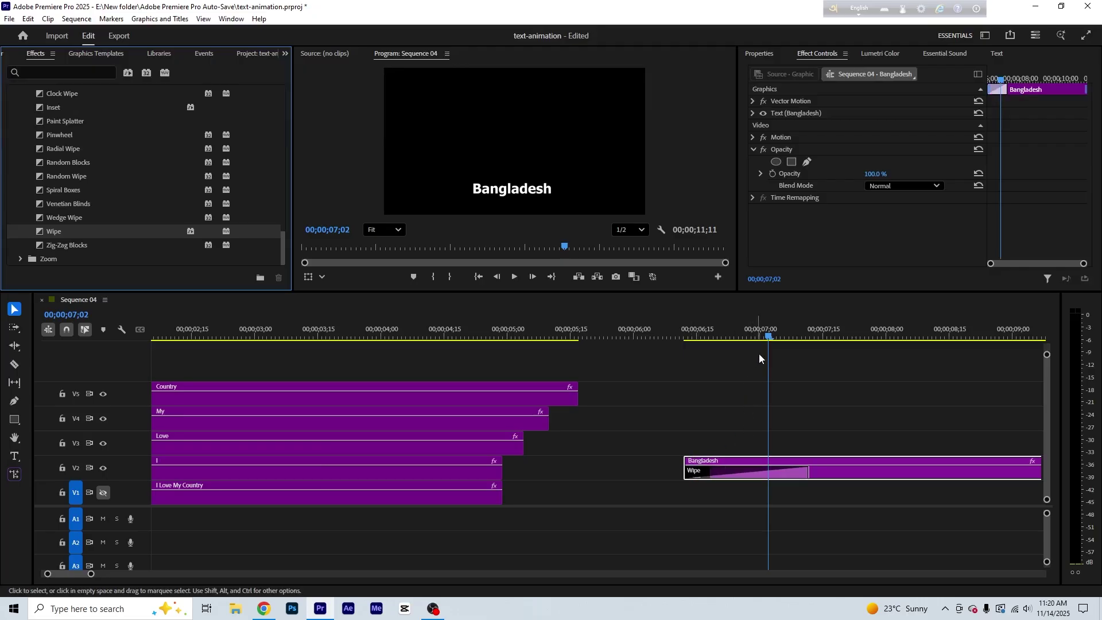
left_click(730, 338)
left_click_drag(730, 342, 819, 352)
key("space")
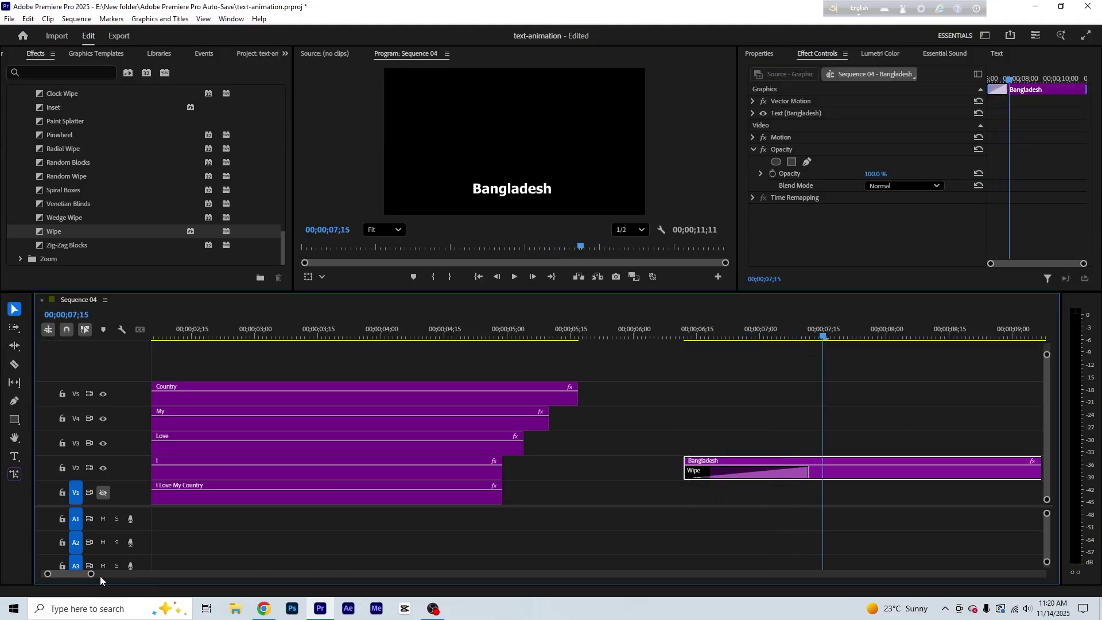
left_click_drag(91, 574, 155, 575)
scroll(80, 164, "up", 8)
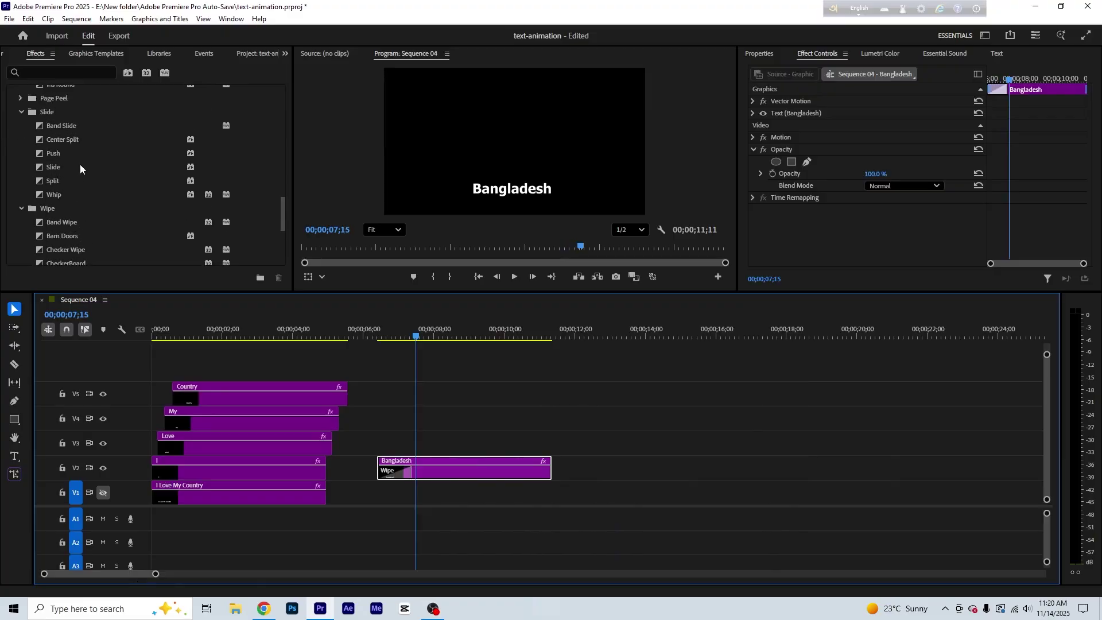
Collapse the Immersive Video and Iris transition folders and the whole Video Transitions folder.
scroll(80, 164, "up", 3)
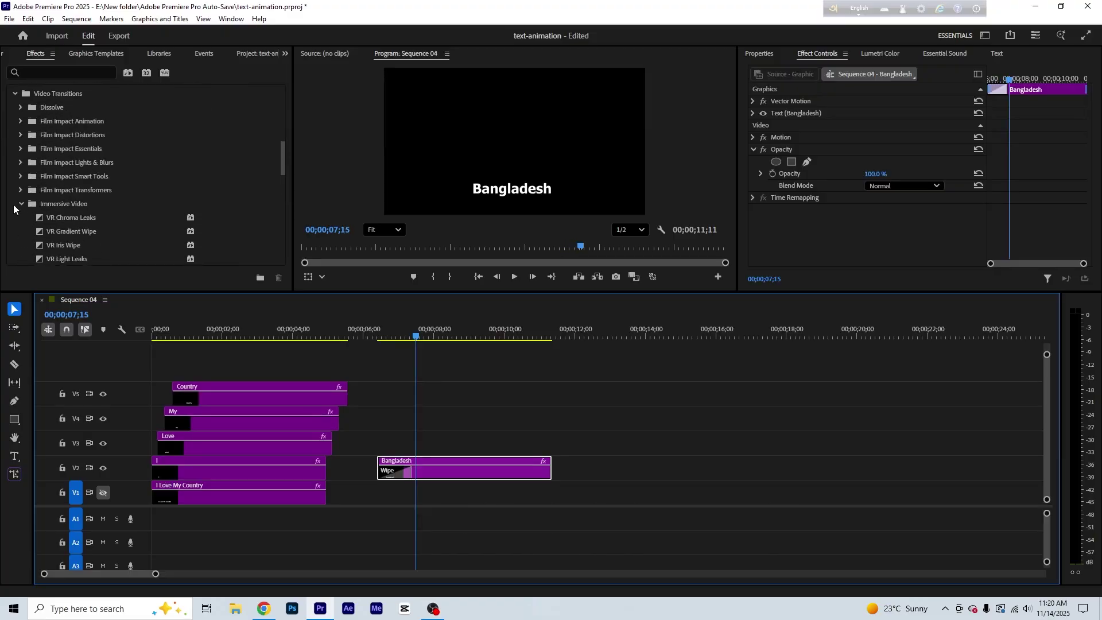
left_click(21, 206)
left_click(22, 218)
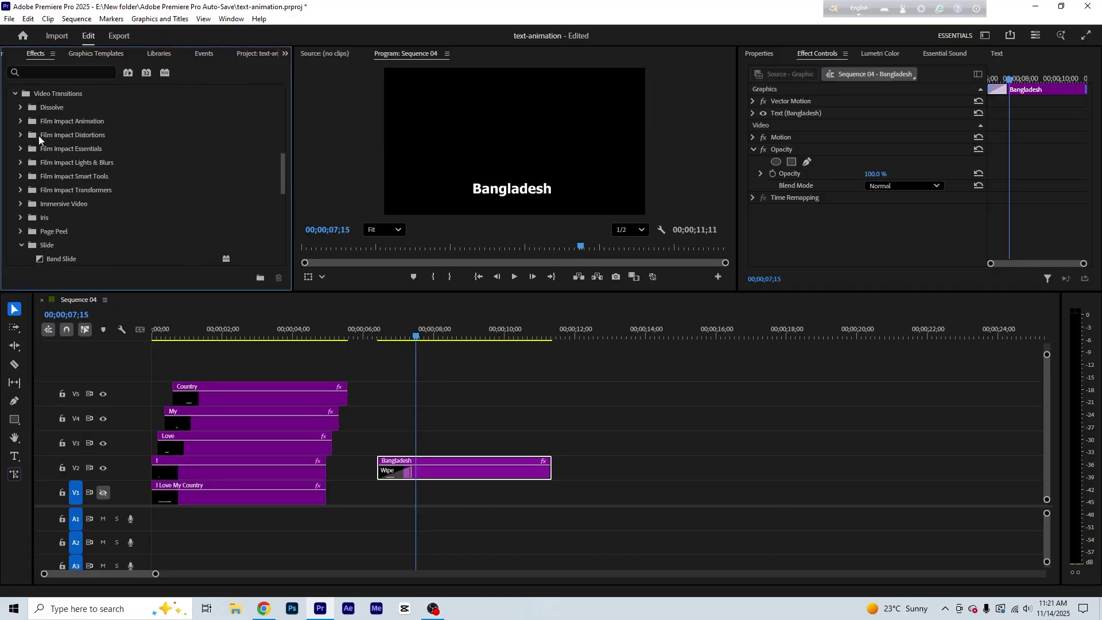
left_click(15, 93)
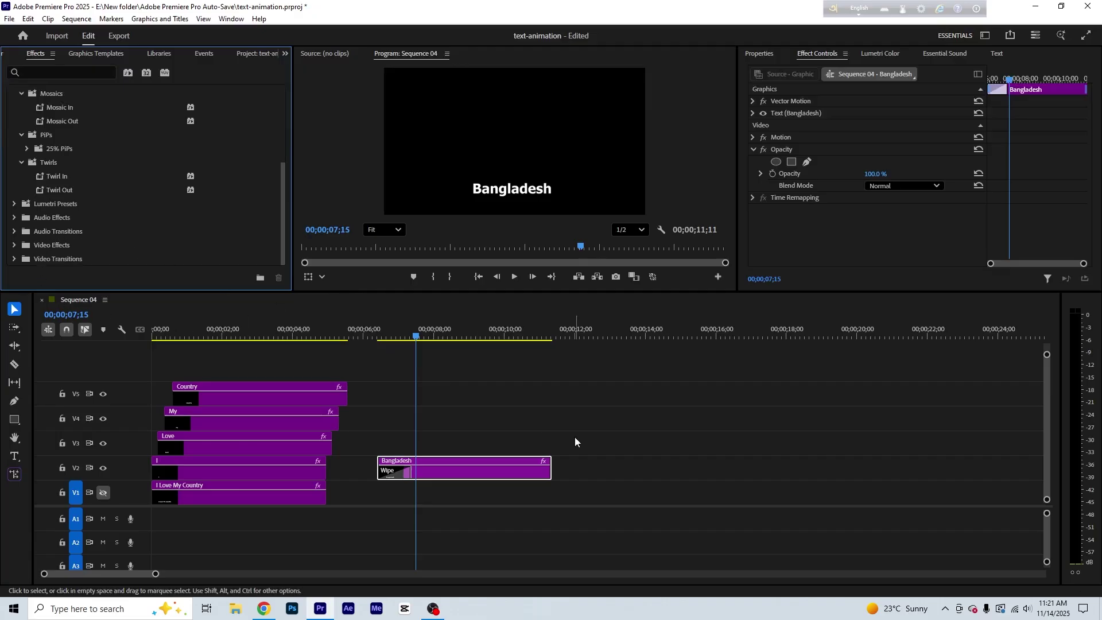
Move the playhead to just before the "Bangladesh" clip at 00;00;06;09 and collapse the Presets folder.
left_click(382, 339)
mouse_move(383, 353)
left_mouse_down()
mouse_move(433, 361)
mouse_move(439, 333)
mouse_move(374, 362)
left_mouse_up()
scroll(42, 146, "up", 5)
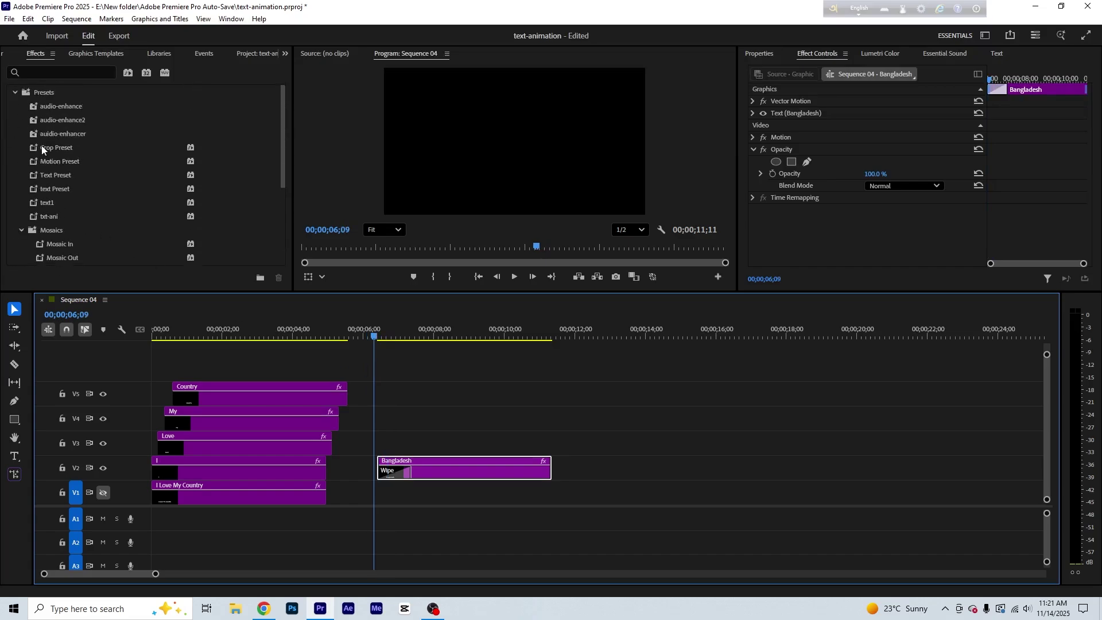
left_click(15, 93)
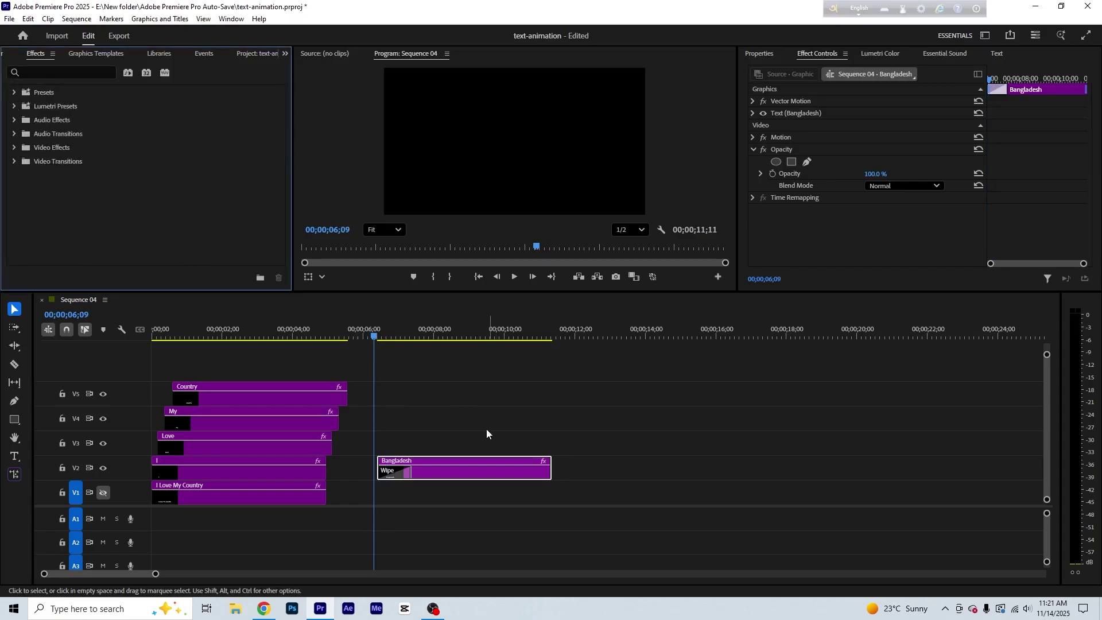
left_click(447, 424)
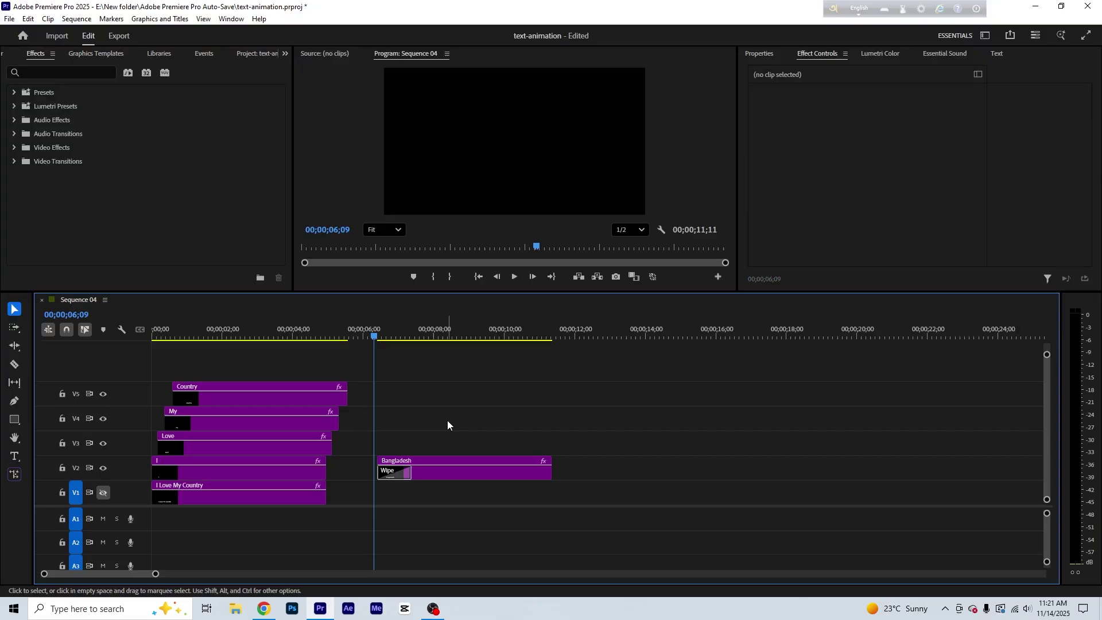
left_click(14, 92)
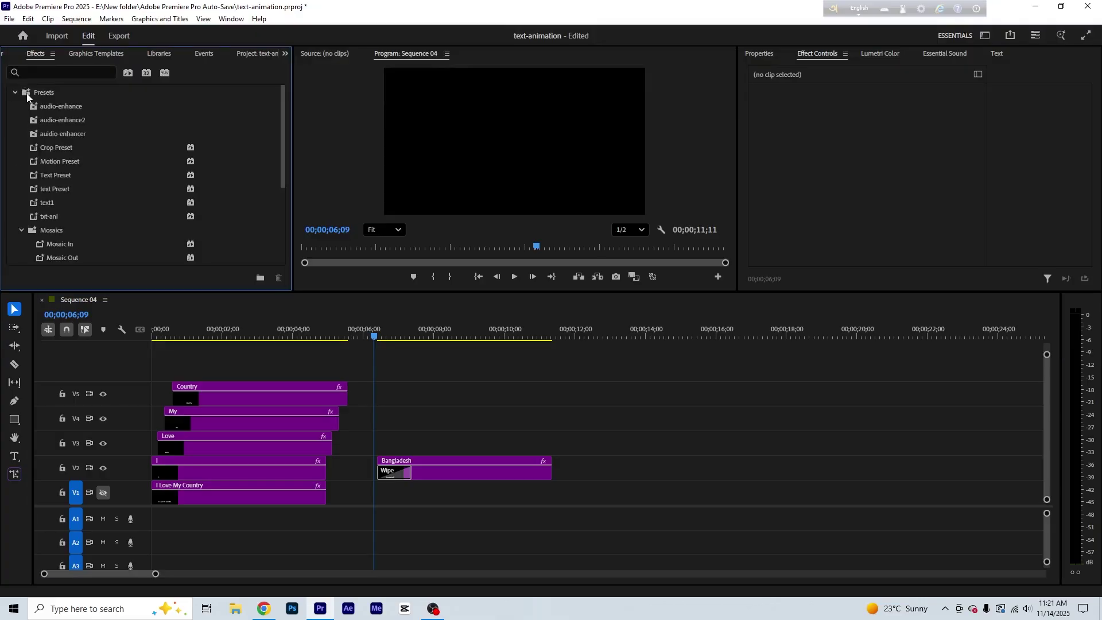
left_click(15, 92)
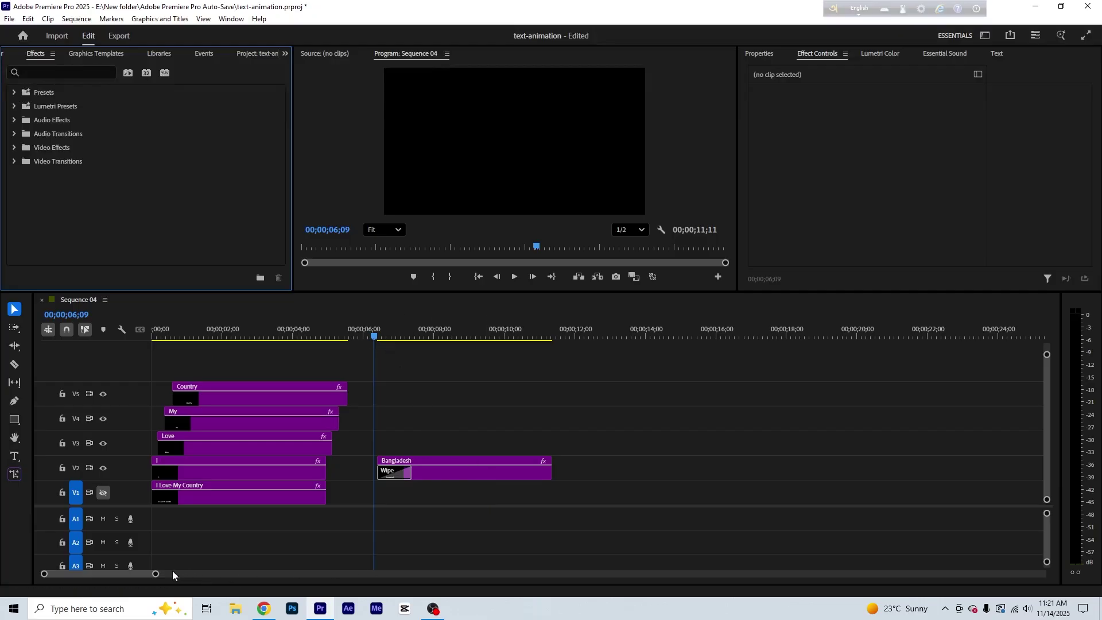
Import the TypeArray(Character).mogrt graphics template from the Essential Files folder on drive E, overwriting the existing copy.
left_click_drag(156, 574, 117, 574)
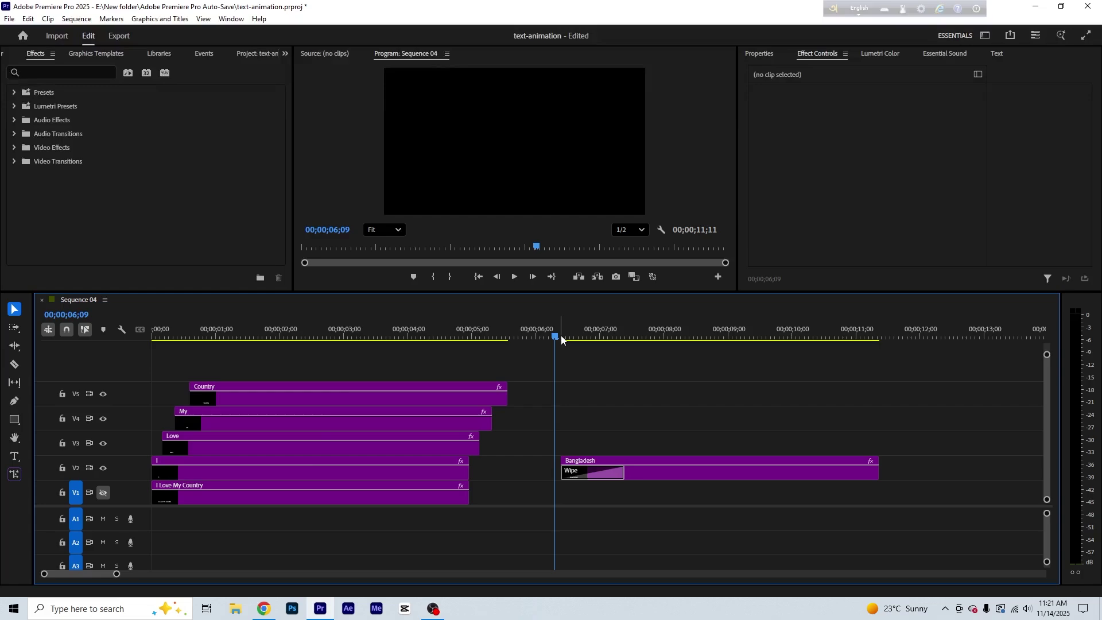
left_click_drag(561, 338, 560, 344)
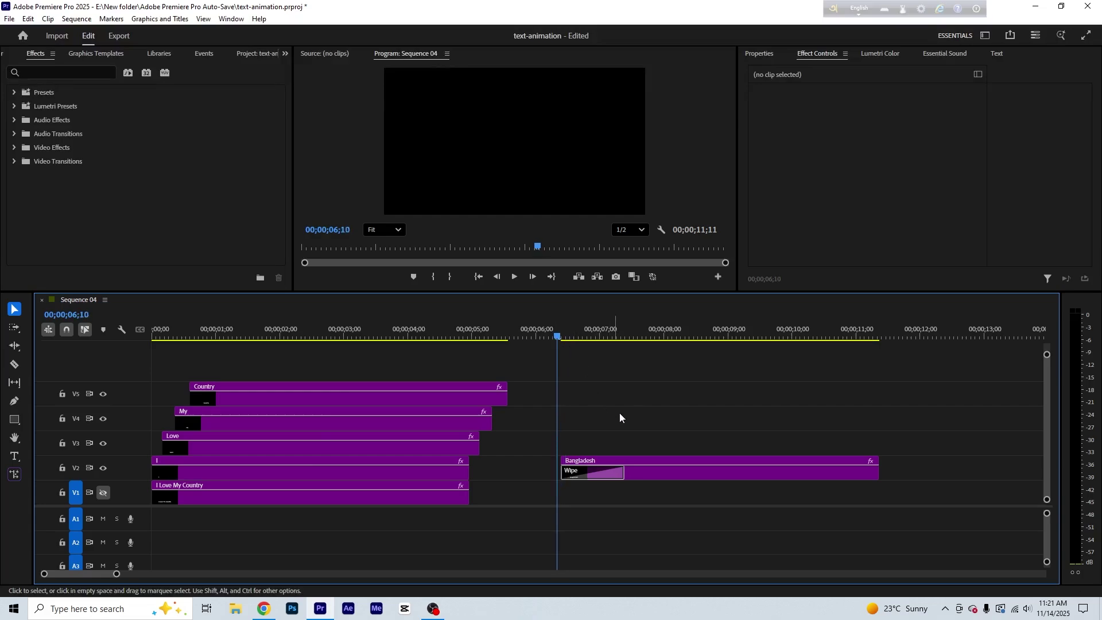
left_click(90, 54)
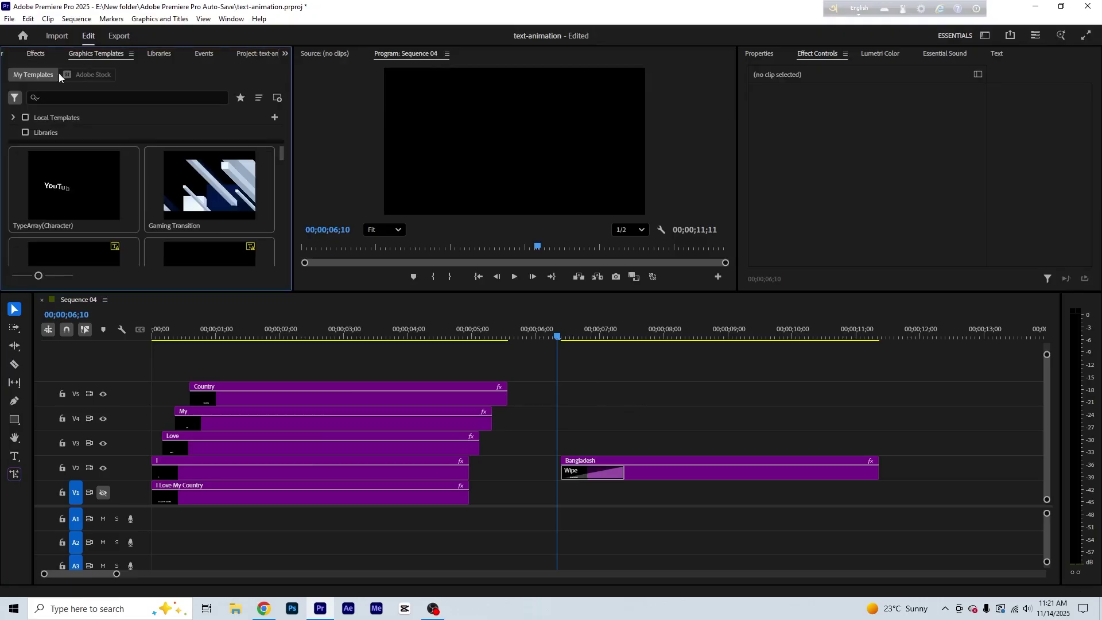
left_click(279, 101)
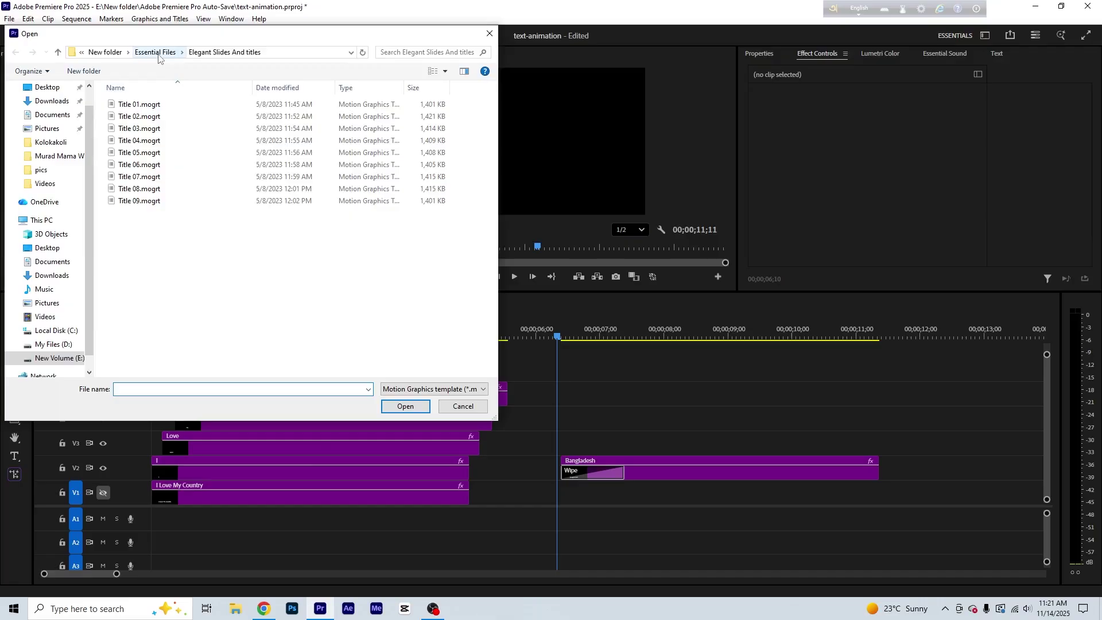
scroll(16, 343, "down", 1)
left_click(62, 347)
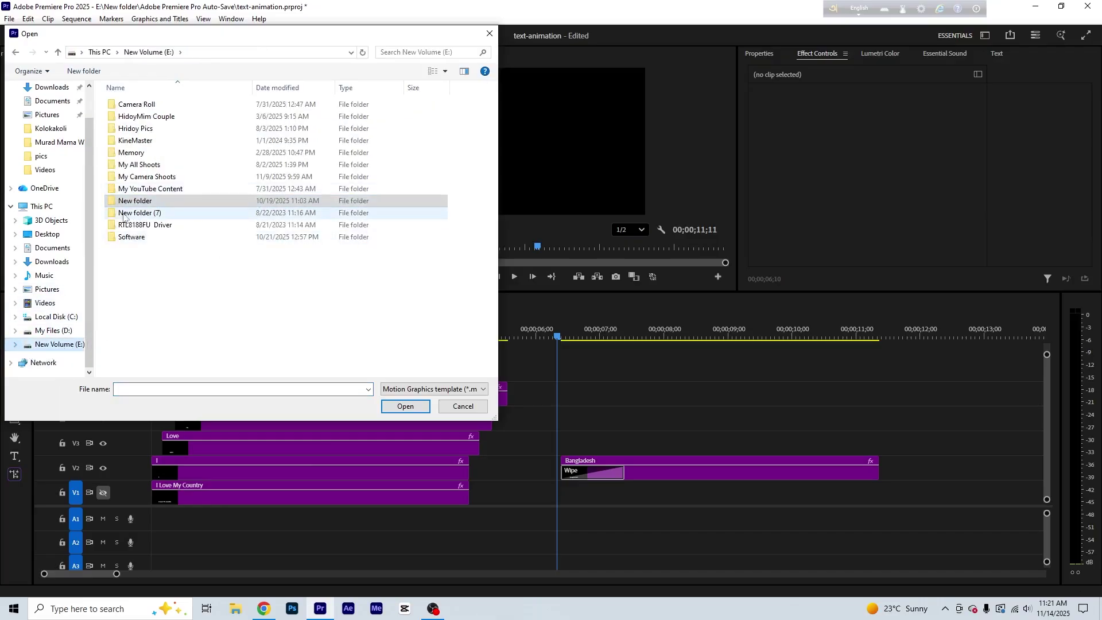
double_click(155, 200)
double_click(140, 165)
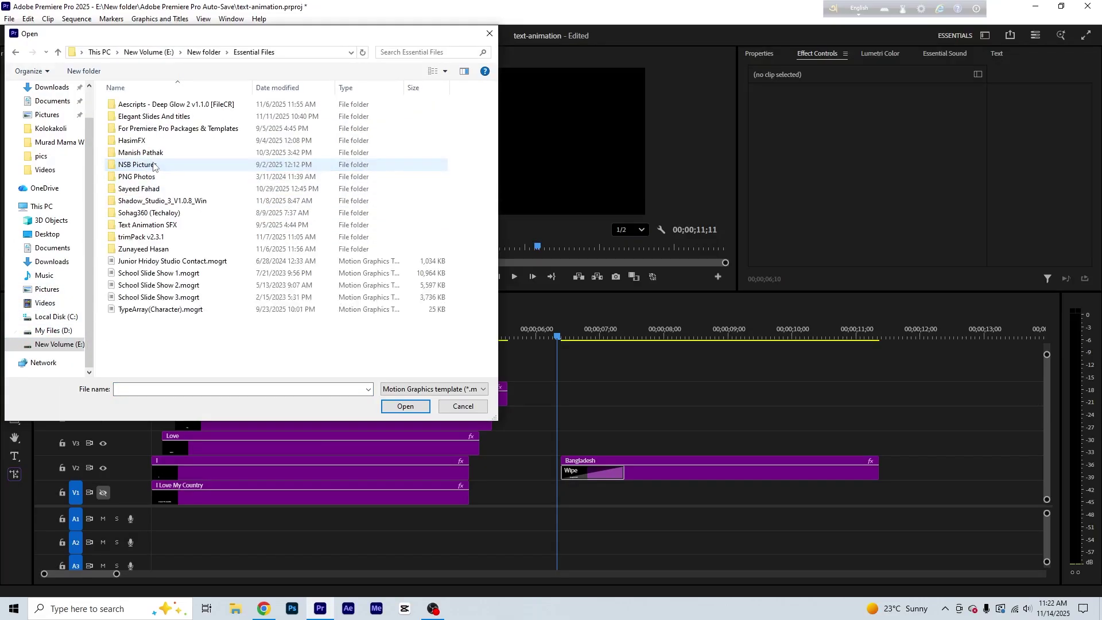
left_click(144, 310)
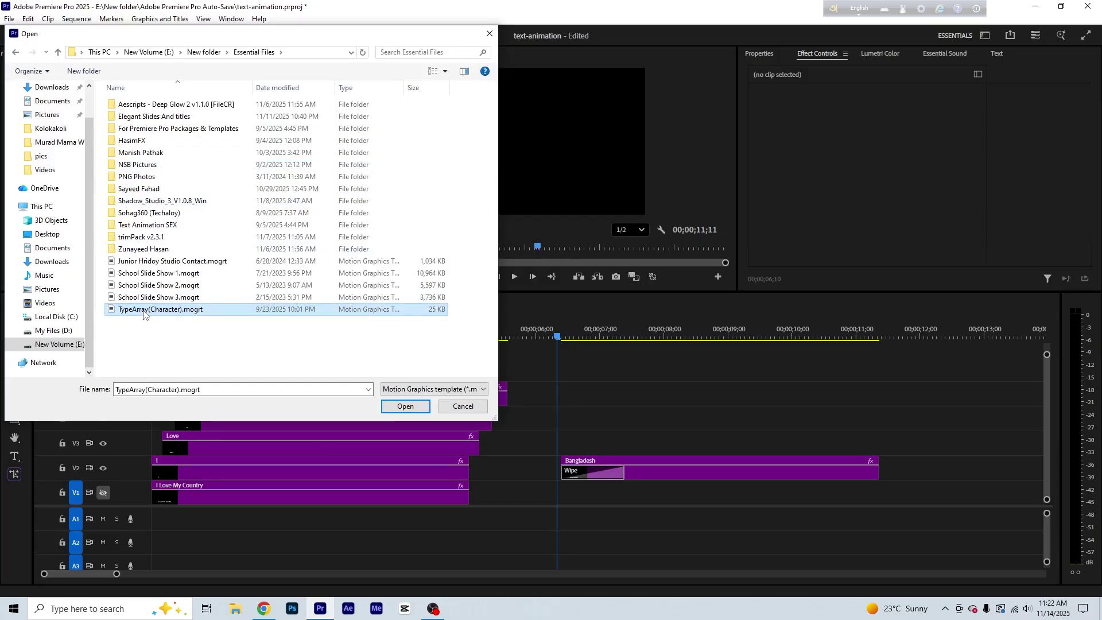
left_click(403, 406)
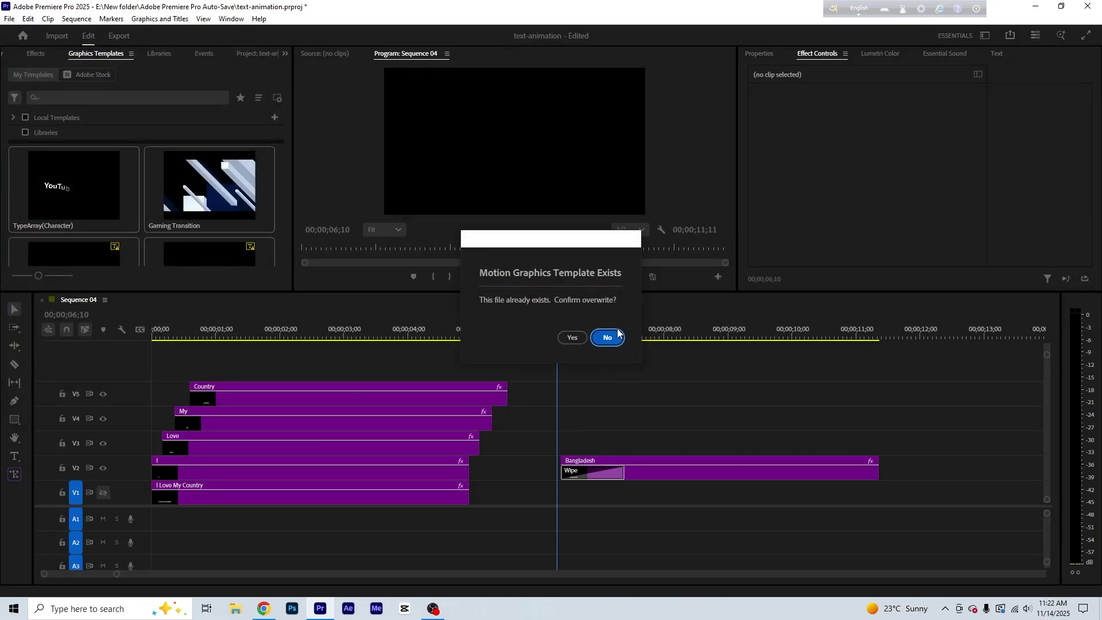
left_click(572, 337)
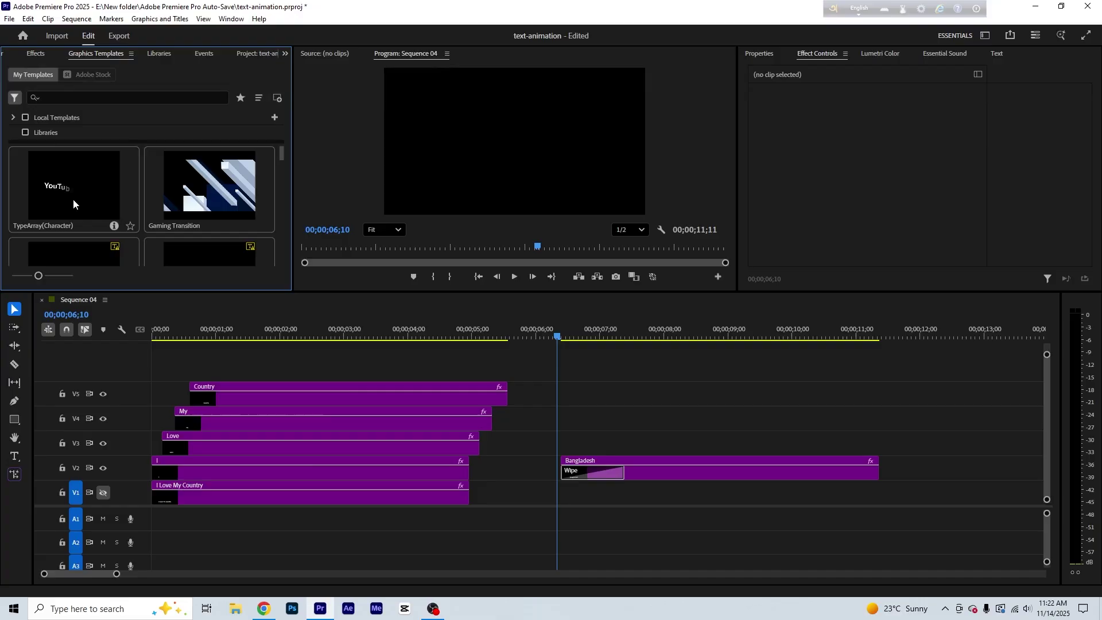
Place the TypeArray(Character) template on track V3 above the start of the "Bangladesh" clip and delete the "Bangladesh" clip.
left_click_drag(74, 202, 564, 446)
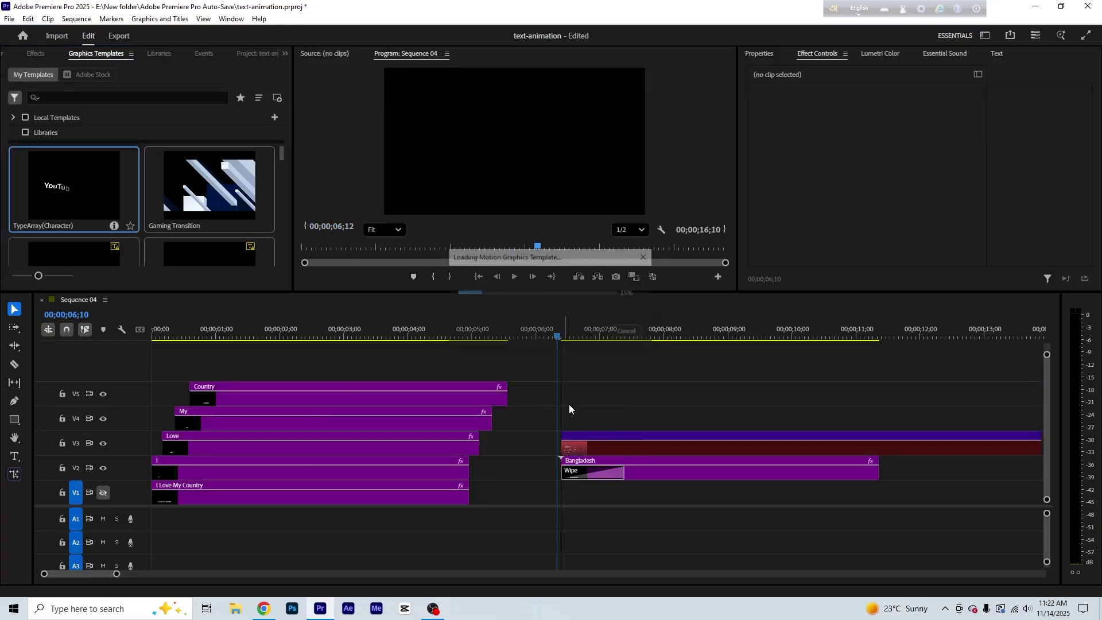
left_click_drag(565, 336, 637, 342)
left_click(654, 442)
left_click(653, 465)
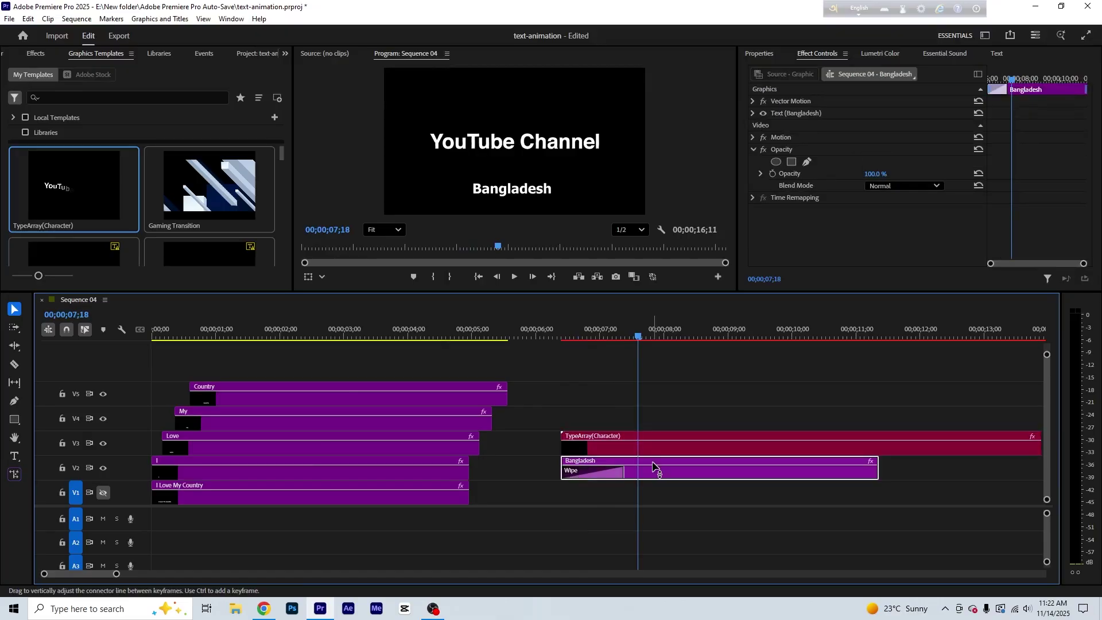
key("Delete")
Replace the TypeArray(Character) clip's "YouTube Channel" text with a person's first name.
left_click_drag(632, 337, 613, 374)
left_click(613, 439)
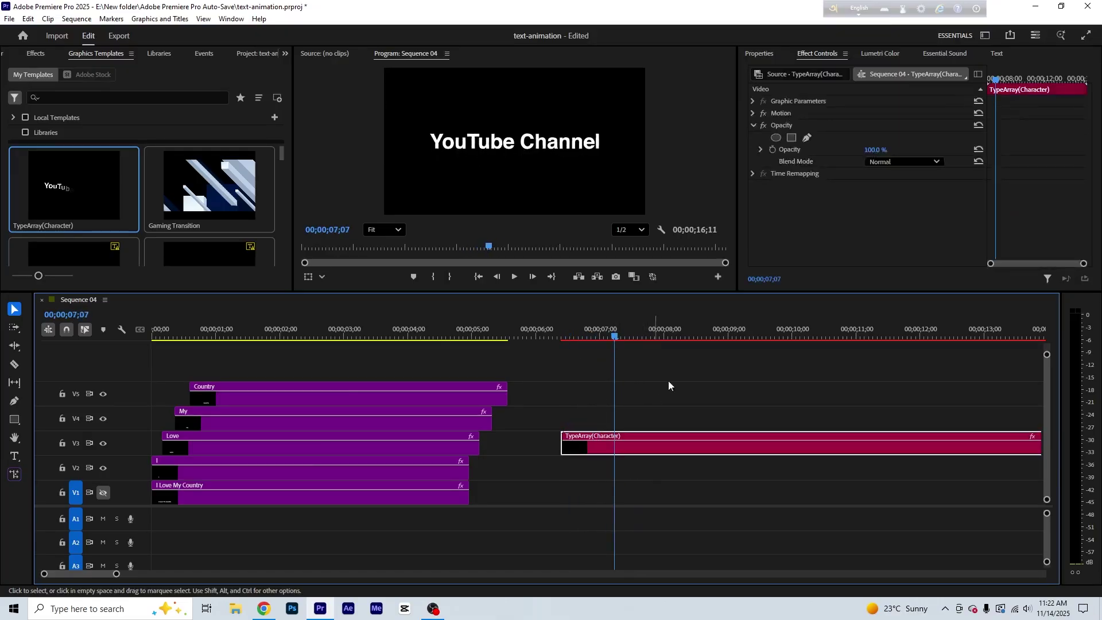
left_click(757, 54)
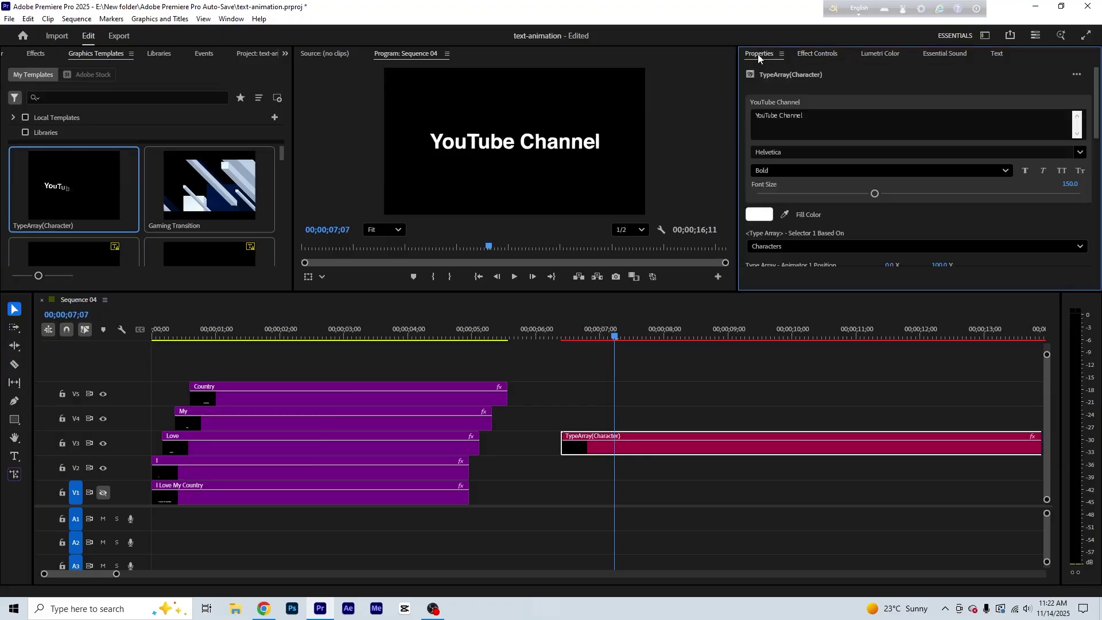
left_click_drag(813, 114, 741, 125)
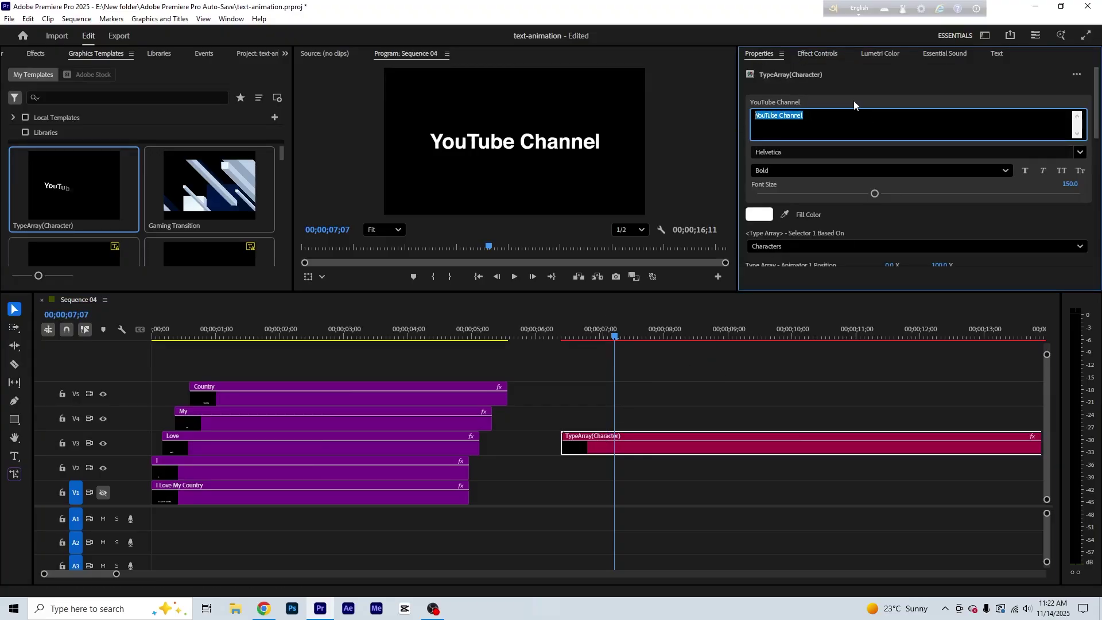
type("Hiidoy")
Preview the TypeArray(Character) text animation several times from the start of its clip.
left_click(609, 344)
left_click_drag(609, 343, 556, 360)
key("space")
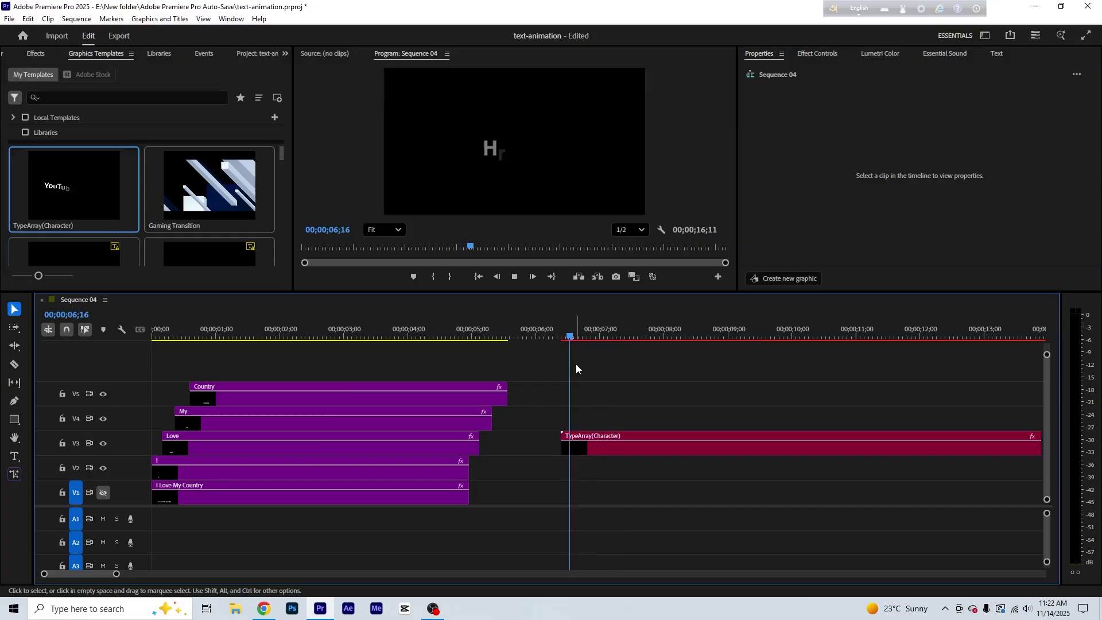
key("space")
left_click_drag(658, 345, 559, 347)
key("space")
key("space")
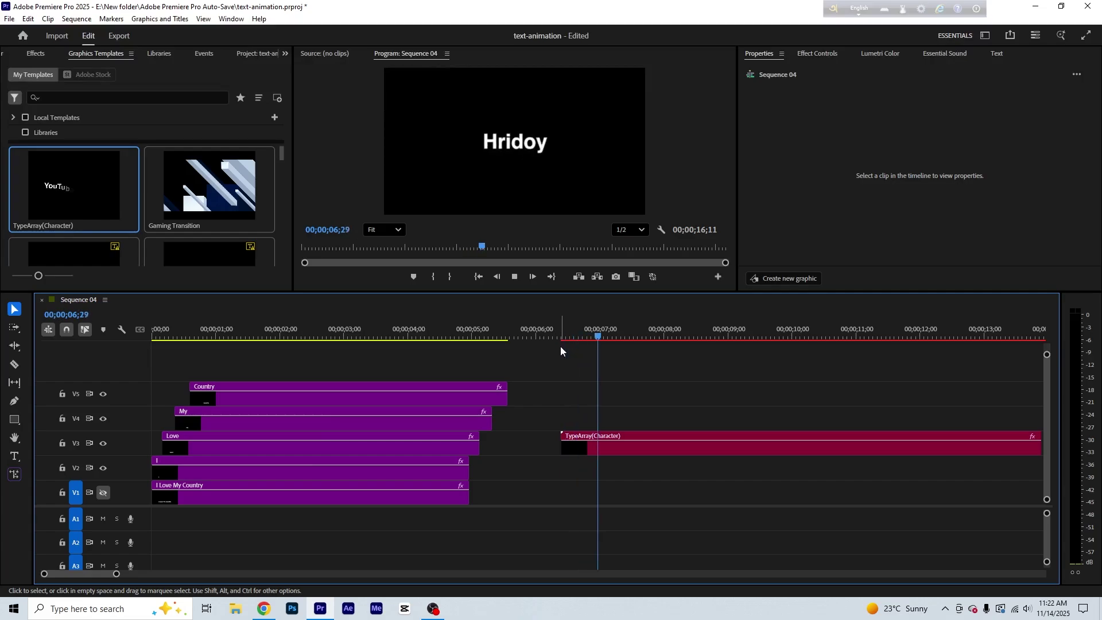
key("space")
left_click_drag(598, 351, 563, 364)
key("space")
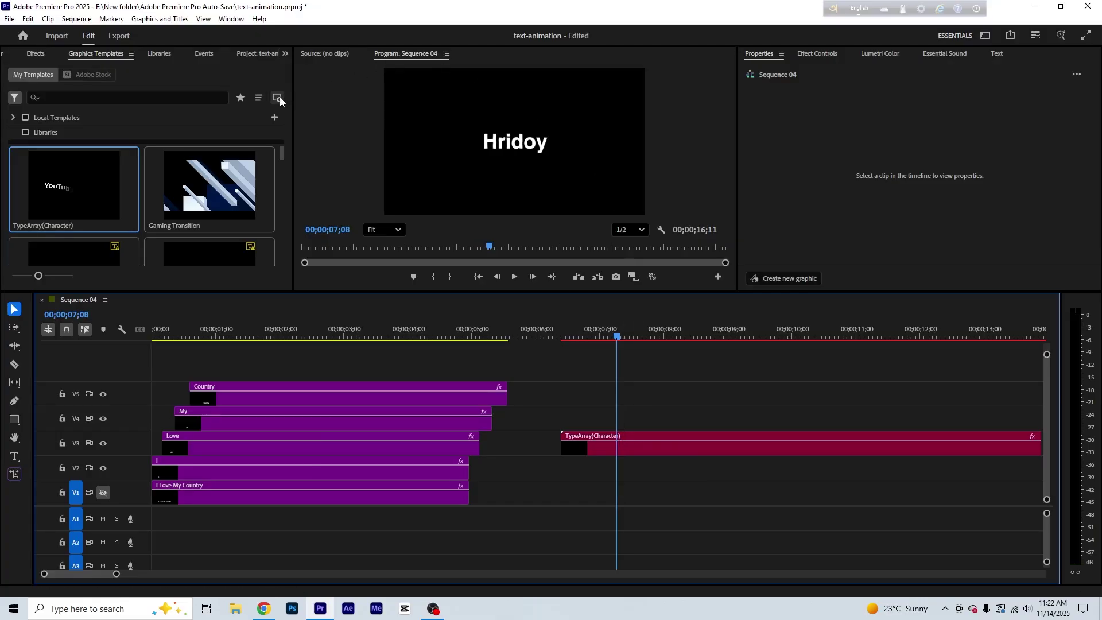
left_click(612, 338)
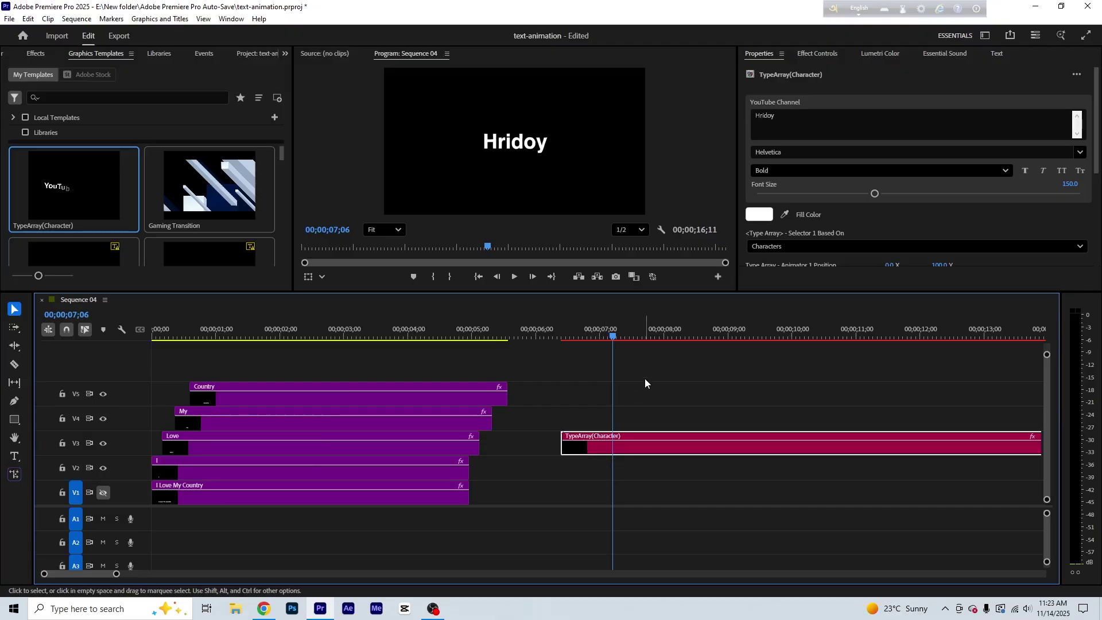
key("minus")
key("minus")
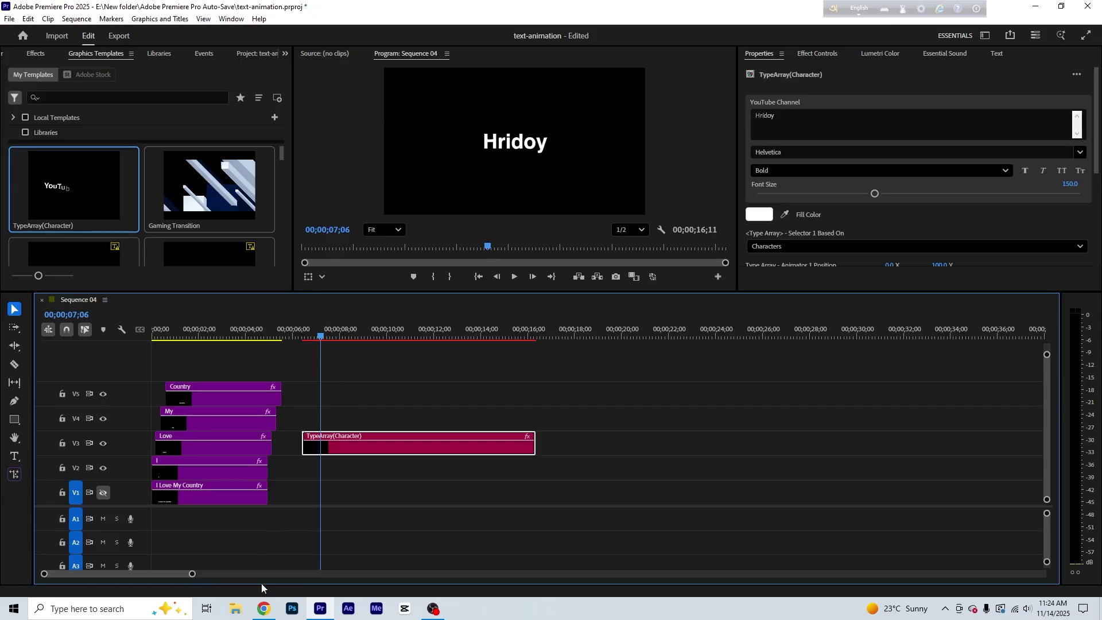
Switch to Chrome, search Google for "premiere composer" and open Mister Horse's Premiere Composer page.
left_click(262, 608)
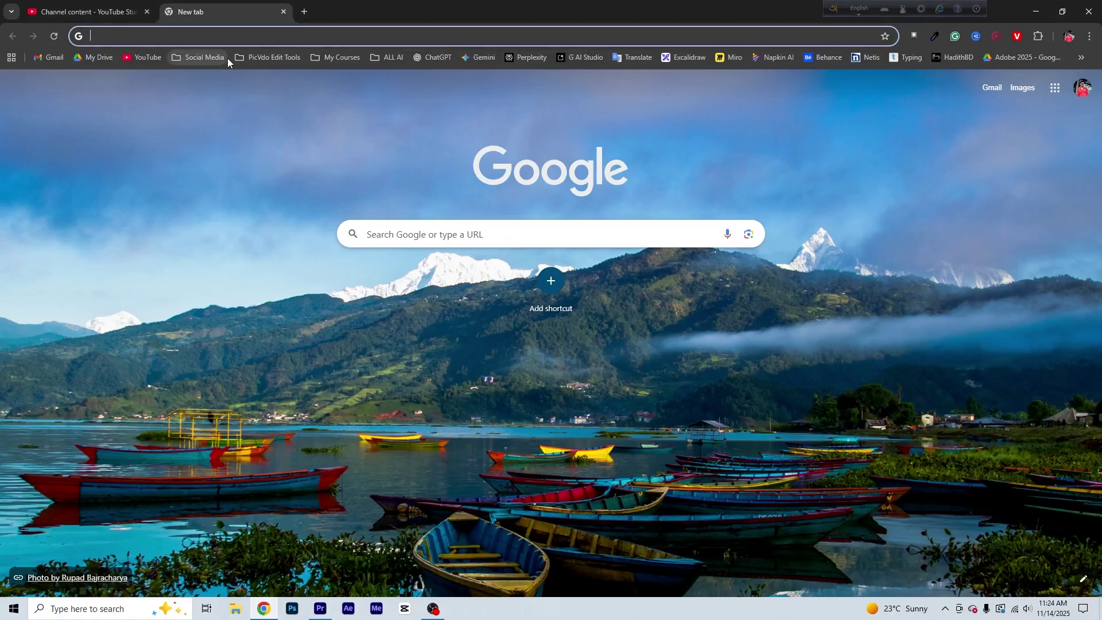
type("Co")
key("BackSpace")
key("BackSpace")
key("BackSpace")
type("Cp")
key("BackSpace")
key("BackSpace")
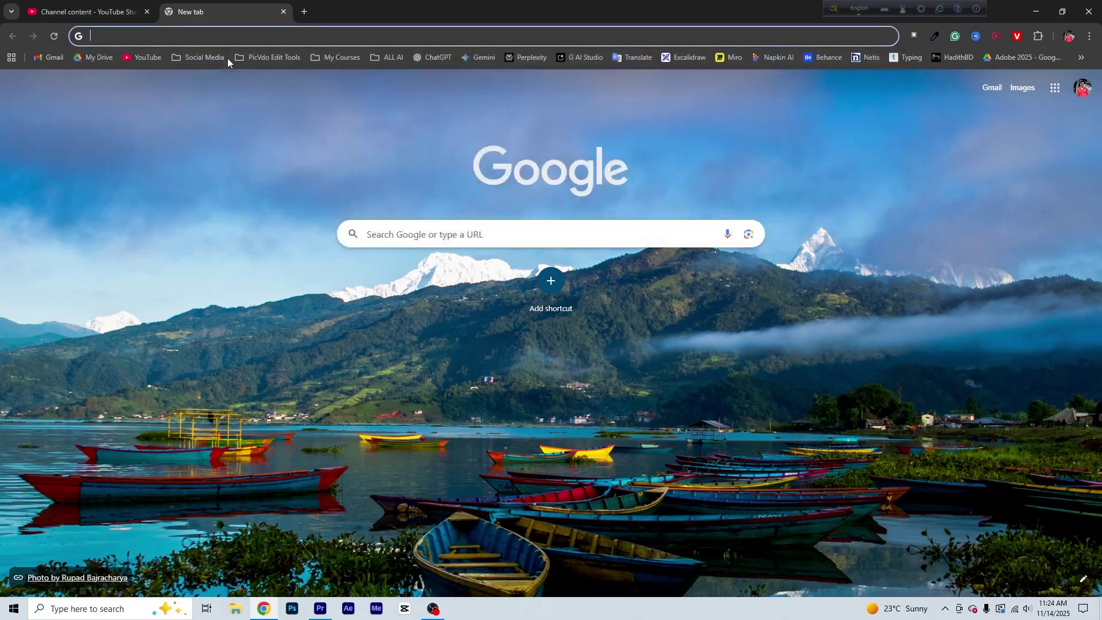
type("premiere composer")
key("Return")
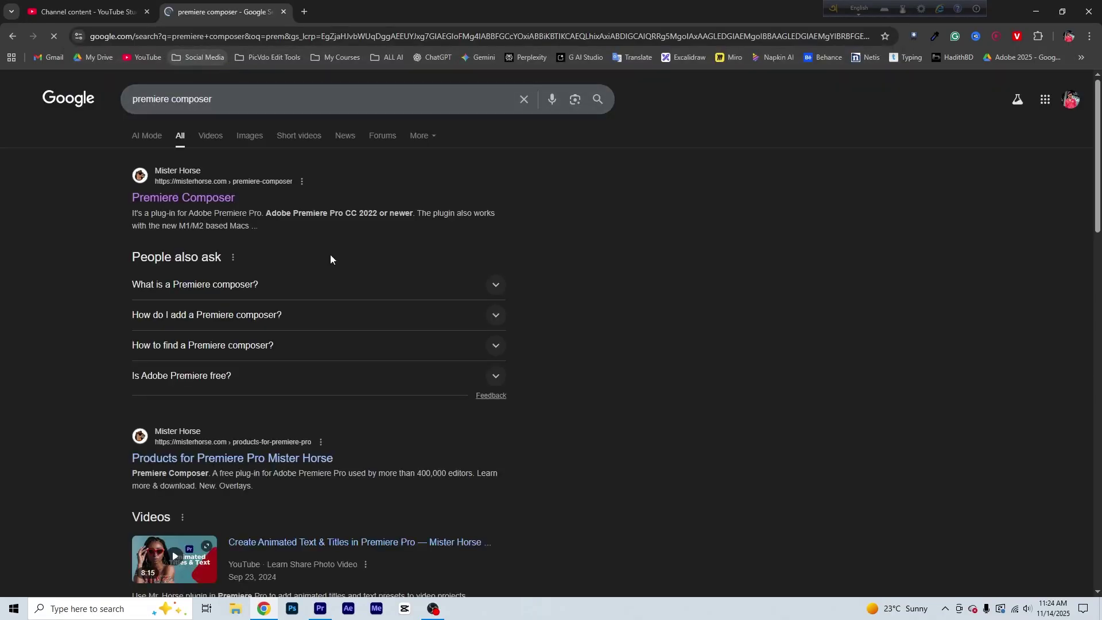
left_click(174, 199)
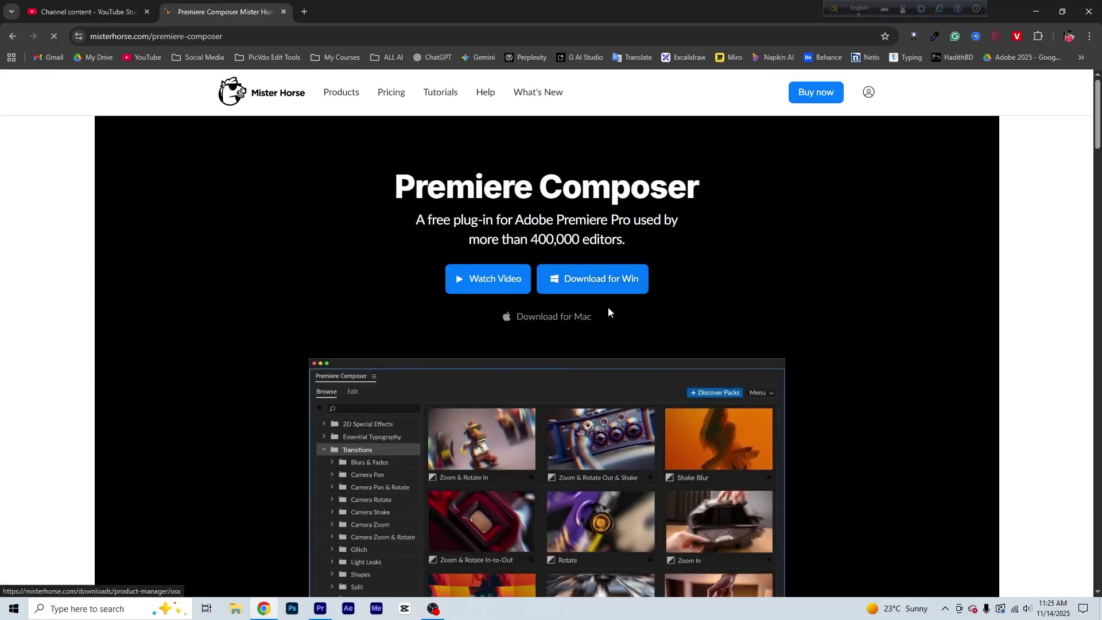
Switch to File Explorer and launch the MisterHorseProductManagerSetup_3.1.0.msi installer from the Downloads folder.
left_click(1036, 11)
left_click(1038, 5)
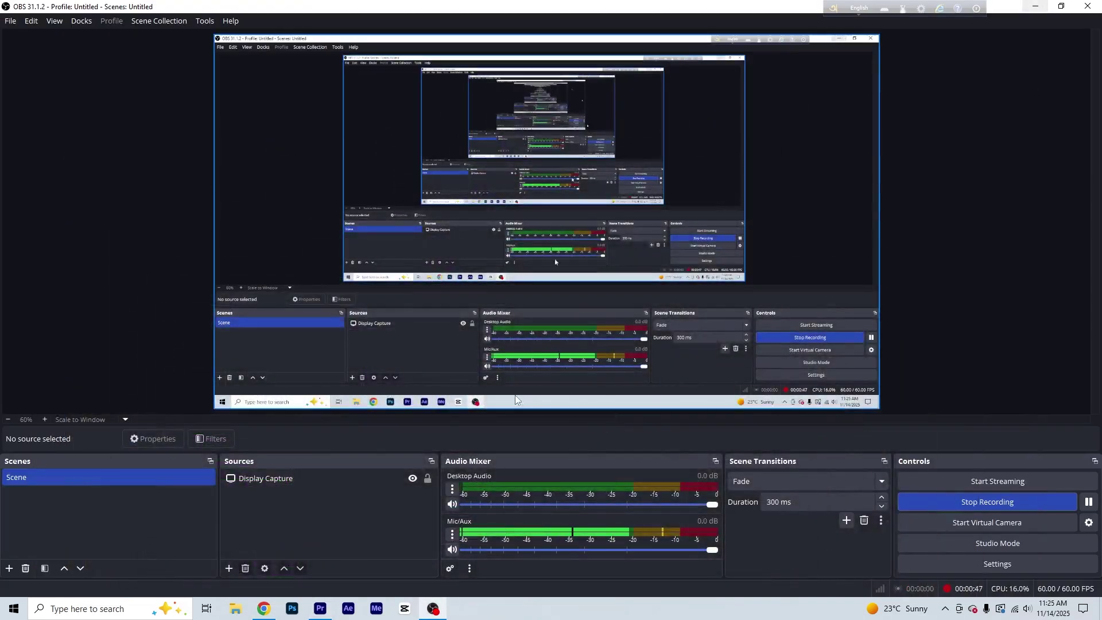
left_click(235, 608)
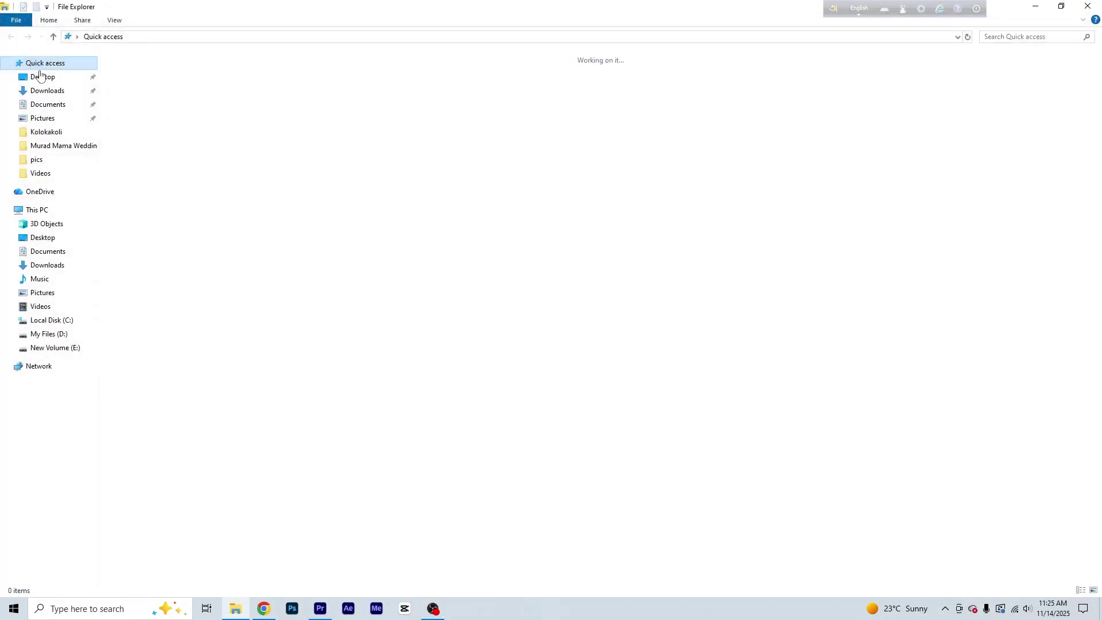
left_click(48, 90)
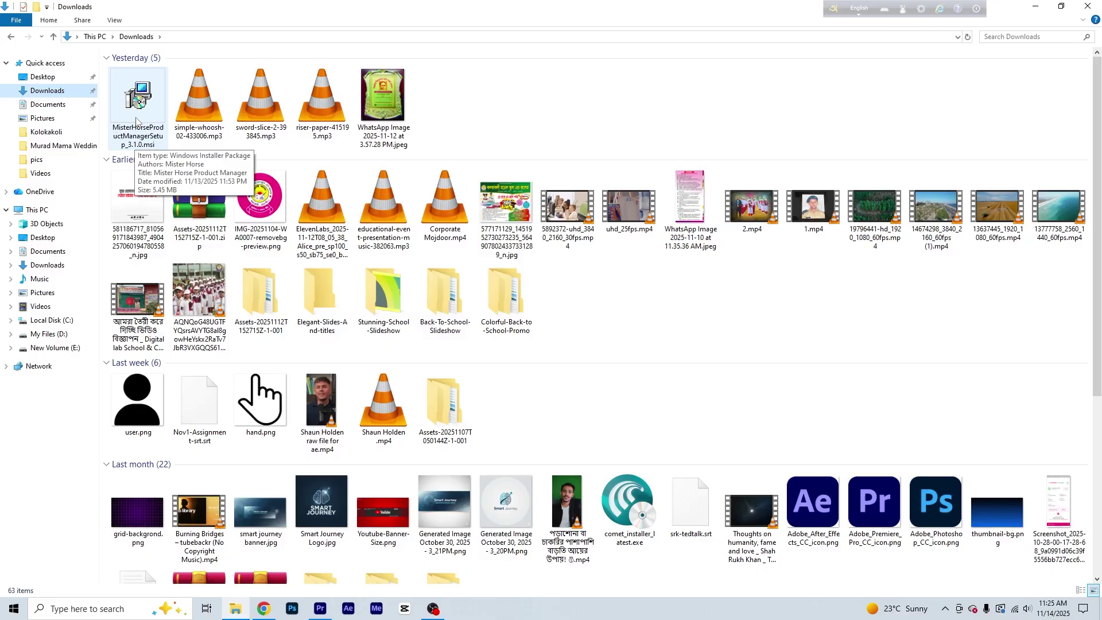
double_click(136, 121)
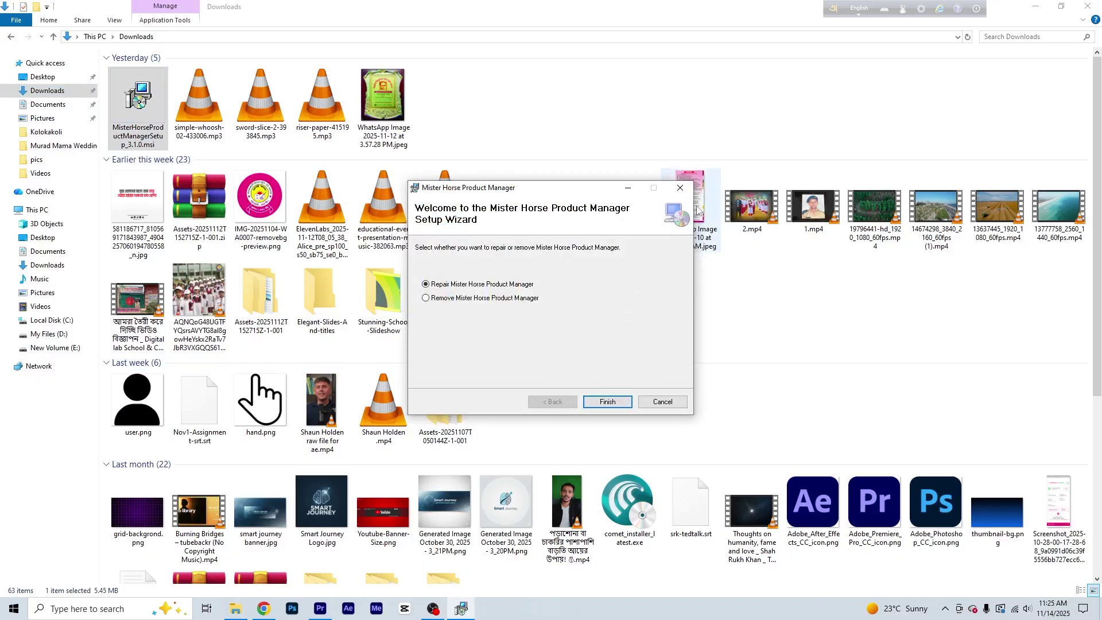
Close the Mister Horse Product Manager setup wizard without repairing or removing anything, and switch to Premiere Pro.
left_click(680, 188)
key("Return")
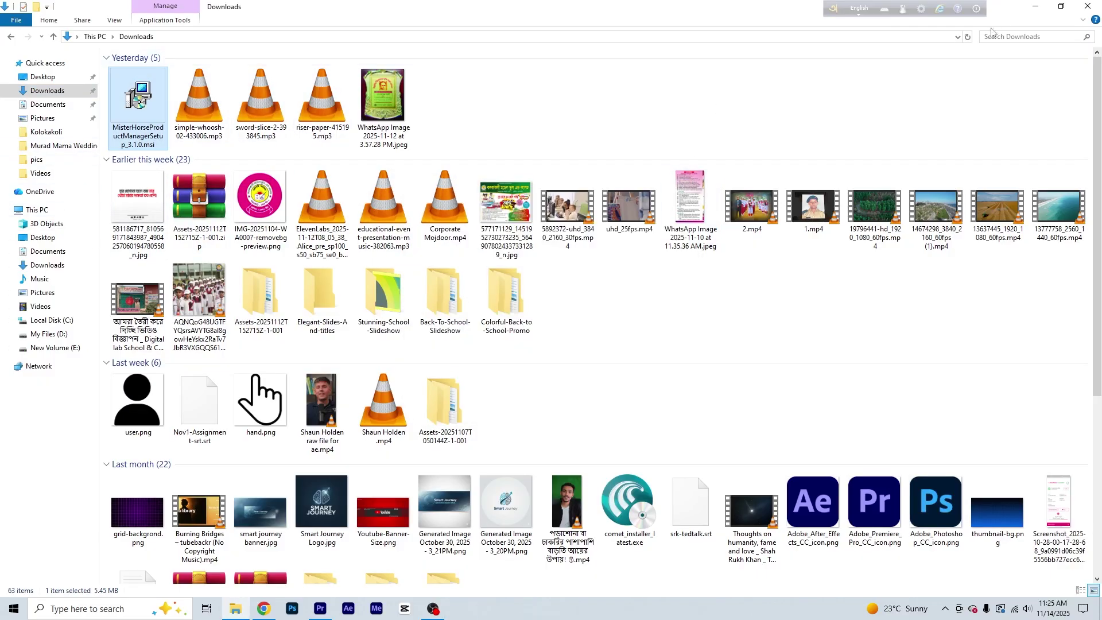
left_click(1035, 7)
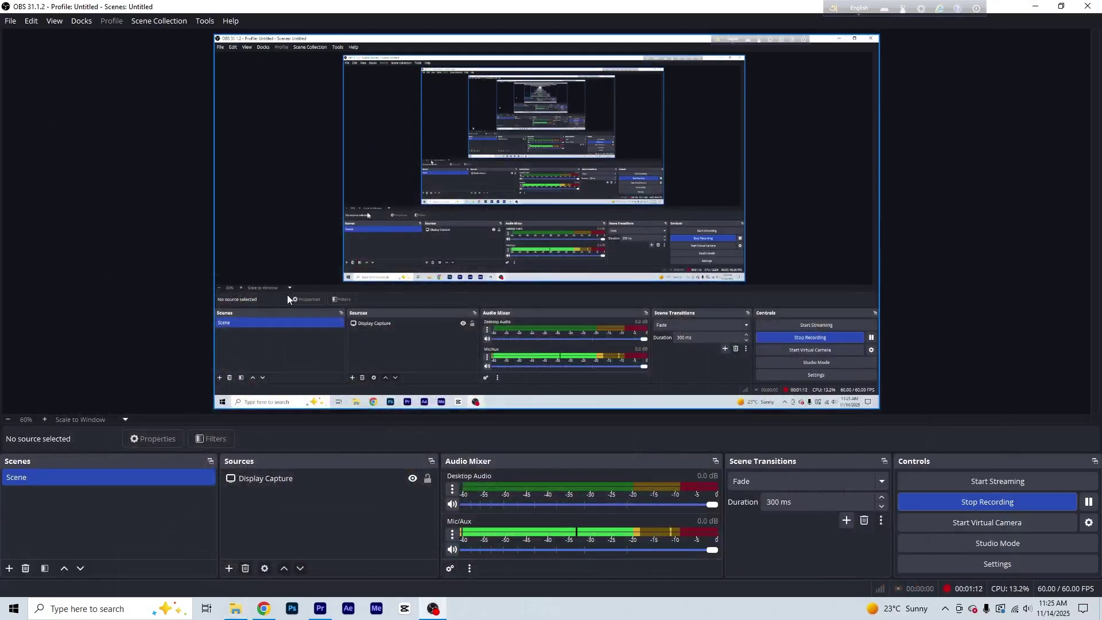
left_click(322, 609)
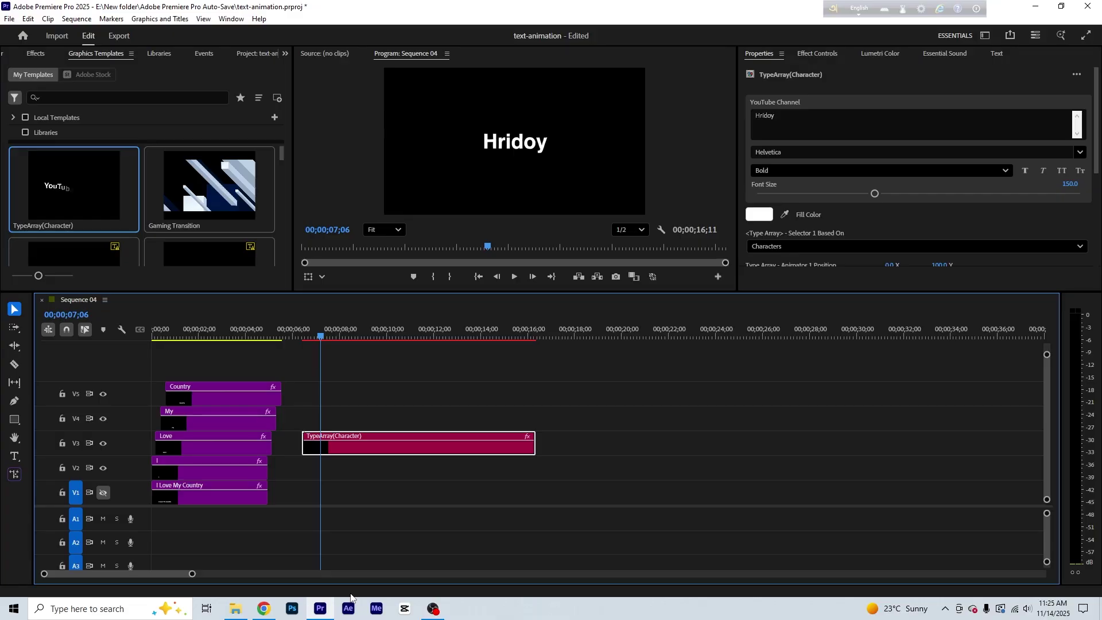
Open the Premiere Composer extension and browse to the Text Presets folder of its Starter Pack.
left_click(231, 18)
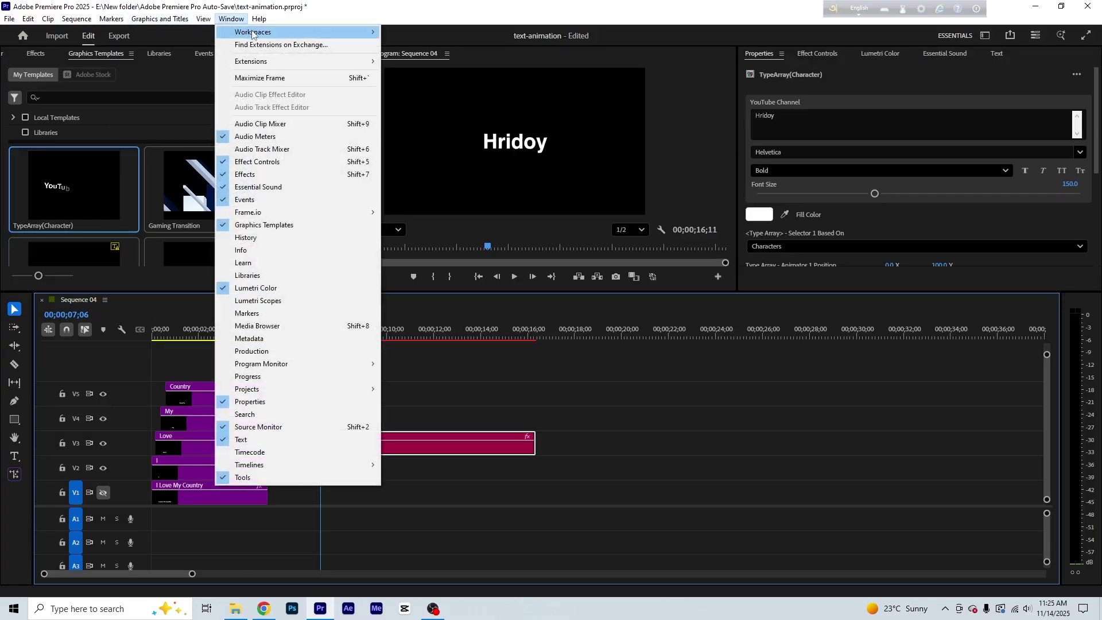
mouse_move(248, 64)
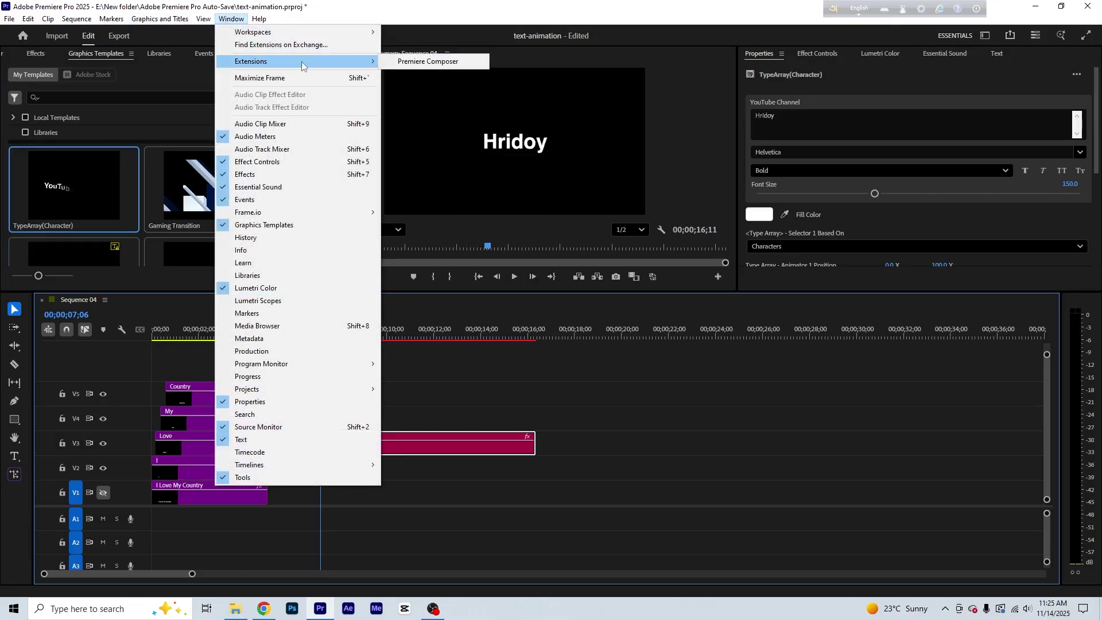
left_click(408, 64)
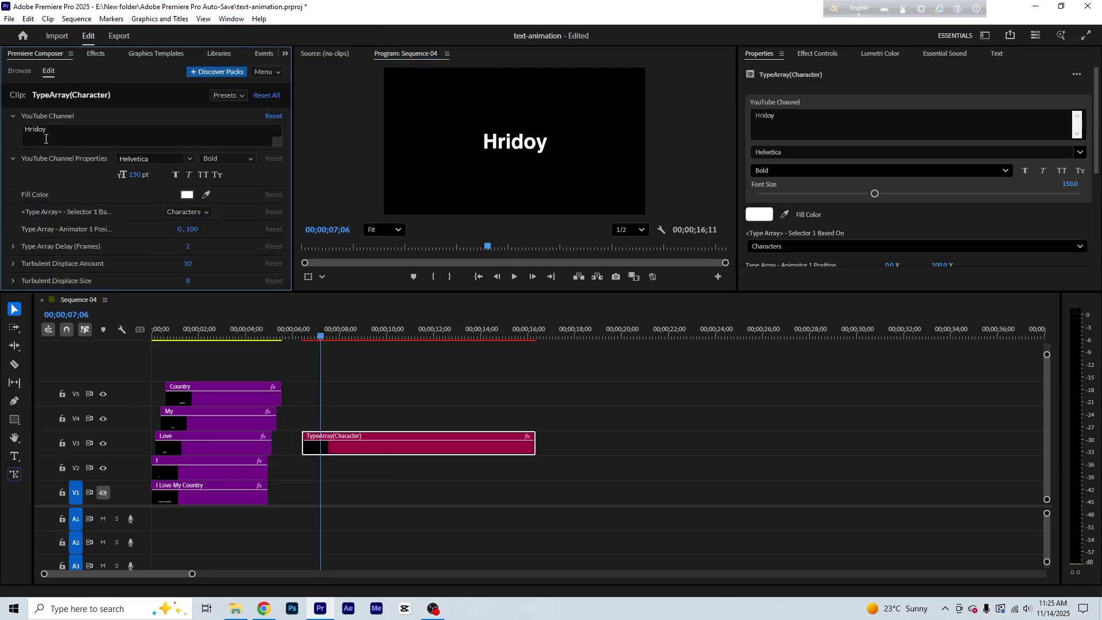
left_click(29, 72)
left_click(16, 106)
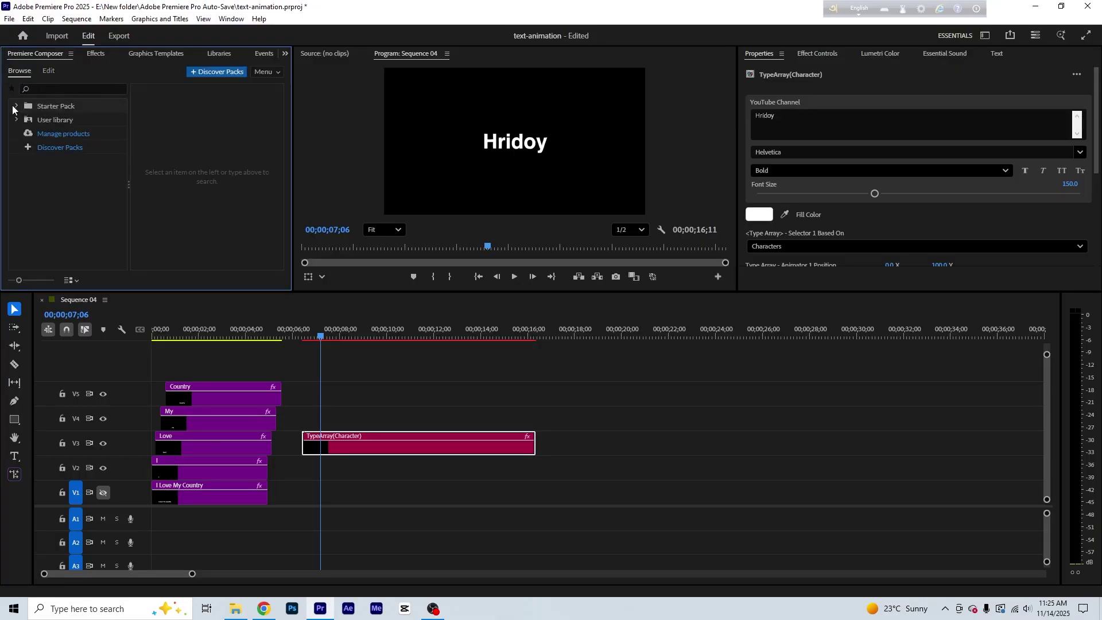
left_click(26, 133)
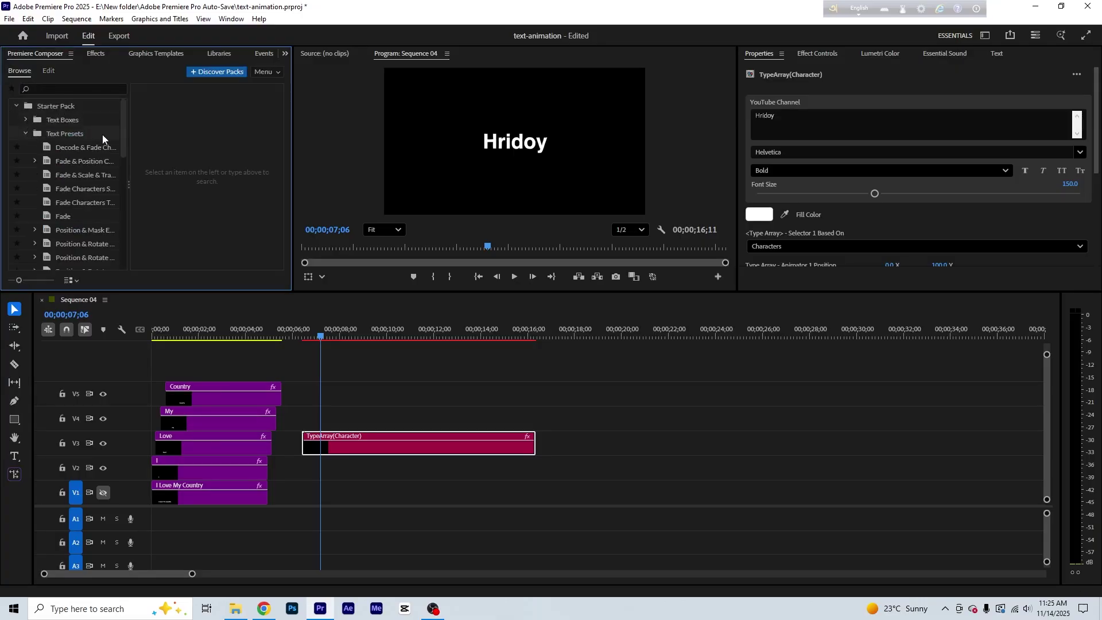
Look through the first text presets and place the Fade Characters S... preset on V3, a little after the TypeArray(Character) clip.
left_click(85, 147)
left_click(92, 163)
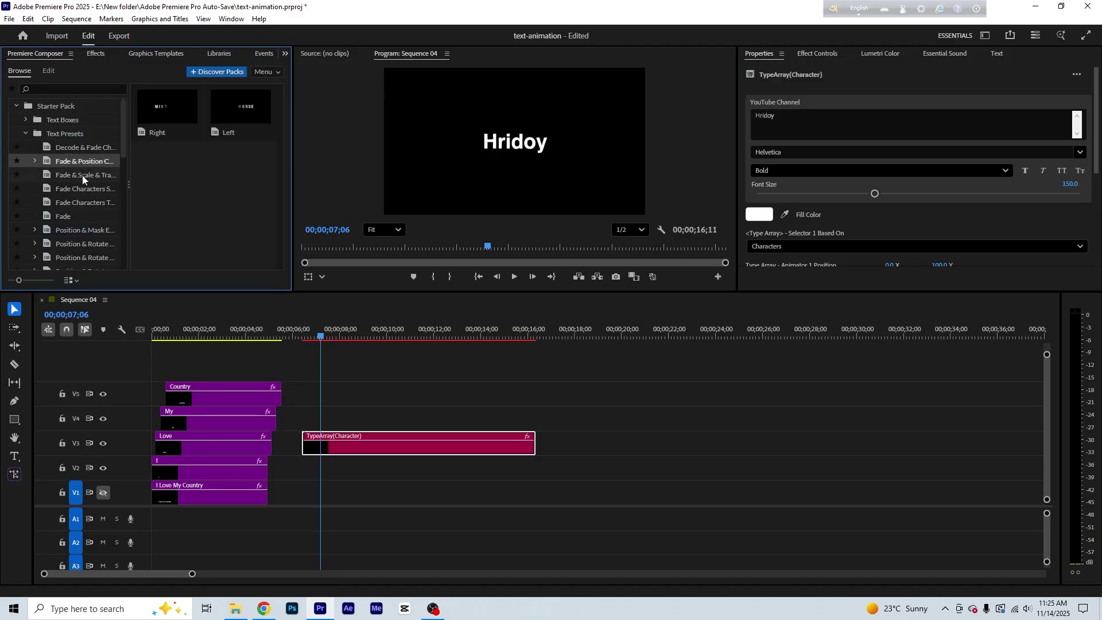
left_click(81, 174)
left_click(84, 191)
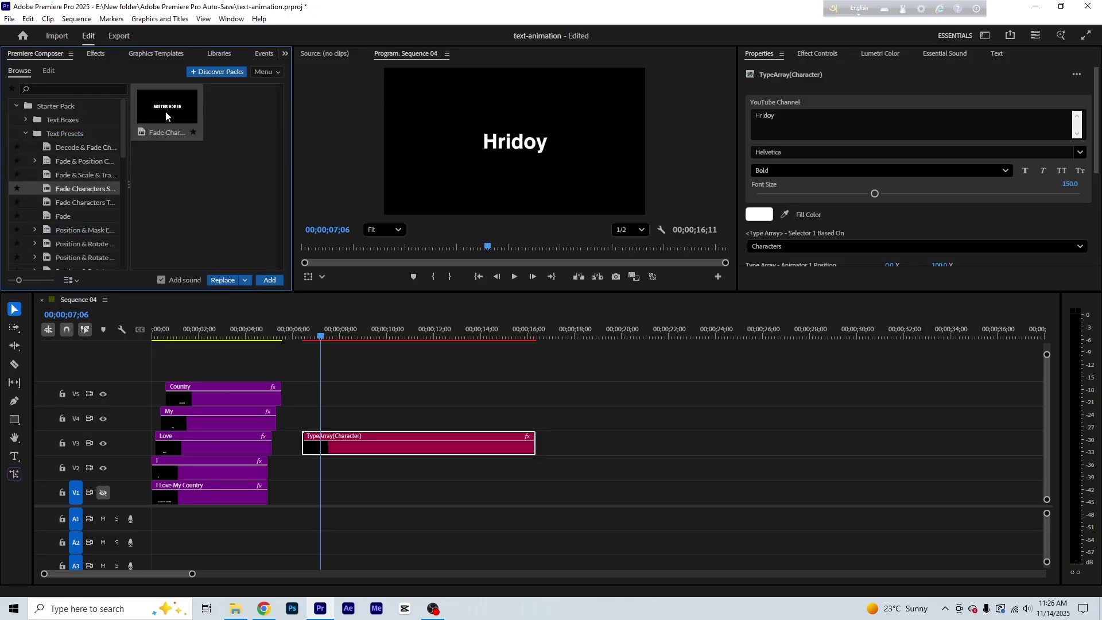
left_click(345, 397)
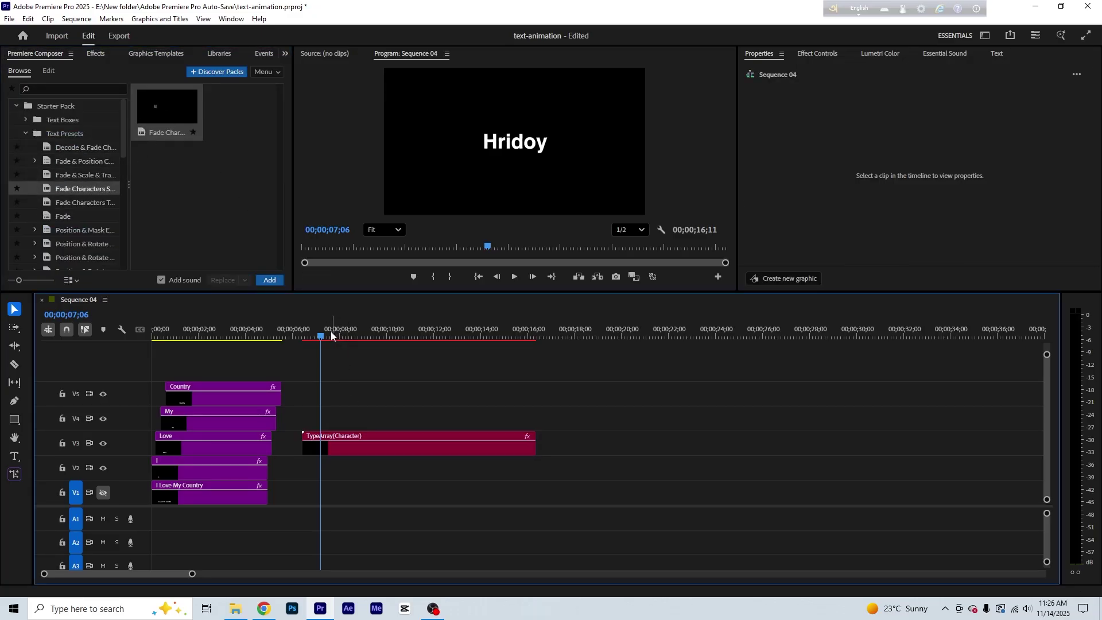
left_click_drag(329, 333, 561, 369)
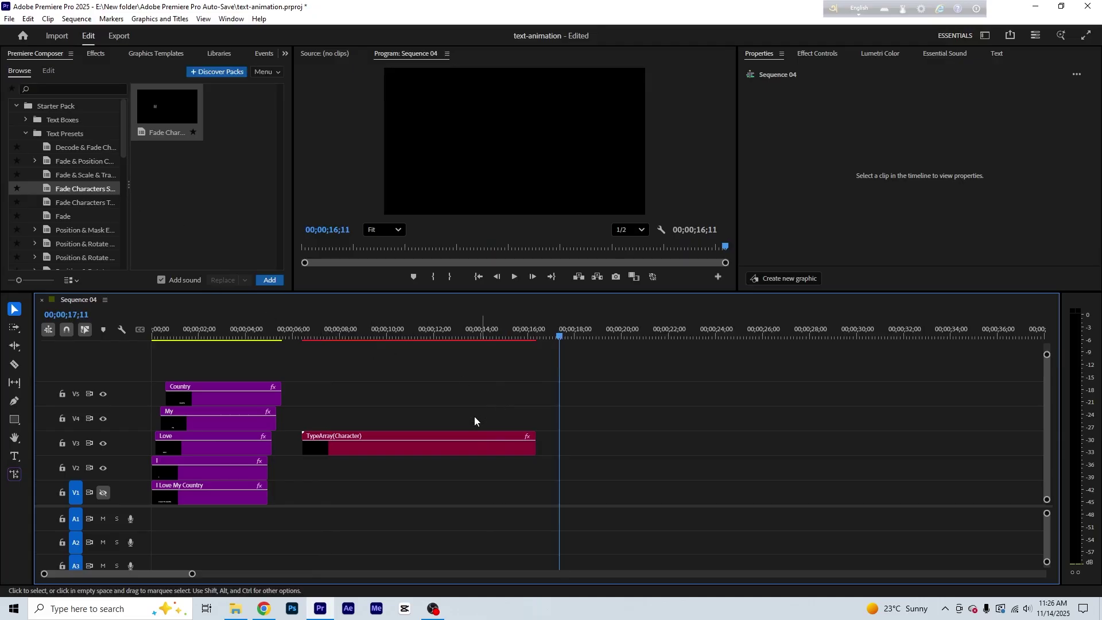
left_click_drag(58, 188, 593, 435)
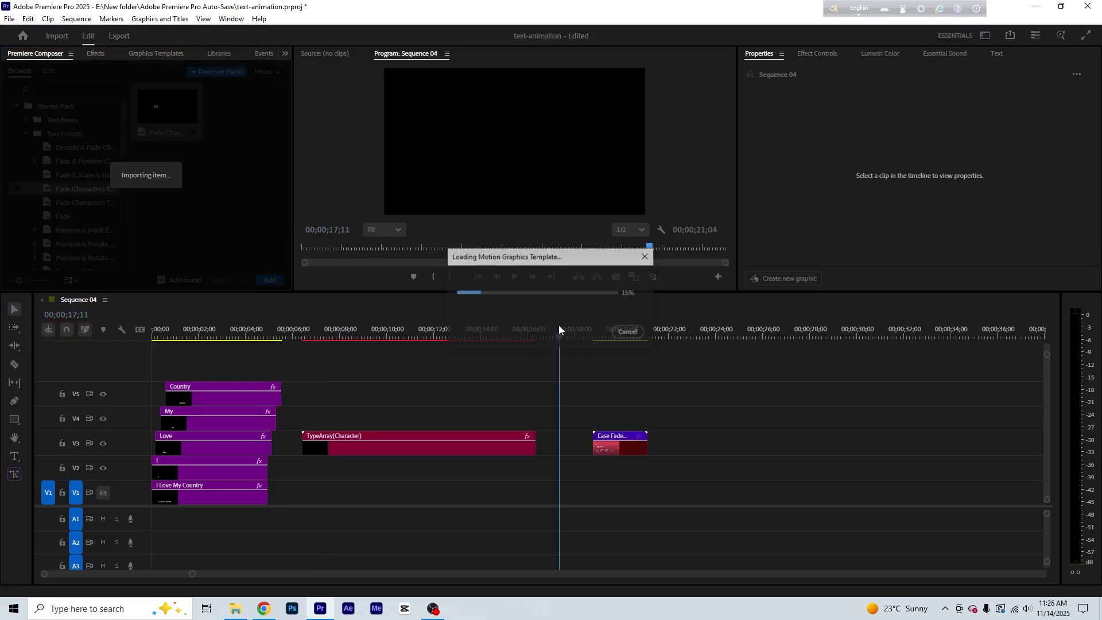
Scrub through the new Ease Fade clip to preview its character-by-character fade.
left_click_drag(568, 336, 606, 359)
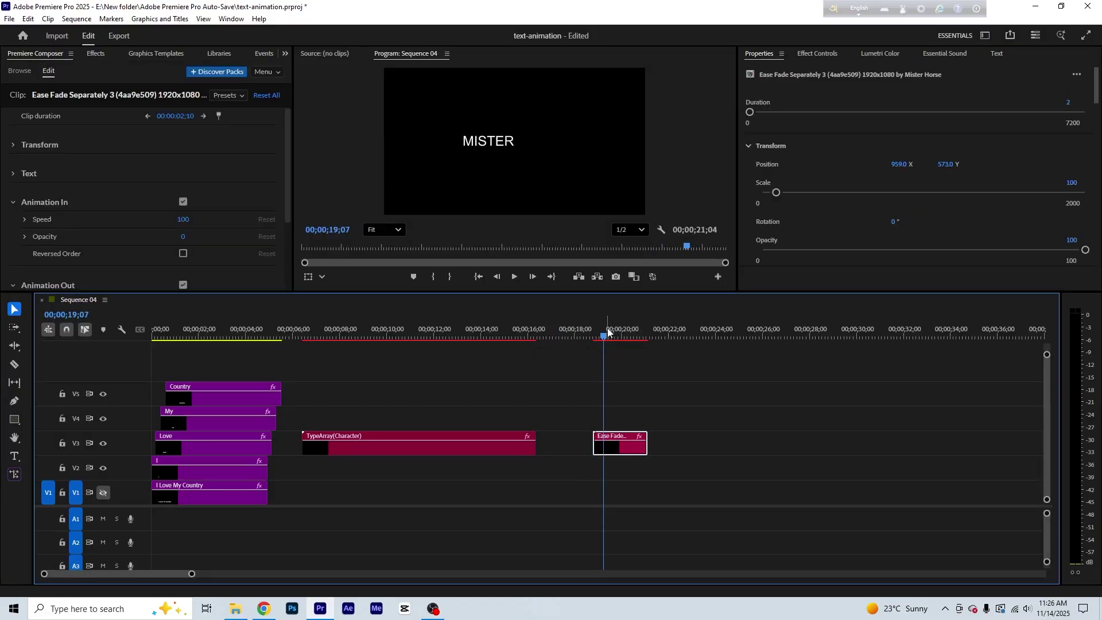
left_click(600, 339)
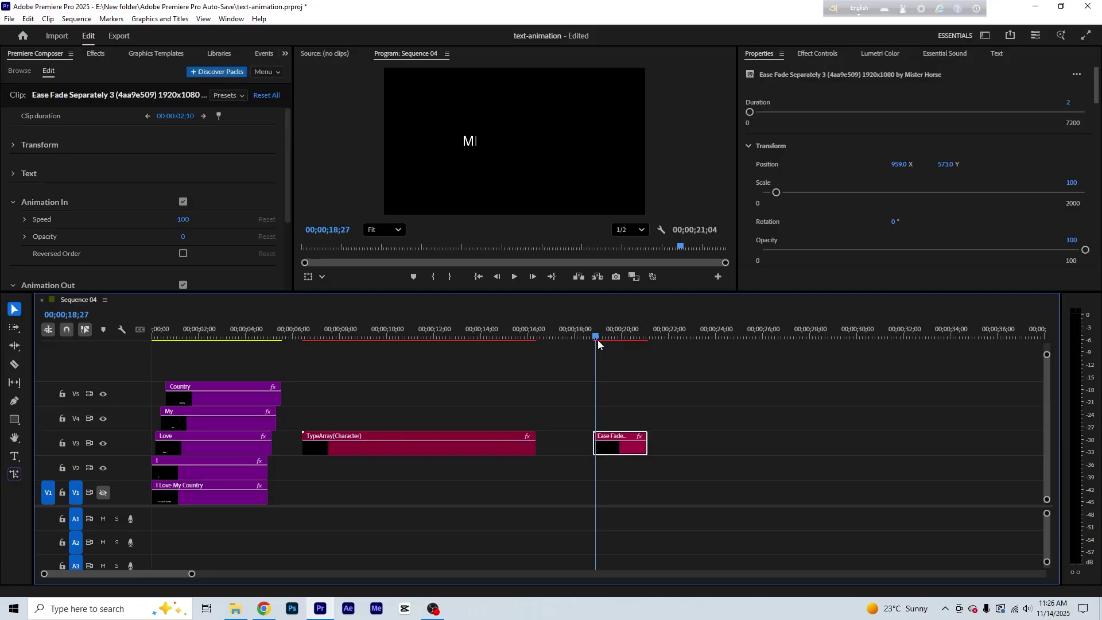
left_click_drag(600, 340, 609, 356)
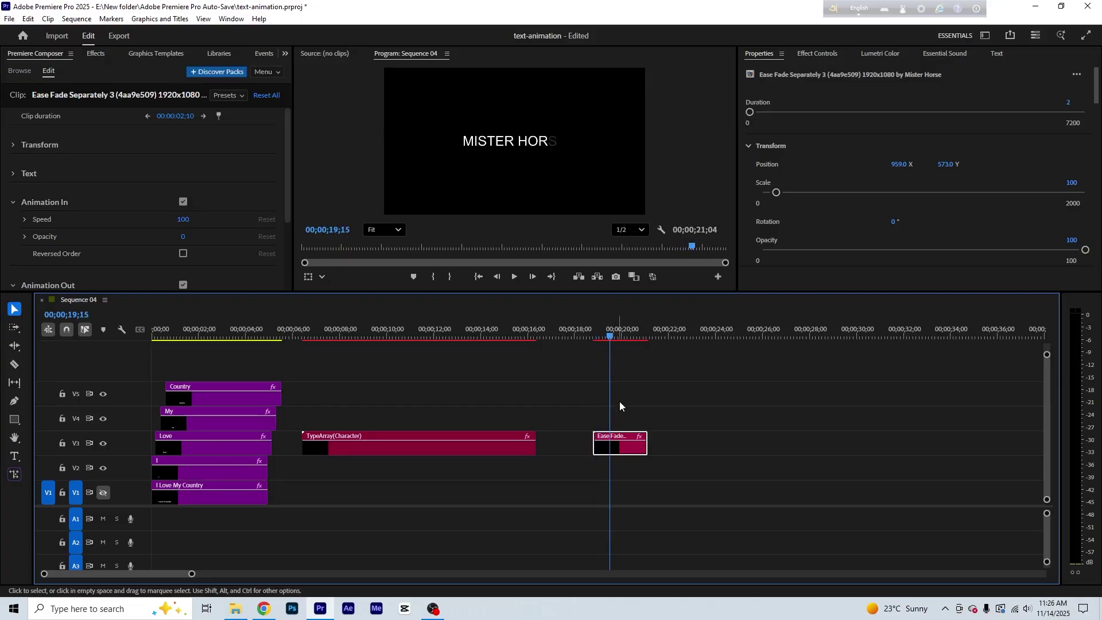
Replace the Ease Fade clip's placeholder text "MISTER HORSE" with a person's first name.
double_click(622, 442)
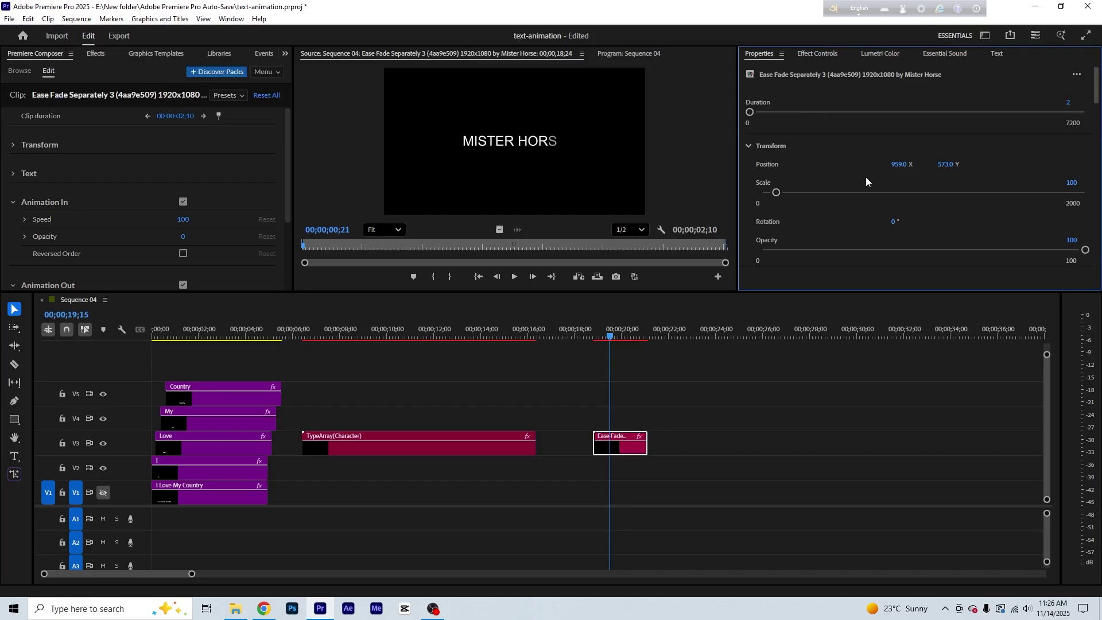
scroll(918, 172, "down", 10)
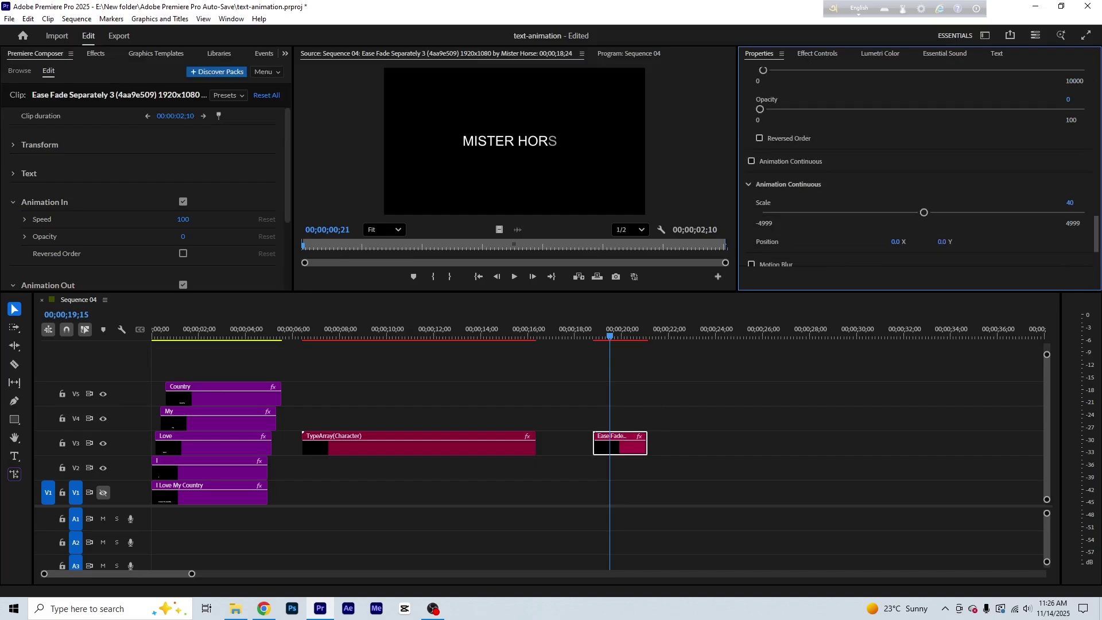
scroll(936, 165, "up", 8)
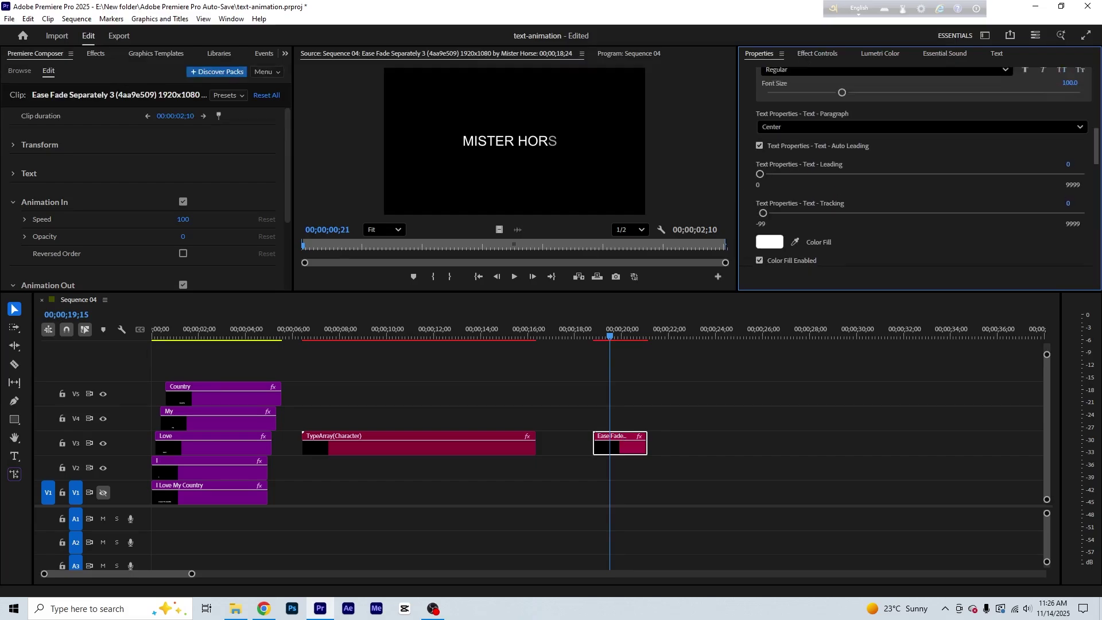
scroll(936, 165, "up", 1)
left_click_drag(832, 126, 647, 125)
type("Hridoy")
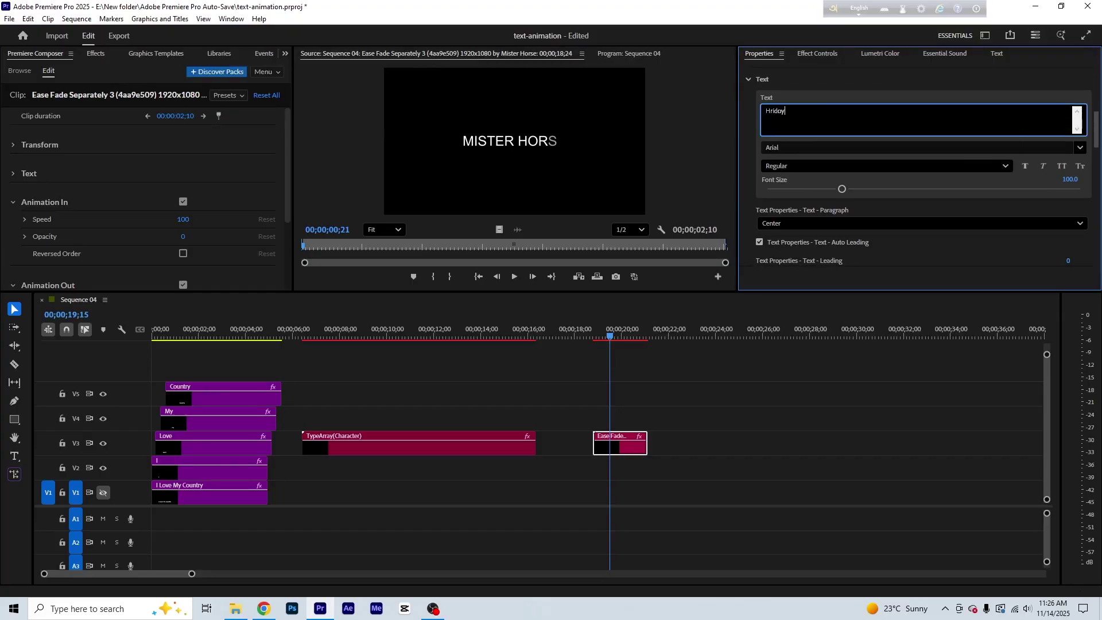
Play the Ease Fade text animation from near the start of its clip and save the project.
mouse_move(618, 343)
left_mouse_down()
mouse_move(600, 341)
mouse_move(622, 347)
mouse_move(598, 352)
left_mouse_up()
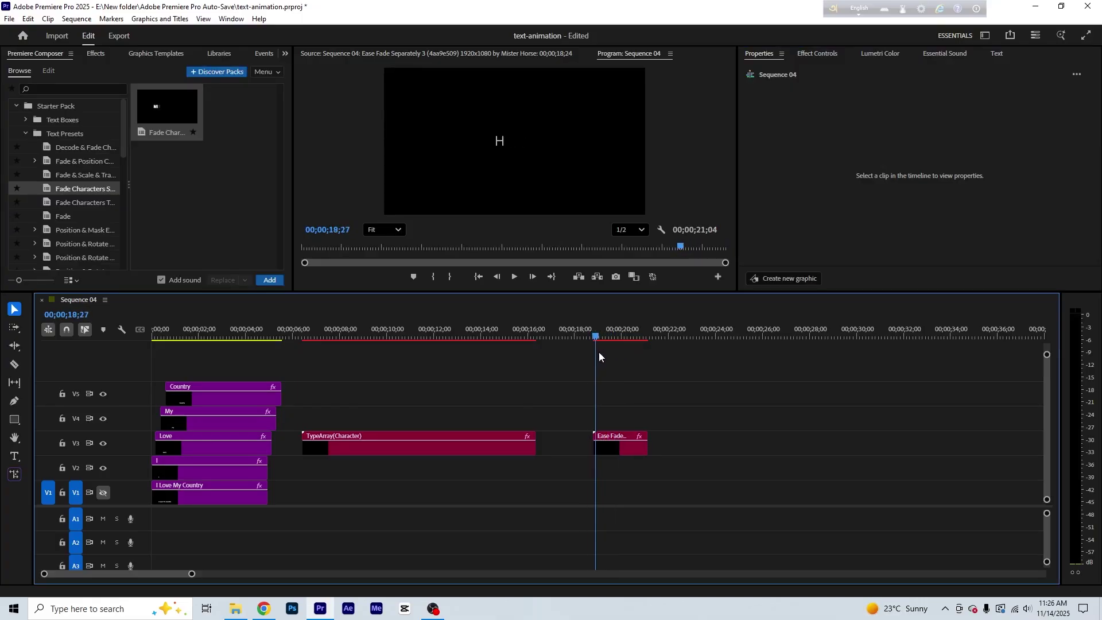
key("space")
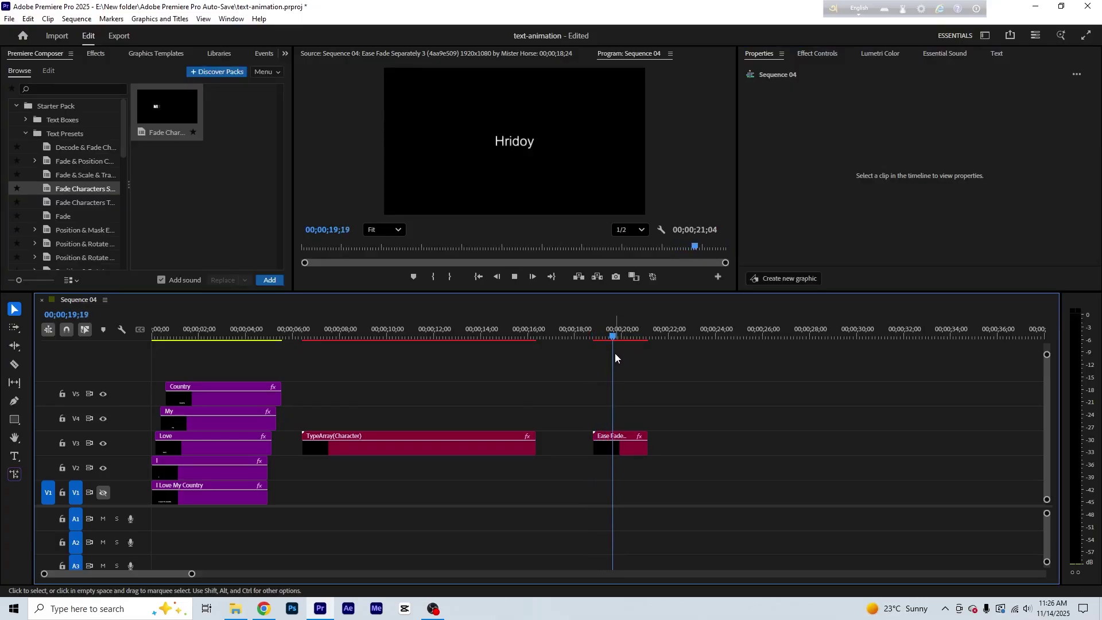
key("space")
key("ctrl+s")
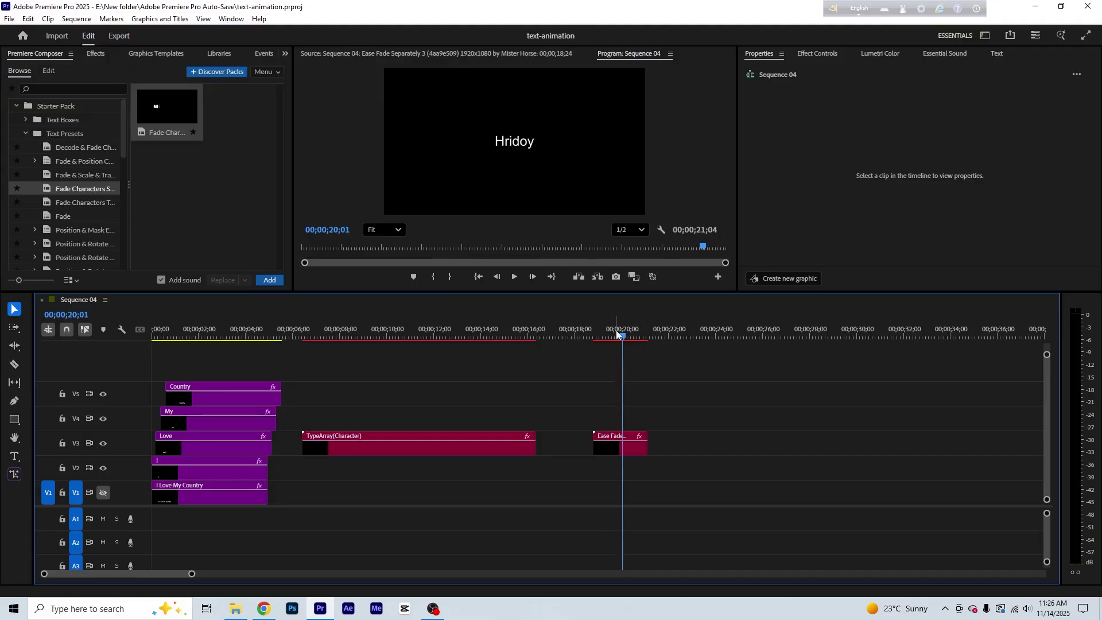
left_click_drag(621, 336, 611, 337)
Examine the Transitions and the other folders in Premiere Composer's Starter Pack.
scroll(61, 187, "down", 1)
scroll(61, 196, "up", 2)
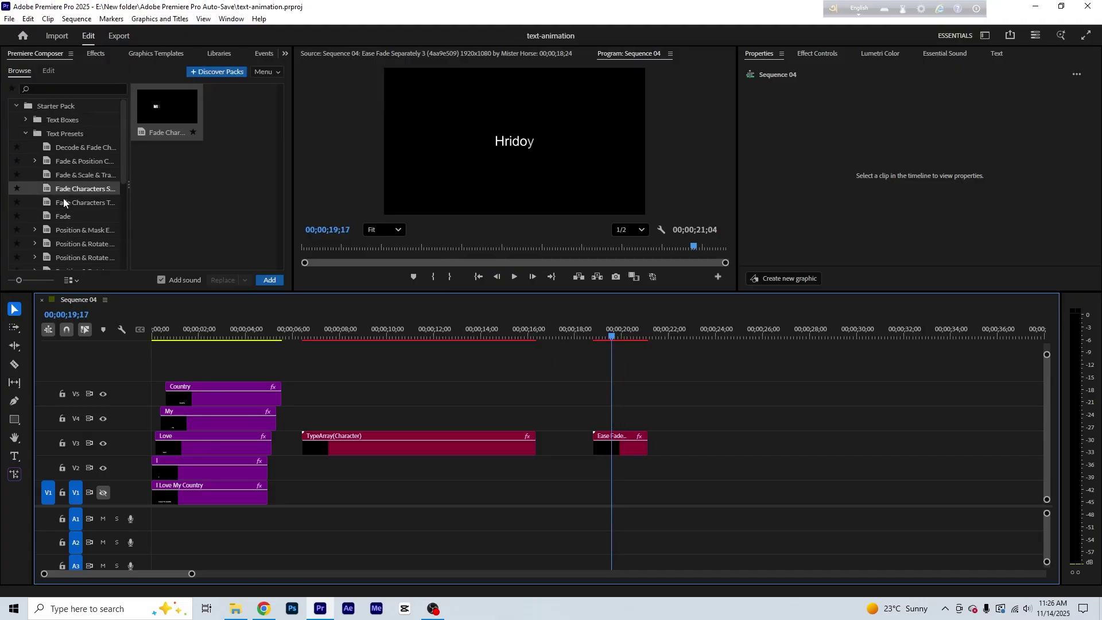
left_click(26, 133)
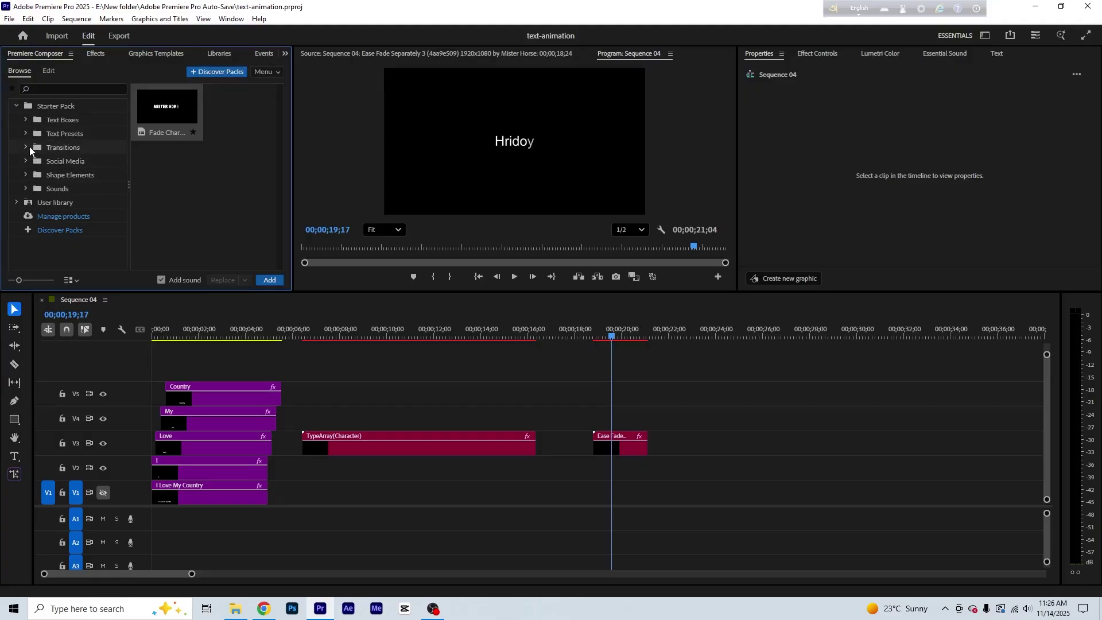
left_click(27, 147)
scroll(68, 170, "down", 2)
scroll(70, 178, "up", 2)
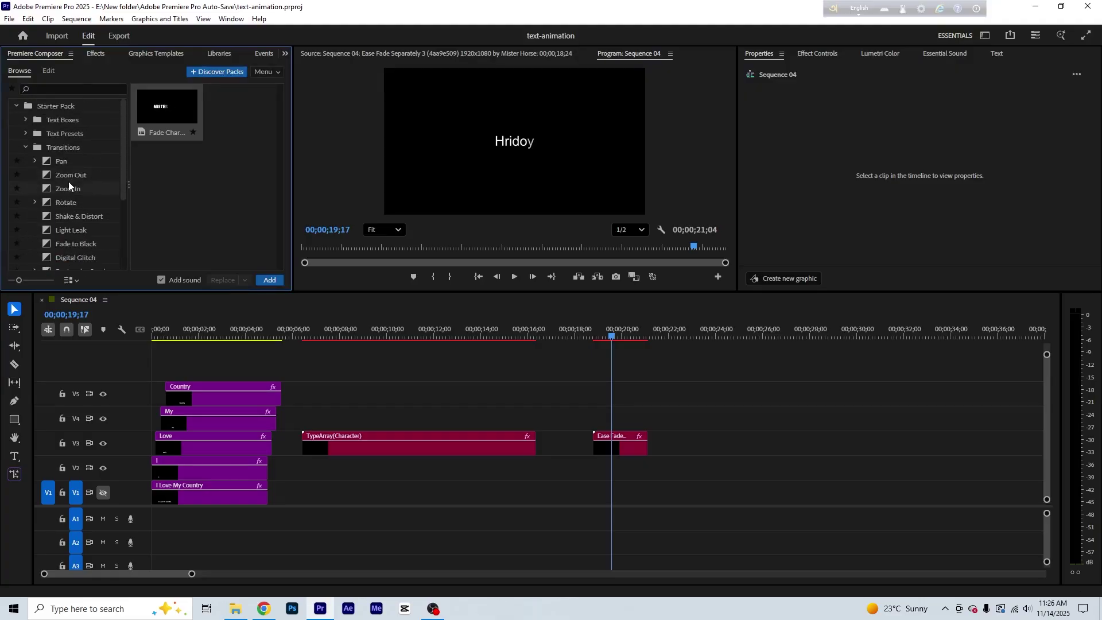
scroll(70, 236, "down", 3)
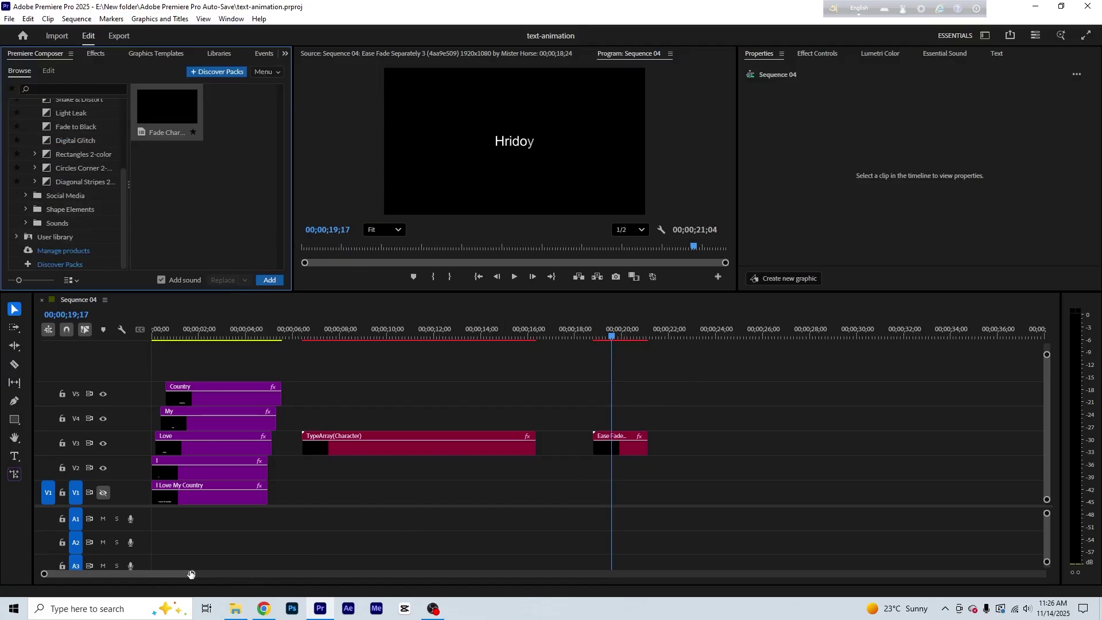
left_click_drag(192, 573, 263, 573)
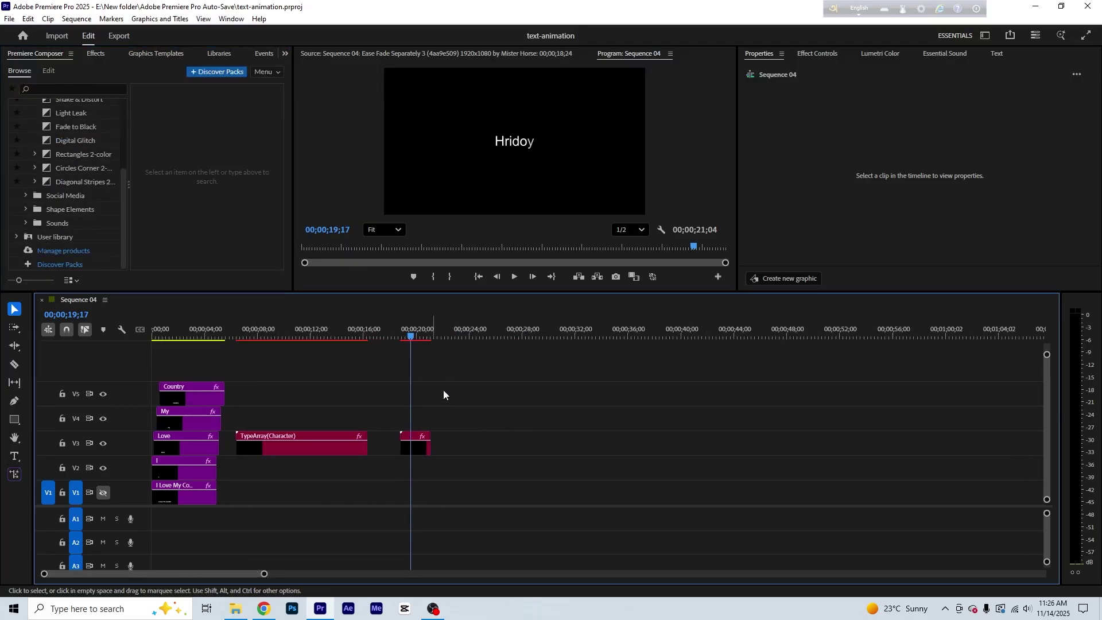